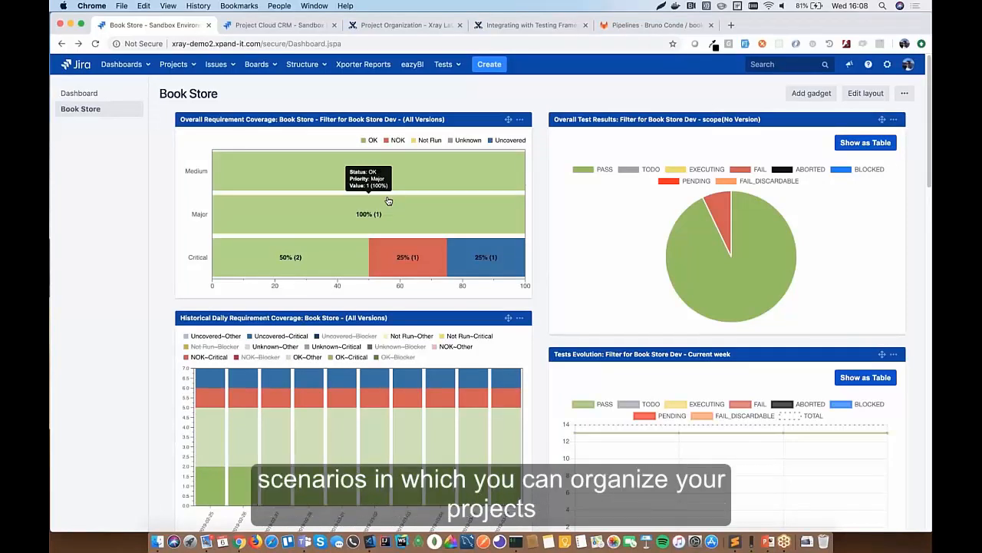
# - Switch from the Book Store dashboard to the Xray Project Organization page on Confluence
pyautogui.click(405, 24)
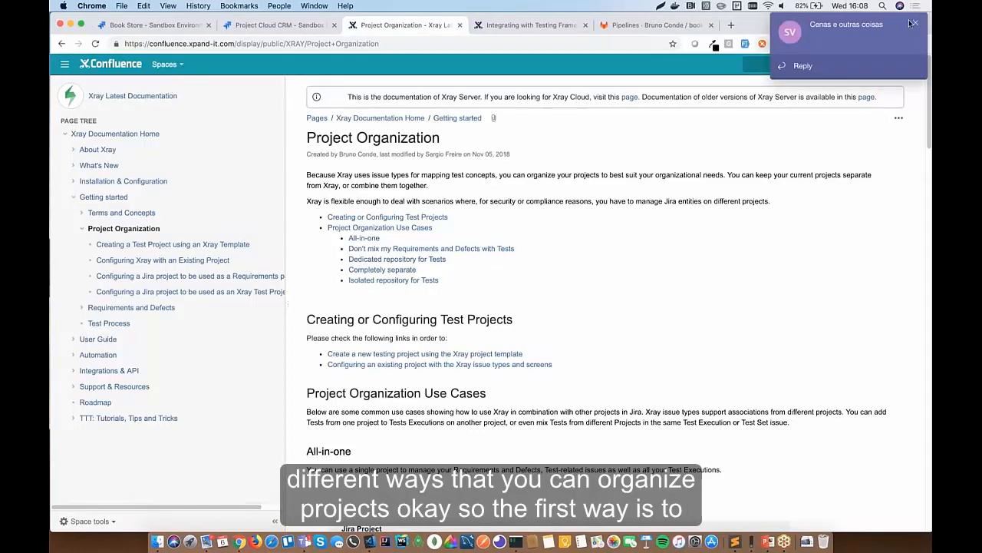
# - Dismiss the chat notification and quit Microsoft Teams
pyautogui.click(918, 26)
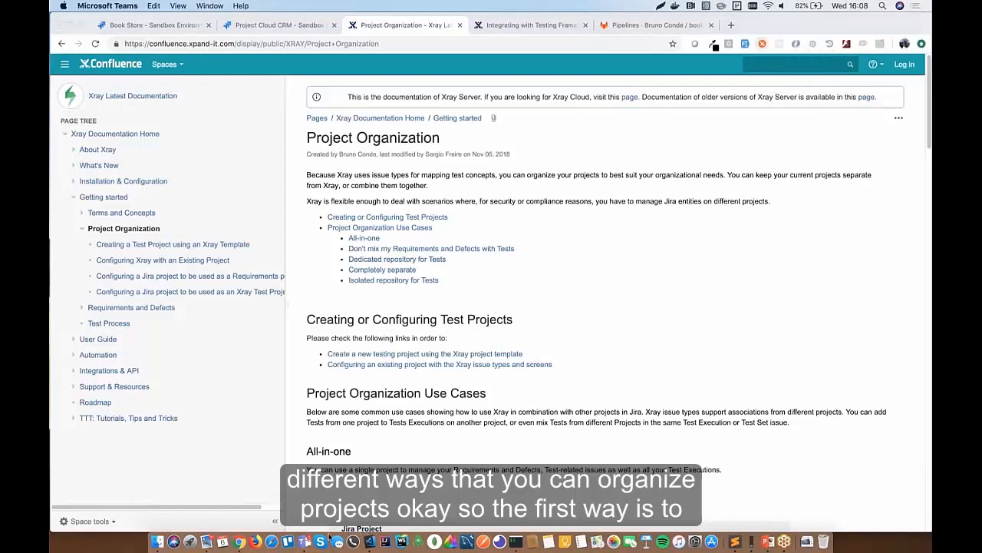
pyautogui.rightClick(307, 533)
pyautogui.click(308, 494)
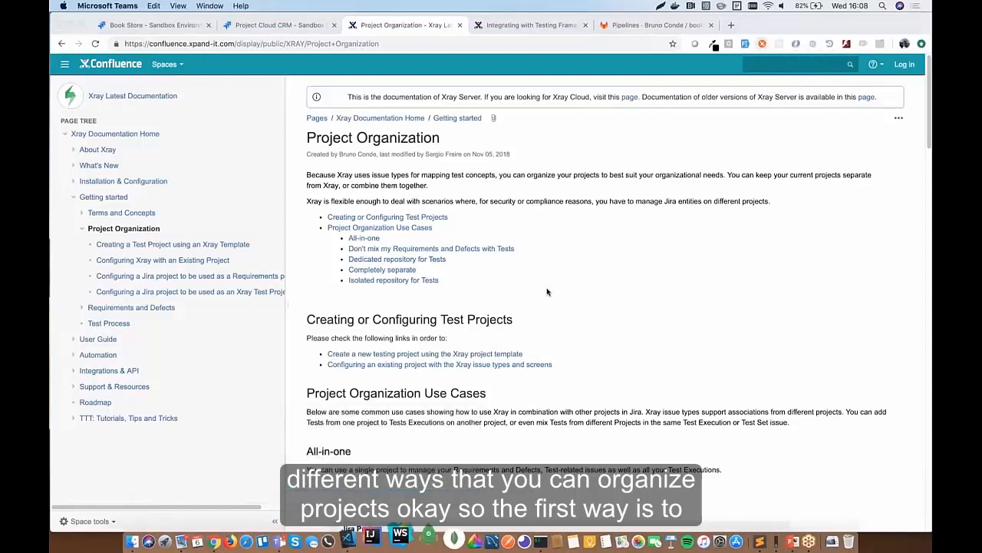
# - Scroll down the Project Organization page to read its project organization use cases
pyautogui.scroll(-3, 547, 292)
pyautogui.scroll(-5, 547, 292)
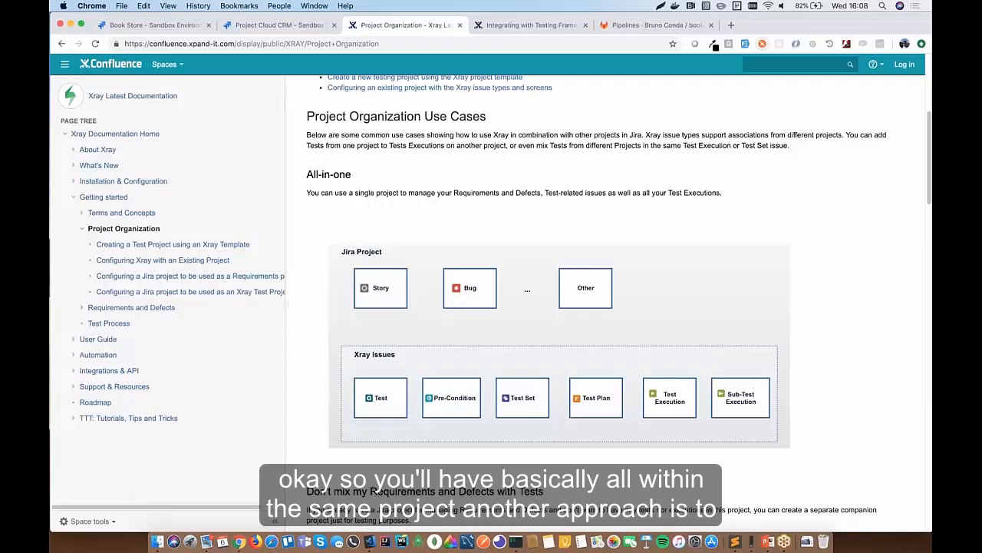
pyautogui.scroll(-5, 606, 299)
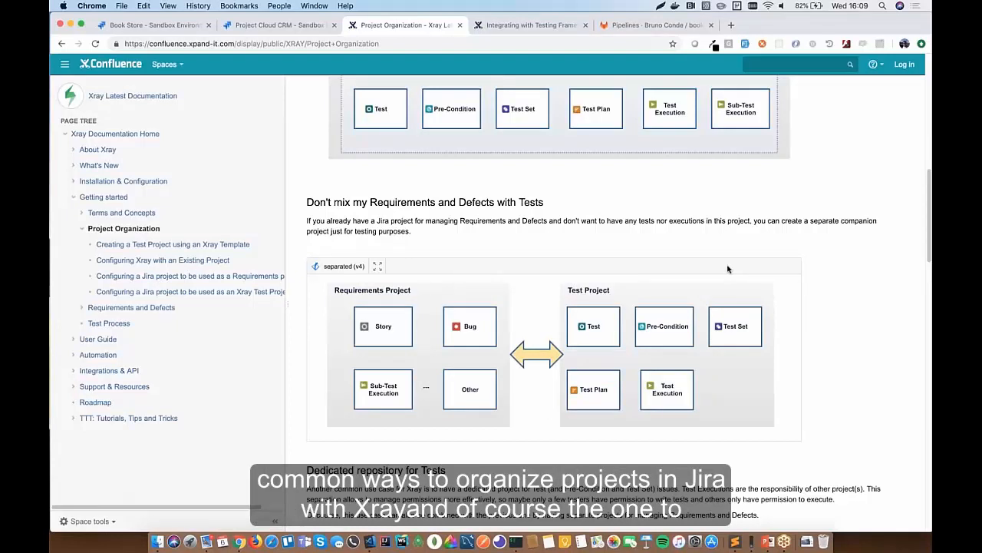
pyautogui.scroll(3, 729, 269)
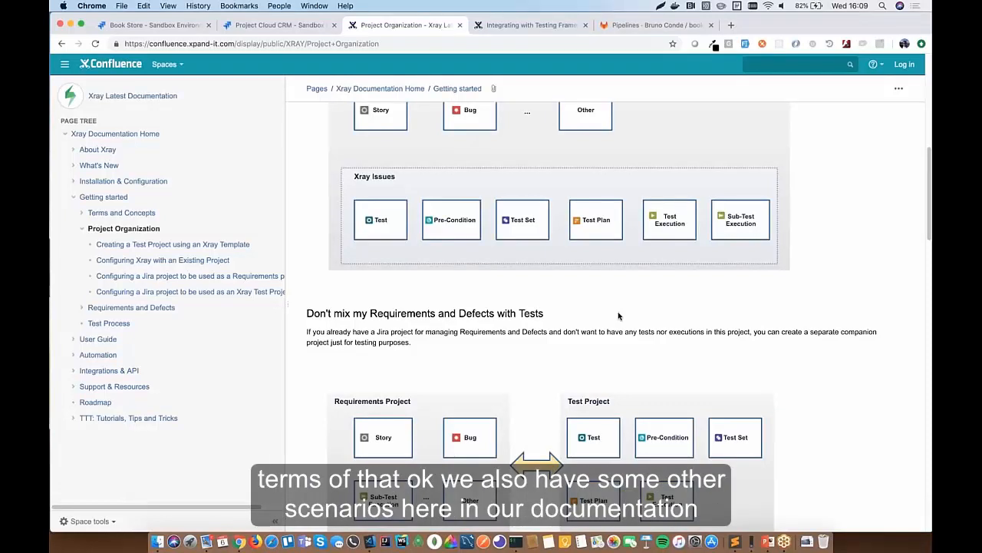
pyautogui.scroll(-10, 619, 315)
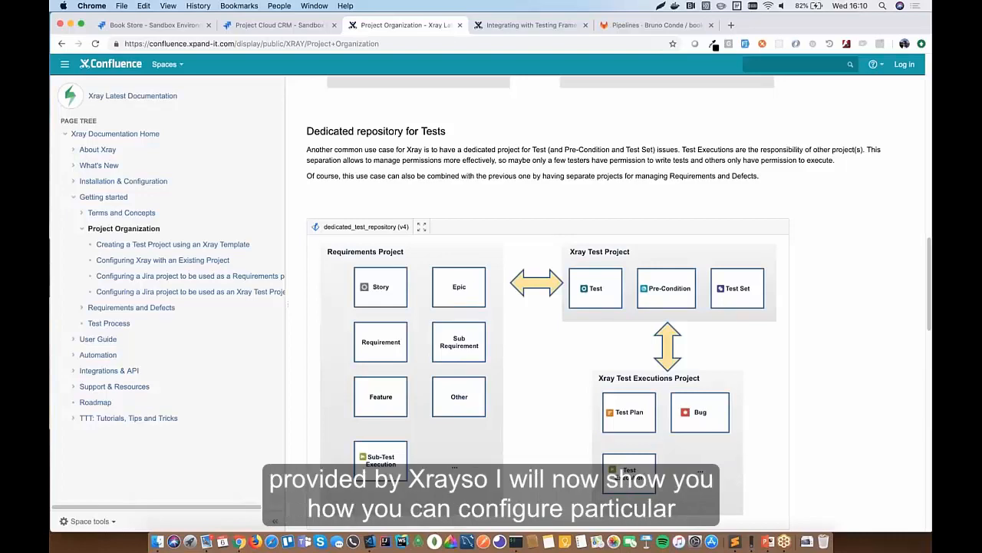
pyautogui.scroll(15, 606, 307)
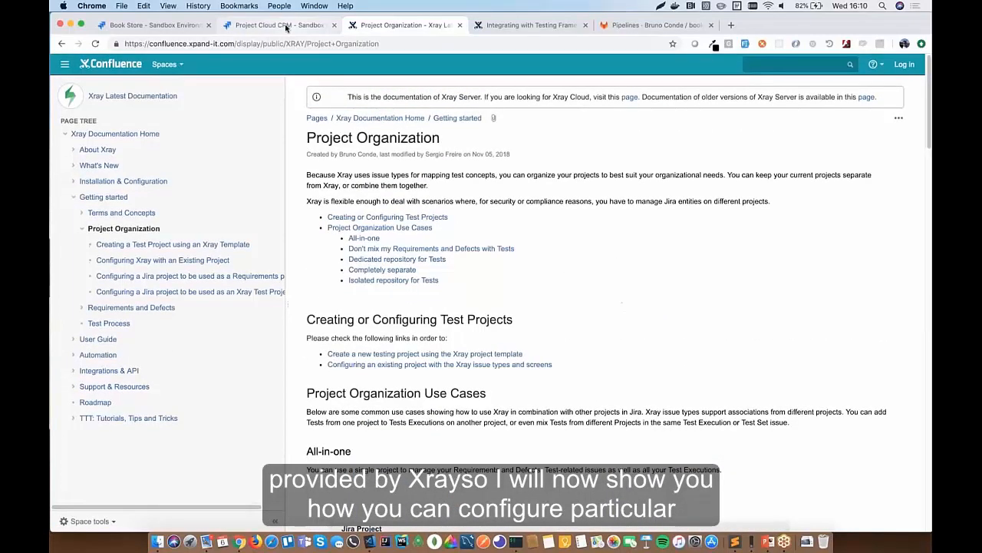
# - Show the Cloud CRM (CCRM) project settings and its Xray project actions list
pyautogui.click(287, 26)
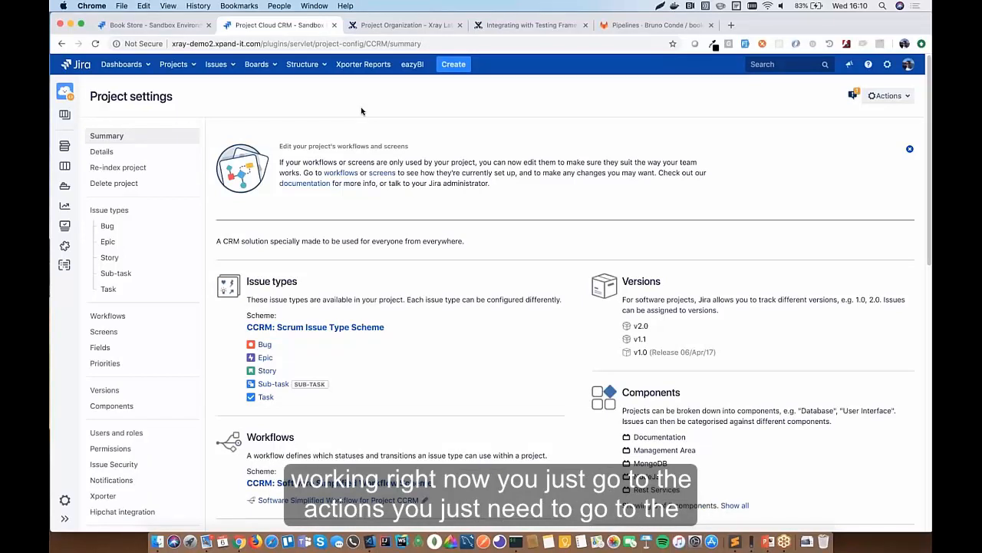
pyautogui.click(896, 98)
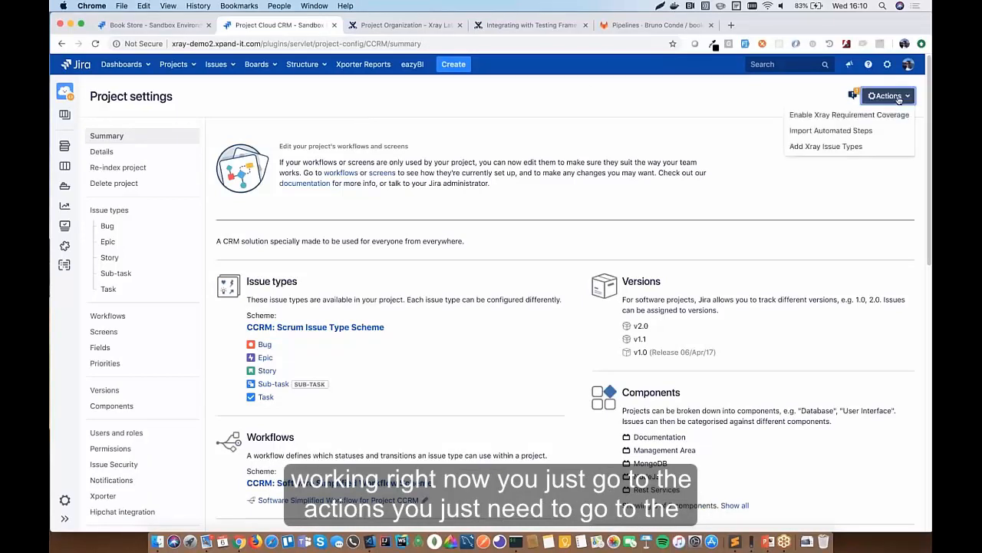
pyautogui.click(209, 92)
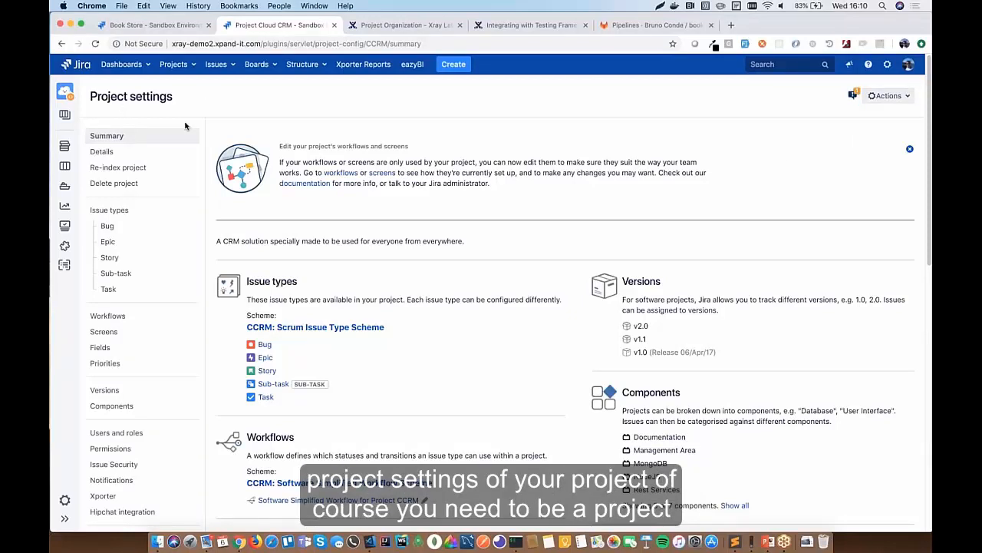
pyautogui.click(890, 95)
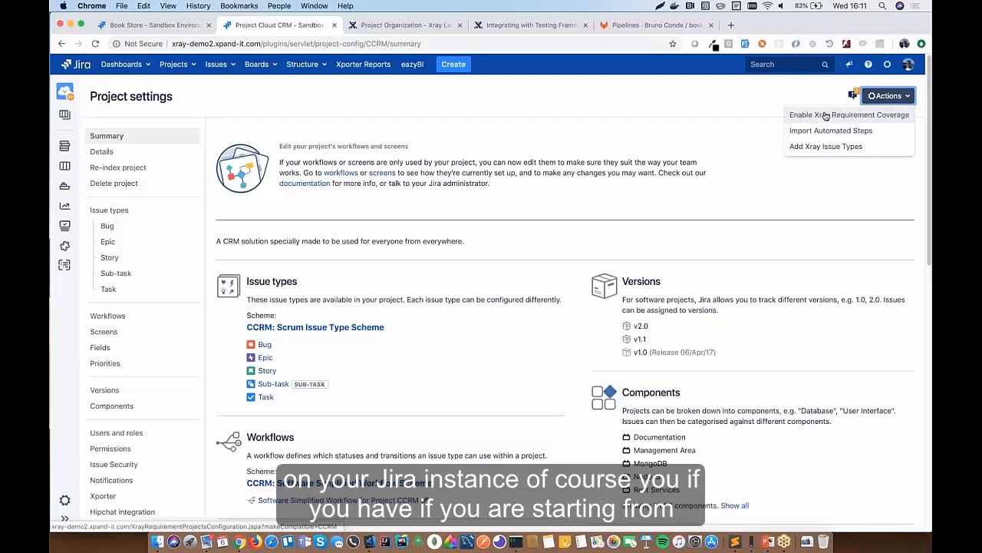
# - Go to the administration Projects list and preview the Xray Test Project template without creating it
pyautogui.click(887, 64)
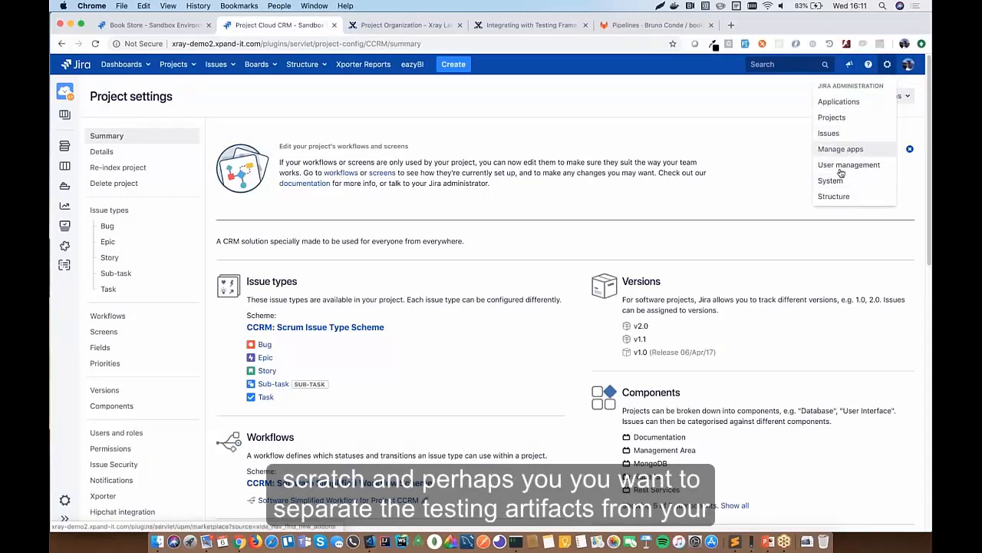
pyautogui.click(843, 119)
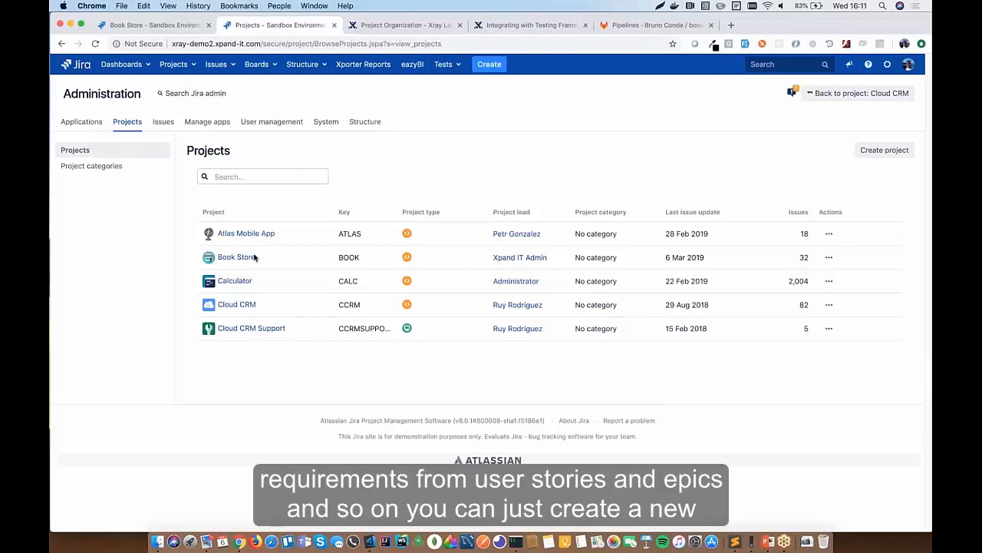
pyautogui.click(884, 149)
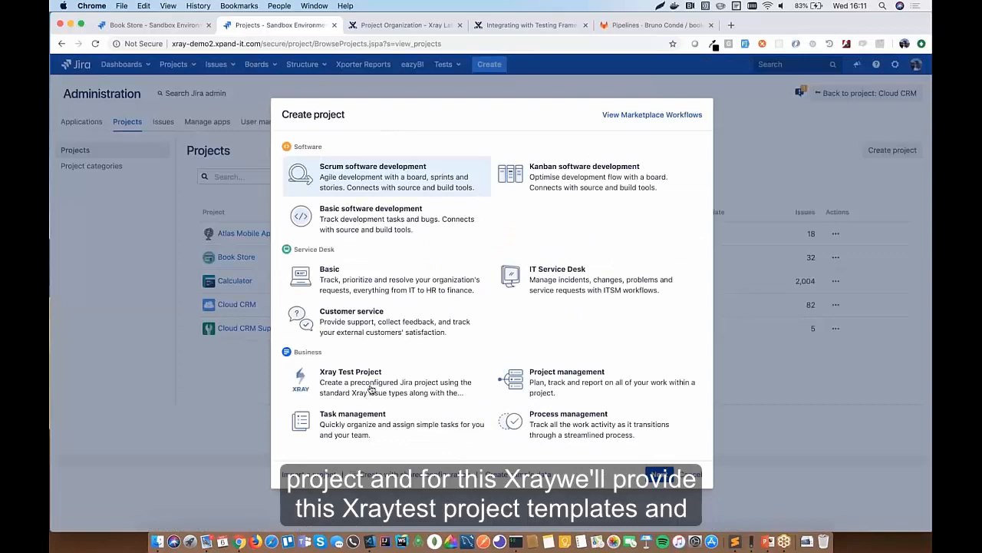
pyautogui.click(369, 392)
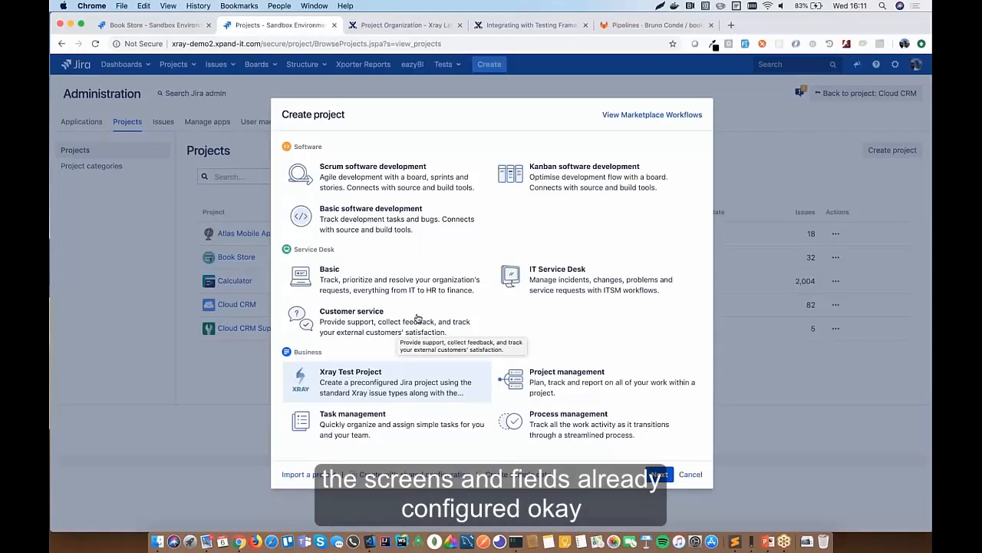
pyautogui.click(690, 474)
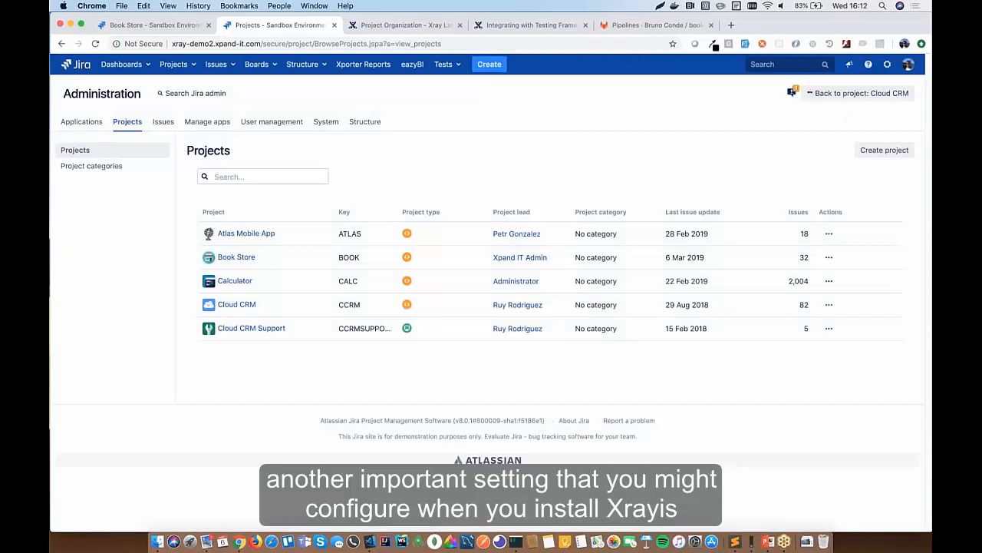
# - Open Manage apps and confirm administrator access with the saved admin password
pyautogui.click(887, 63)
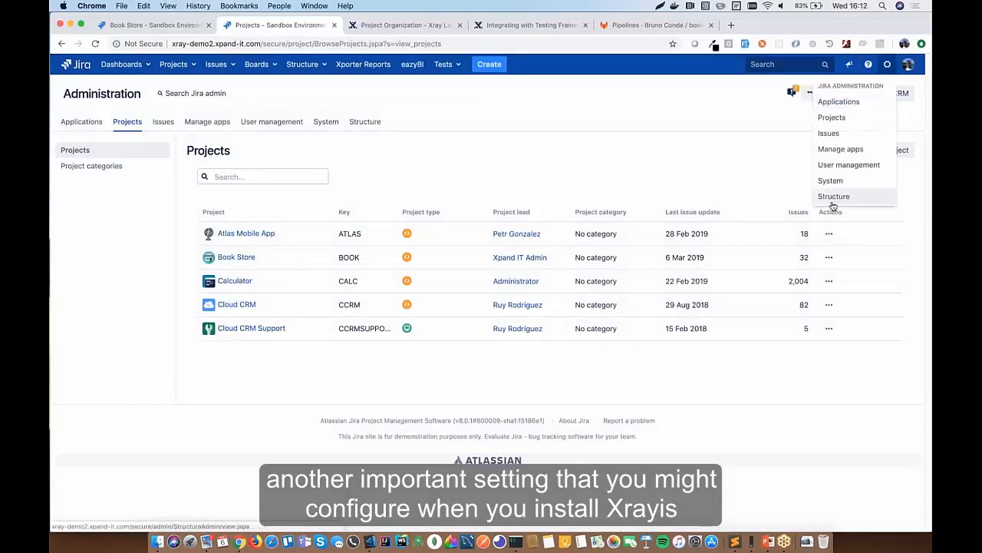
pyautogui.click(842, 149)
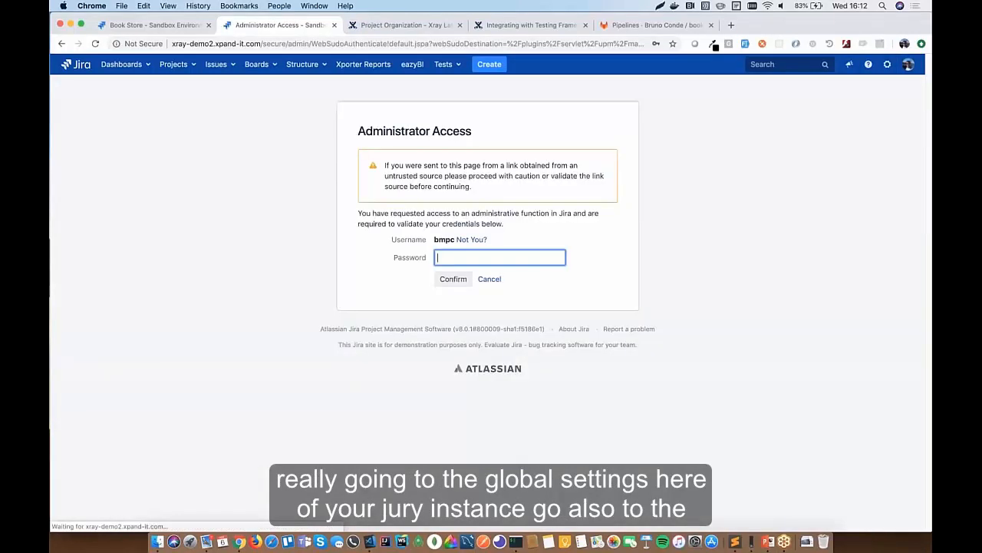
pyautogui.click(495, 253)
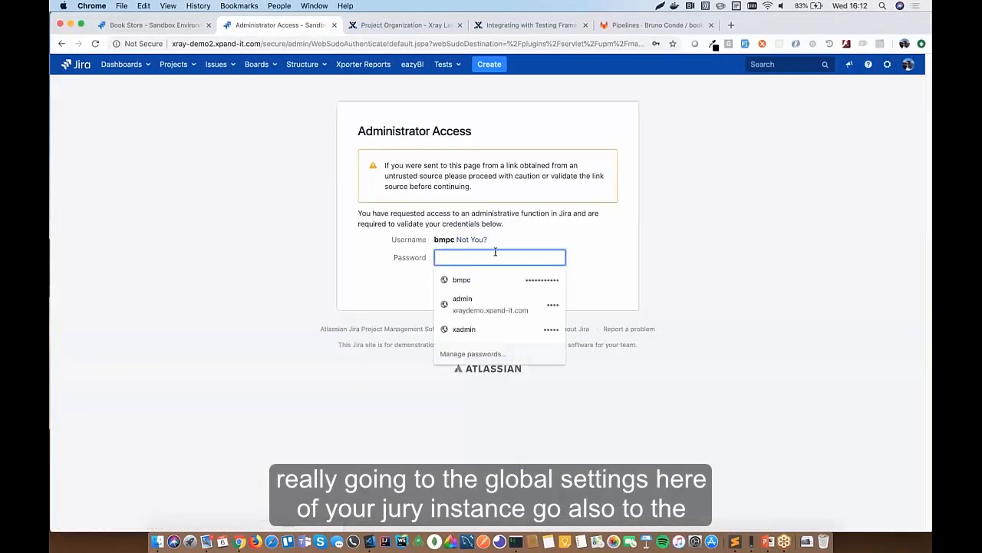
pyautogui.click(468, 280)
pyautogui.click(461, 281)
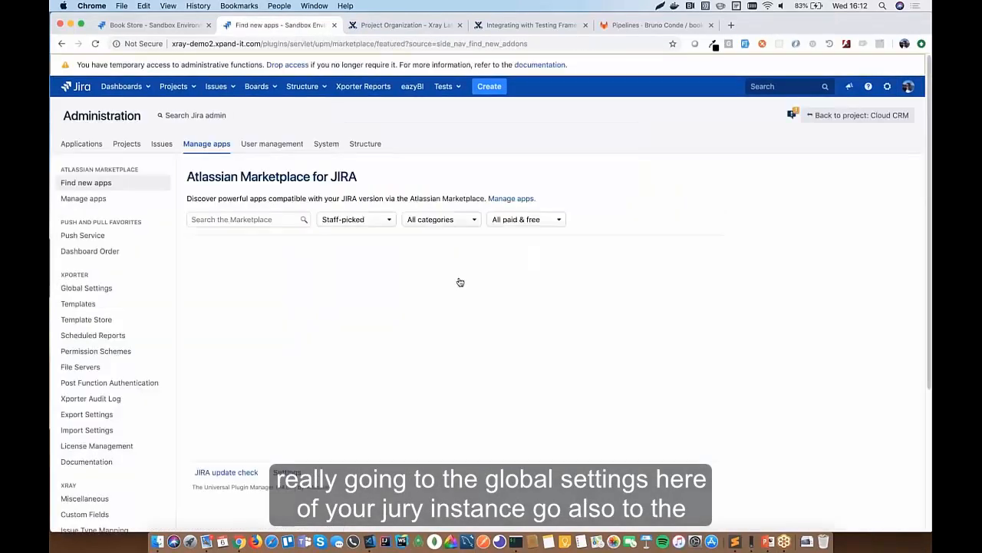
# - Open Xray Issue Type Mapping to review the requirement and defect issue types
pyautogui.scroll(-4, 132, 384)
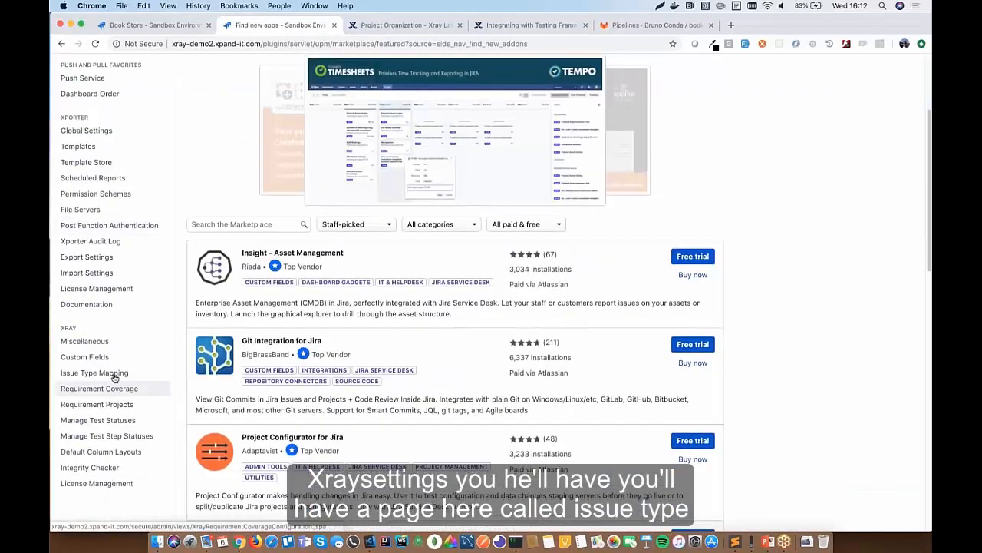
pyautogui.click(113, 375)
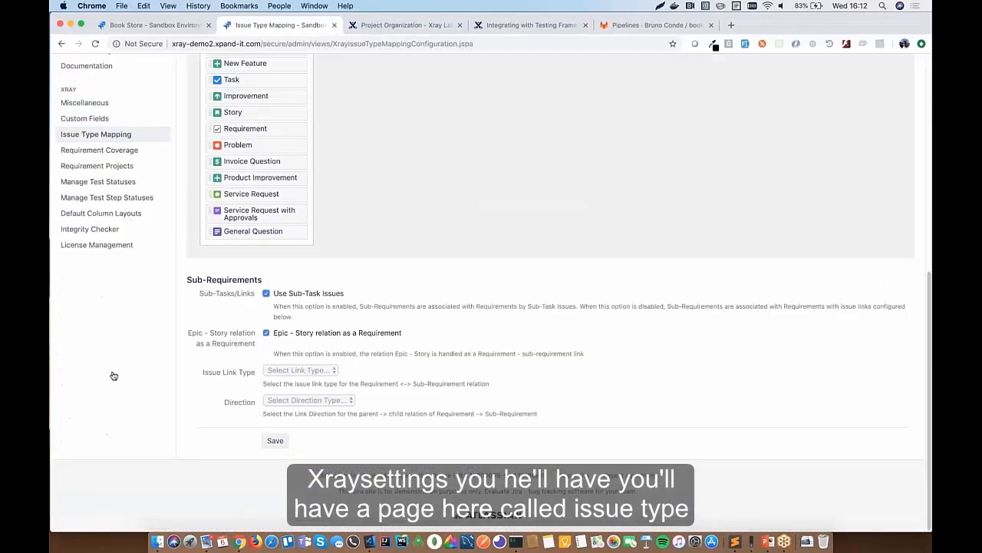
pyautogui.scroll(3, 537, 292)
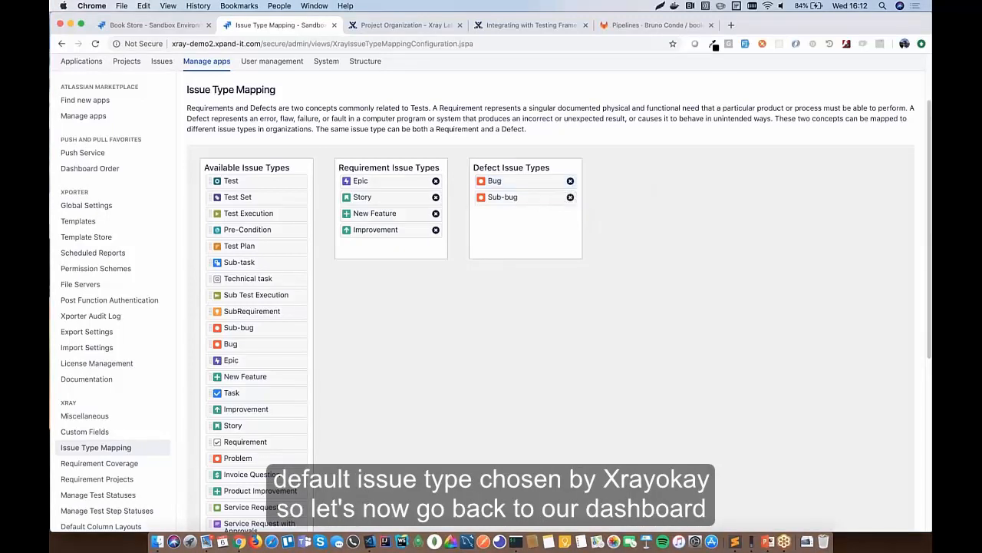
pyautogui.scroll(3, 491, 292)
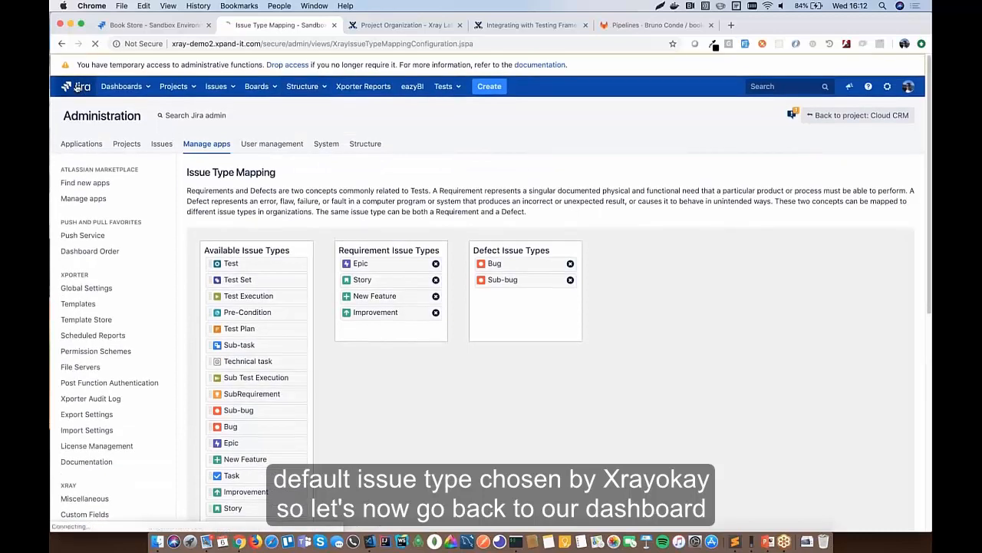
# - Go back from the Xray Issue Type Mapping page to the Jira Book Store dashboard
pyautogui.click(78, 87)
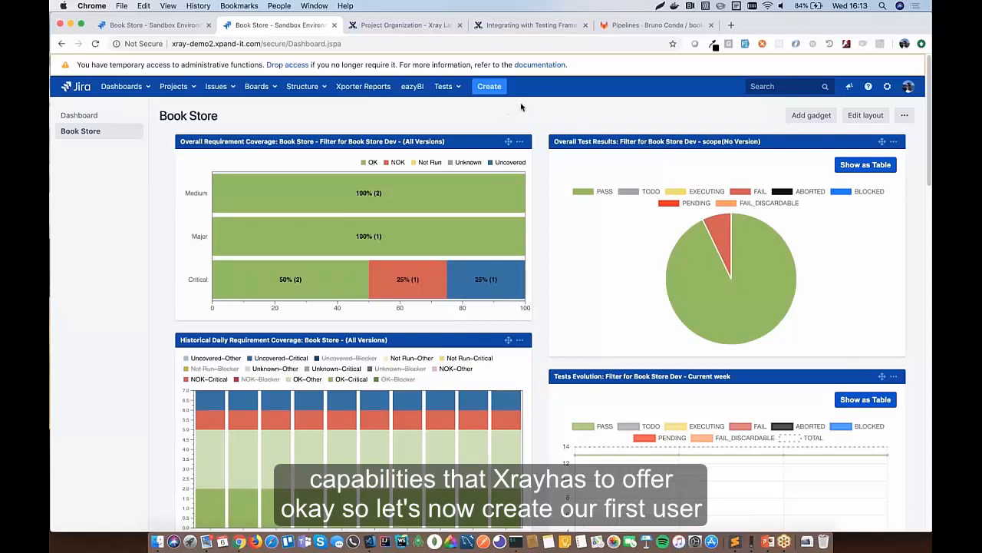
pyautogui.click(256, 86)
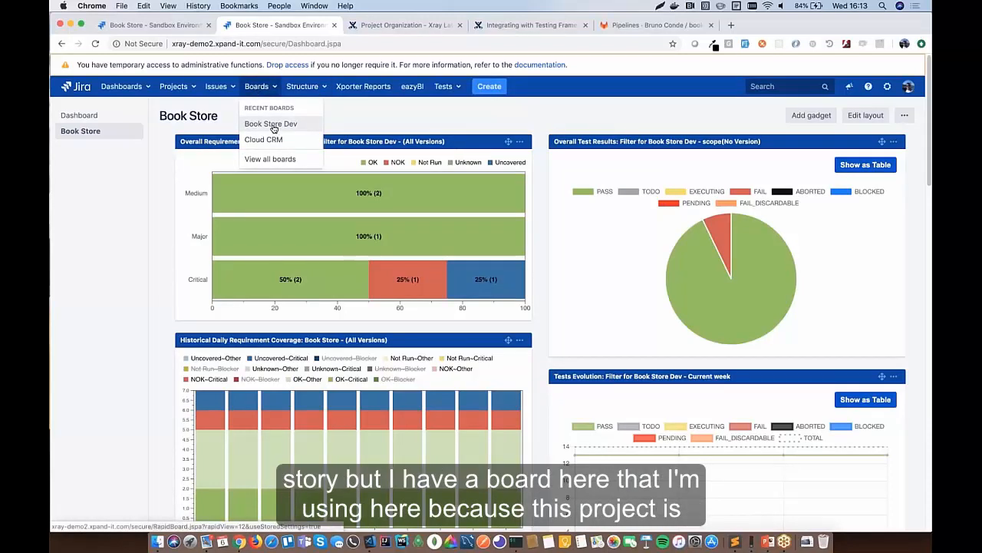
pyautogui.click(275, 125)
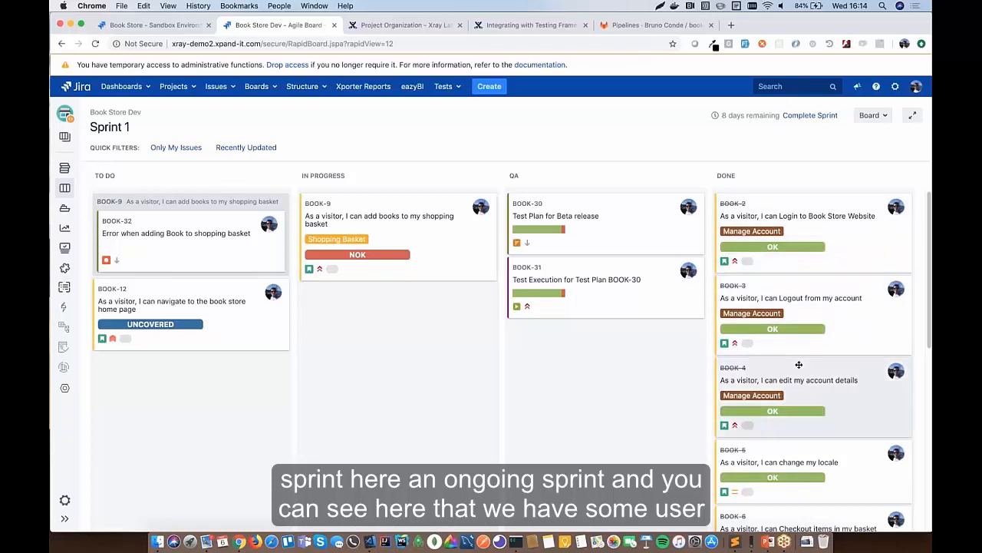
pyautogui.scroll(-3, 800, 365)
pyautogui.scroll(-2, 799, 365)
pyautogui.scroll(5, 799, 365)
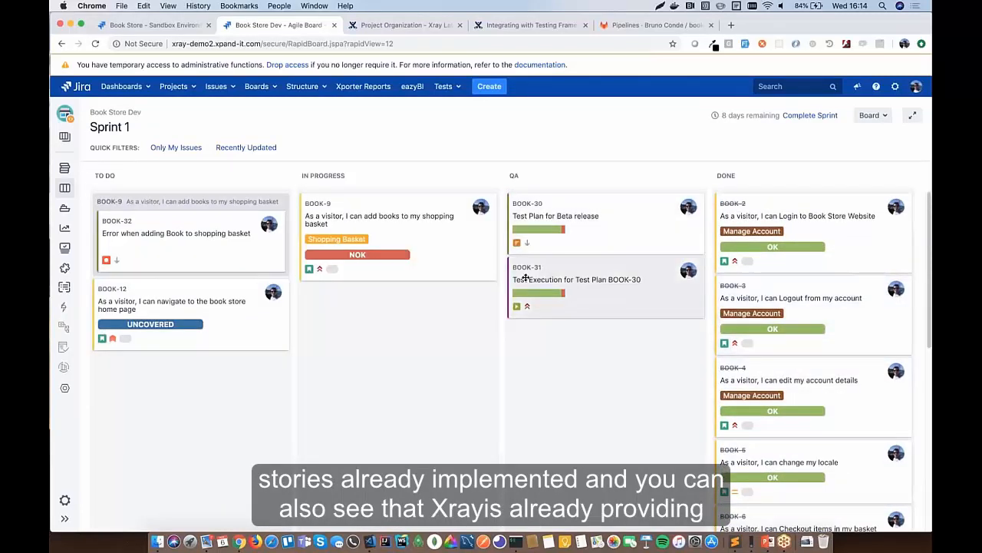
pyautogui.moveTo(754, 247)
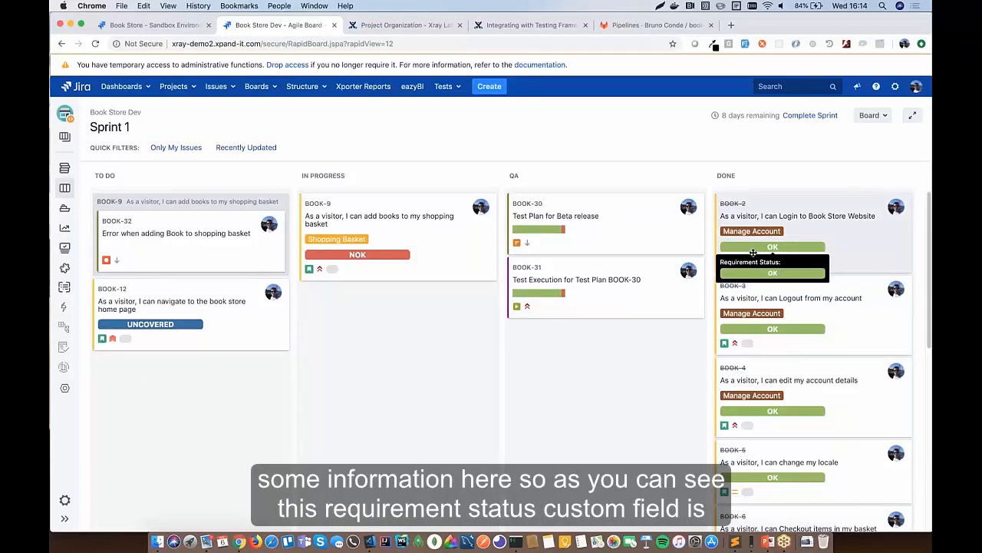
pyautogui.moveTo(778, 327)
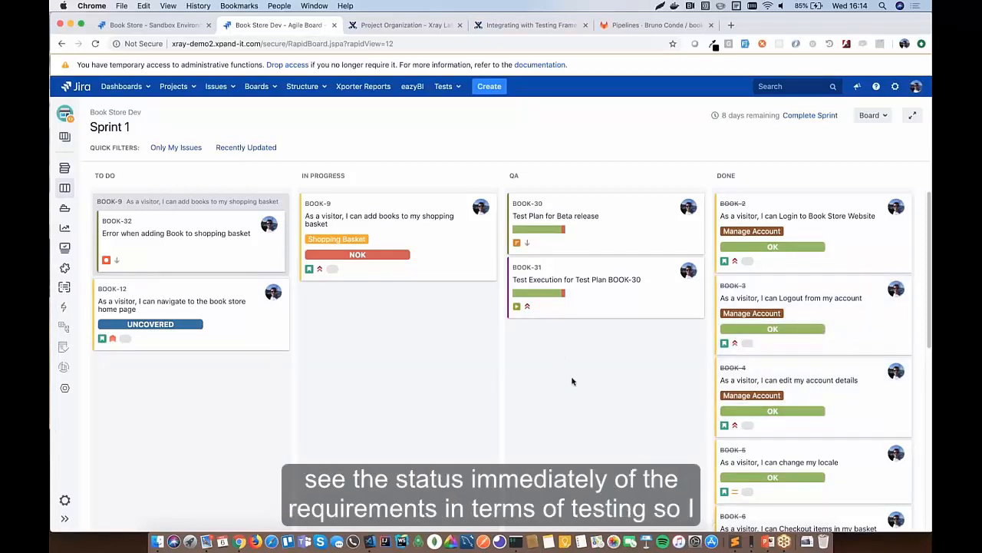
pyautogui.scroll(-1, 573, 380)
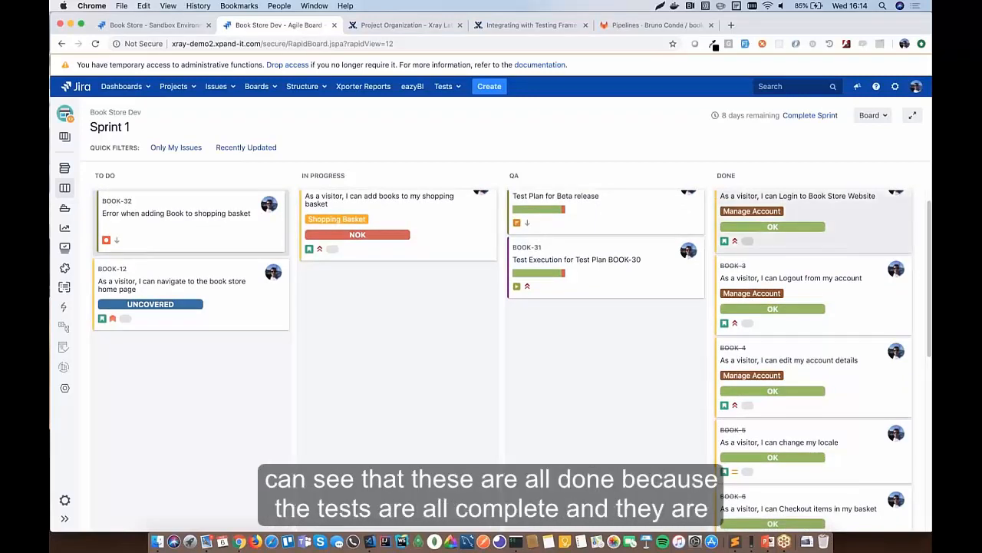
pyautogui.scroll(-5, 806, 307)
pyautogui.scroll(6, 788, 383)
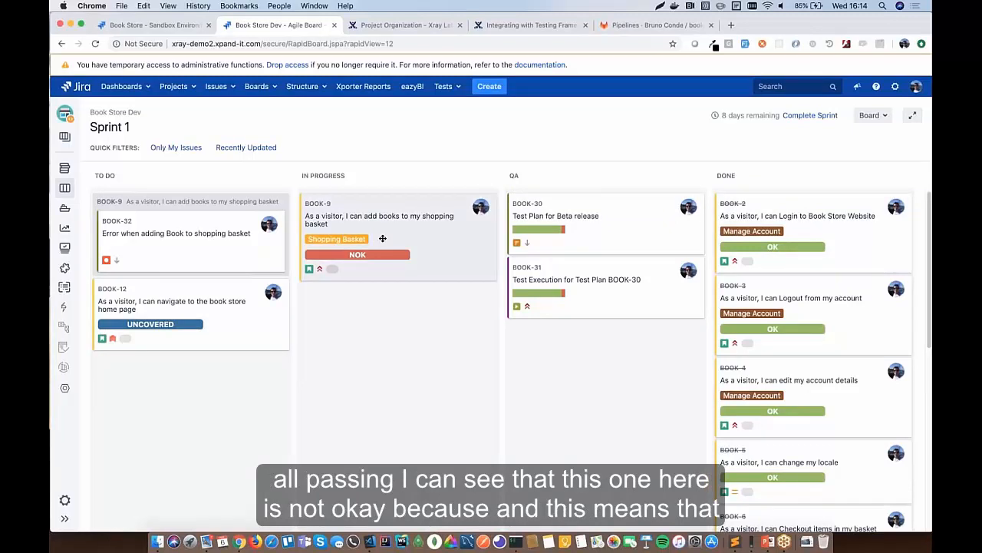
pyautogui.moveTo(365, 255)
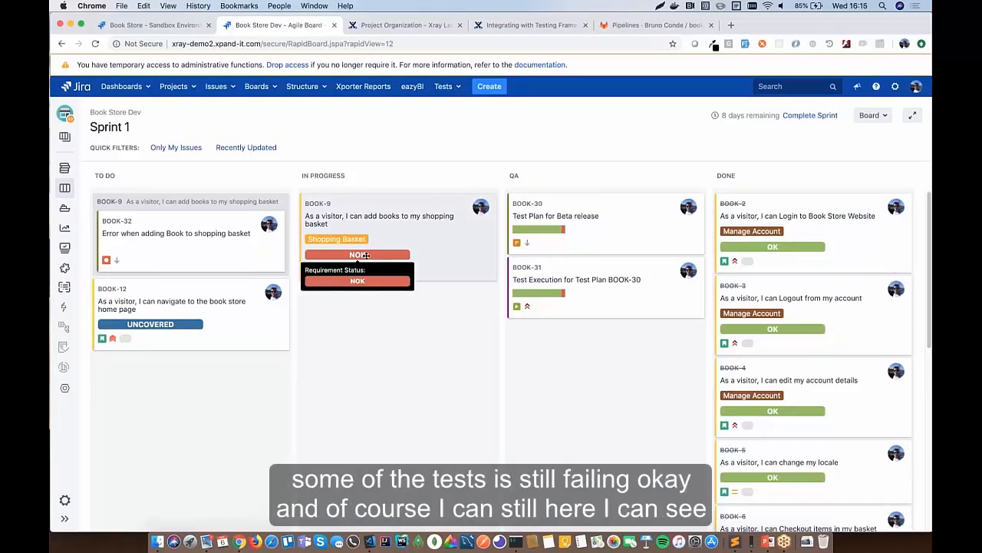
pyautogui.moveTo(162, 325)
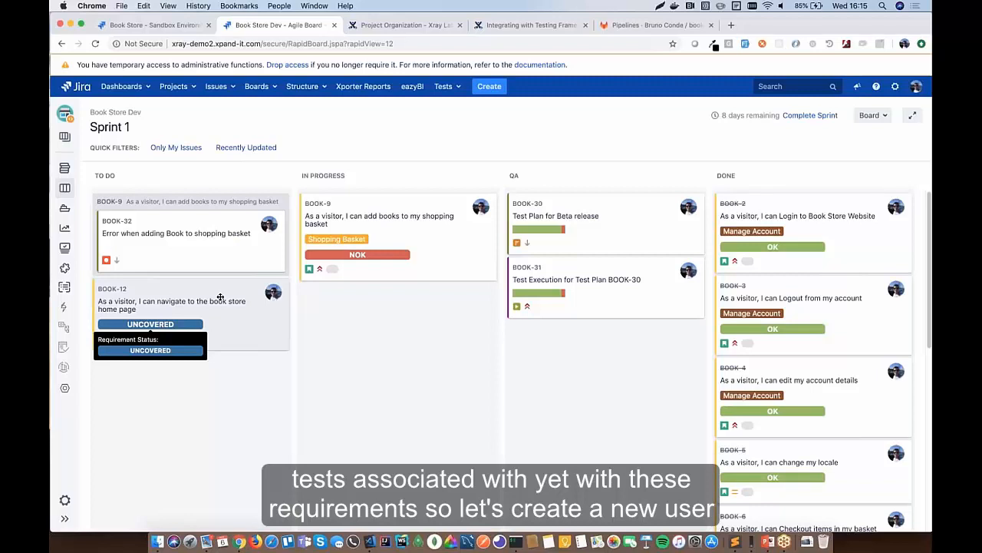
# - Create a Story 'As a visitor, I can manage the book store Newsletter subscription' with fix version 1.0
pyautogui.press('c')
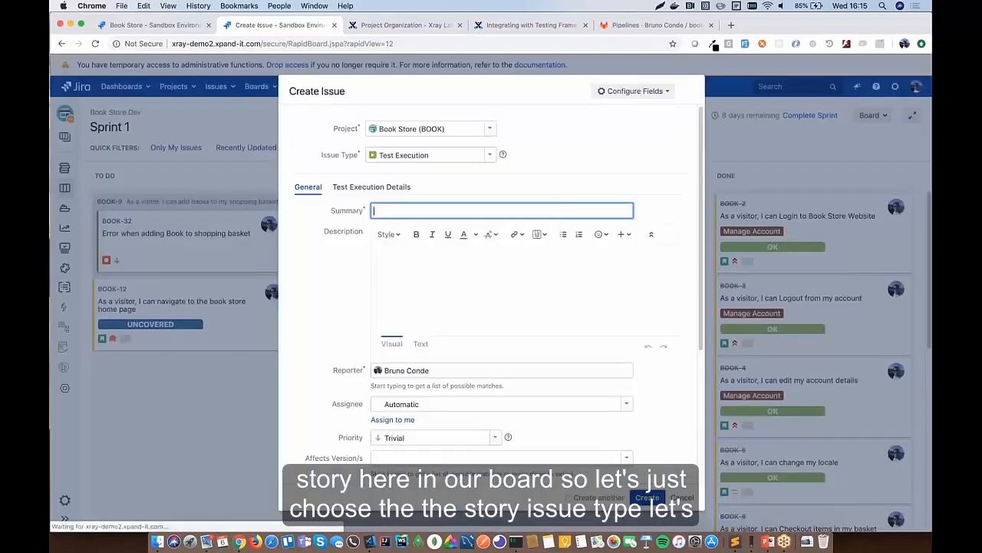
pyautogui.click(490, 154)
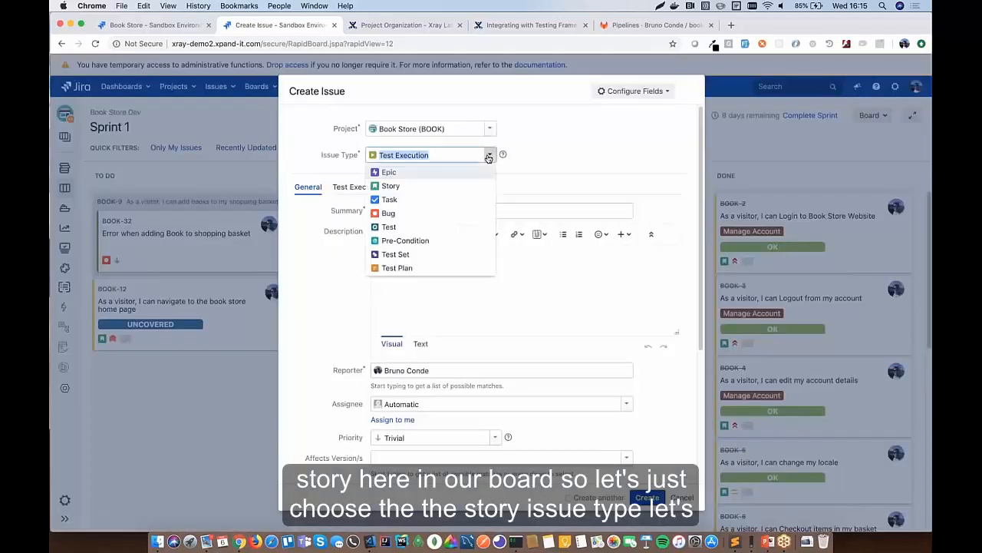
pyautogui.click(399, 184)
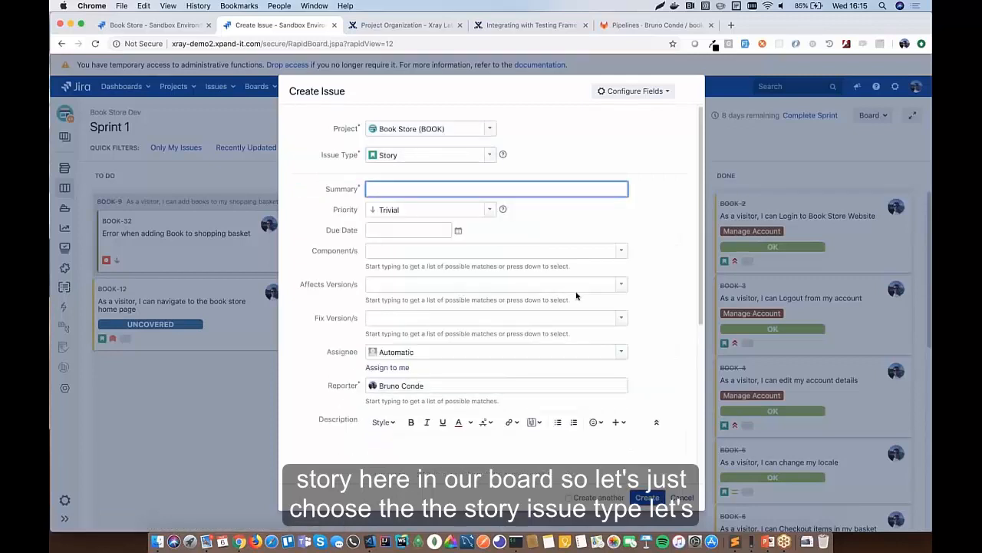
pyautogui.write('As a visitor, I can manage the book store Newsletter subscription')
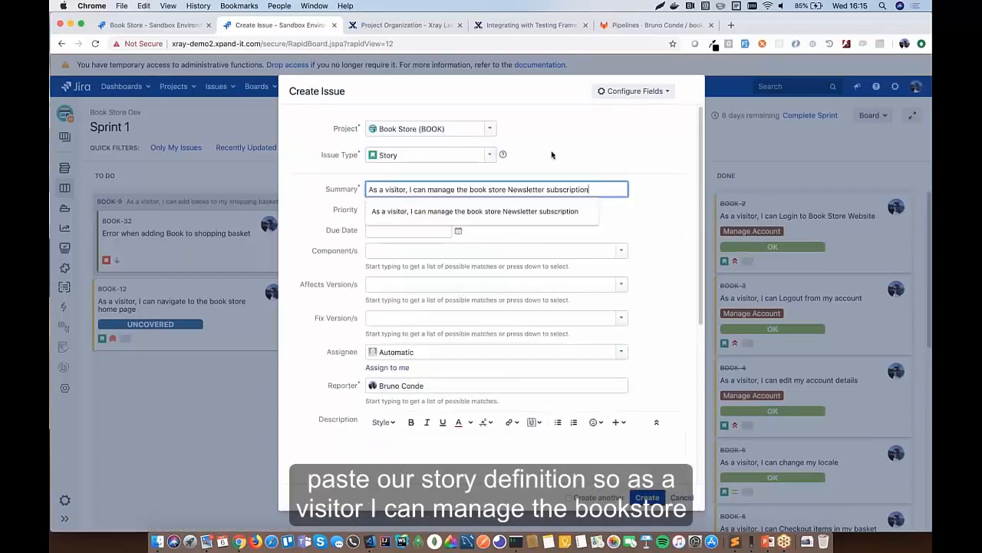
pyautogui.click(551, 155)
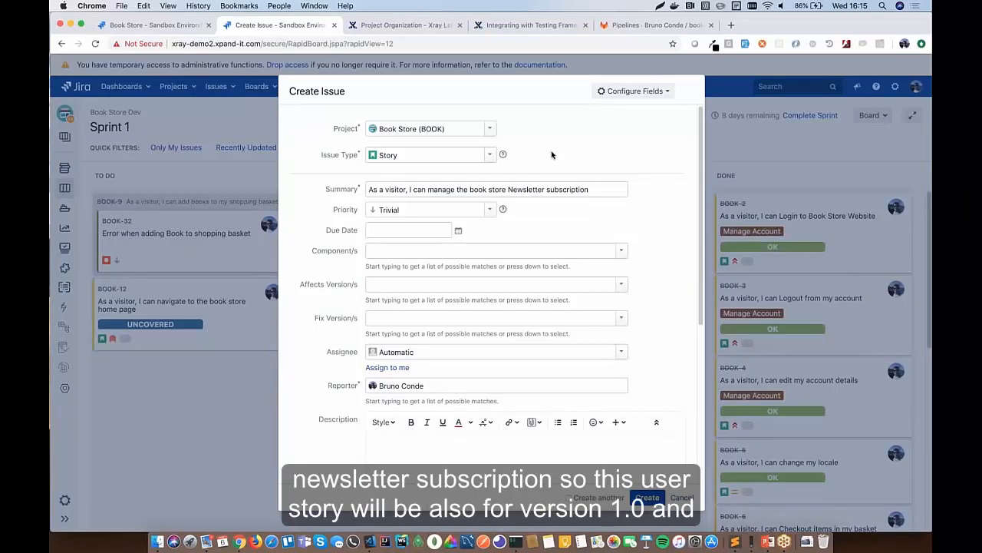
pyautogui.click(622, 318)
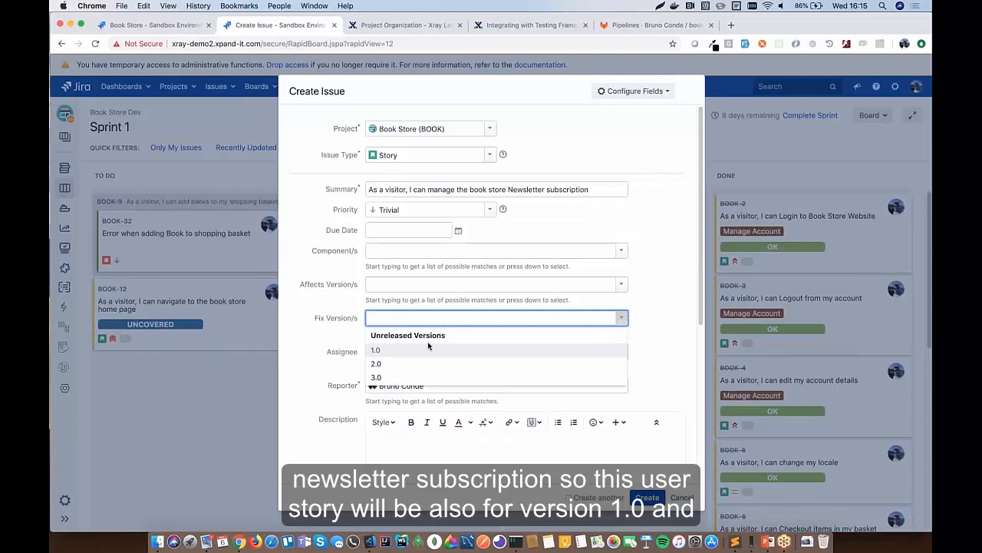
pyautogui.click(405, 350)
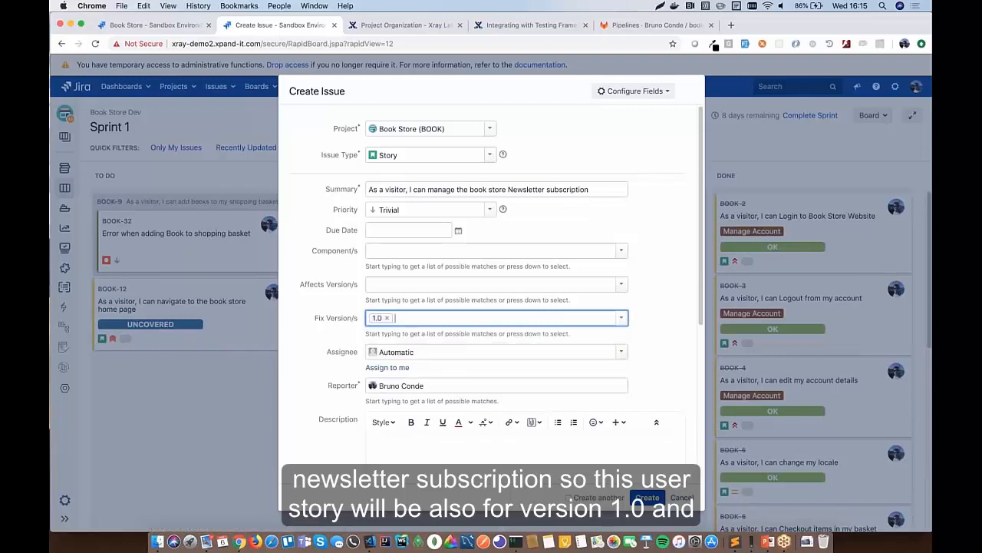
pyautogui.scroll(-4, 461, 345)
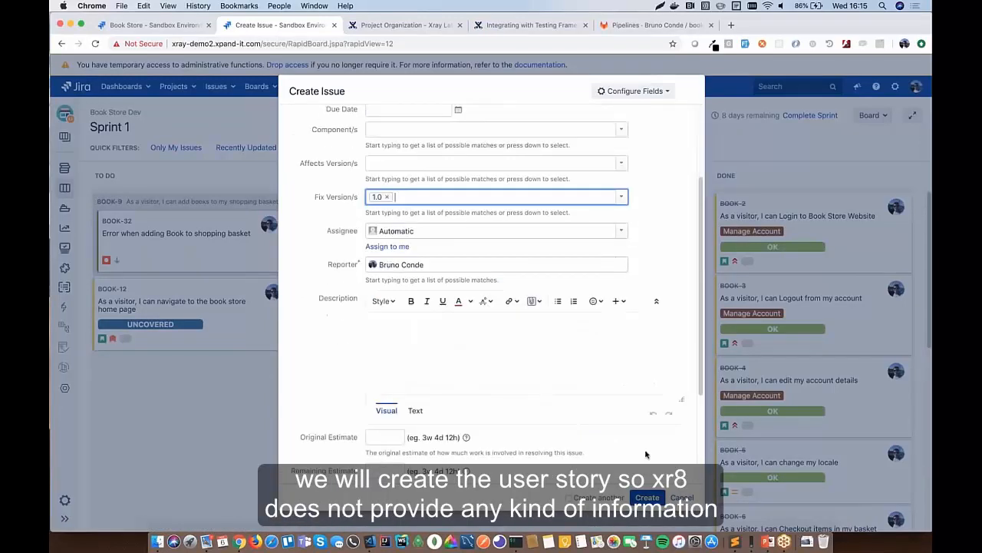
pyautogui.click(647, 497)
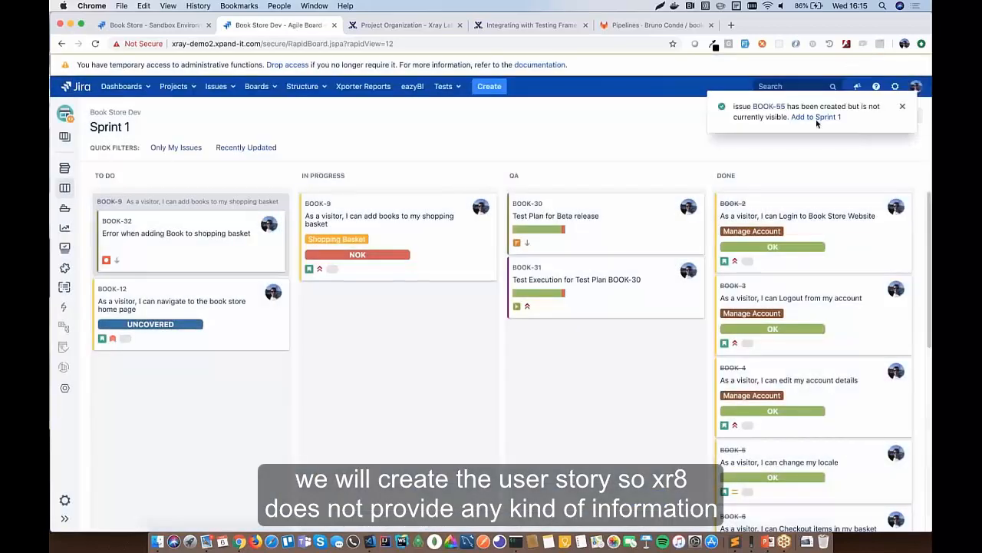
# - Move story BOOK-55 to IN PROGRESS on the Sprint 1 board and open its issue page
pyautogui.click(817, 118)
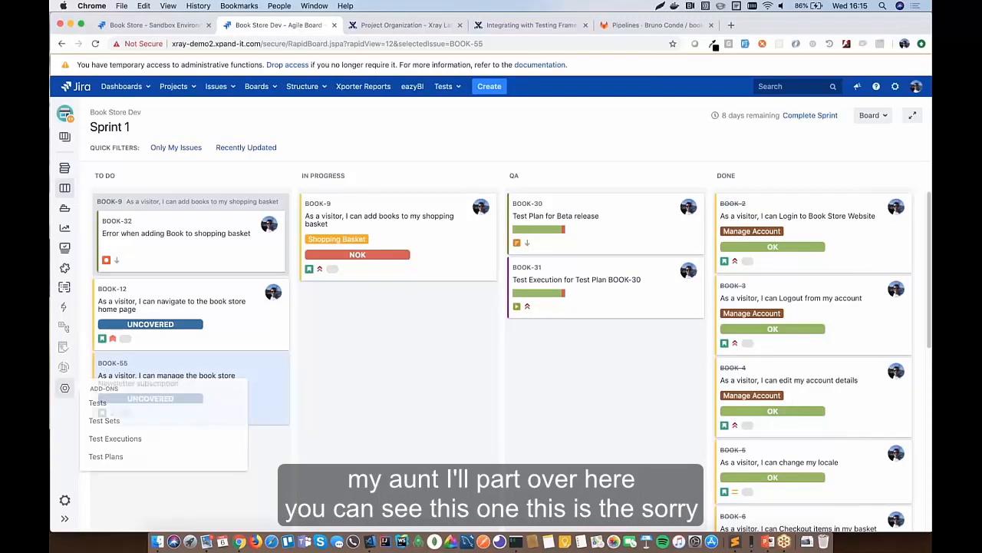
pyautogui.click(264, 362)
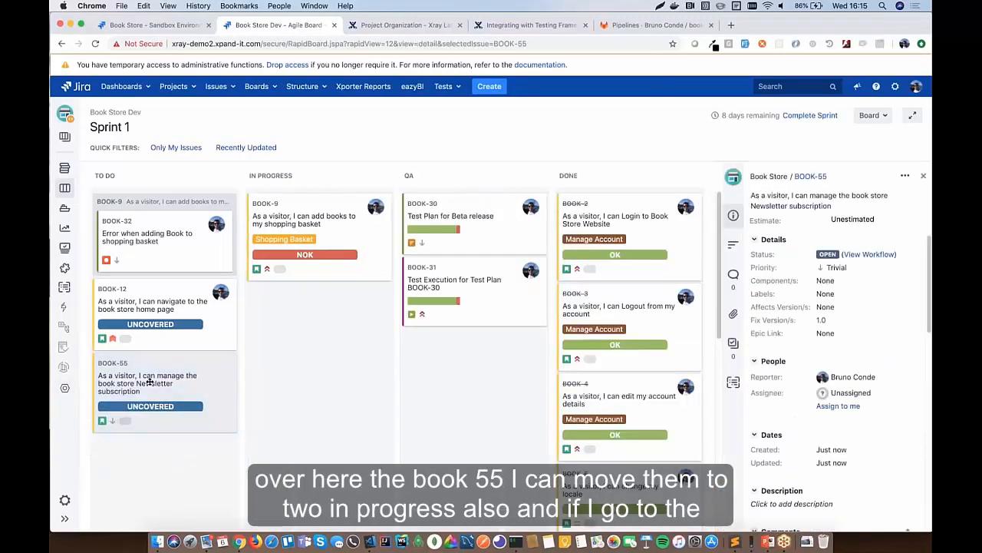
pyautogui.moveTo(150, 381); pyautogui.dragTo(357, 376)
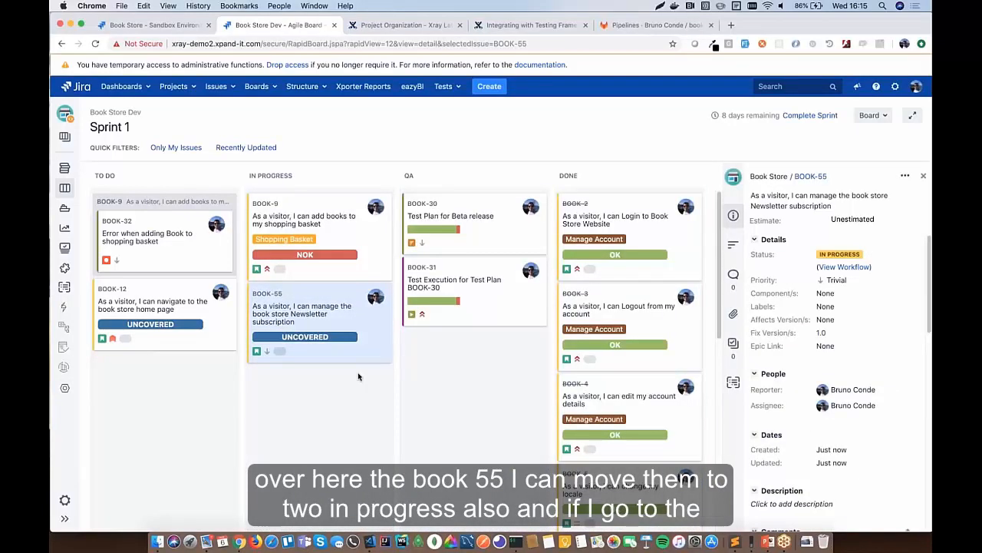
pyautogui.click(810, 176)
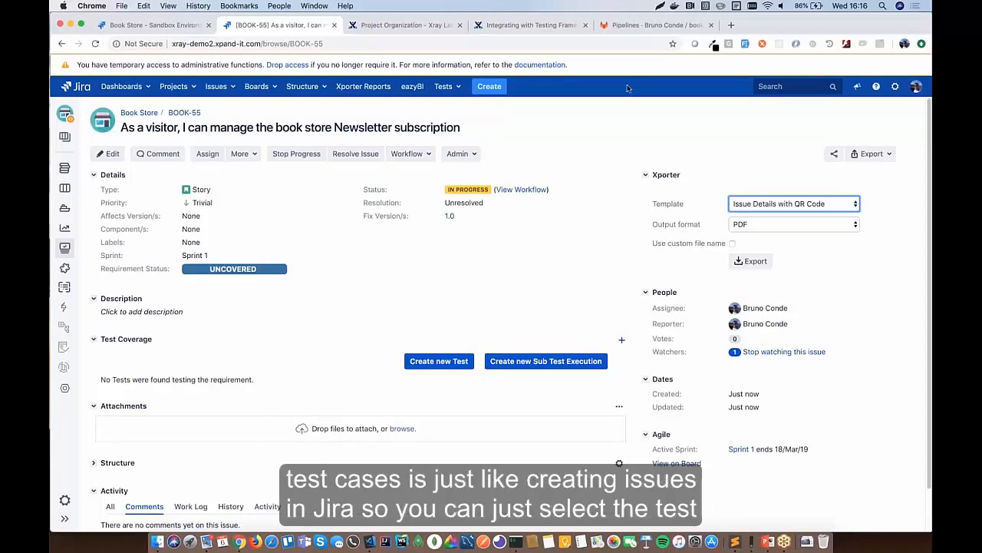
pyautogui.click(490, 88)
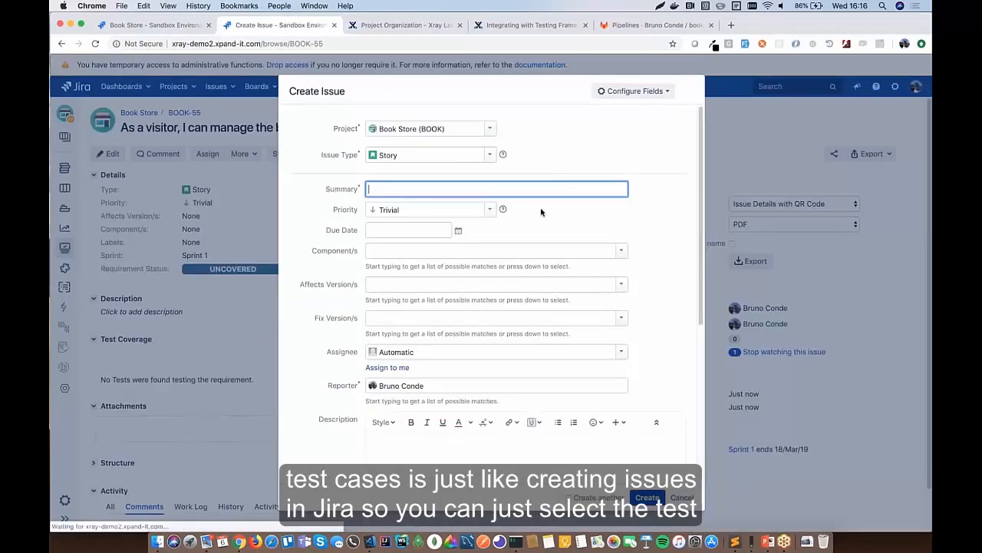
pyautogui.click(488, 157)
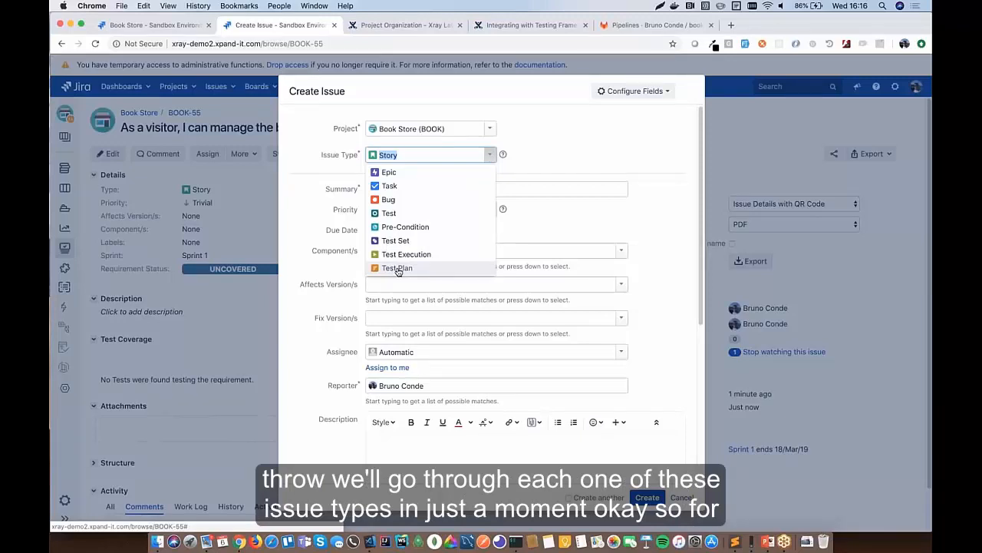
pyautogui.click(592, 124)
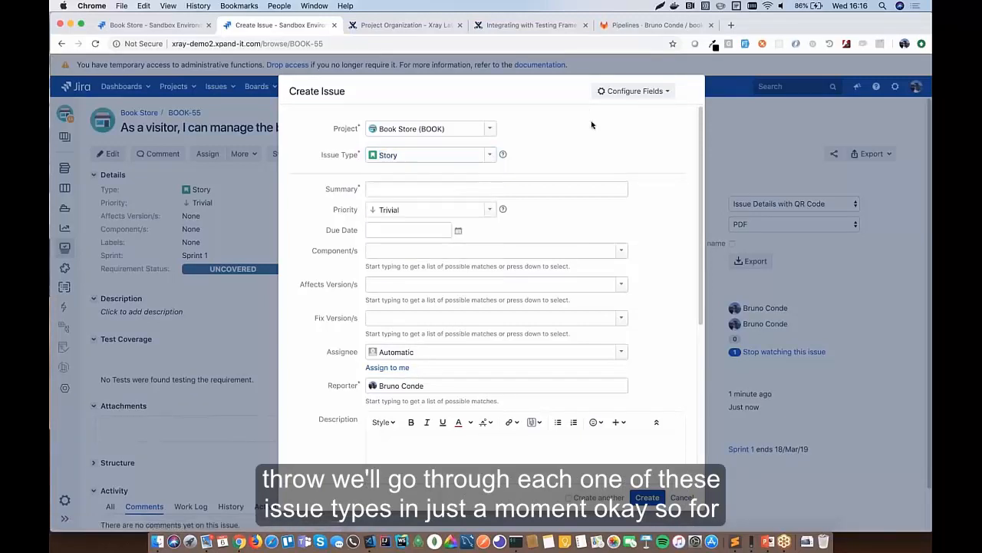
pyautogui.click(683, 497)
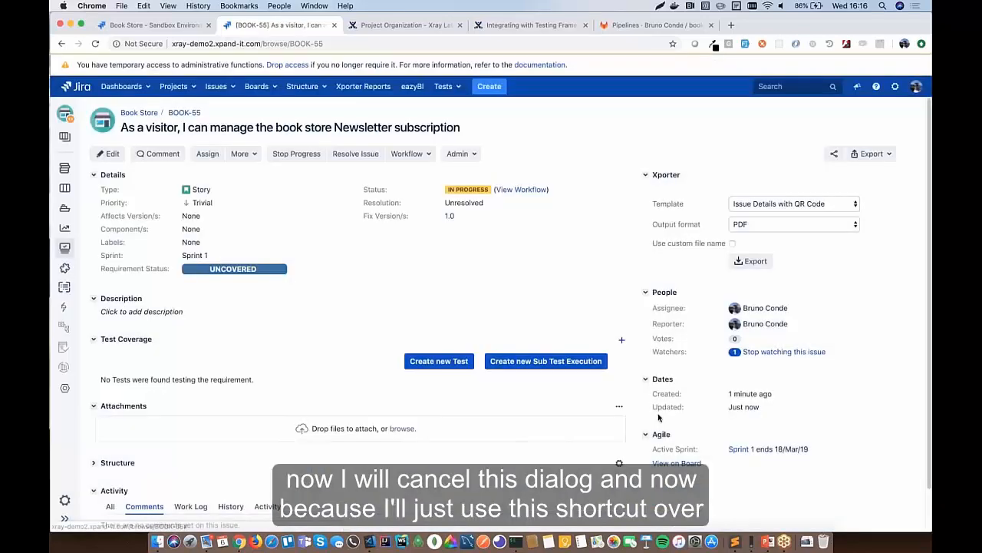
# - Start a new Test linked to BOOK-55 and copy the subscribe test summary line from the notes file
pyautogui.click(438, 361)
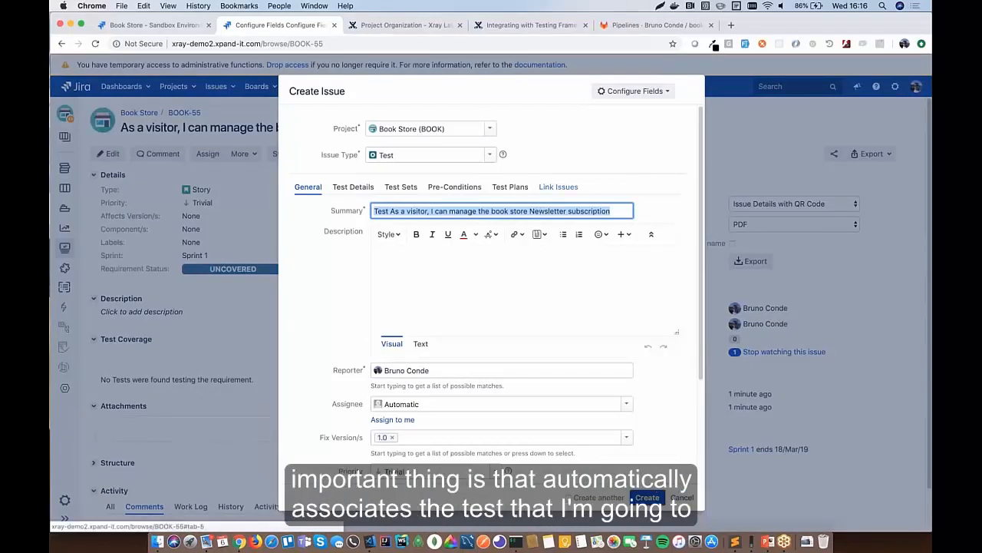
pyautogui.click(558, 186)
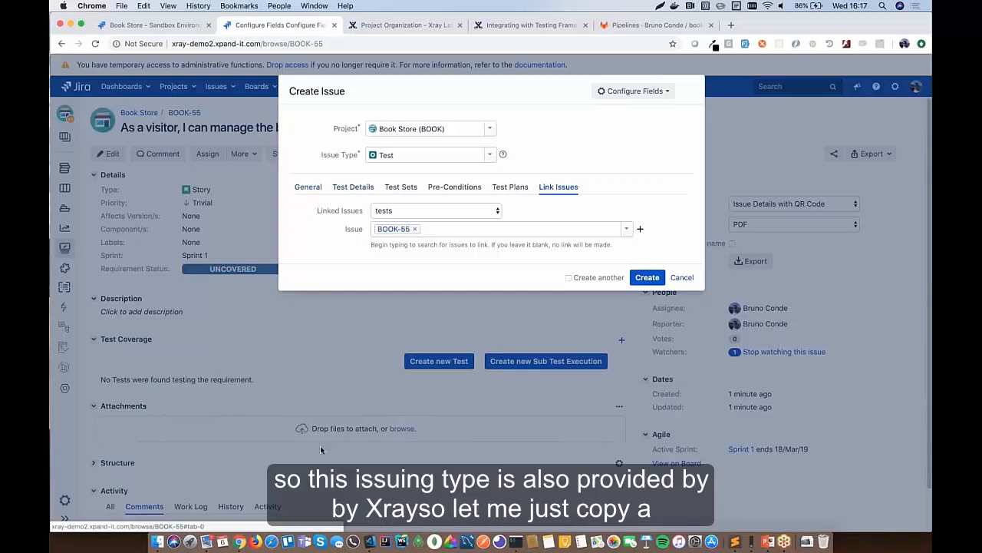
pyautogui.click(723, 533)
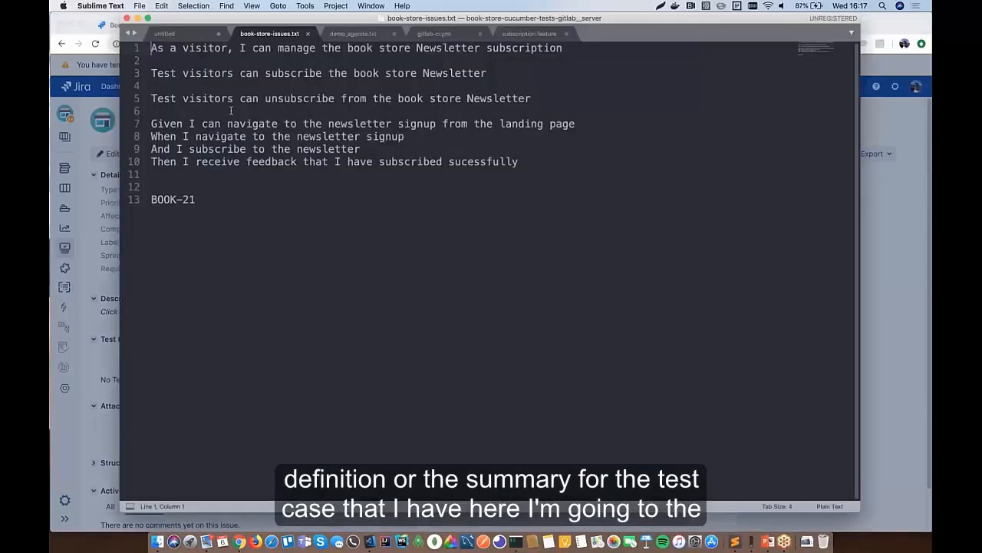
pyautogui.click(201, 73)
pyautogui.hotkey('shift', 'End')
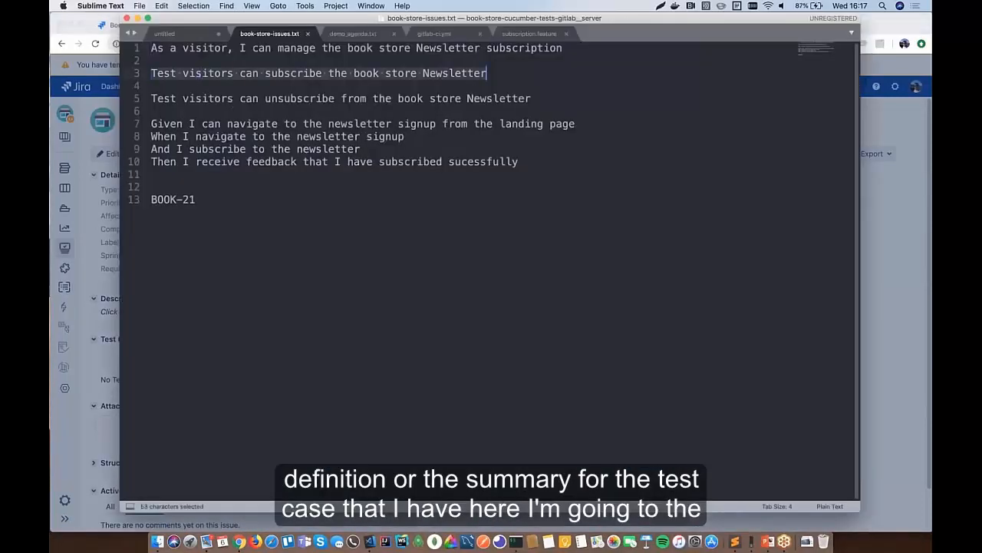
pyautogui.press('super+c')
pyautogui.press('super+Tab')
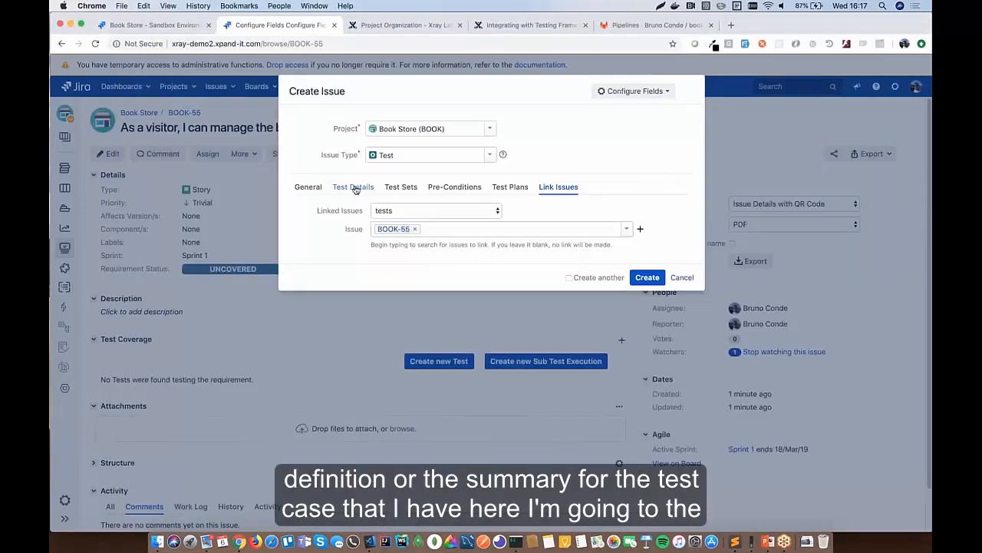
# - Replace the Test summary with 'Test visitors can subscribe the book store Newsletter' and view its Test Details
pyautogui.click(353, 187)
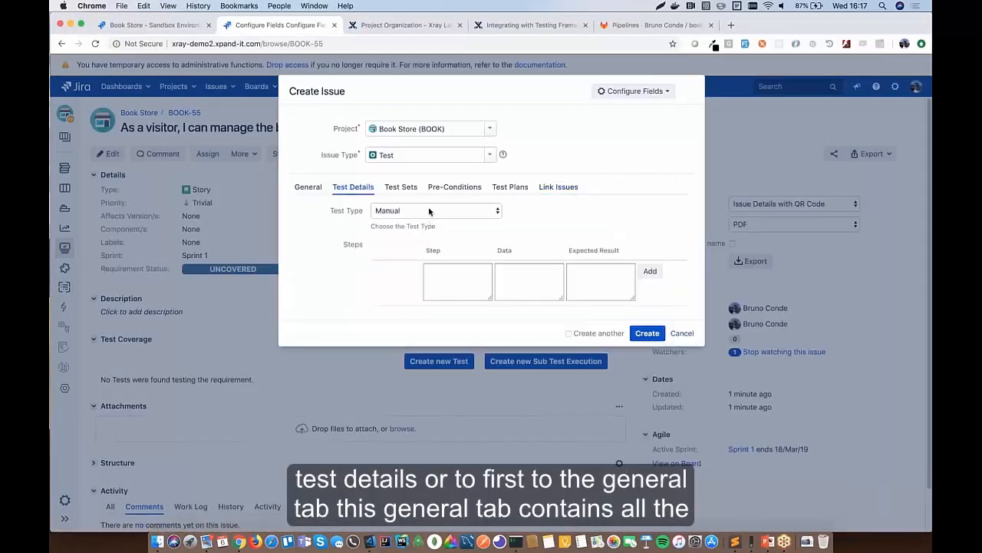
pyautogui.click(308, 189)
pyautogui.click(413, 215)
pyautogui.press('super+a')
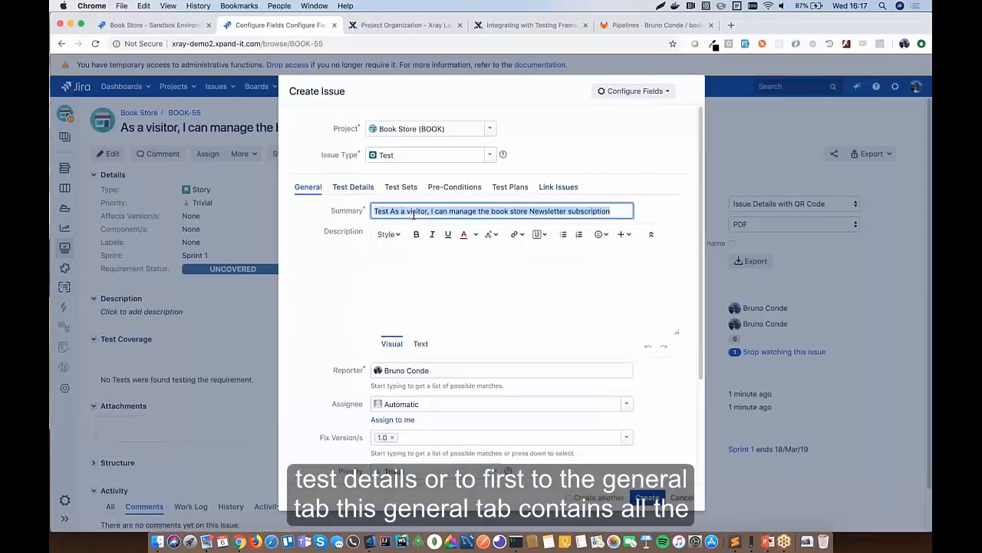
pyautogui.press('super+v')
pyautogui.click(335, 265)
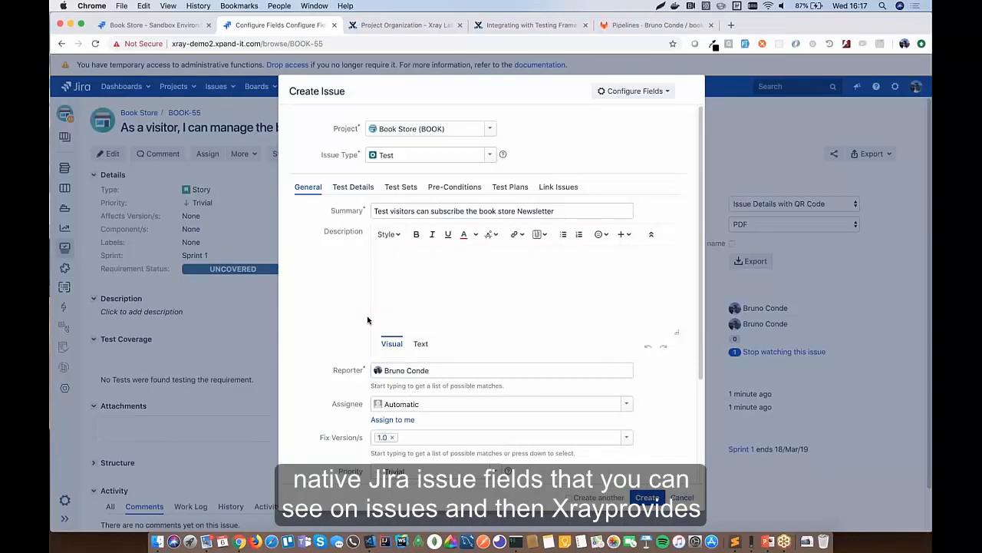
pyautogui.click(354, 188)
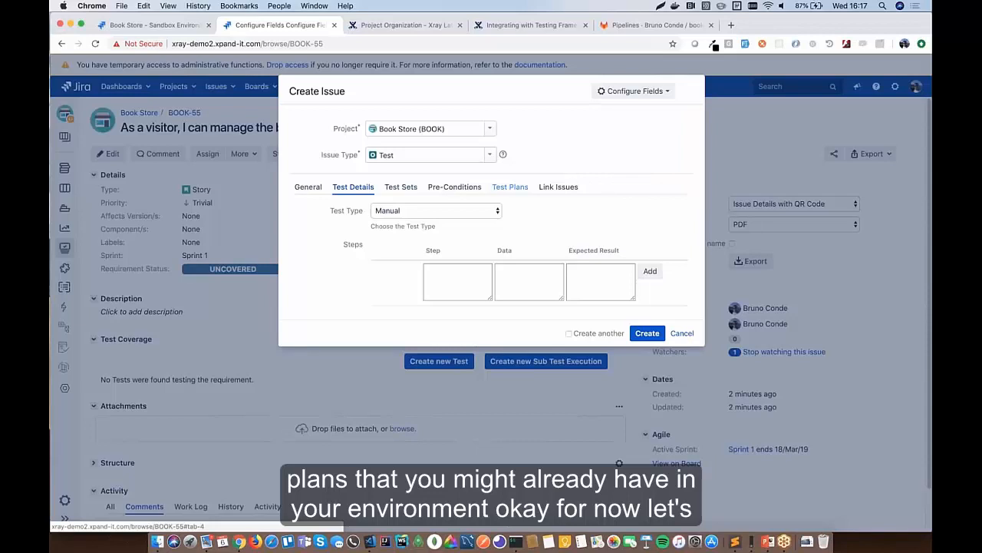
# - Keep the test Manual and add step 1: step 'sfdgsdfg', data 'sdfg', expected result 'sdfg'
pyautogui.click(418, 211)
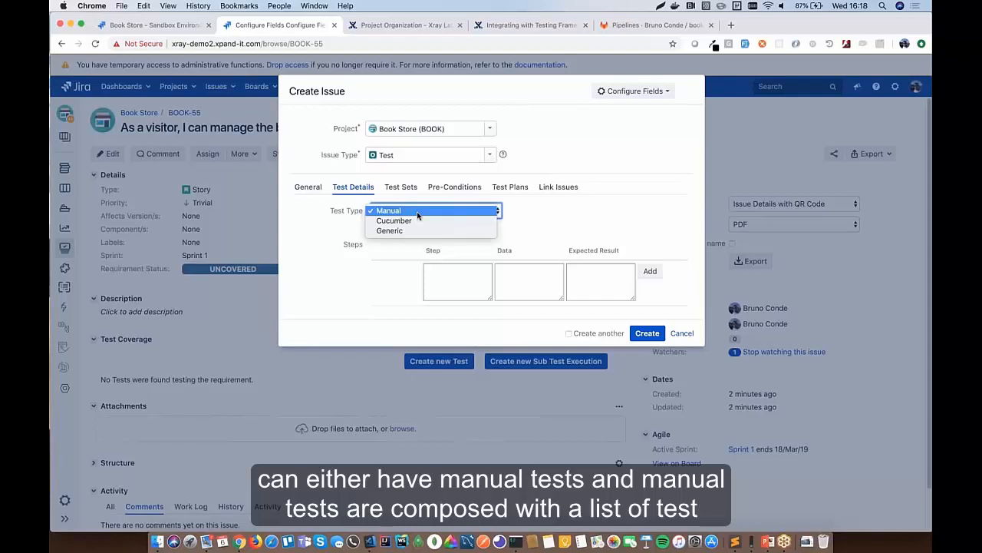
pyautogui.click(454, 281)
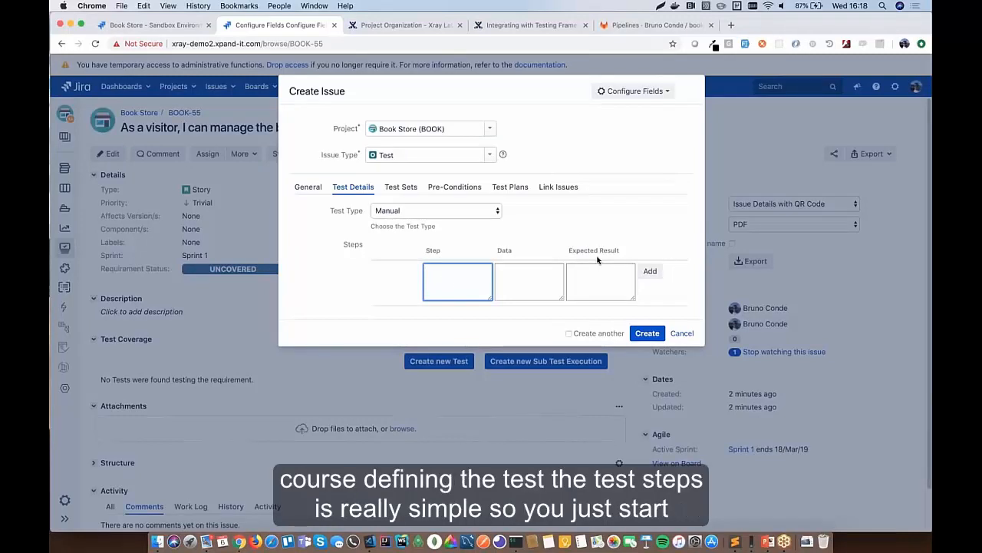
pyautogui.write('stdgsdfg')
pyautogui.click(545, 280)
pyautogui.write('sdfg')
pyautogui.click(614, 275)
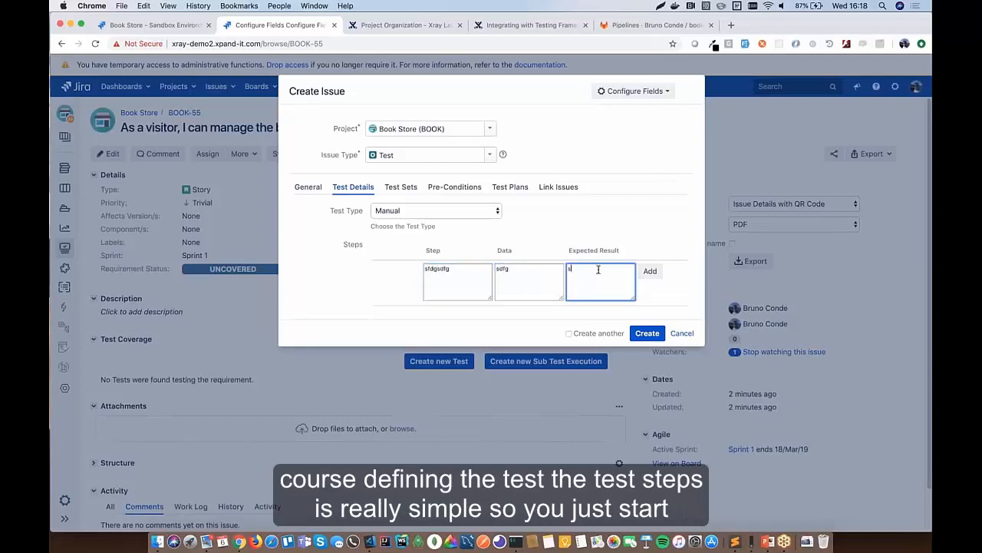
pyautogui.write('sdfg')
pyautogui.click(645, 272)
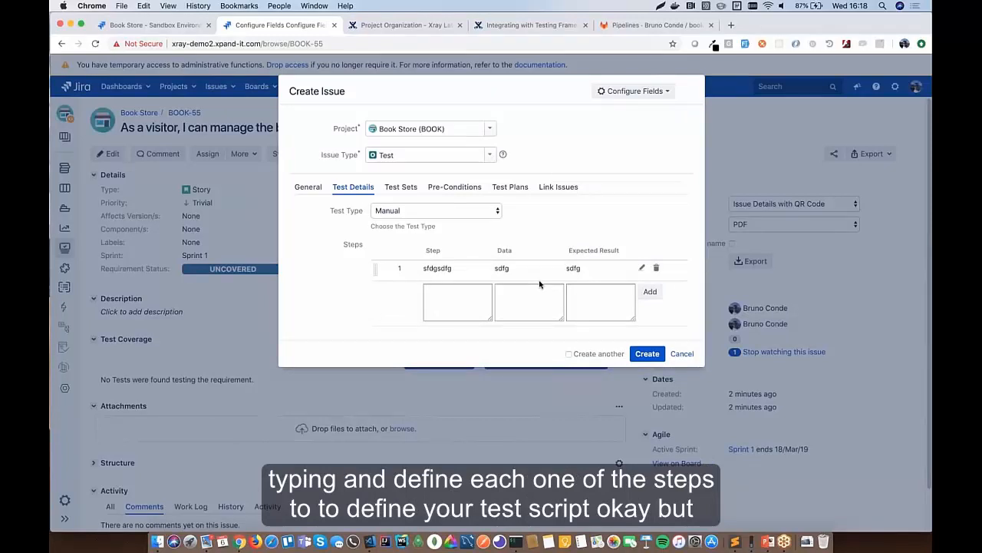
pyautogui.click(405, 213)
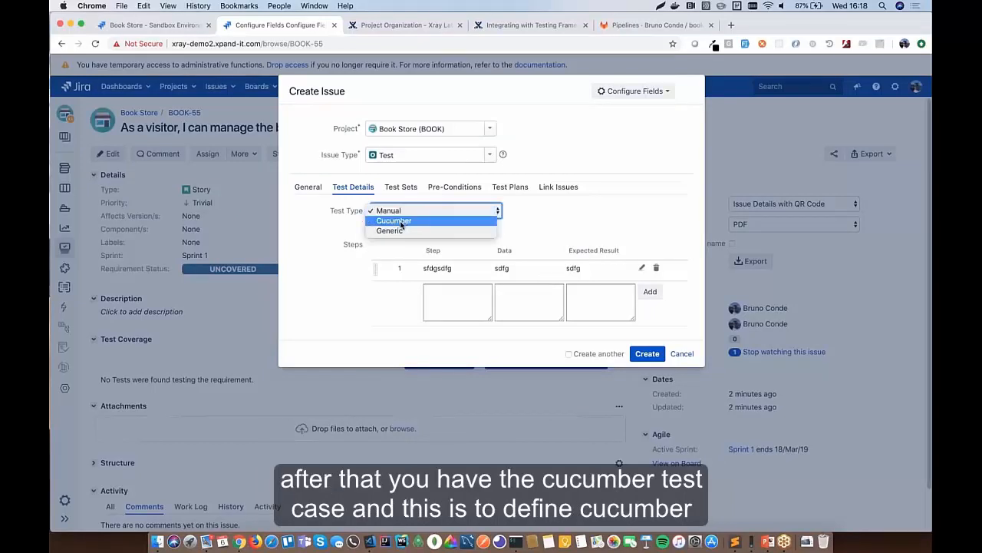
# - Switch the new test's type from Manual to Cucumber and confirm the change
pyautogui.press('Escape')
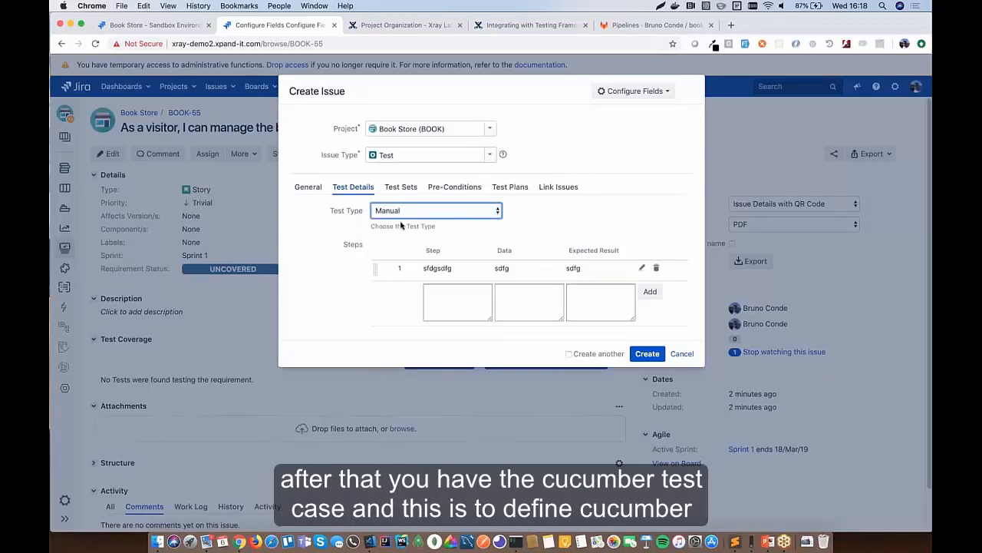
pyautogui.click(572, 343)
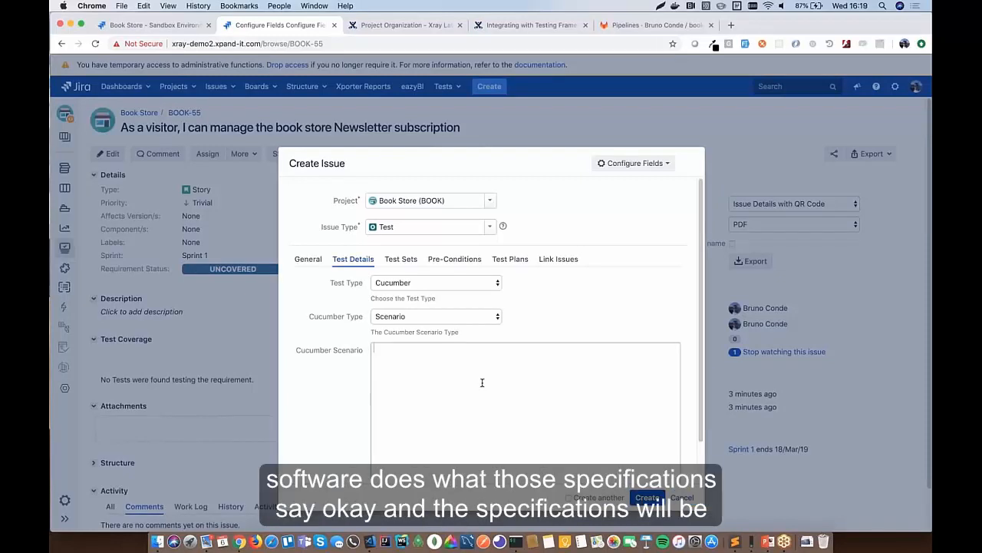
pyautogui.scroll(-1, 452, 379)
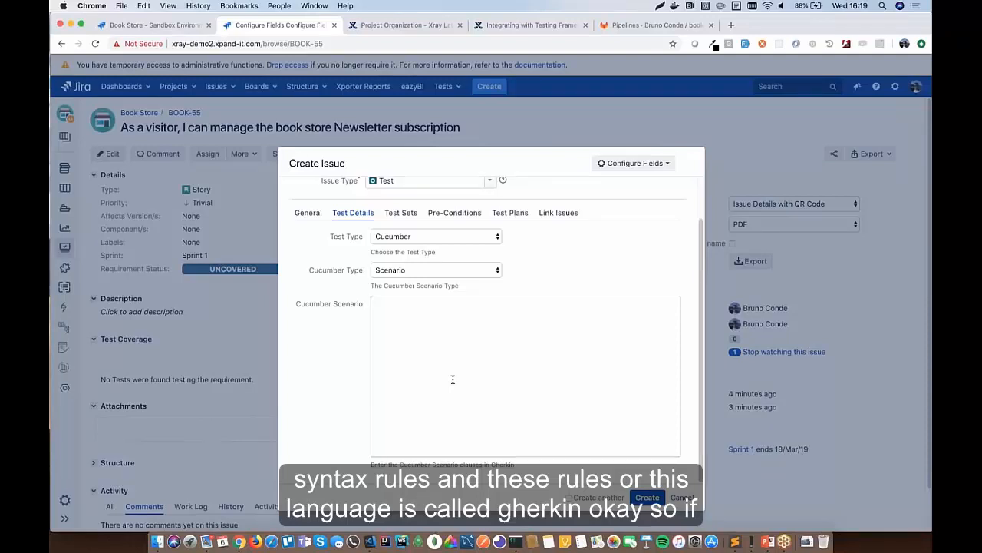
# - Enter the keyword 'Given' at the start of the Cucumber Scenario field
pyautogui.write('Given')
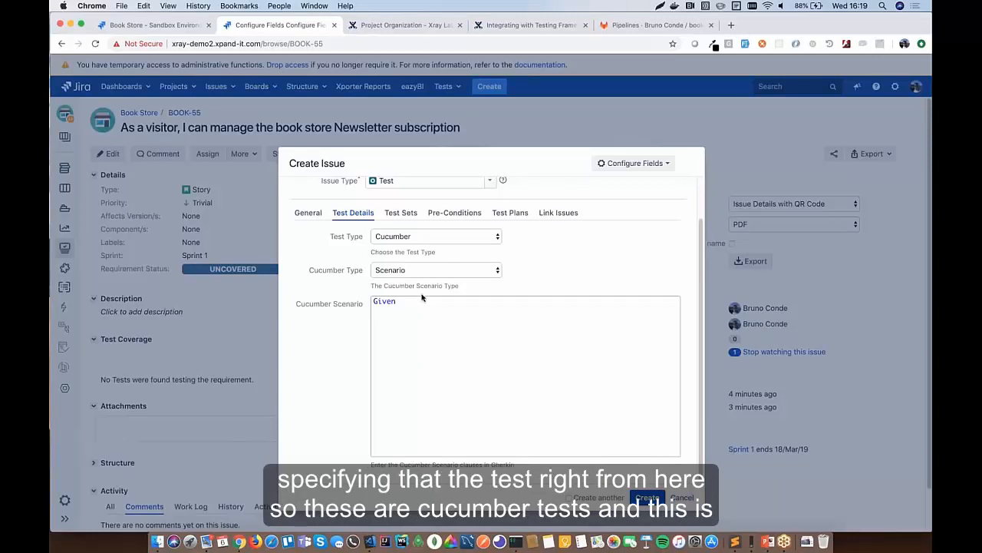
pyautogui.moveTo(421, 305); pyautogui.dragTo(366, 302)
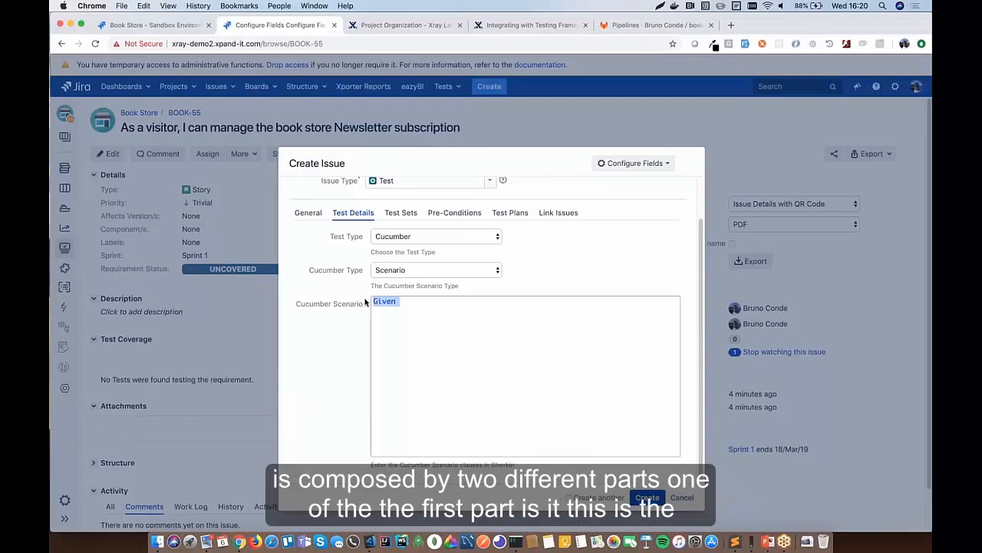
pyautogui.click(430, 308)
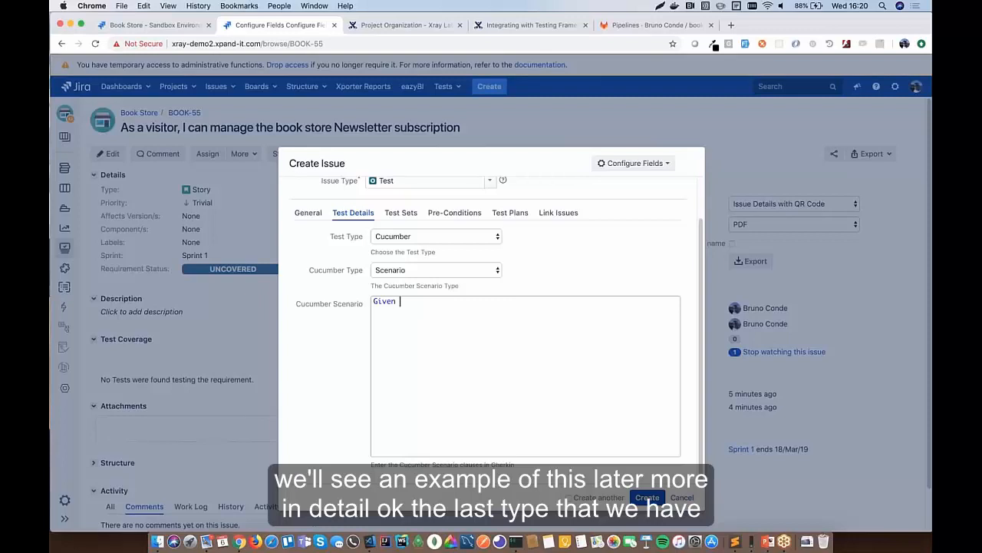
# - Change the test type to Generic, confirming, with the Generic Test Definition left empty
pyautogui.click(423, 235)
pyautogui.click(413, 245)
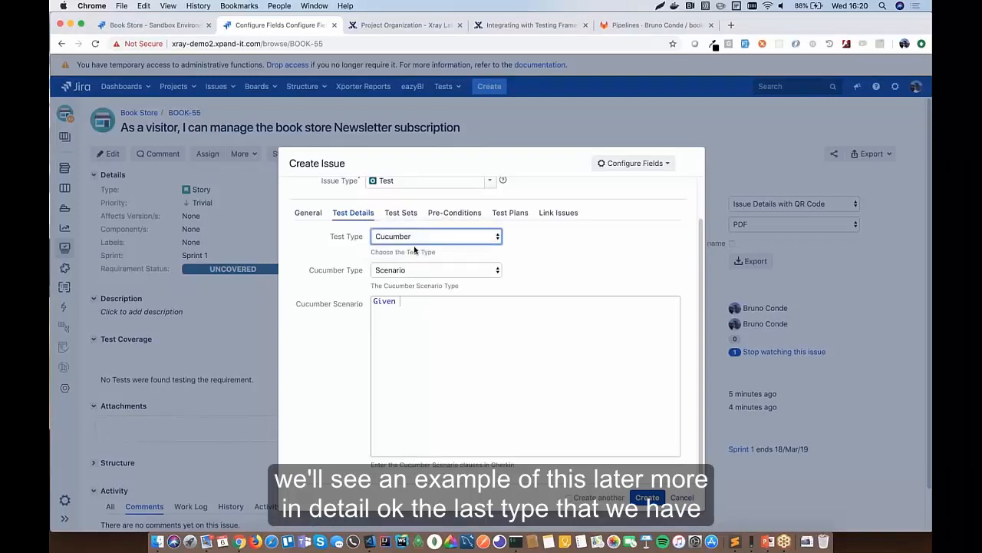
pyautogui.click(575, 344)
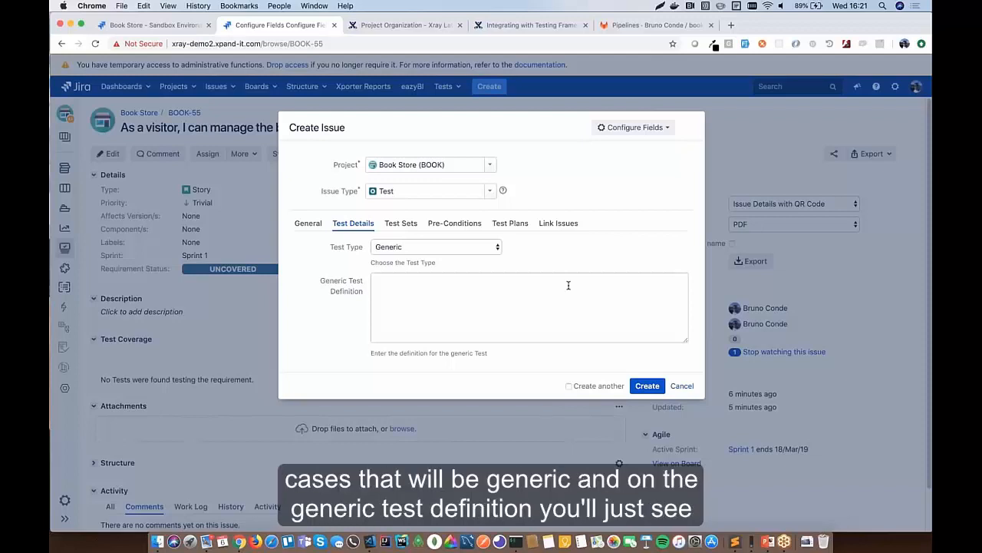
pyautogui.click(488, 299)
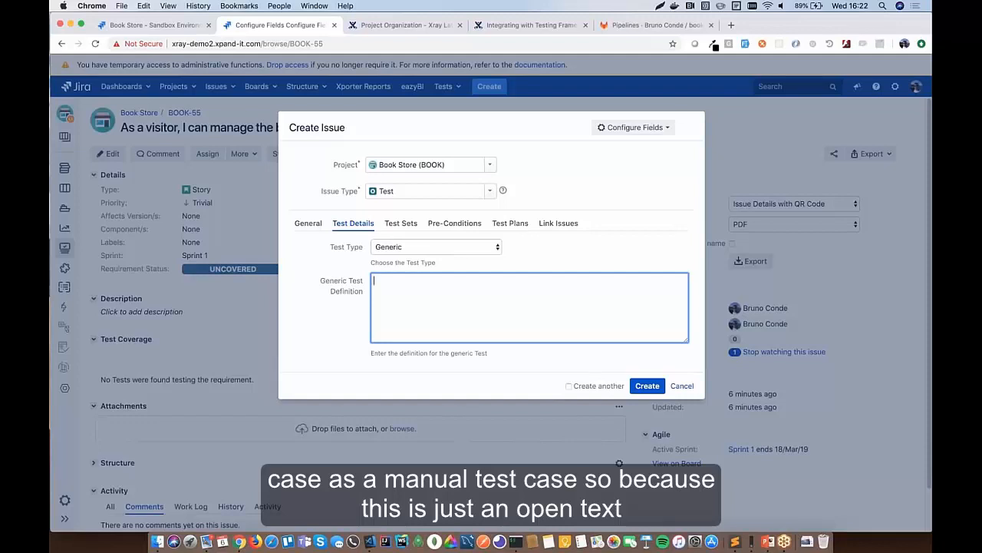
pyautogui.click(430, 246)
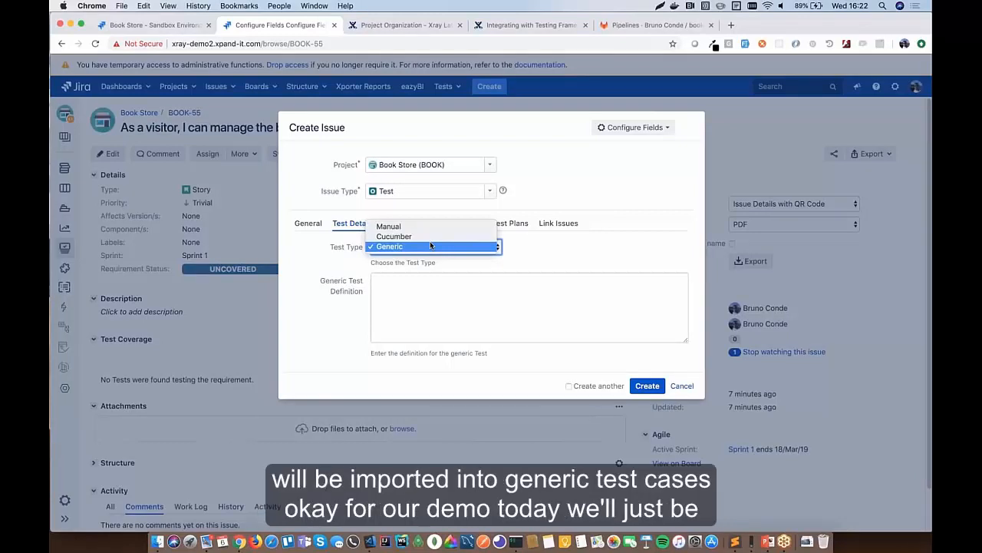
# - Switch the test type from Generic back to Cucumber
pyautogui.click(310, 243)
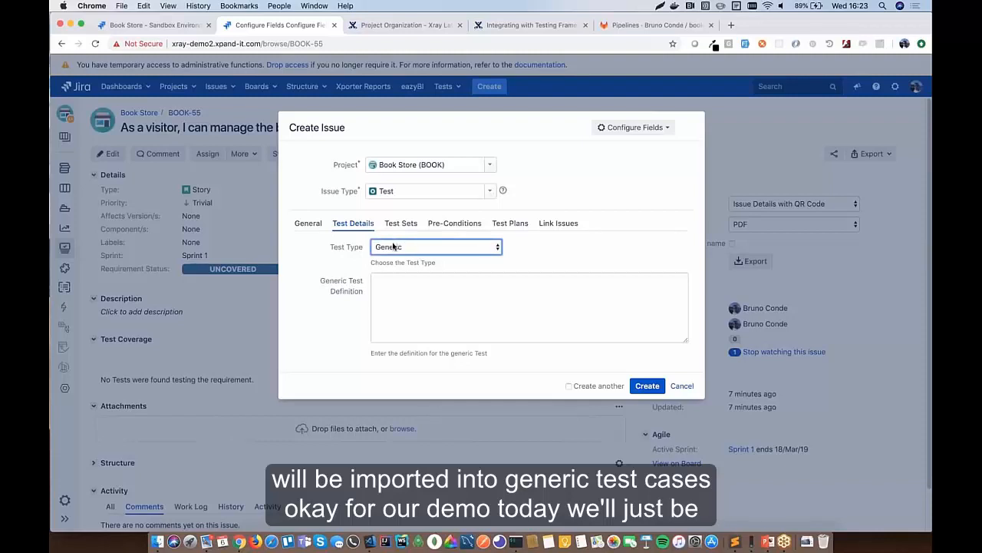
pyautogui.click(394, 245)
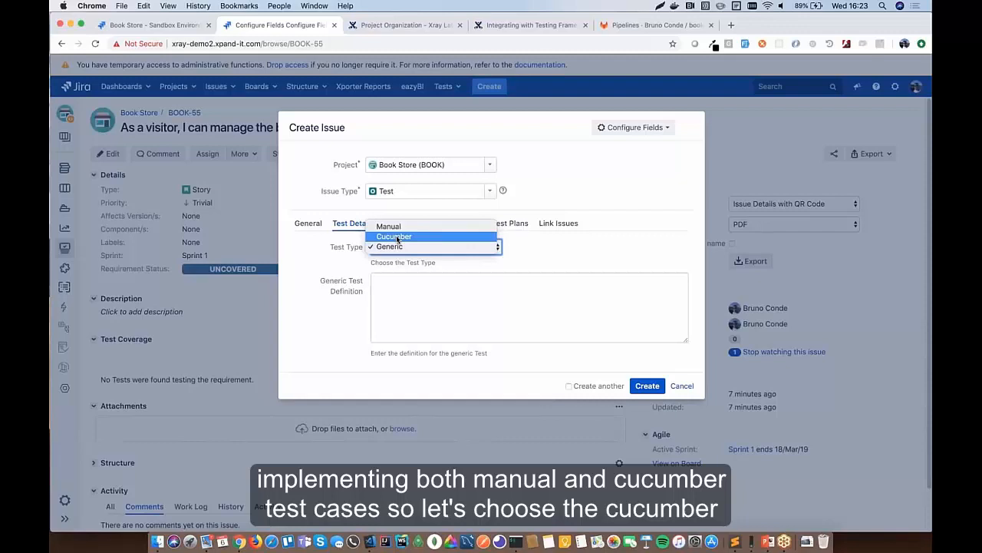
pyautogui.click(323, 247)
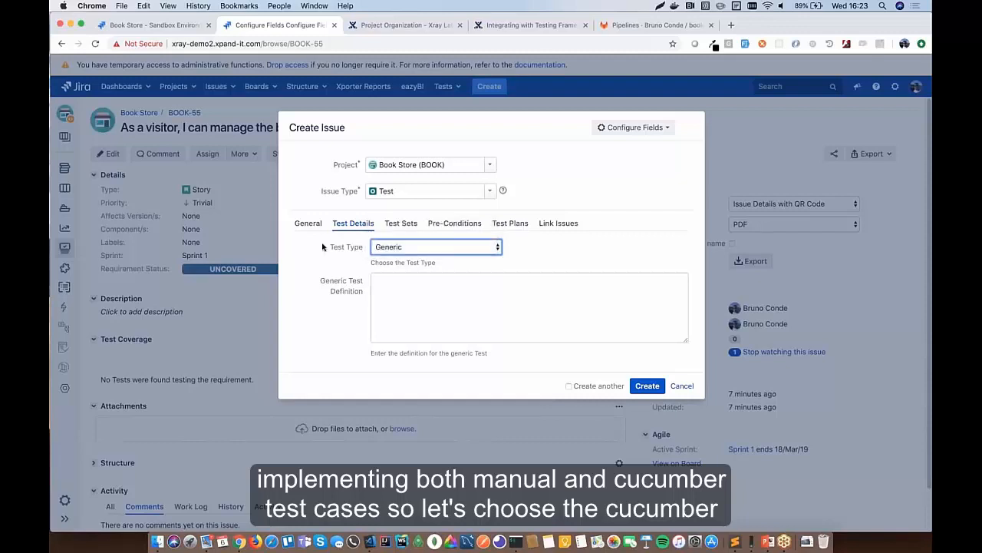
pyautogui.click(417, 247)
pyautogui.click(416, 240)
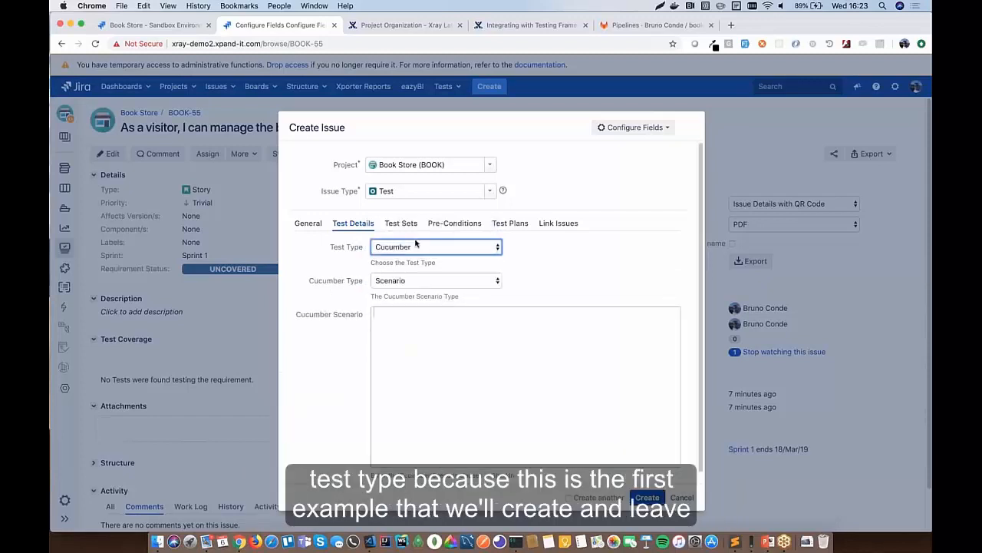
# - Create Cucumber test BOOK-56 with an empty scenario, with Create another ticked
pyautogui.click(416, 354)
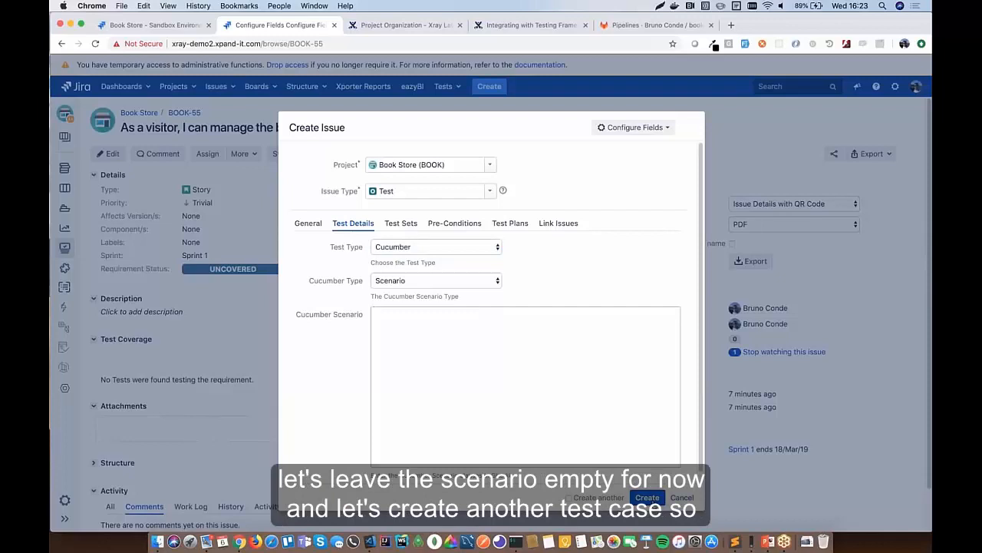
pyautogui.click(569, 497)
pyautogui.click(649, 500)
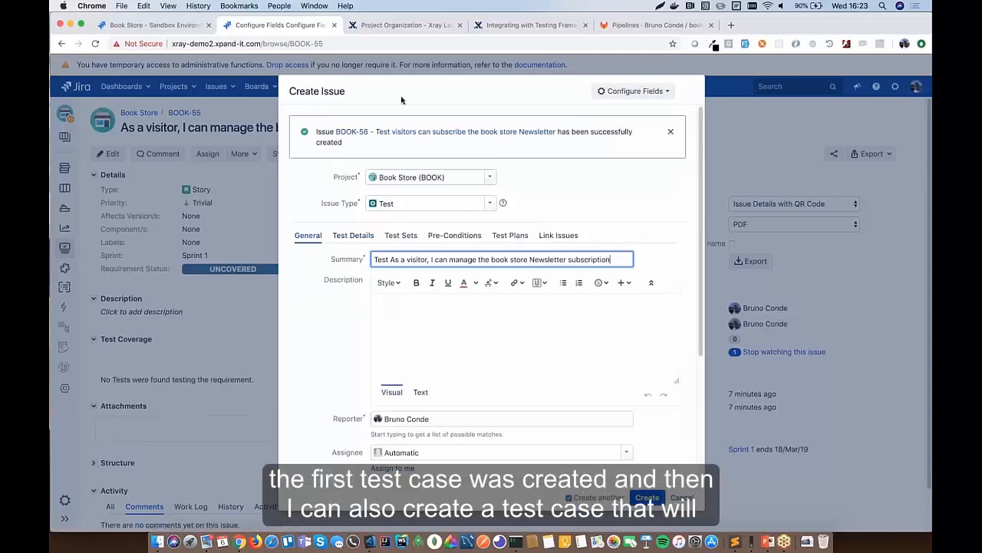
# - Replace the Summary with 'Test visitors can unsubscribe from the book store Newsletter' from the notes
pyautogui.press('super+Tab')
pyautogui.click(225, 99)
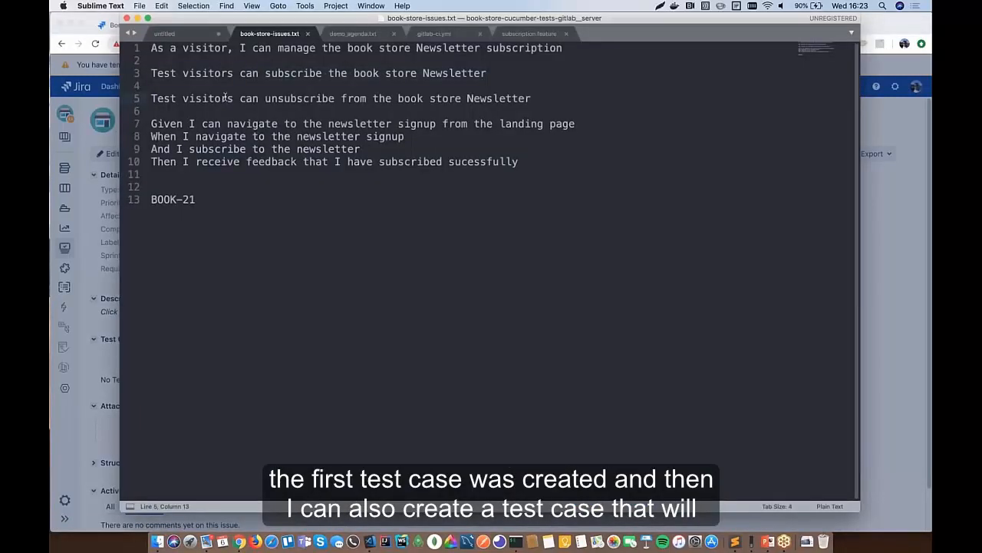
pyautogui.tripleClick(225, 98)
pyautogui.press('super+c')
pyautogui.press('super+Tab')
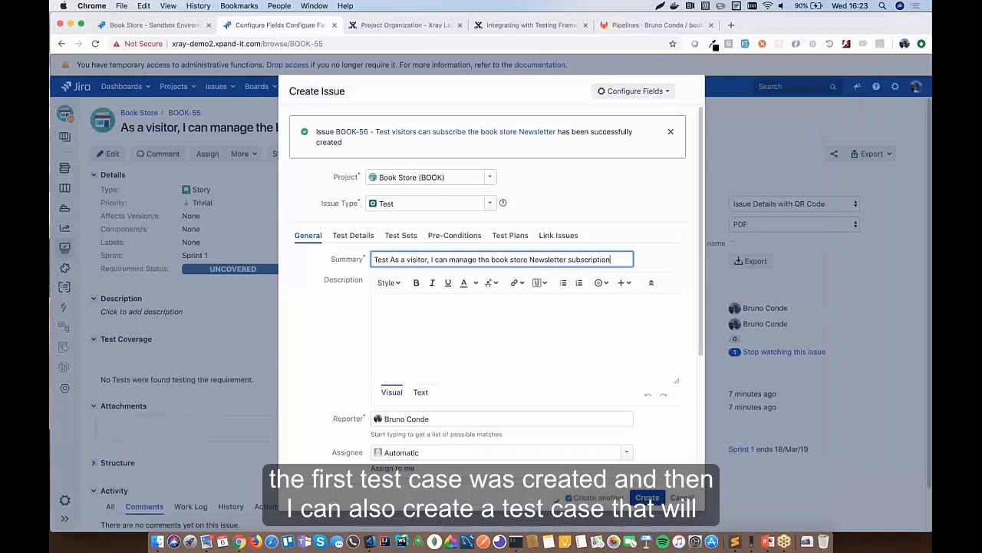
pyautogui.tripleClick(396, 260)
pyautogui.press('BackSpace')
pyautogui.press('super+v')
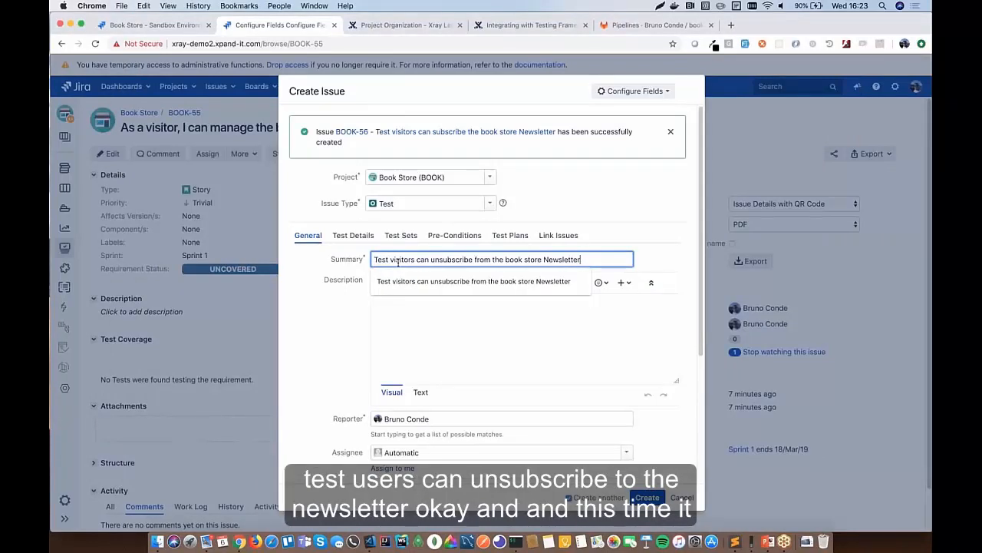
# - Make it a Manual test linked to BOOK-55, create BOOK-57, and close the form
pyautogui.click(367, 236)
pyautogui.click(445, 260)
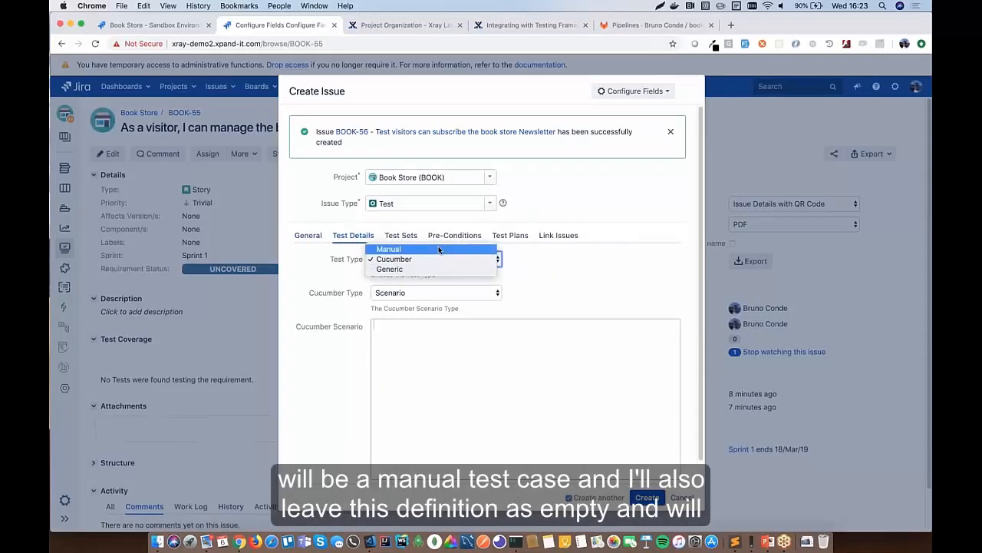
pyautogui.click(439, 249)
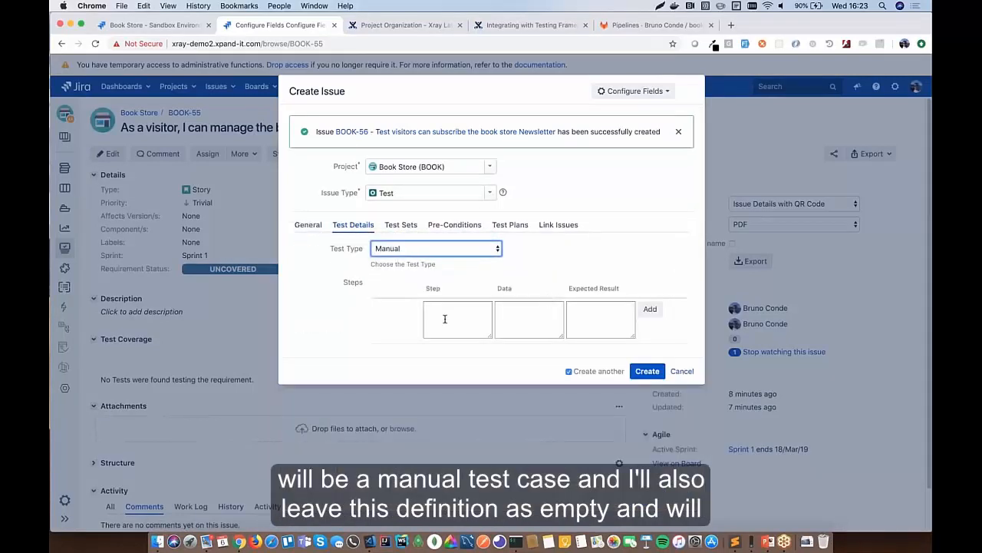
pyautogui.click(558, 224)
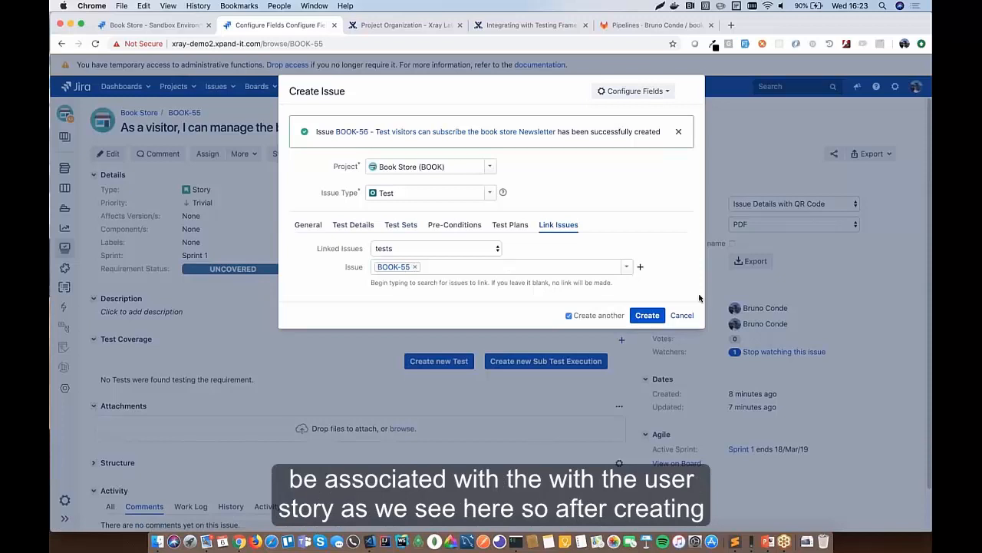
pyautogui.click(649, 317)
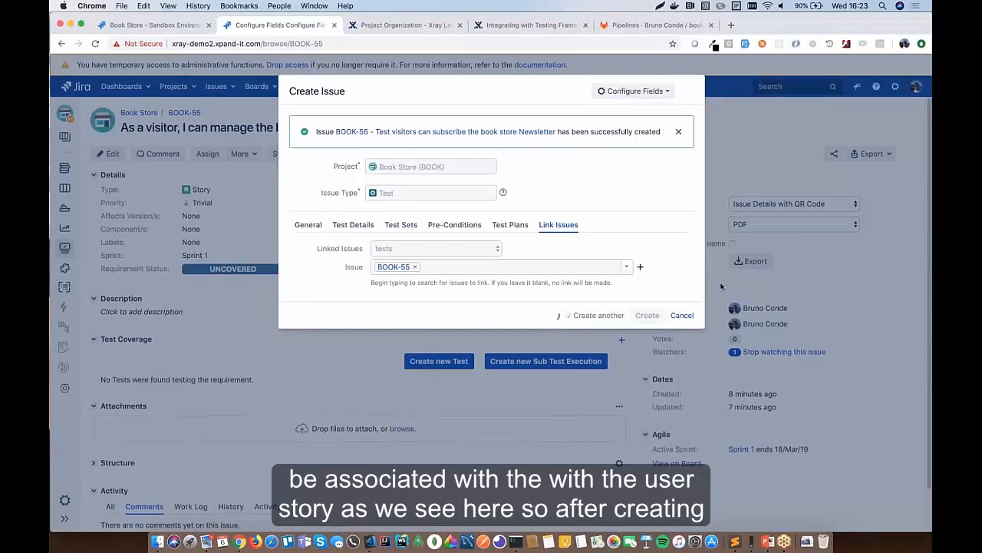
pyautogui.click(682, 499)
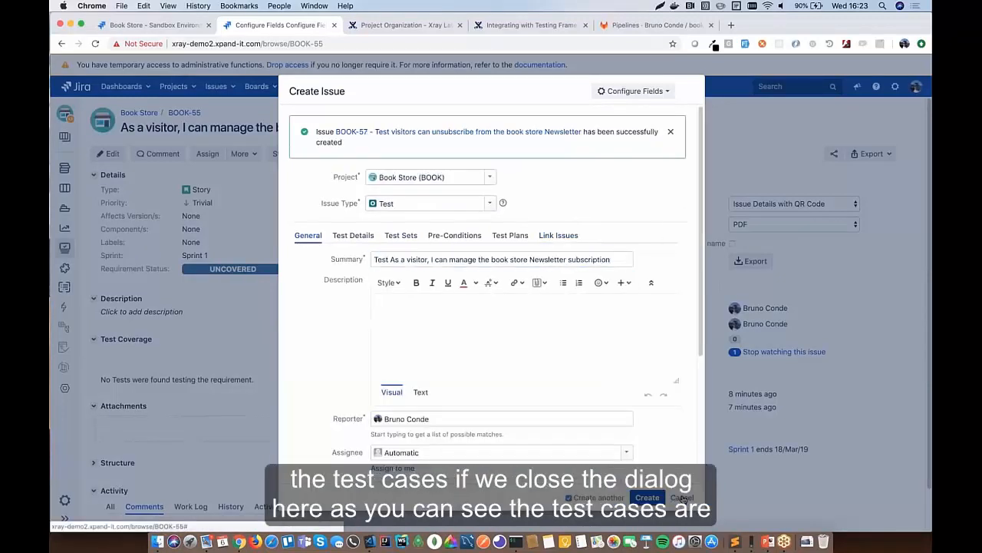
pyautogui.scroll(-1, 475, 277)
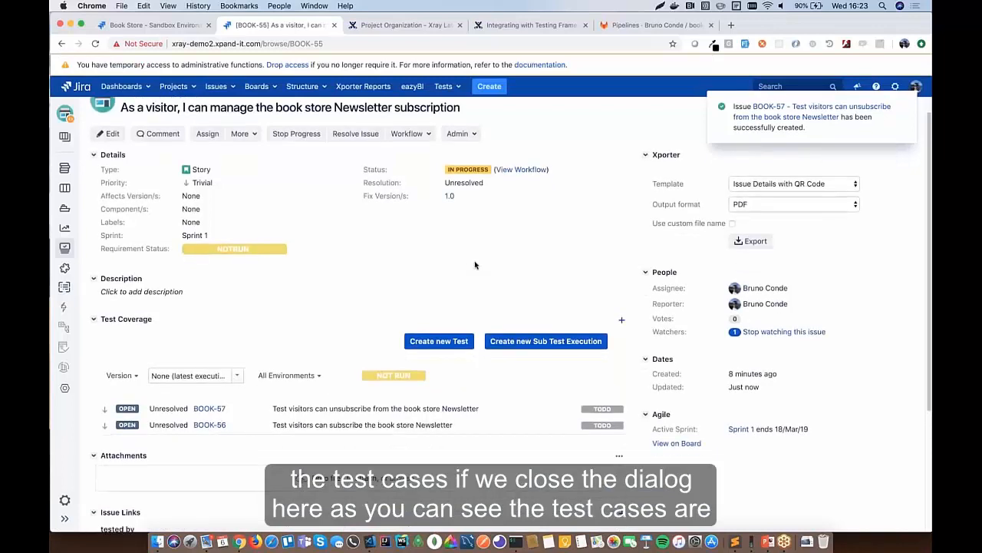
pyautogui.scroll(-1, 474, 265)
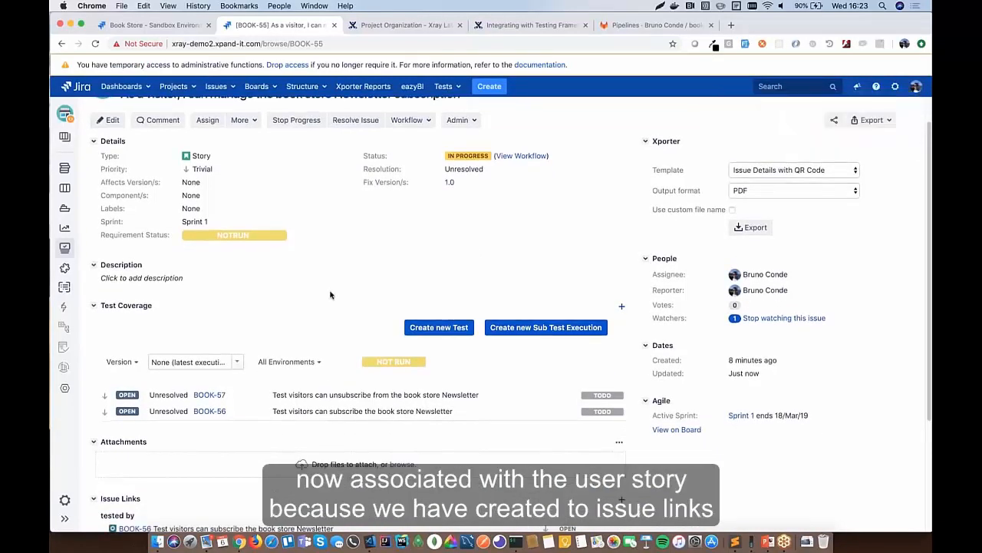
pyautogui.scroll(-3, 619, 388)
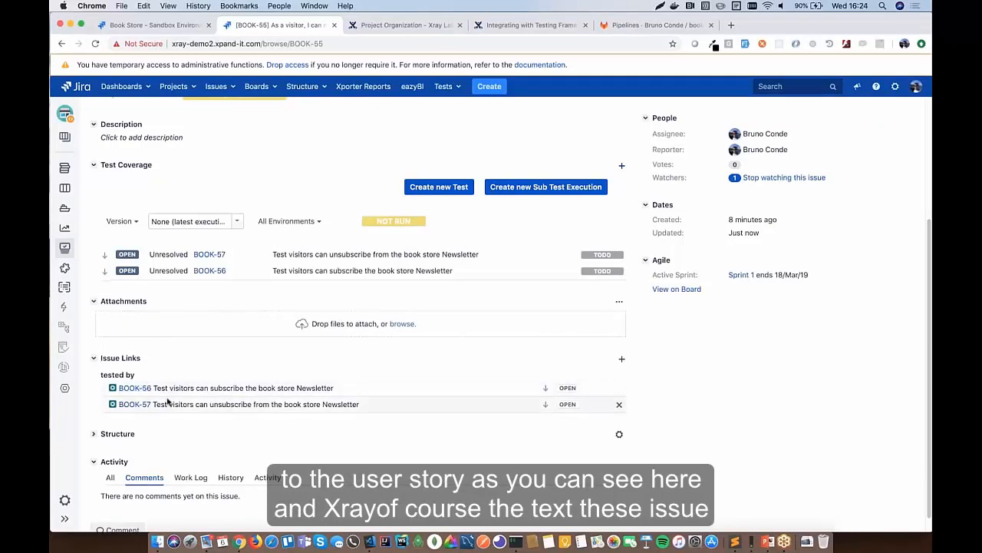
pyautogui.scroll(2, 230, 360)
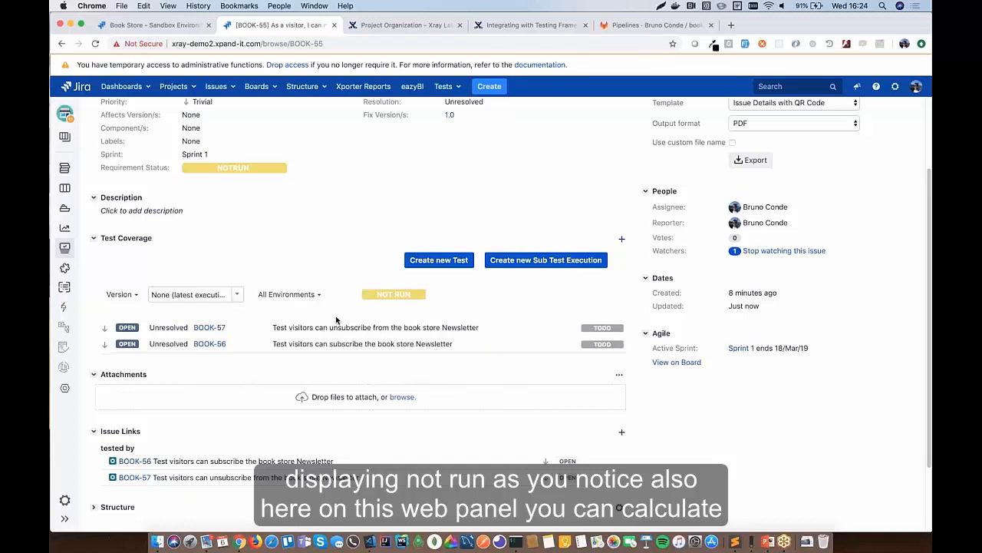
pyautogui.click(135, 297)
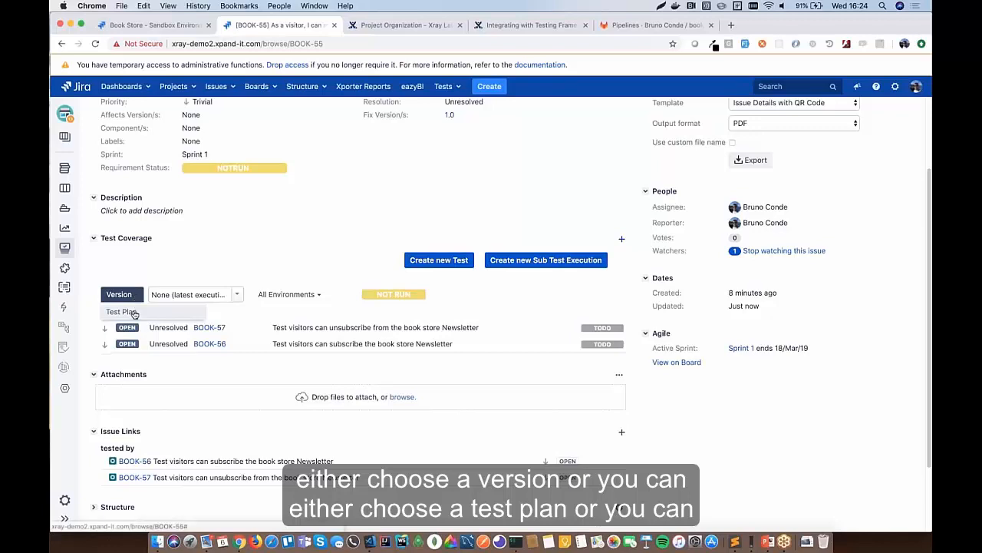
pyautogui.click(172, 294)
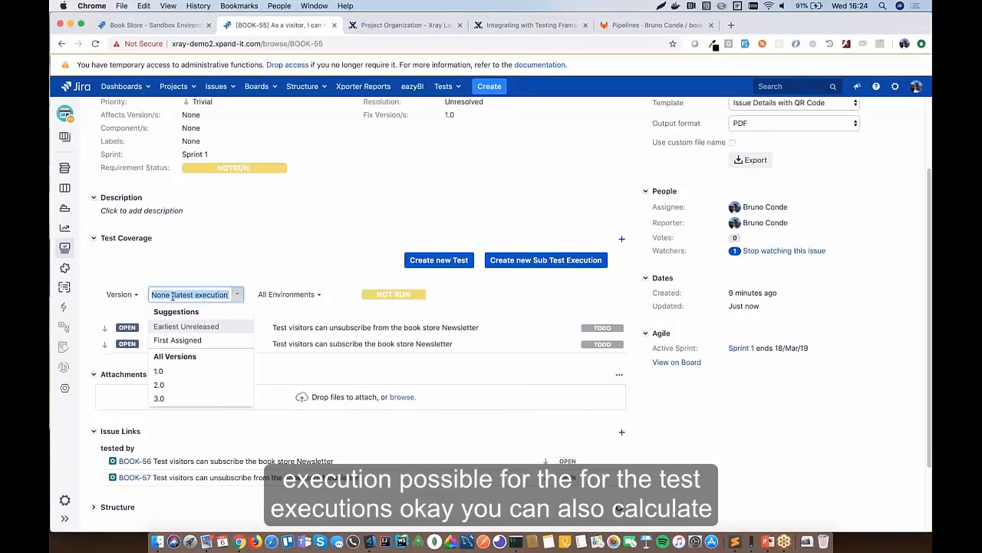
pyautogui.click(208, 275)
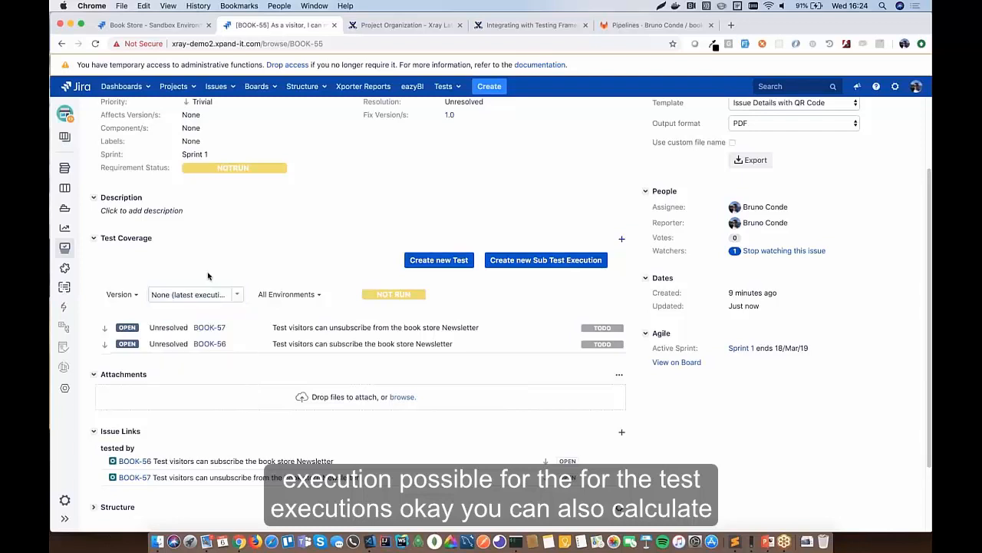
pyautogui.click(288, 294)
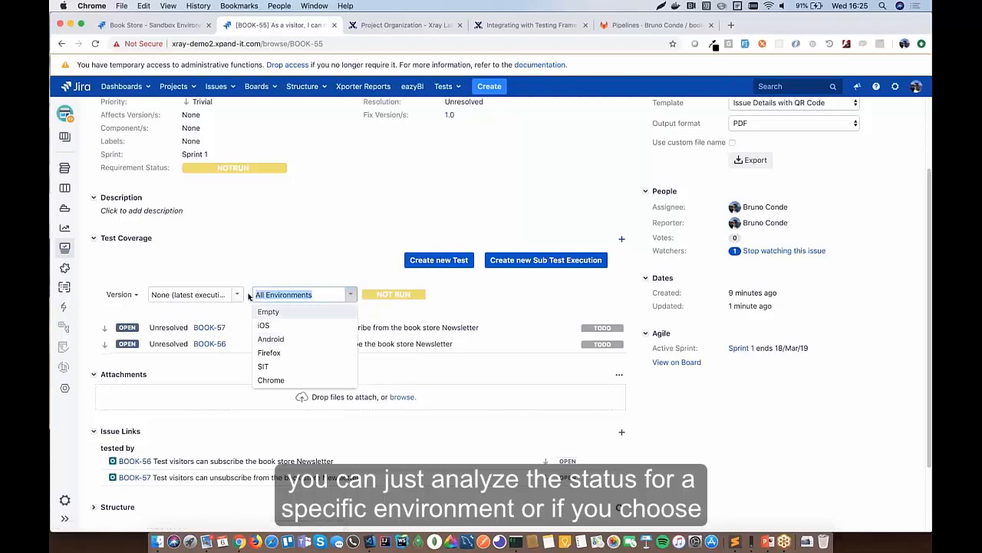
pyautogui.click(290, 278)
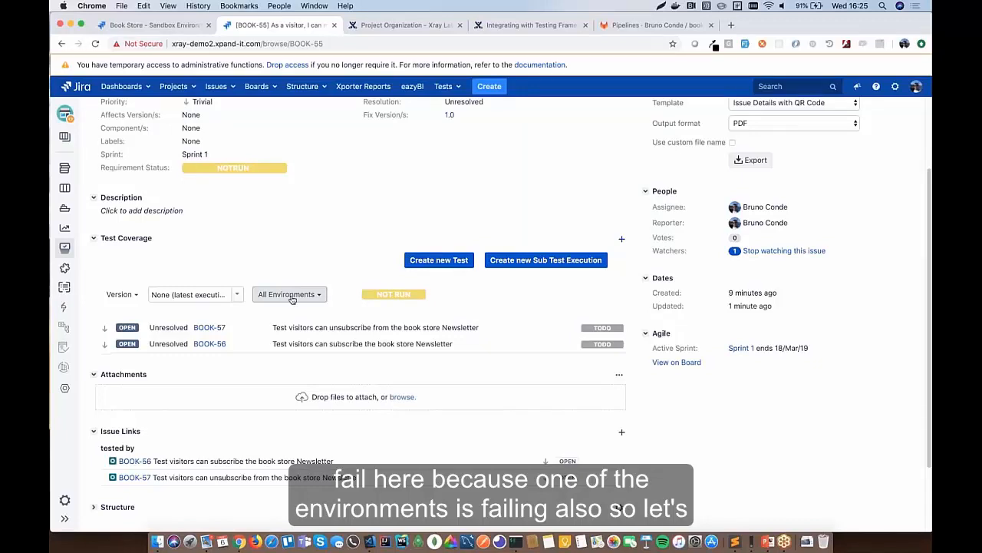
# - Open test BOOK-57 from Test Coverage and show its Import Steps options
pyautogui.click(208, 328)
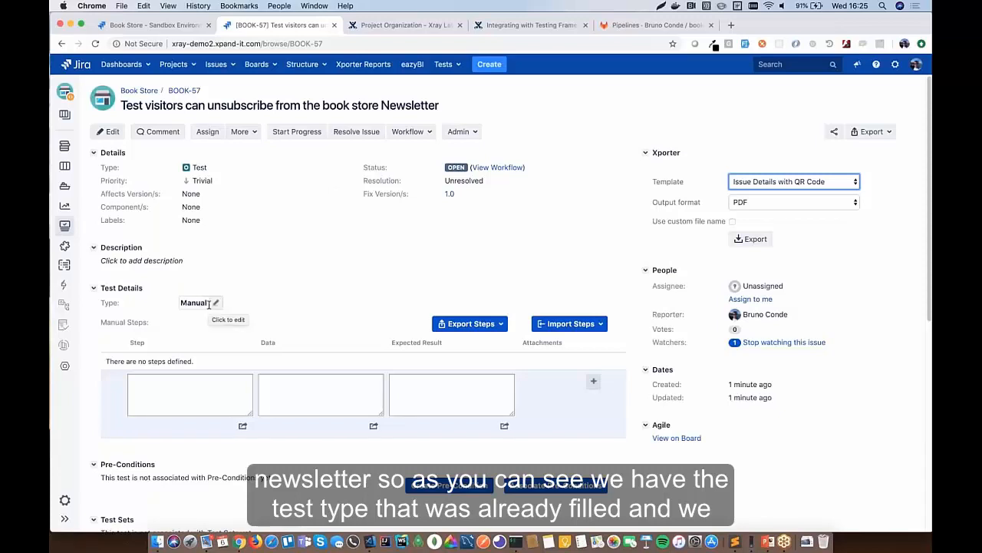
pyautogui.click(182, 397)
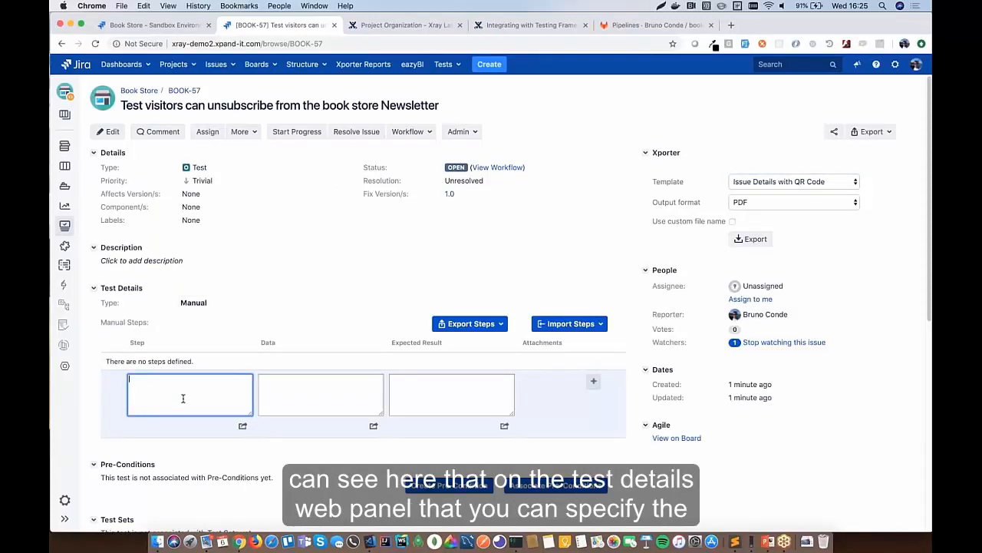
pyautogui.scroll(-2, 182, 397)
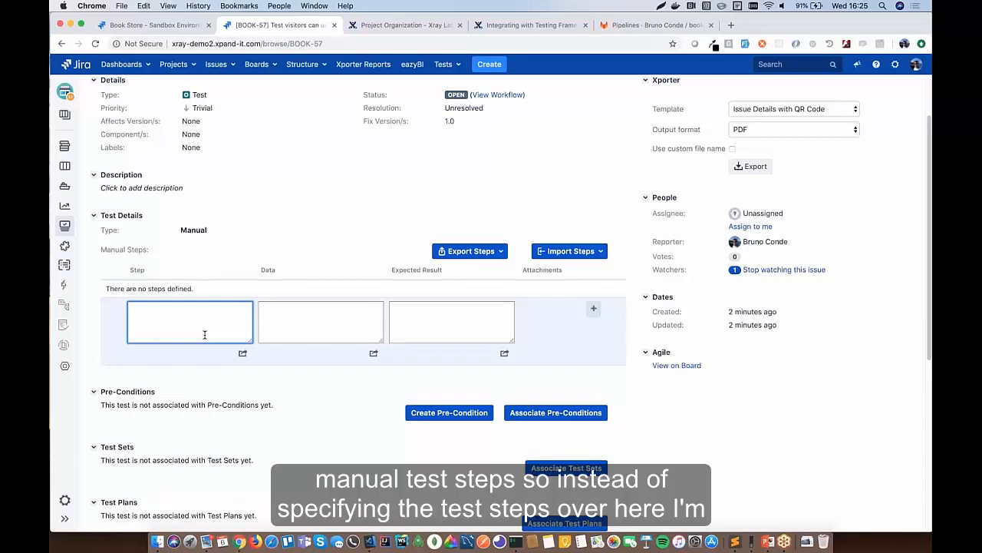
pyautogui.click(578, 254)
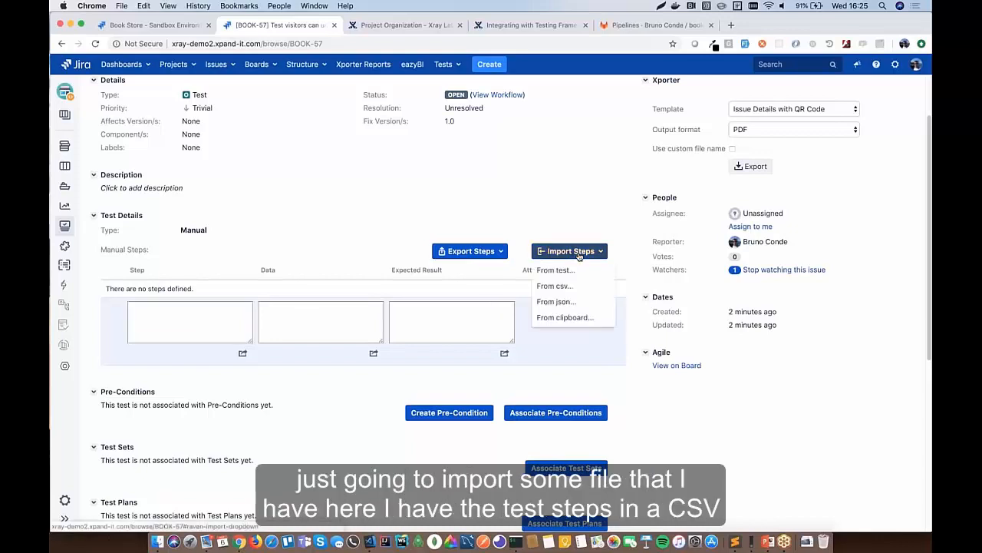
# - Import three manual steps into BOOK-57 from test_steps_import.csv, treating the first row as header
pyautogui.click(565, 288)
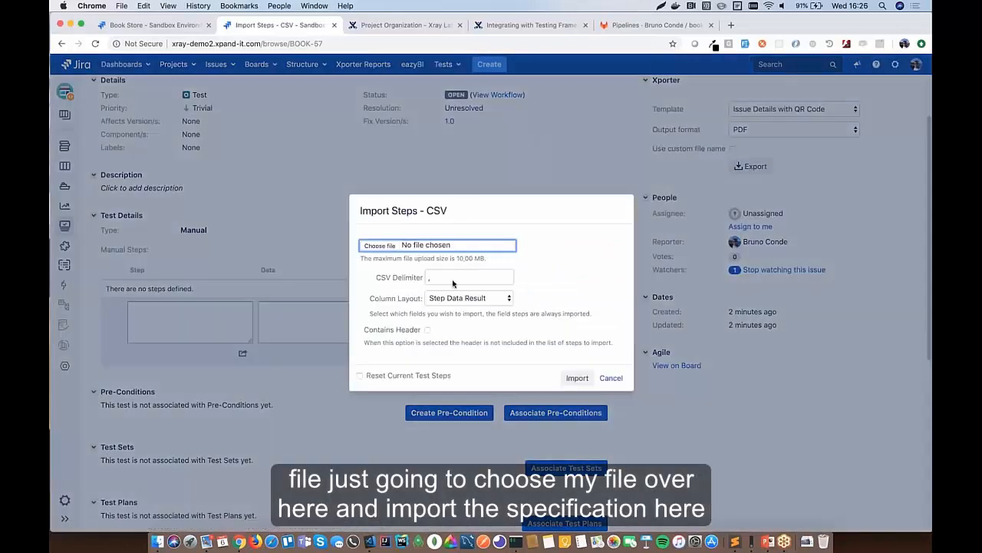
pyautogui.click(388, 246)
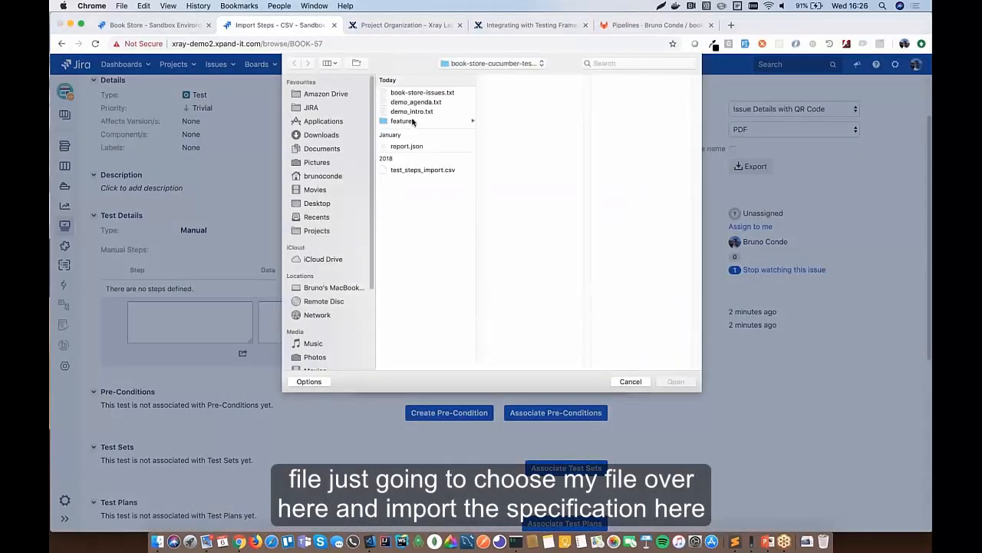
pyautogui.click(415, 170)
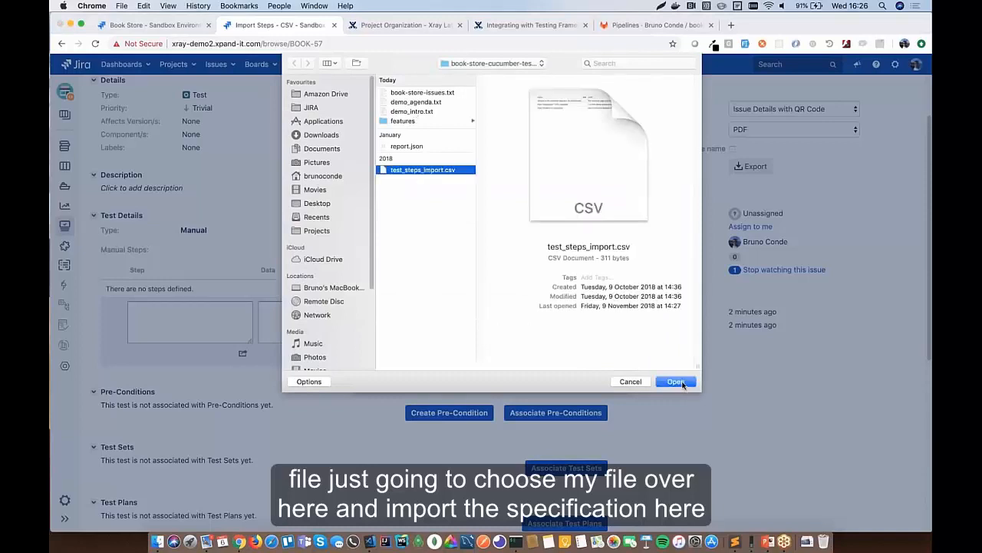
pyautogui.click(676, 381)
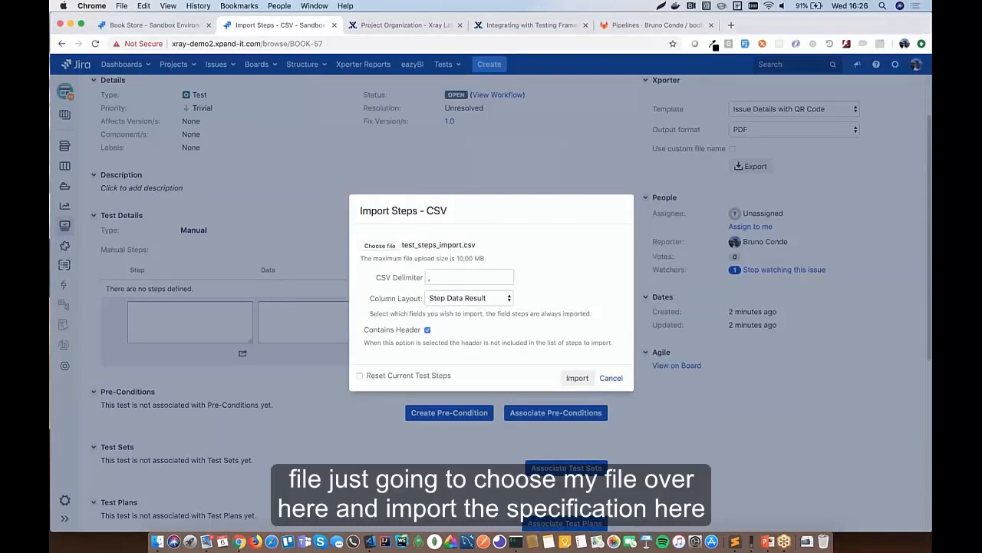
pyautogui.click(578, 378)
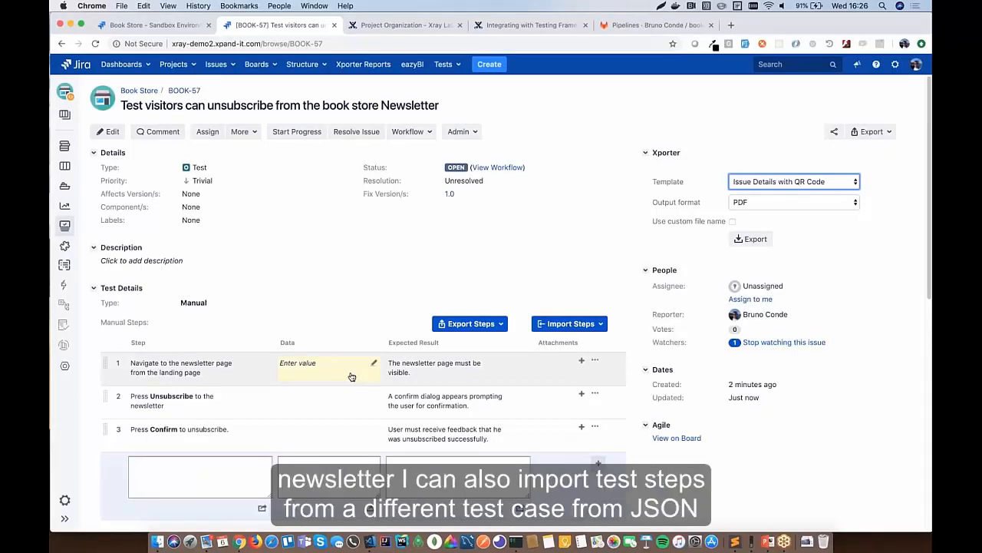
pyautogui.click(596, 324)
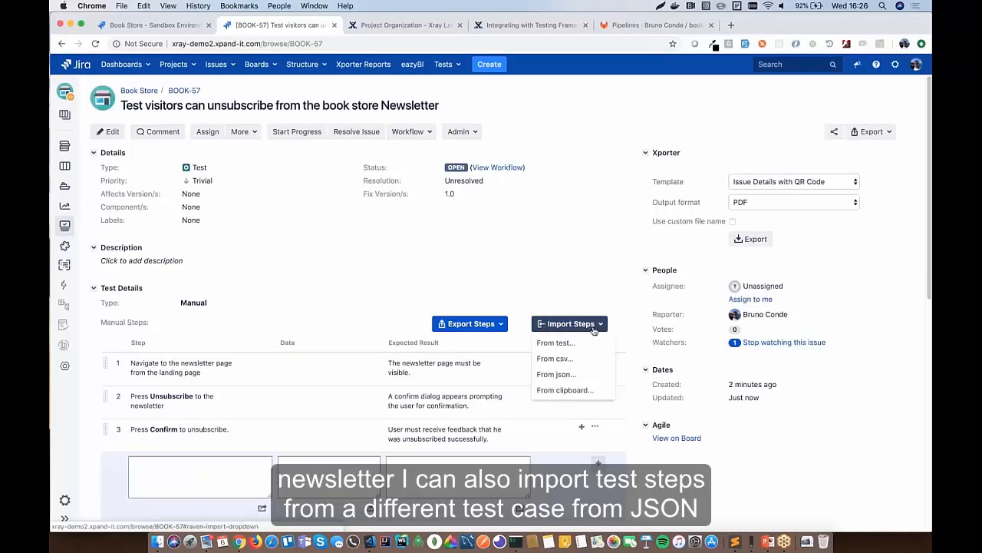
pyautogui.click(565, 390)
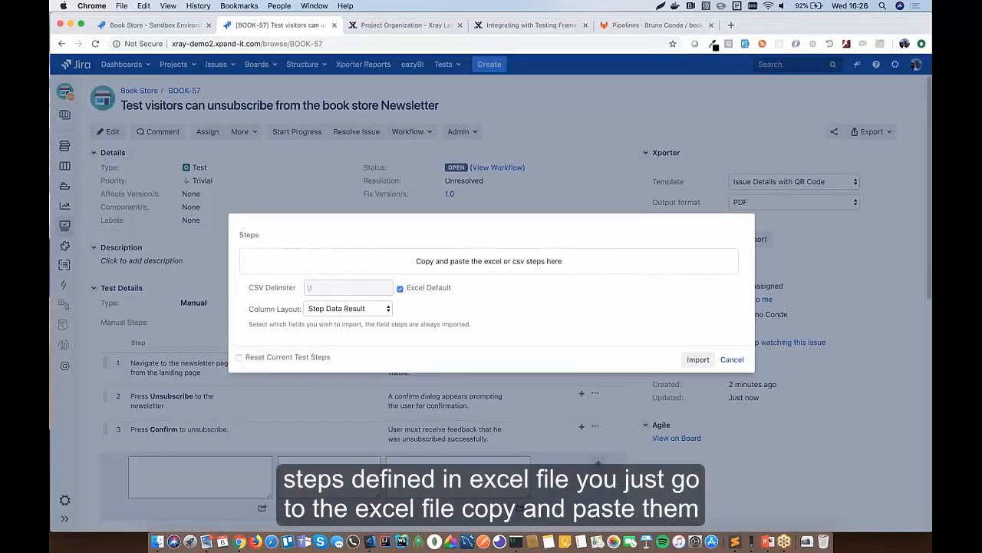
pyautogui.click(377, 311)
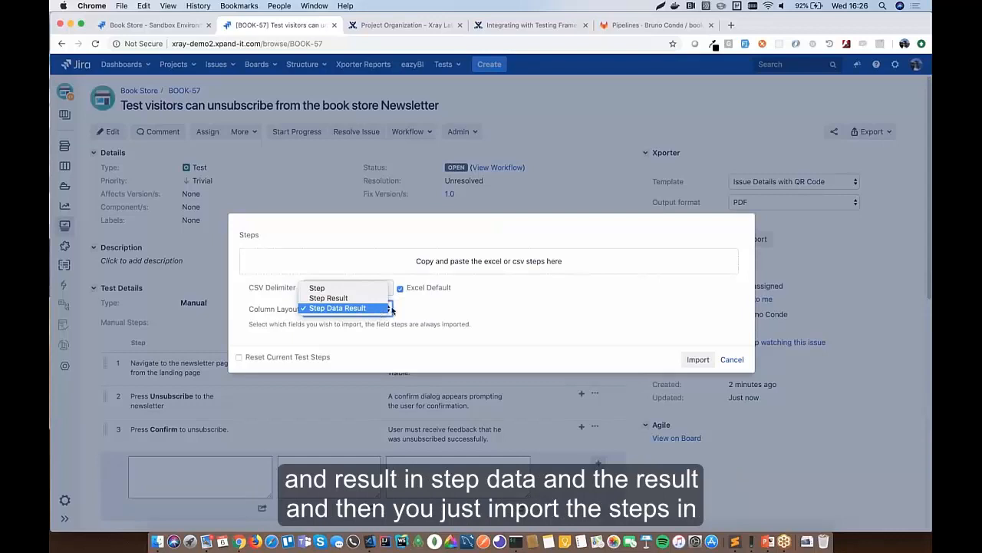
pyautogui.click(459, 307)
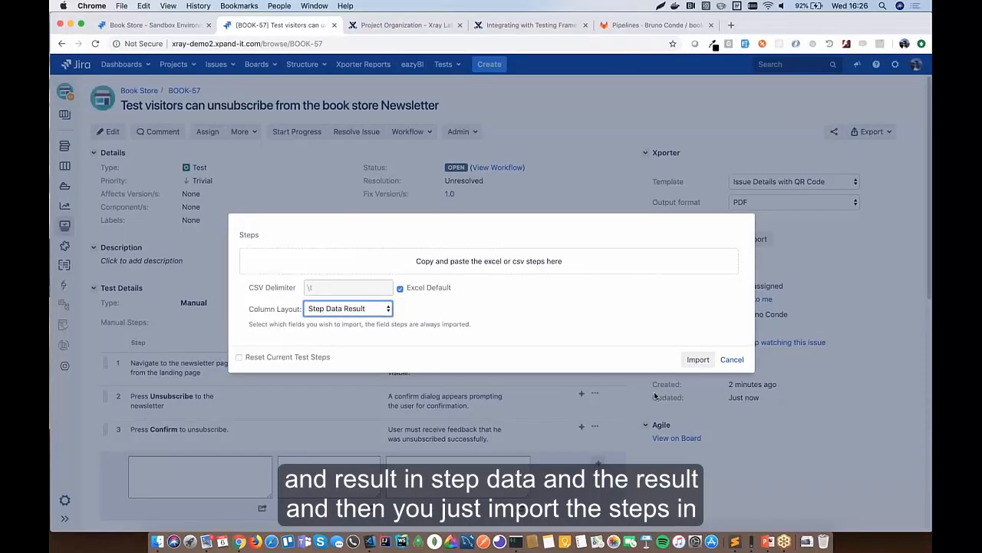
pyautogui.click(731, 360)
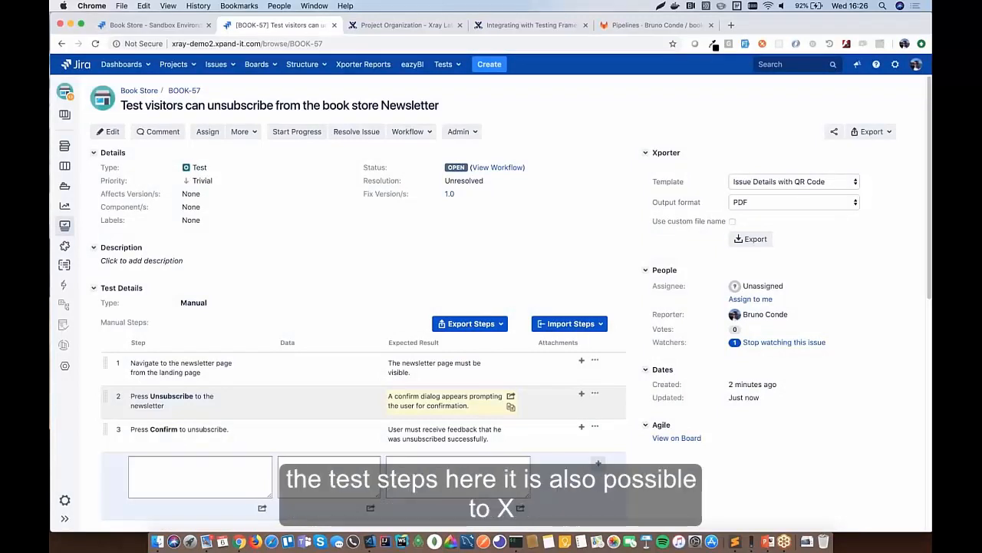
pyautogui.click(476, 324)
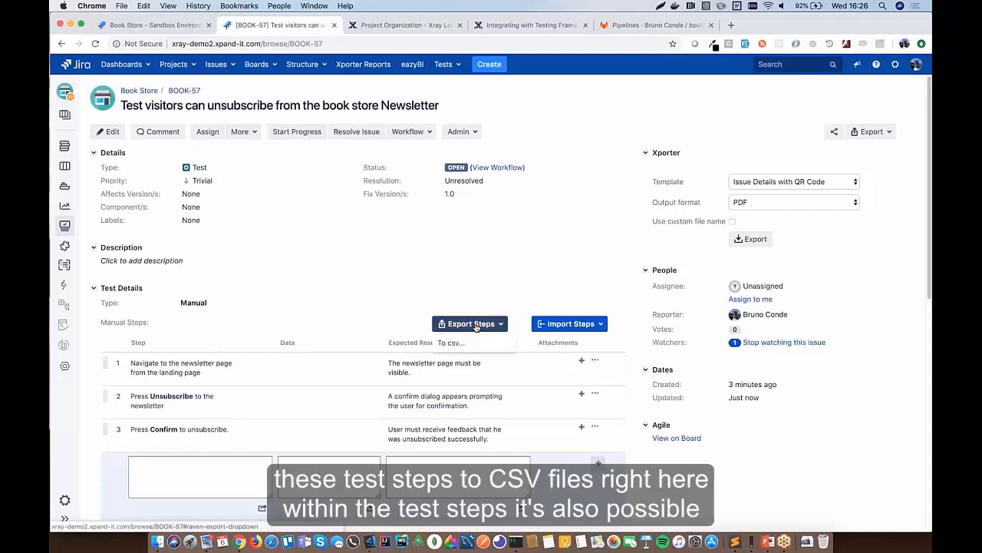
pyautogui.click(367, 315)
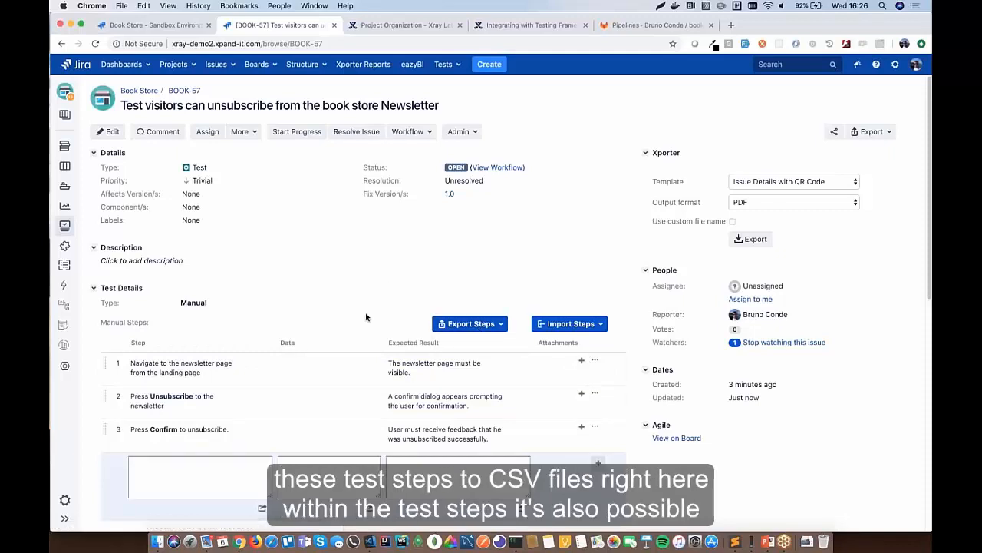
pyautogui.scroll(-3, 366, 317)
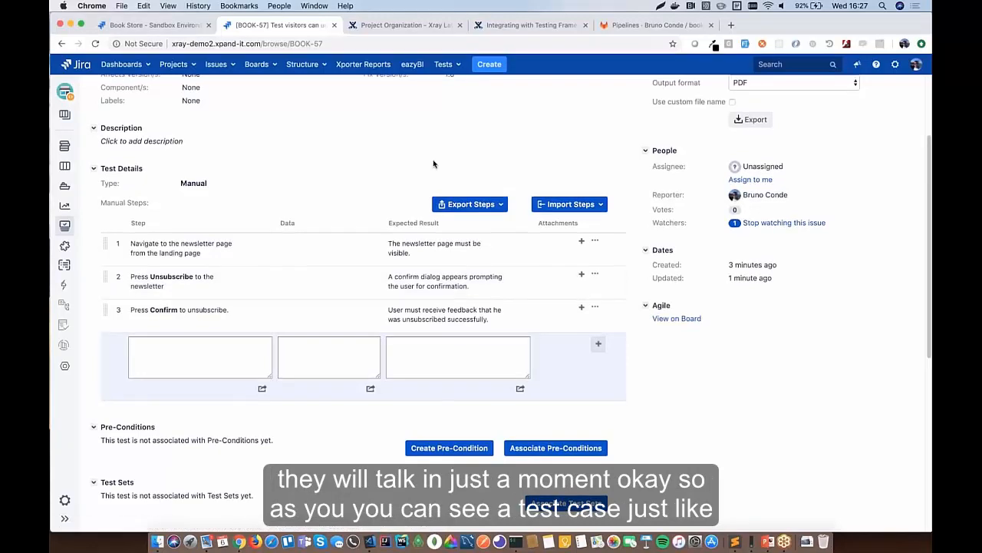
pyautogui.scroll(3, 430, 164)
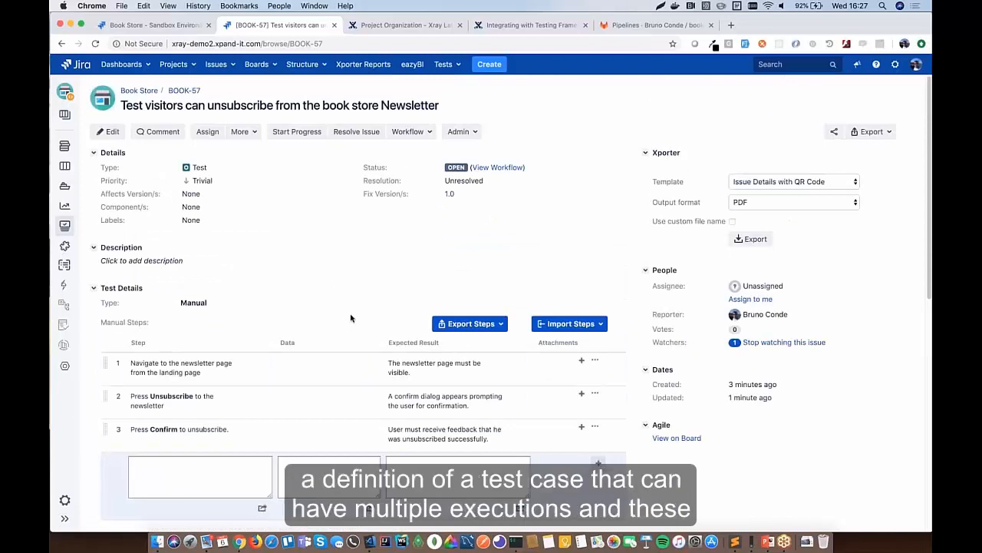
pyautogui.scroll(-10, 350, 317)
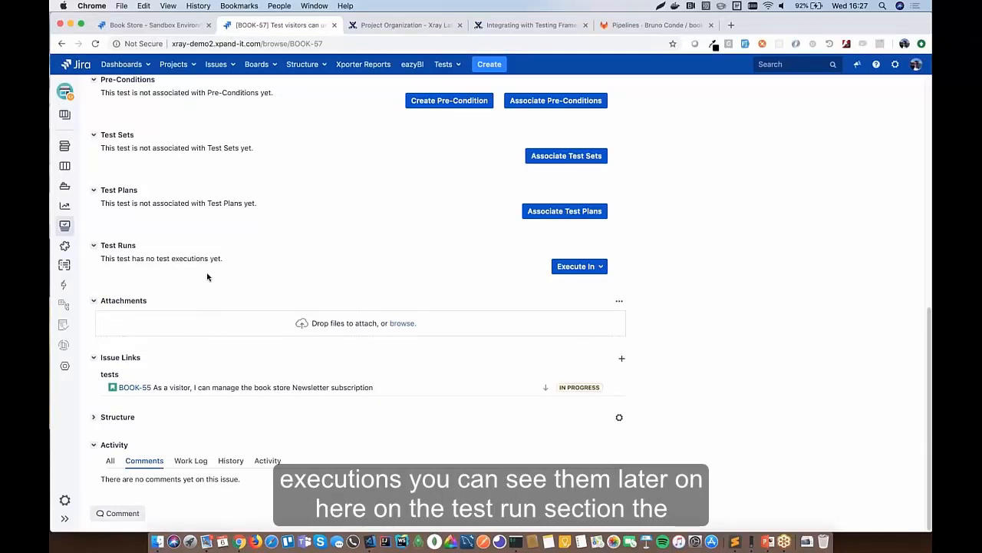
pyautogui.scroll(5, 207, 277)
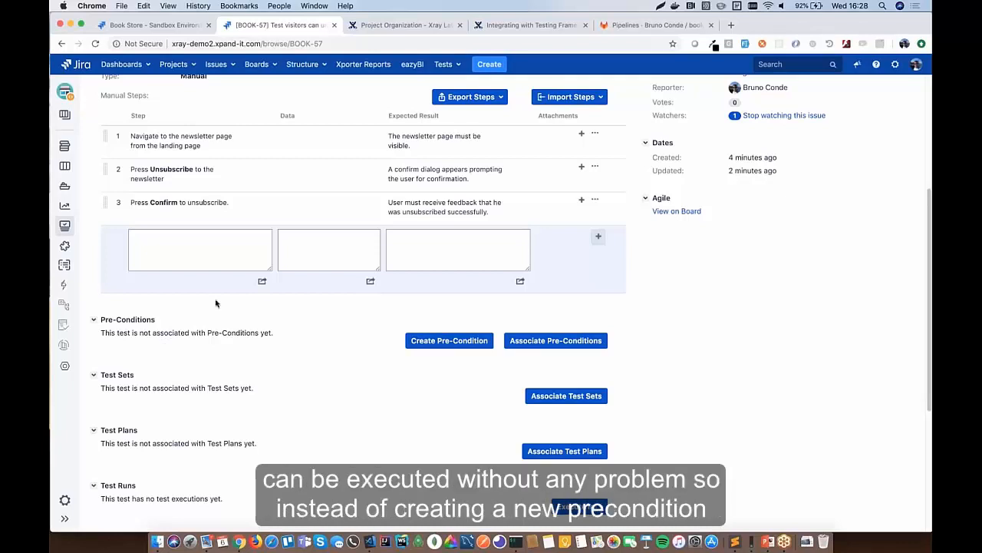
# - Associate precondition BOOK-21 'The user is subscribed to the Newsletter' with test BOOK-57
pyautogui.click(556, 340)
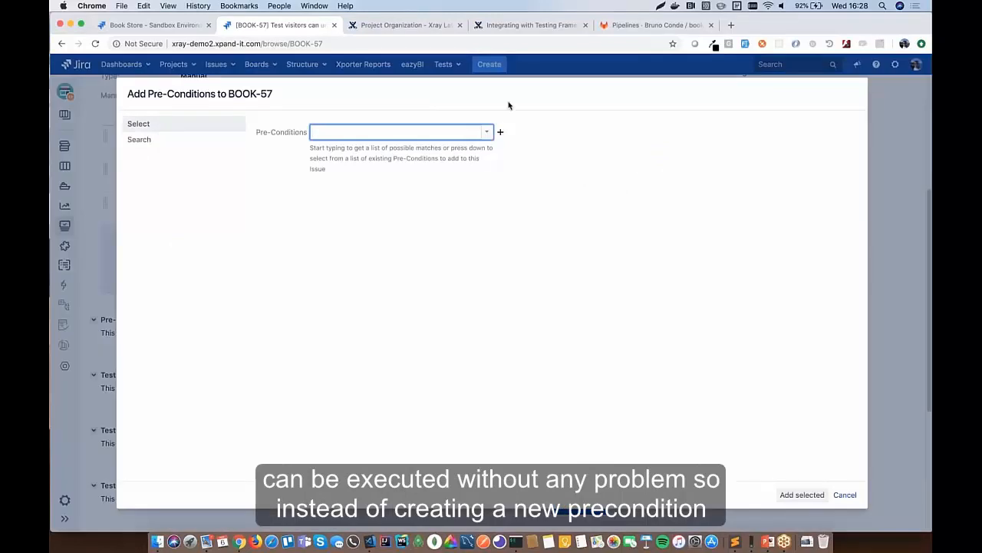
pyautogui.write('bo')
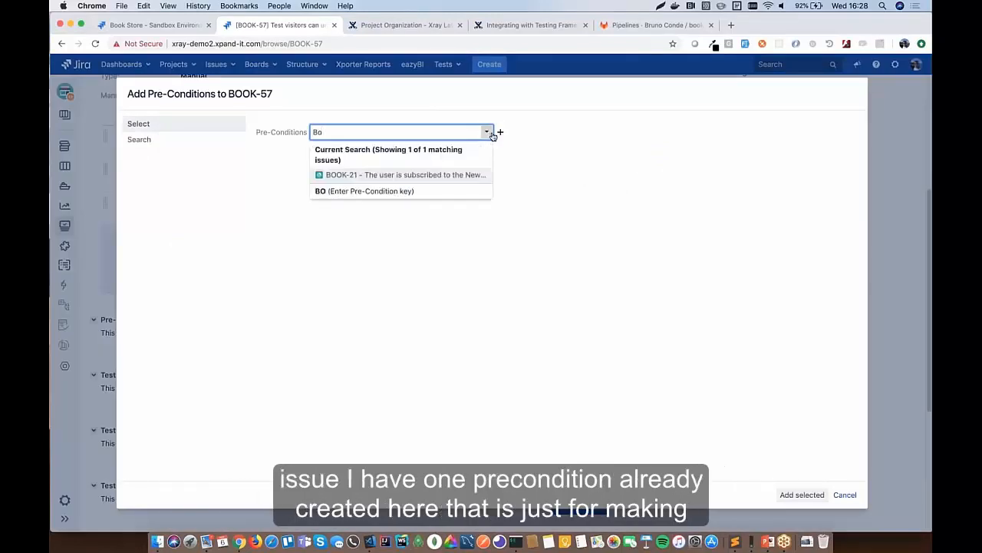
pyautogui.click(419, 173)
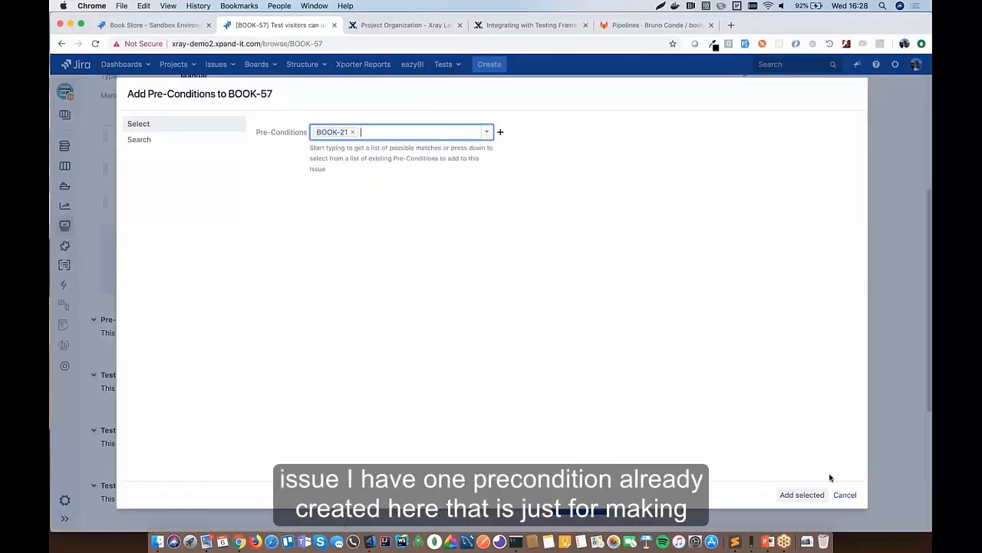
pyautogui.click(810, 495)
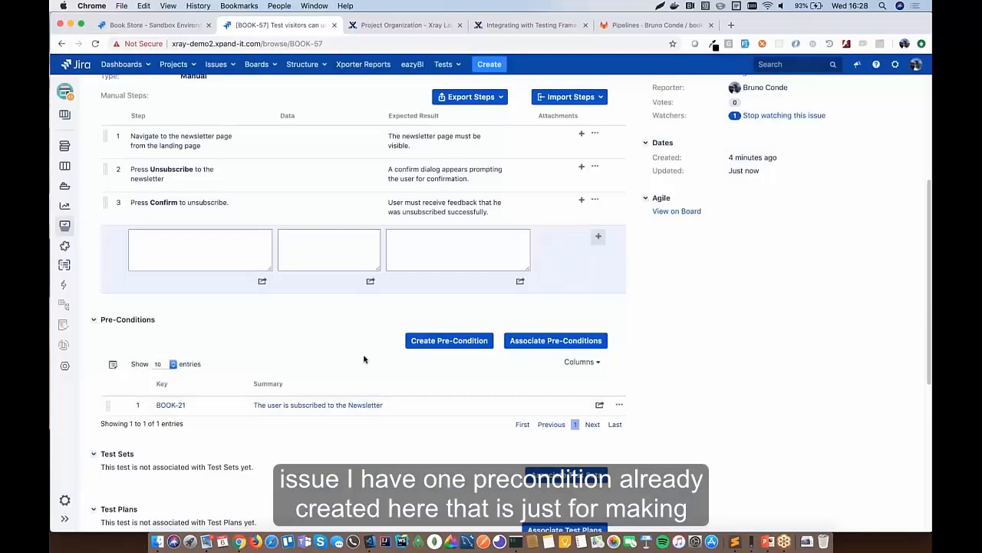
pyautogui.scroll(-2, 365, 360)
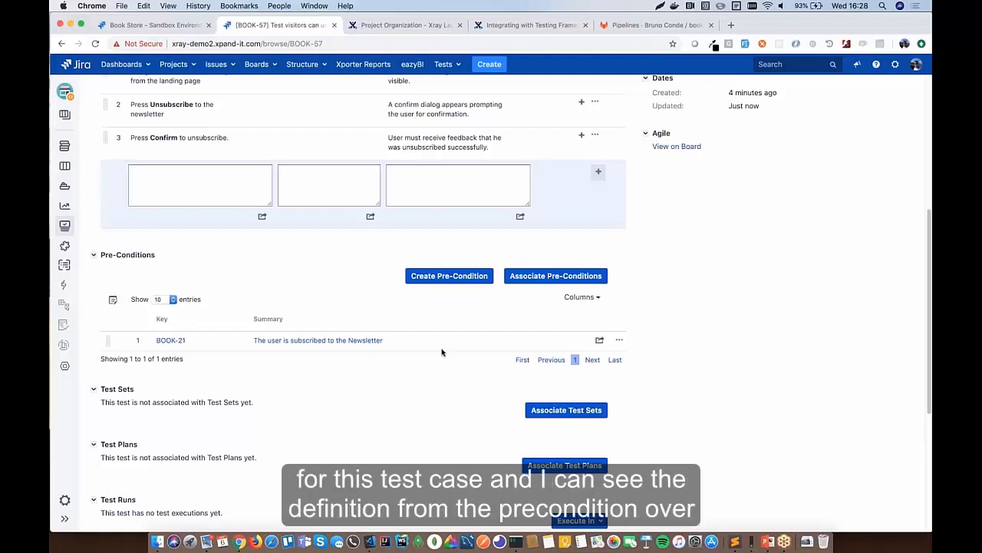
pyautogui.moveTo(598, 342)
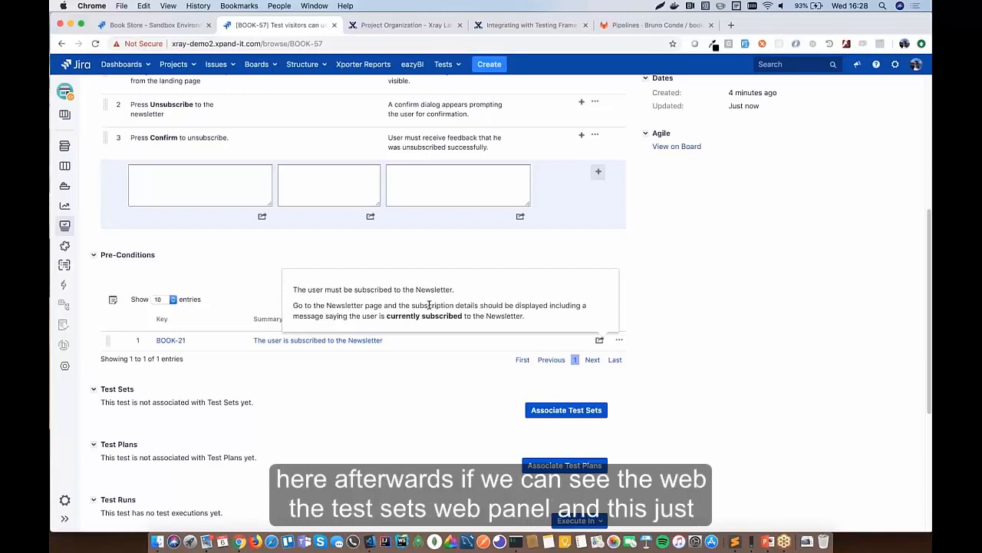
pyautogui.scroll(-5, 346, 399)
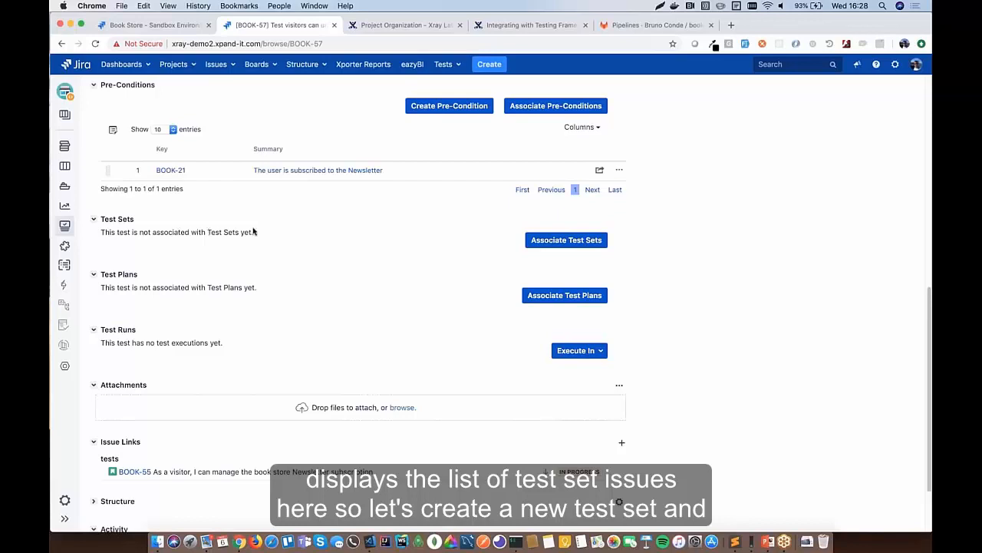
pyautogui.scroll(10, 177, 231)
# - Start a new Test Set issue with the summary 'Subscription'
pyautogui.click(490, 65)
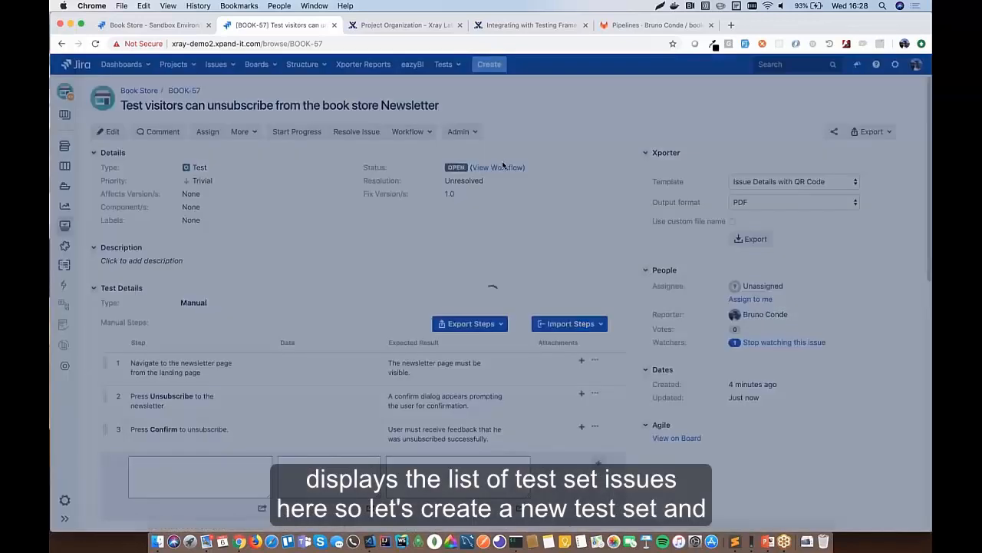
pyautogui.click(430, 154)
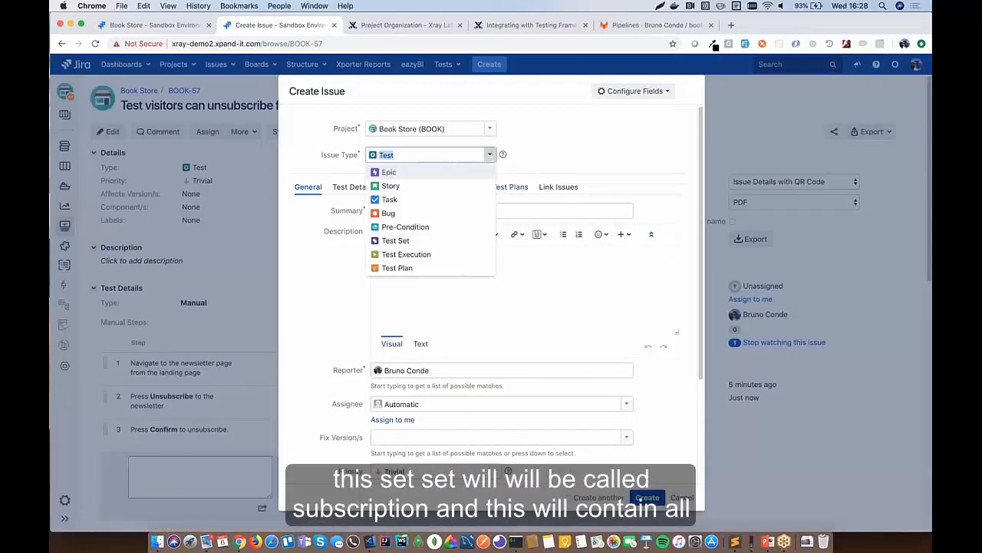
pyautogui.click(403, 240)
pyautogui.write('Sub')
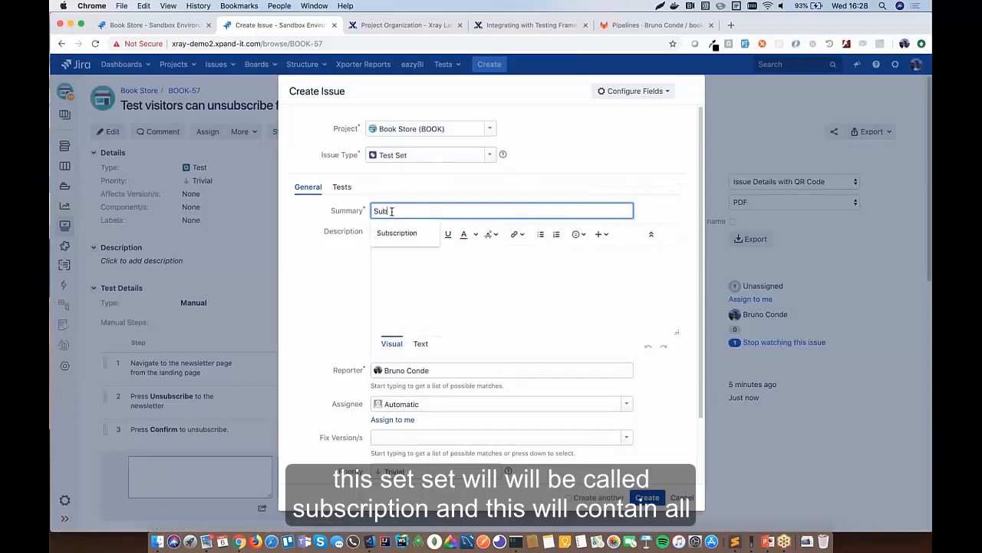
pyautogui.press('Down')
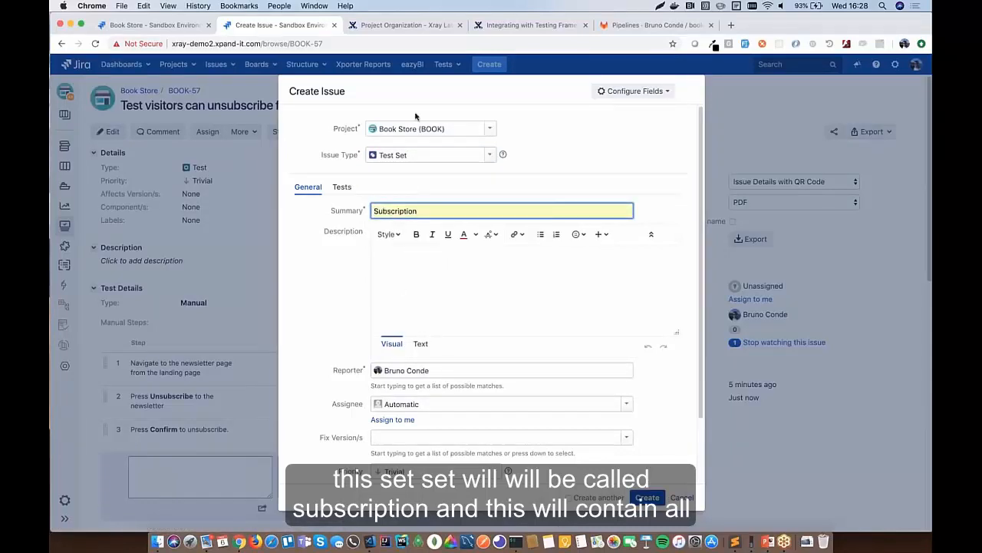
# - Add tests BOOK-57 and BOOK-56 to the set and create it as BOOK-58
pyautogui.click(342, 188)
pyautogui.click(620, 215)
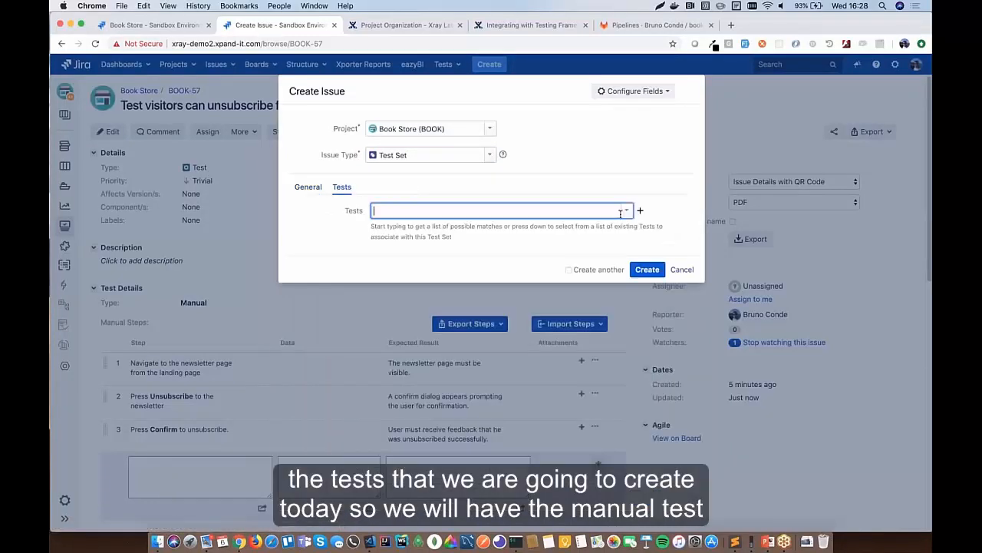
pyautogui.click(626, 210)
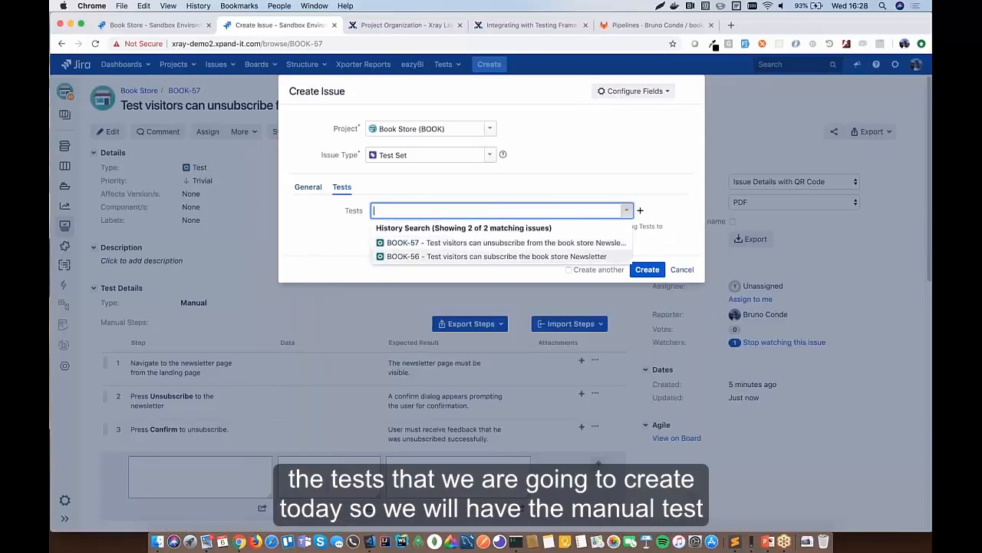
pyautogui.click(497, 249)
pyautogui.click(627, 212)
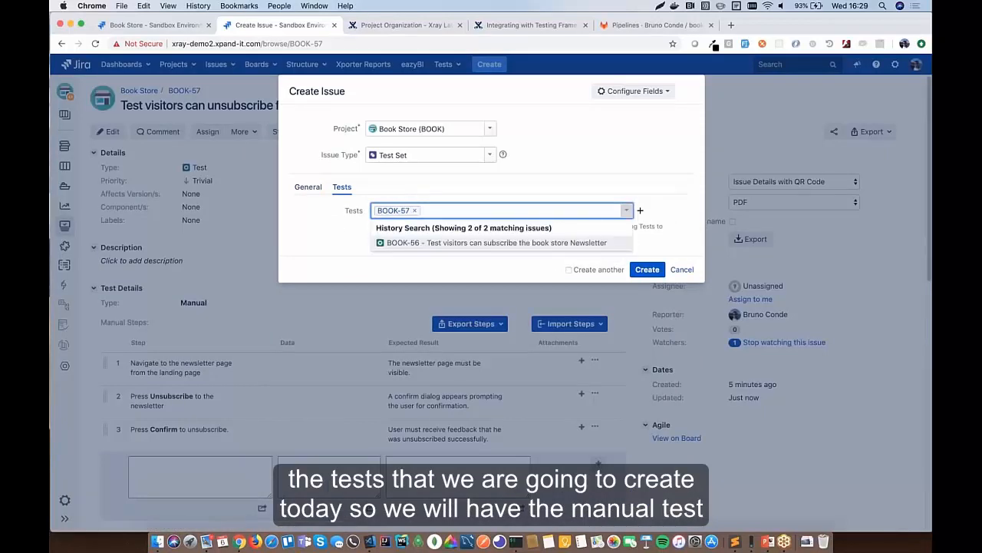
pyautogui.click(494, 243)
pyautogui.click(647, 270)
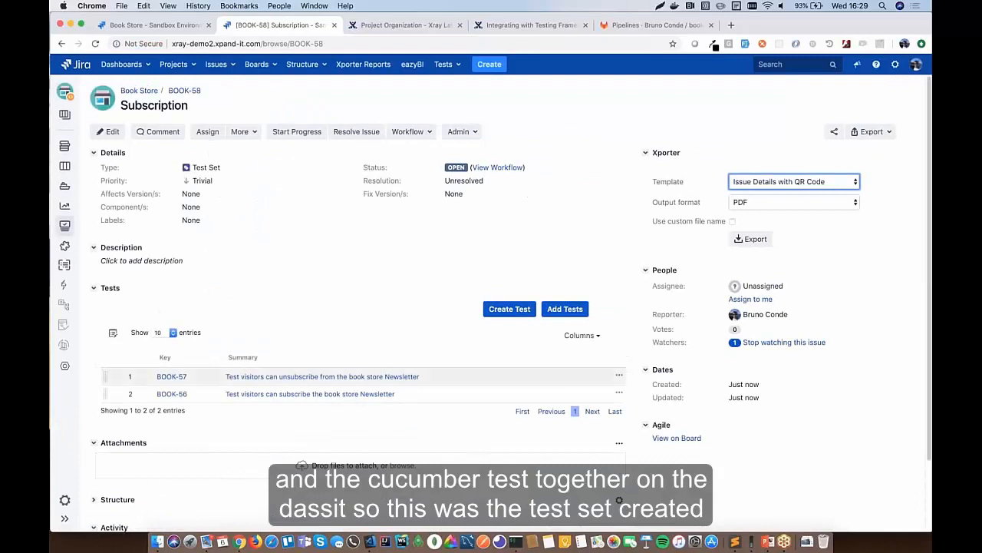
pyautogui.scroll(-1, 320, 284)
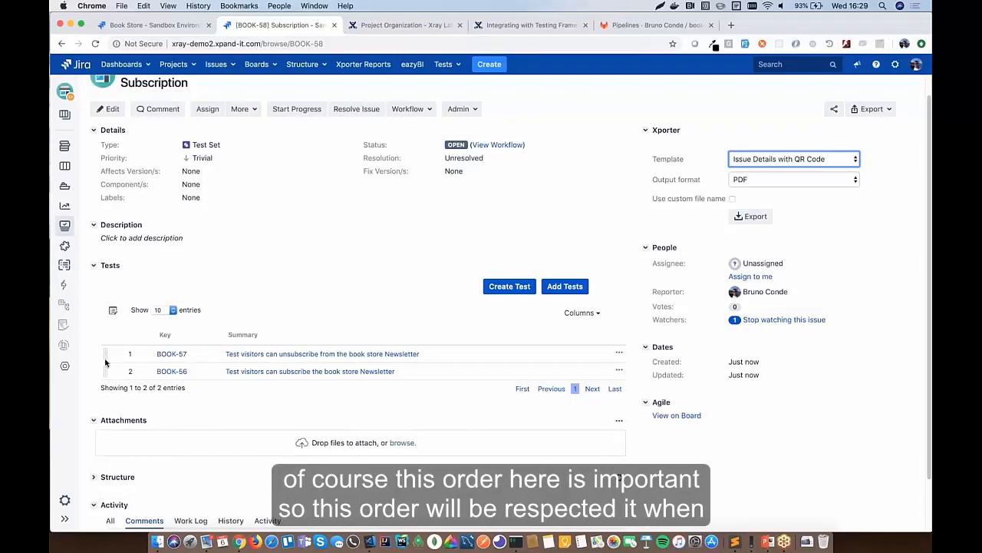
pyautogui.moveTo(105, 354)
pyautogui.mouseDown()
pyautogui.moveTo(105, 390)
pyautogui.moveTo(106, 353)
pyautogui.mouseUp()
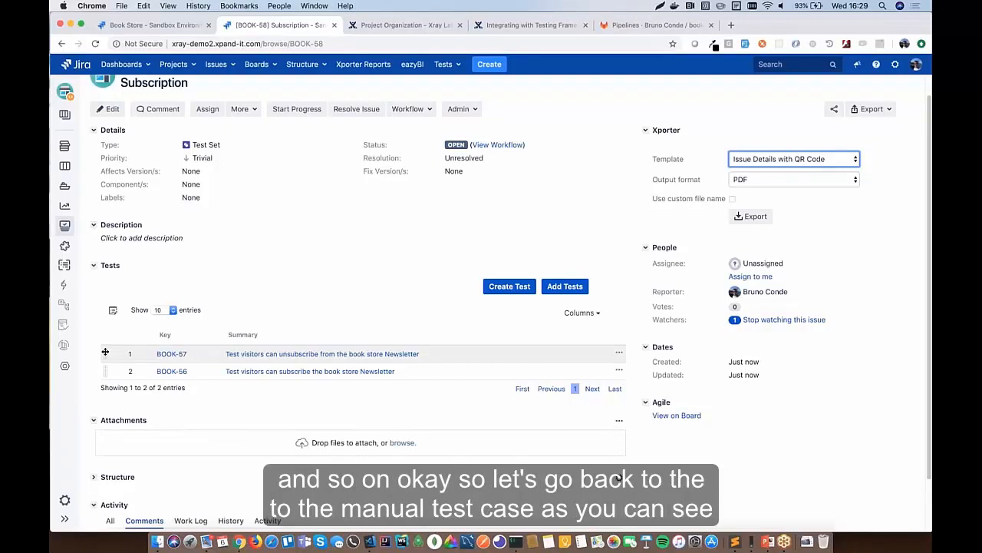
pyautogui.click(272, 355)
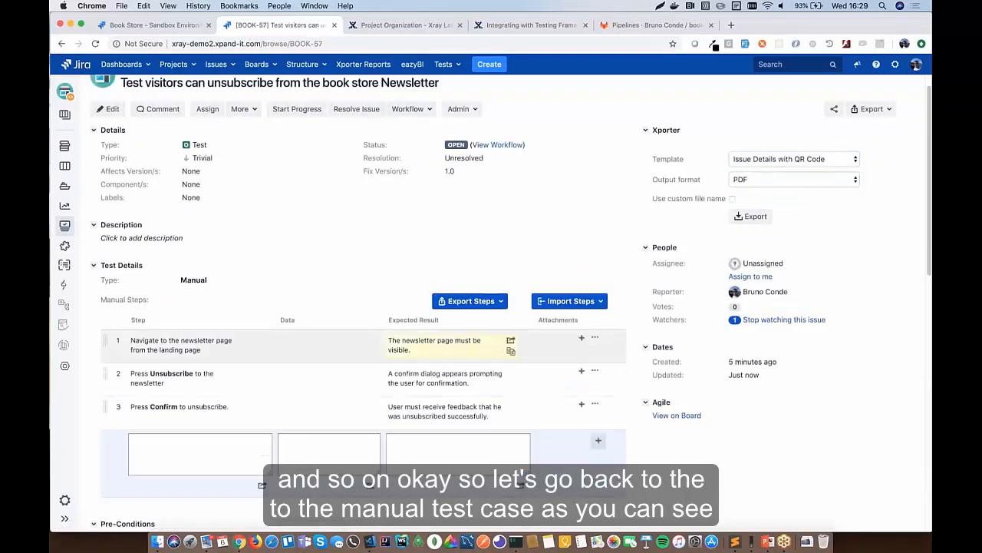
pyautogui.scroll(-5, 360, 307)
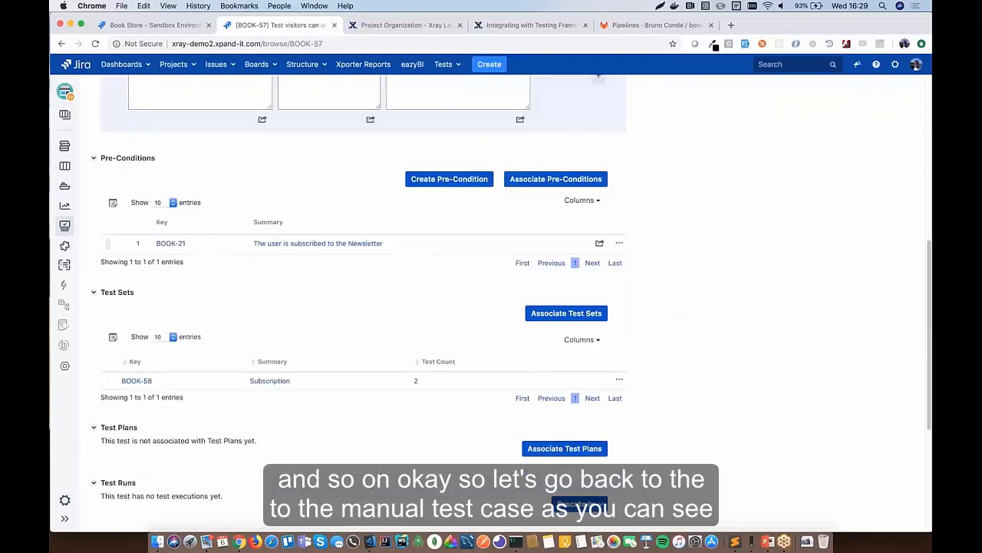
pyautogui.scroll(-1, 323, 224)
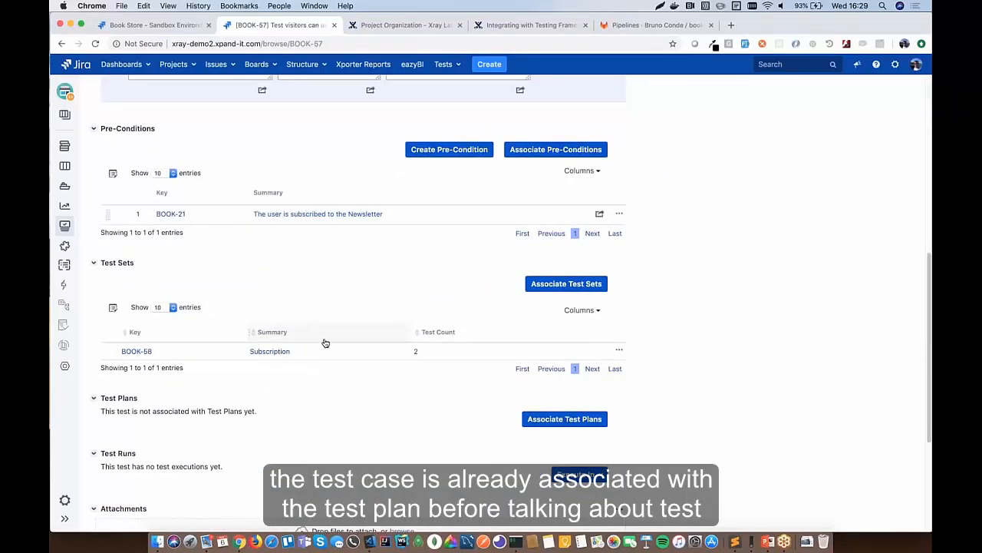
pyautogui.scroll(-3, 325, 343)
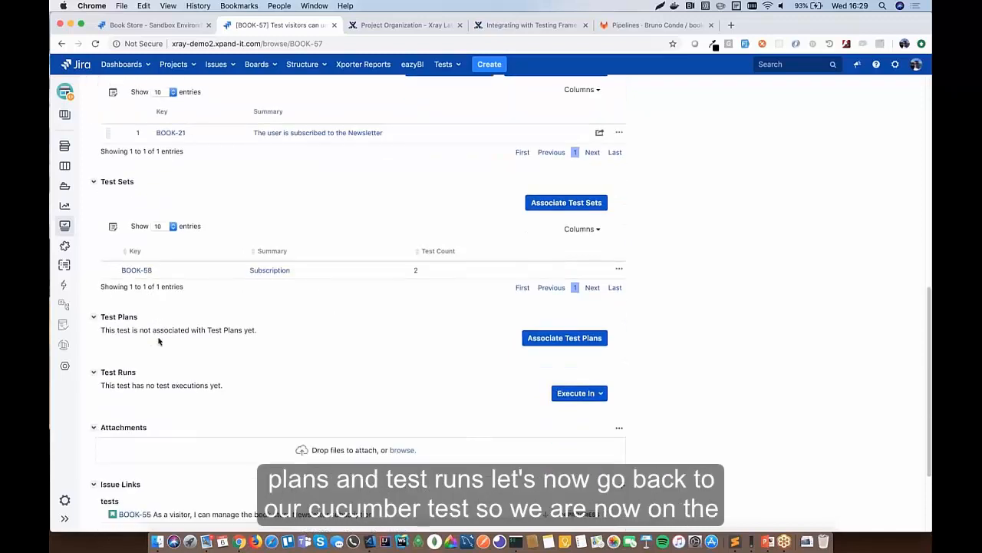
# - Open Cucumber test BOOK-56 from the Subscription test set BOOK-58
pyautogui.click(270, 270)
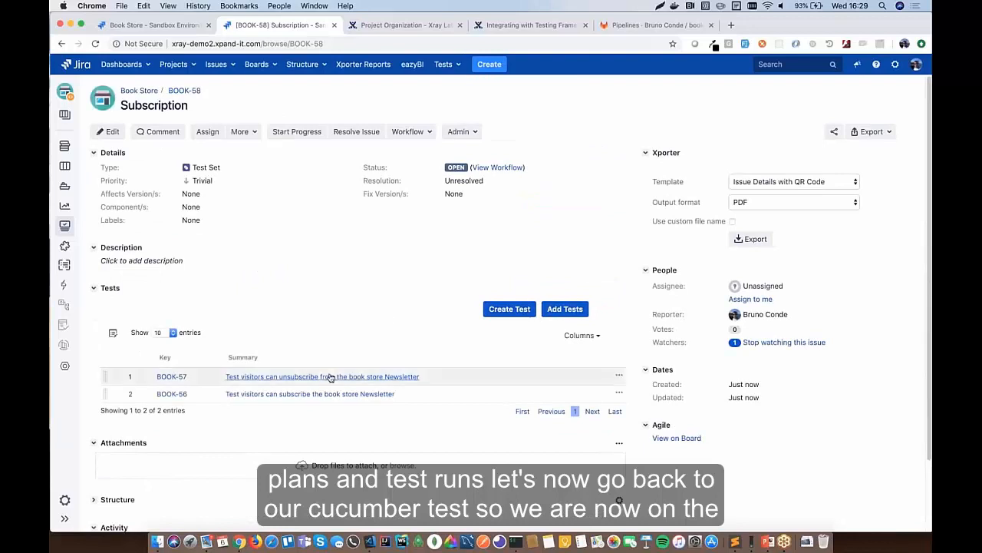
pyautogui.click(329, 394)
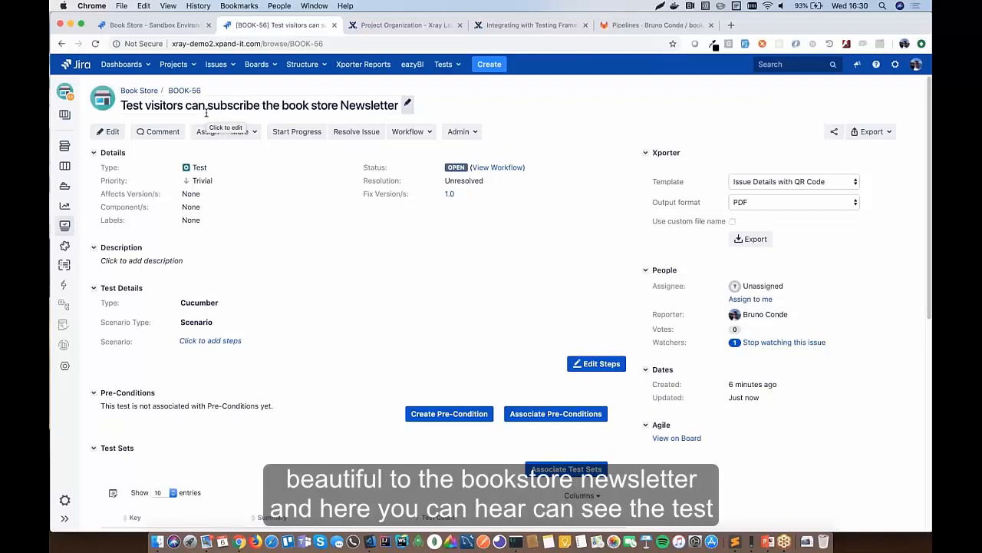
pyautogui.scroll(-2, 206, 114)
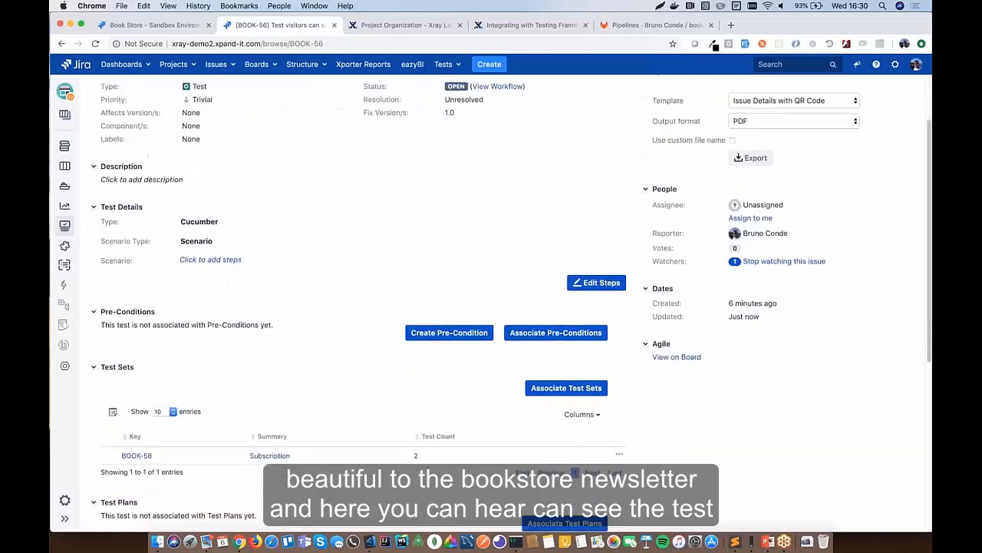
# - Review the Scenario Type options and leave it set to Scenario
pyautogui.click(212, 241)
pyautogui.click(268, 244)
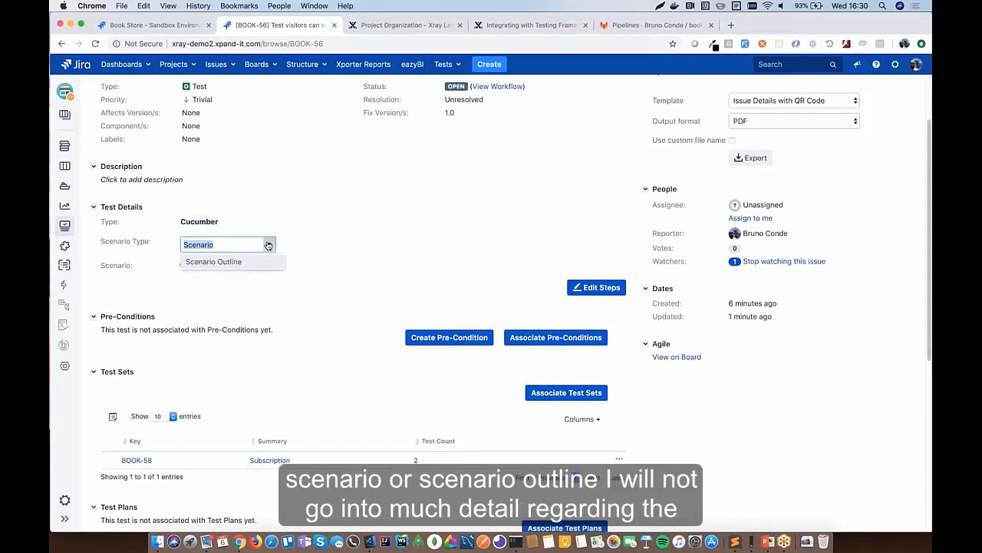
pyautogui.click(307, 202)
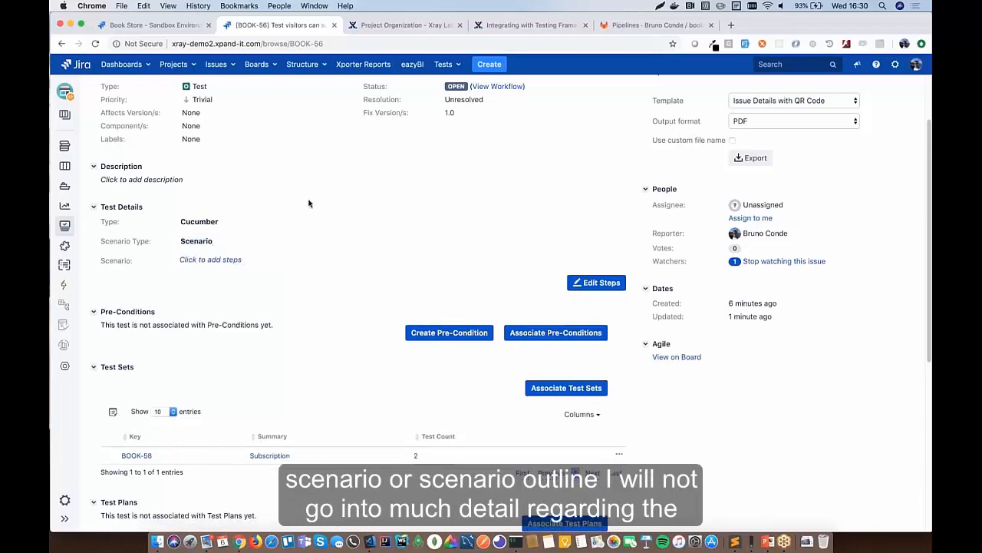
# - Add the 'Given' newsletter signup navigation and 'And I subscribe to the newsletter' steps from suggestions
pyautogui.click(210, 259)
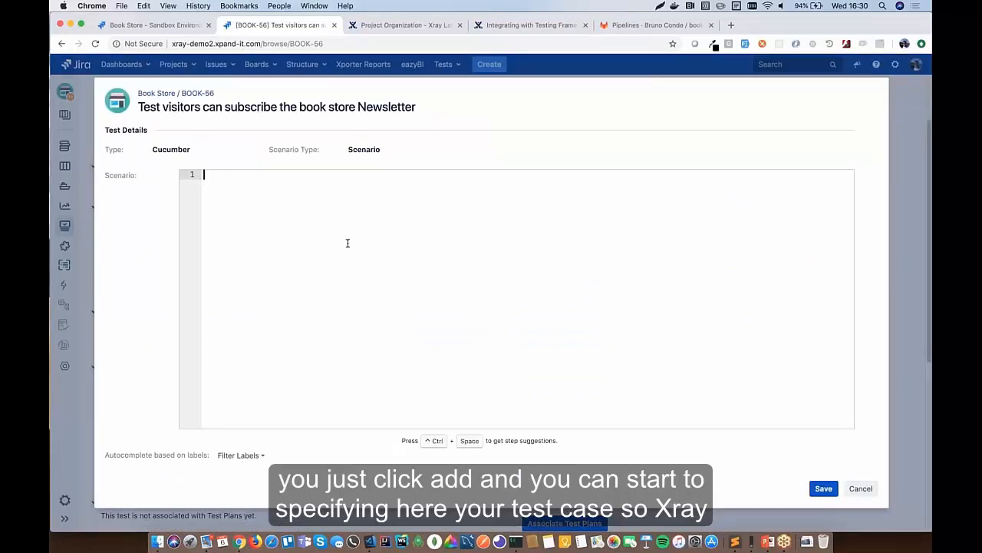
pyautogui.write('Given I')
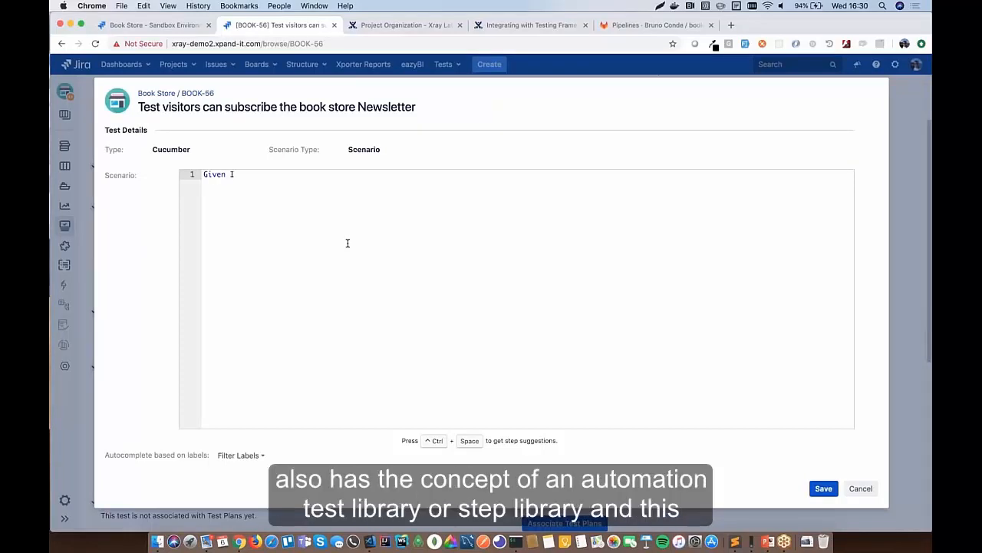
pyautogui.hotkey('ctrl', 'space')
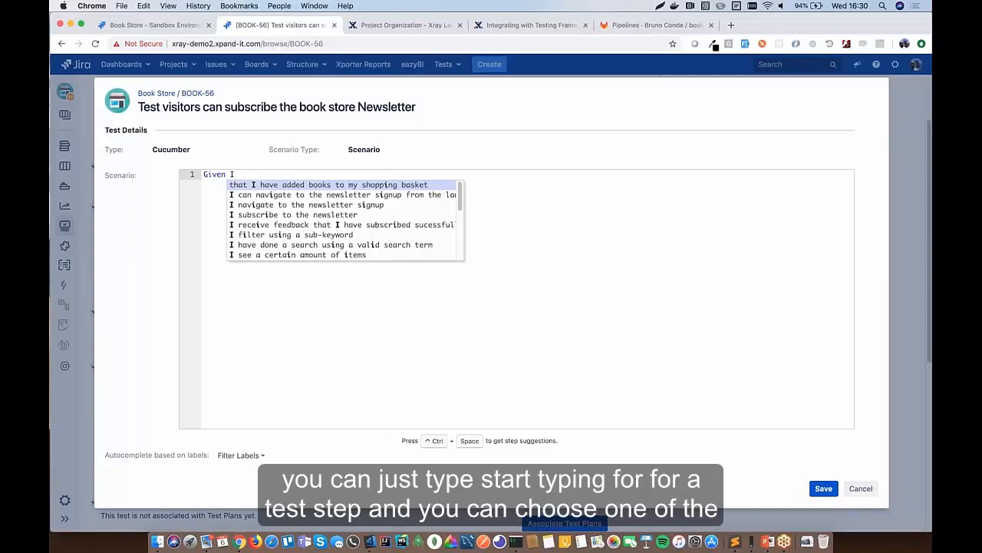
pyautogui.press('Down')
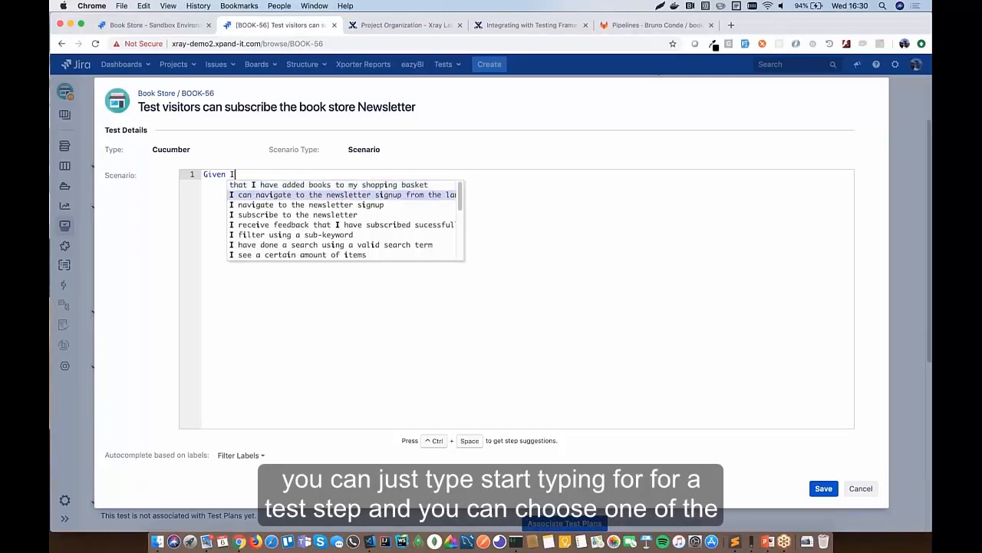
pyautogui.press('Return')
pyautogui.press('Return')
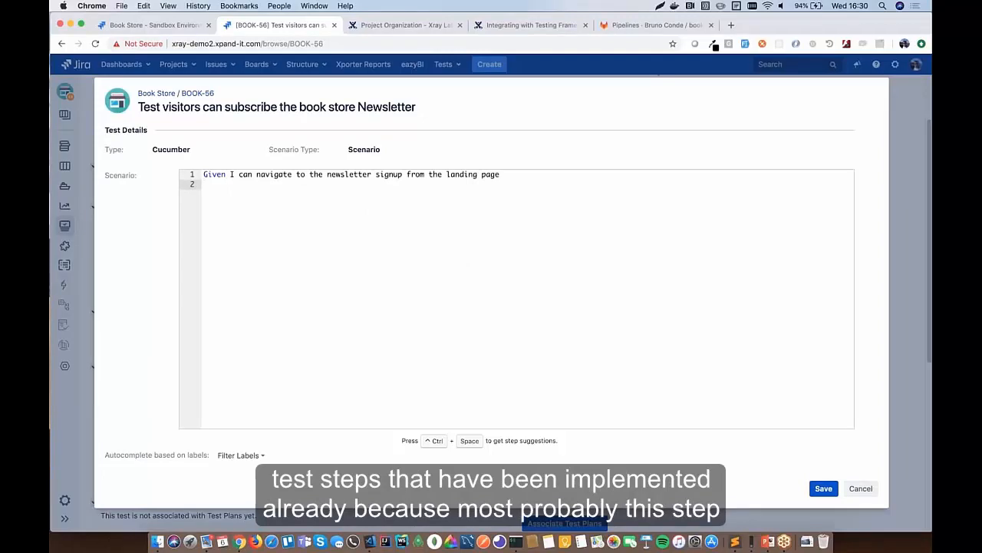
pyautogui.write('And I')
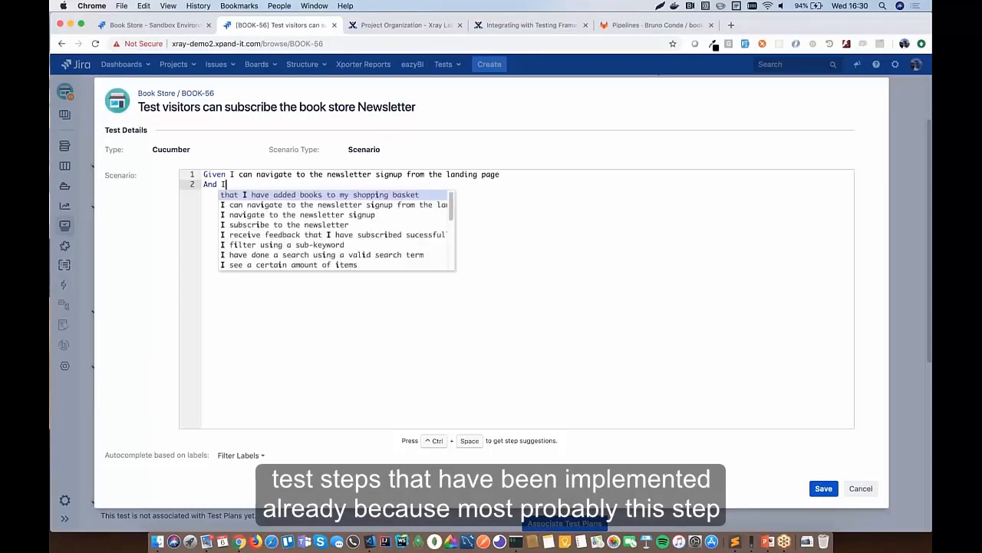
pyautogui.press('Down')
pyautogui.press('Down')
pyautogui.press('Down')
pyautogui.press('Return')
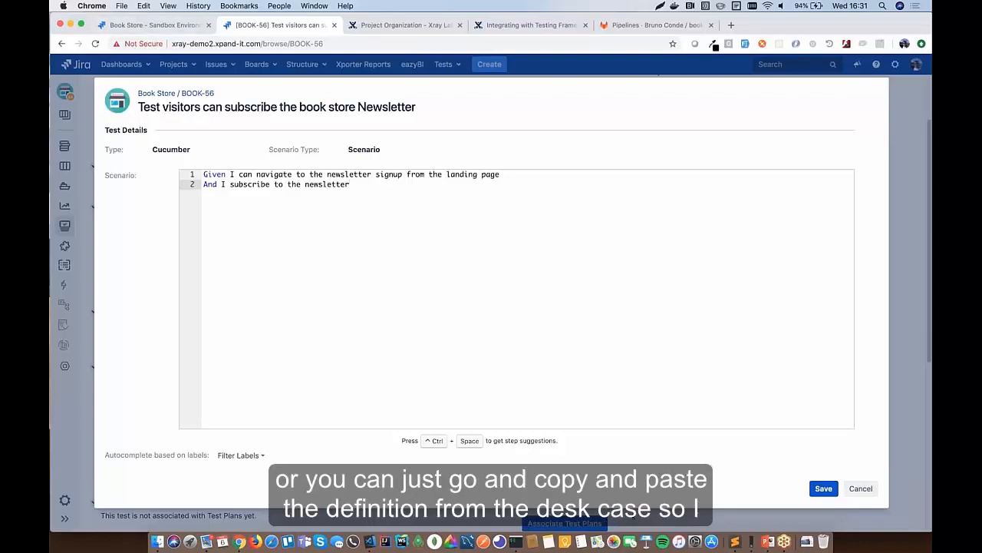
# - Replace the scenario with the four Gherkin step lines copied from the Sublime Text notes
pyautogui.click(735, 541)
pyautogui.click(246, 125)
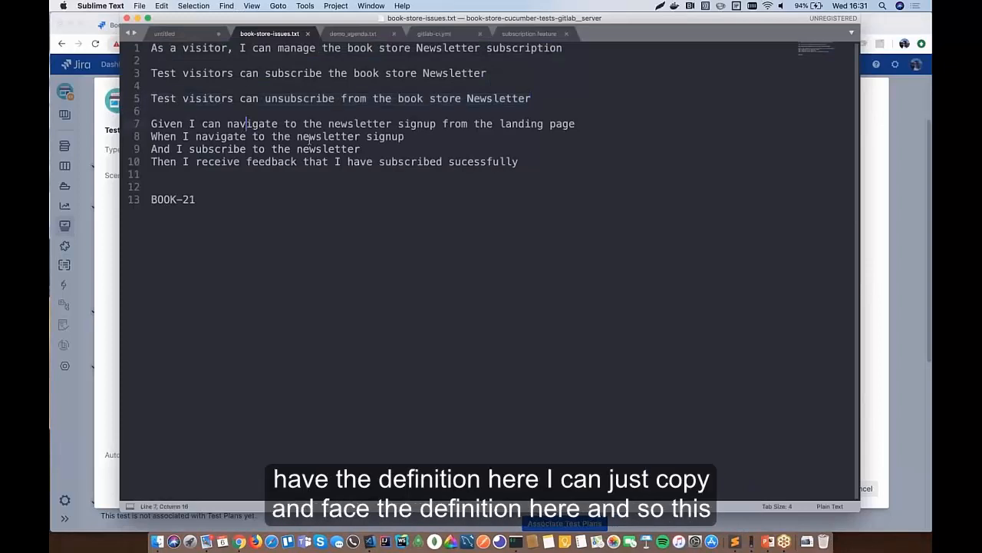
pyautogui.moveTo(545, 163); pyautogui.dragTo(151, 124)
pyautogui.press('super+c')
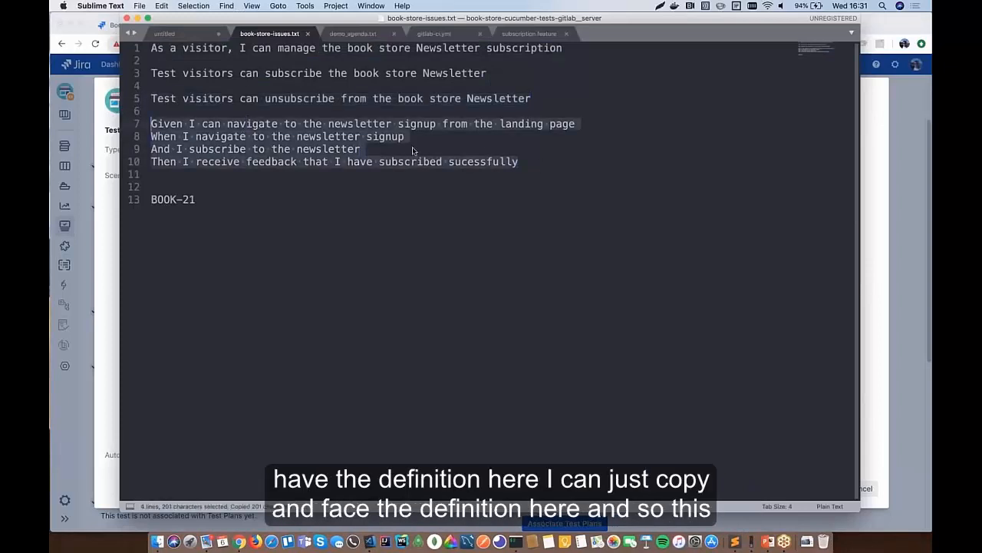
pyautogui.press('super+Tab')
pyautogui.press('super+v')
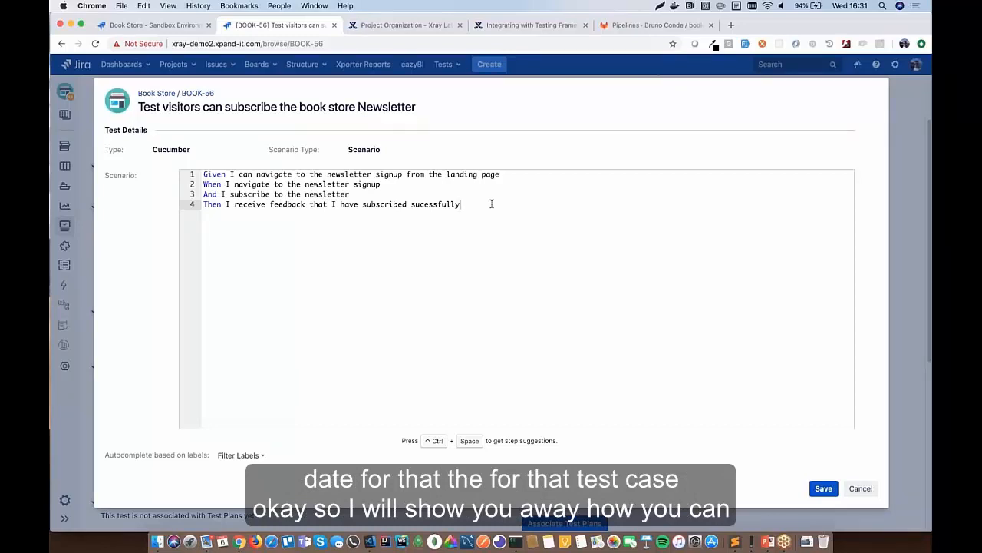
pyautogui.keyDown('shift'); pyautogui.click(189, 179); pyautogui.keyUp('shift')
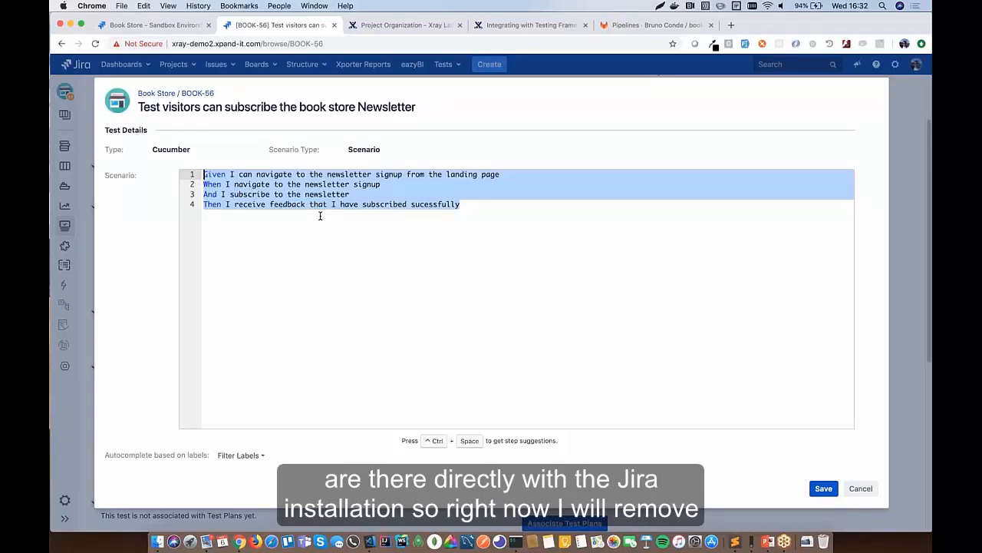
# - Delete all BOOK-56 scenario steps and cancel the editor without saving
pyautogui.press('BackSpace')
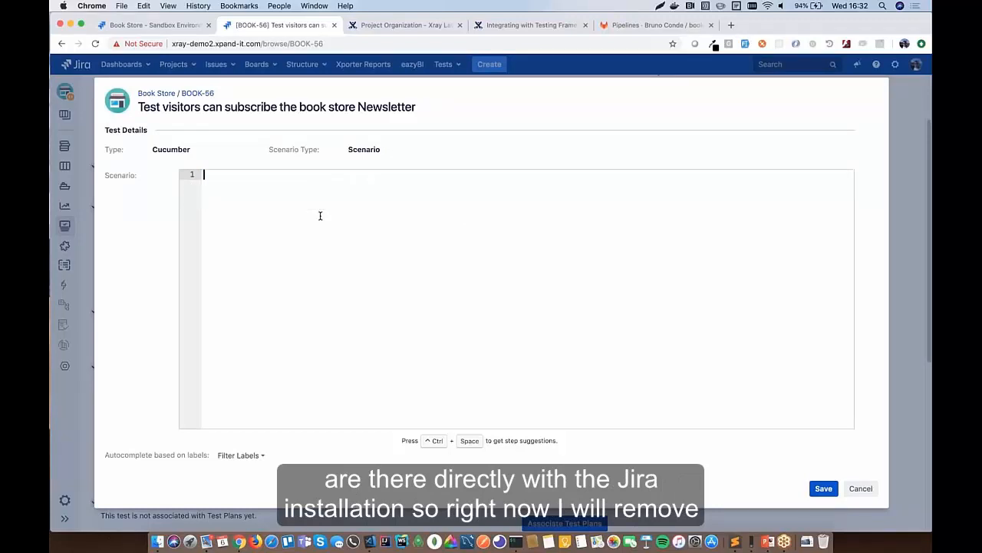
pyautogui.click(860, 488)
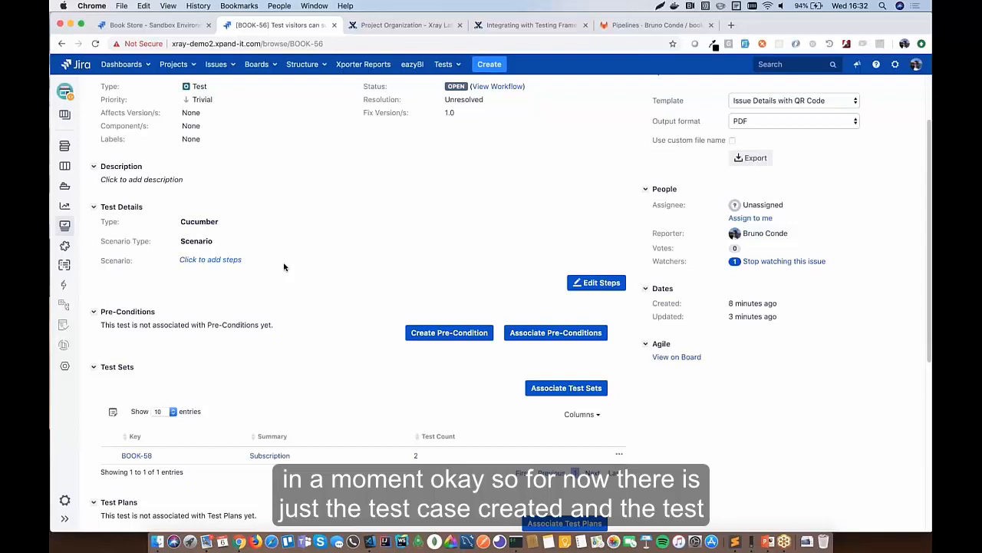
pyautogui.scroll(2, 284, 266)
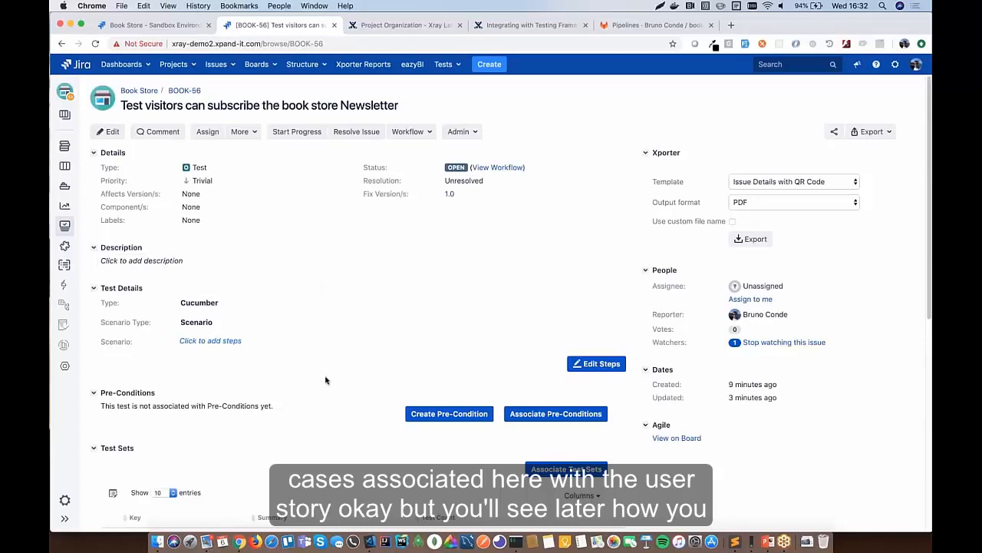
pyautogui.scroll(-4, 325, 380)
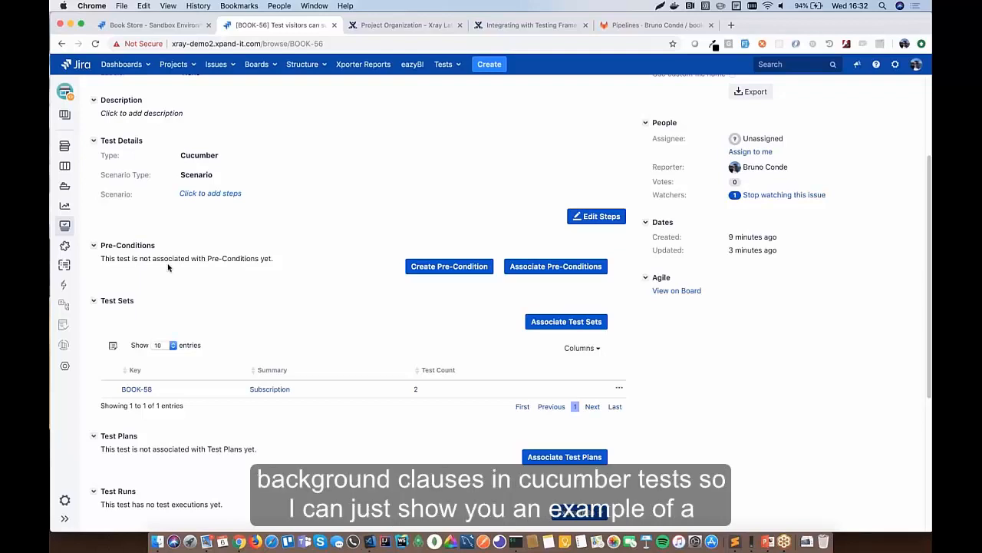
pyautogui.click(735, 528)
pyautogui.click(164, 33)
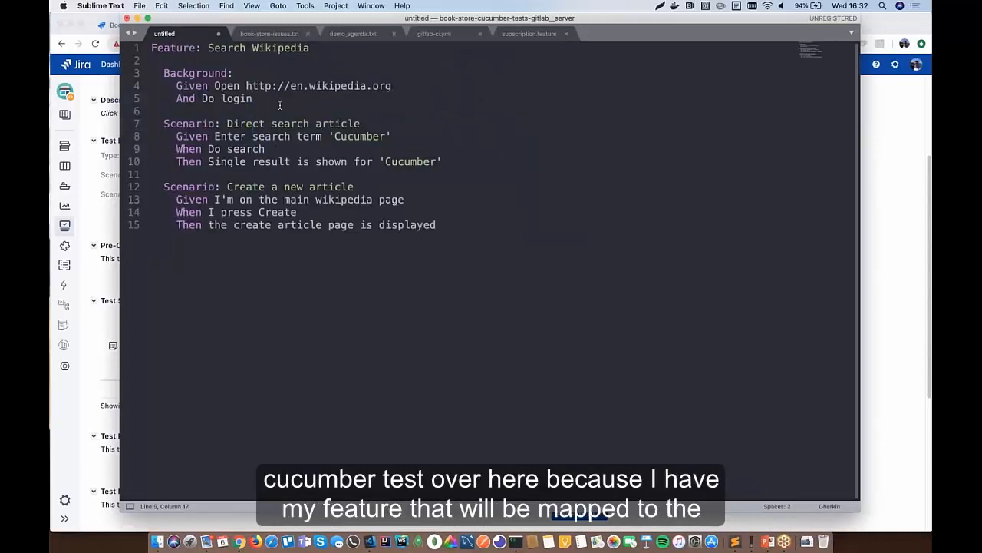
pyautogui.moveTo(315, 52); pyautogui.dragTo(156, 60)
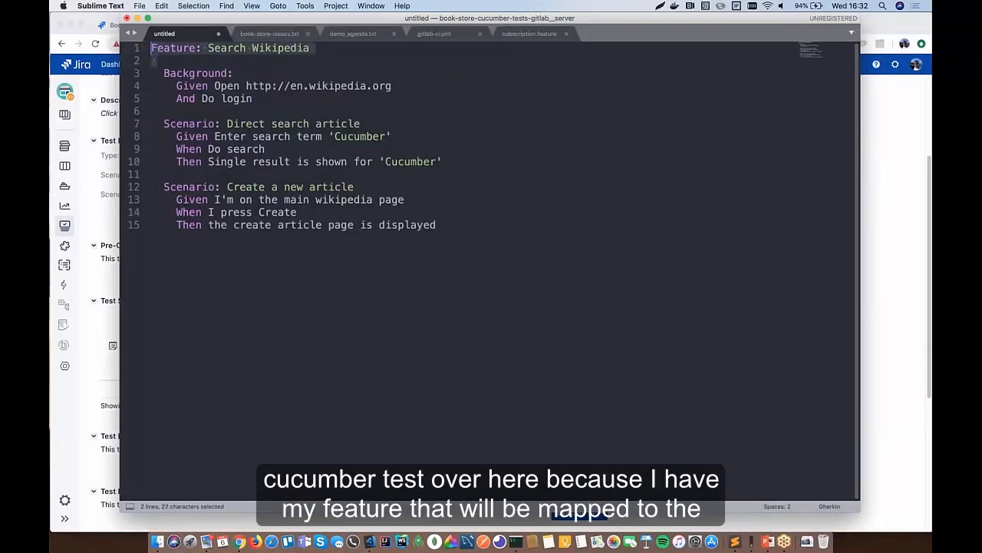
pyautogui.click(188, 73)
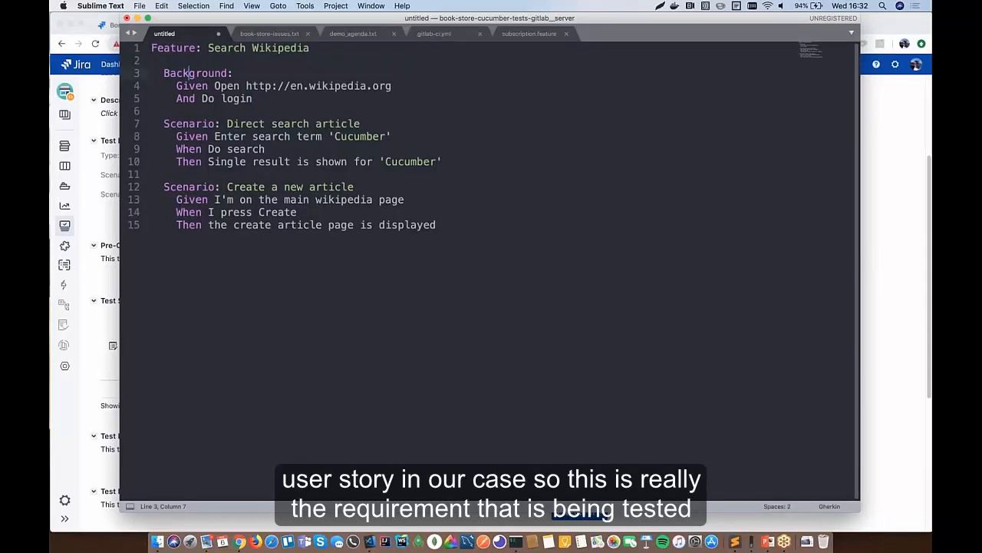
pyautogui.moveTo(152, 49); pyautogui.dragTo(195, 49)
pyautogui.click(195, 49)
pyautogui.click(164, 75)
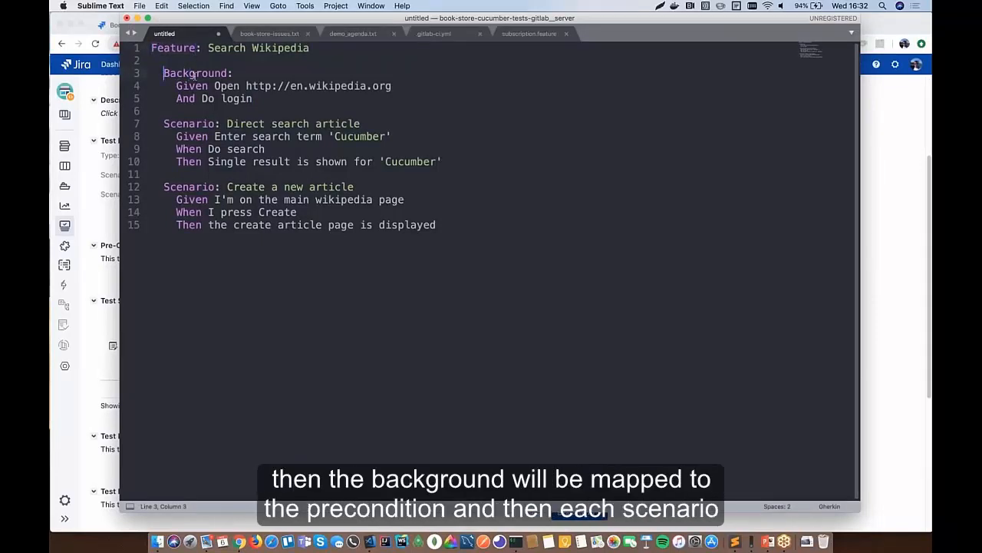
pyautogui.keyDown('shift'); pyautogui.click(253, 98); pyautogui.keyUp('shift')
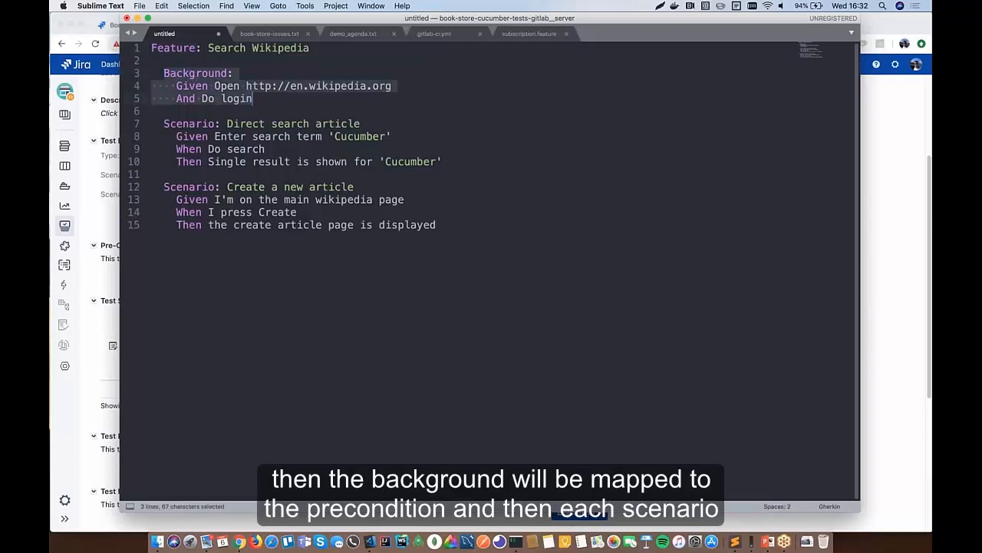
pyautogui.moveTo(164, 124); pyautogui.dragTo(227, 224)
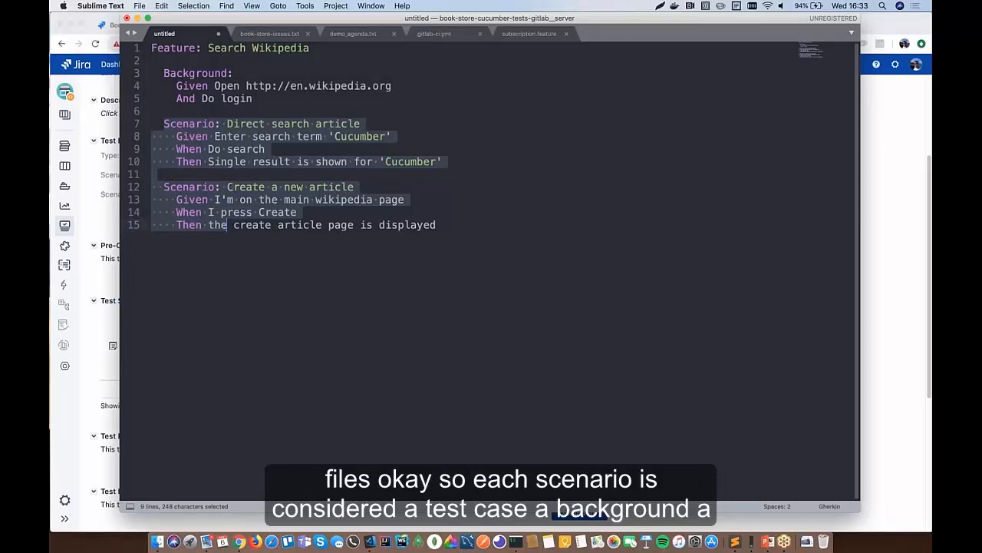
pyautogui.press('Left')
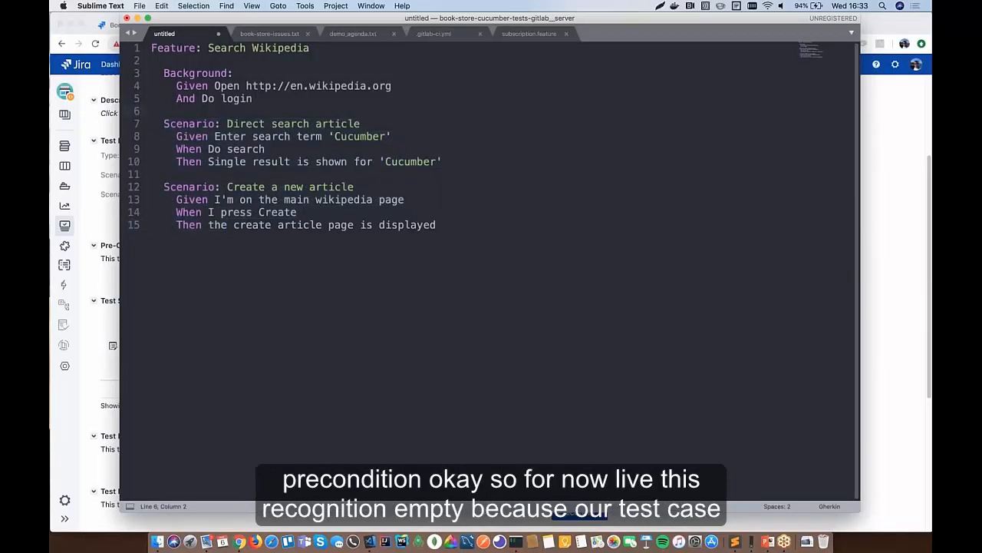
pyautogui.press('super+Tab')
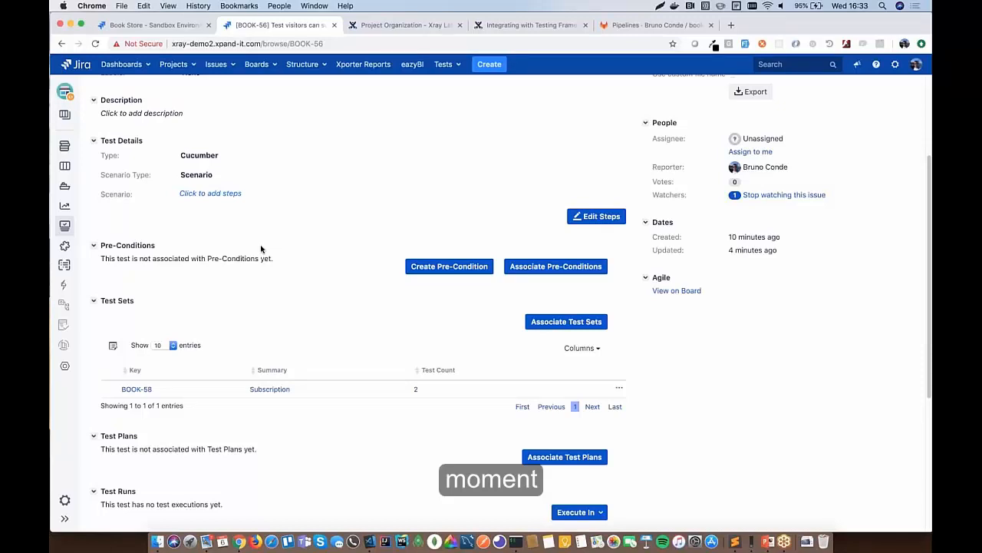
# - Go from BOOK-56's page to the Book Store Test Repository
pyautogui.scroll(-3, 261, 248)
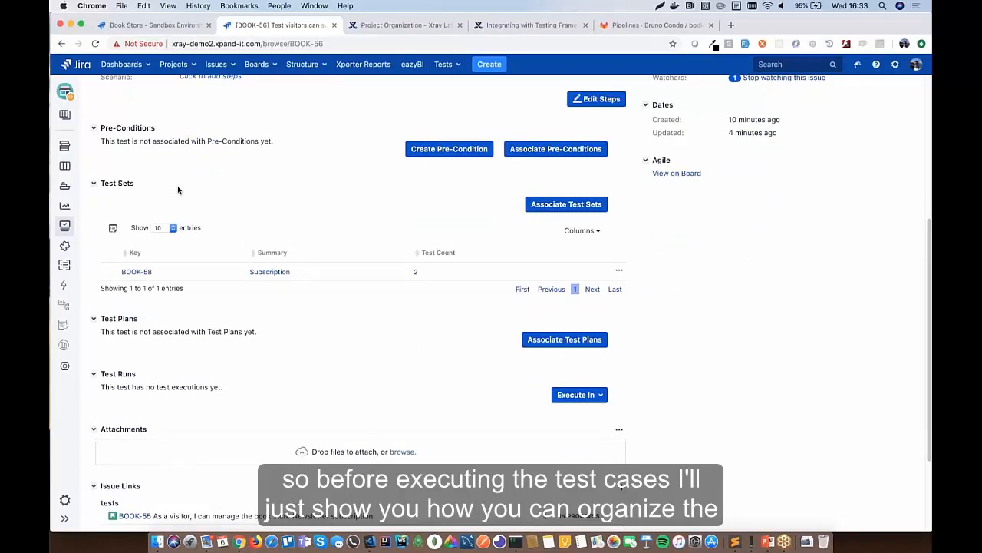
pyautogui.click(65, 308)
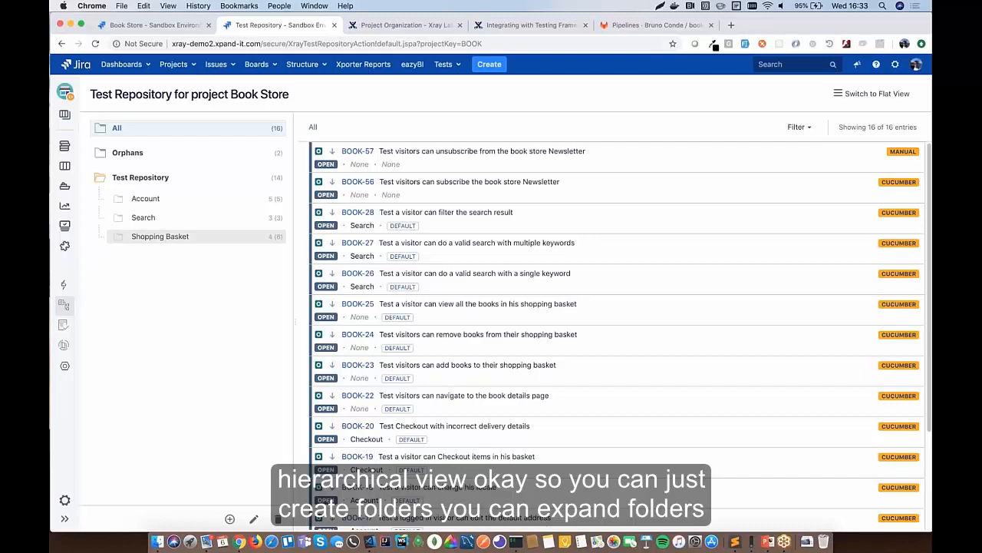
# - Browse the Shopping Basket > Checkout and Search folders, trying to drag BOOK-20 into Account
pyautogui.click(120, 240)
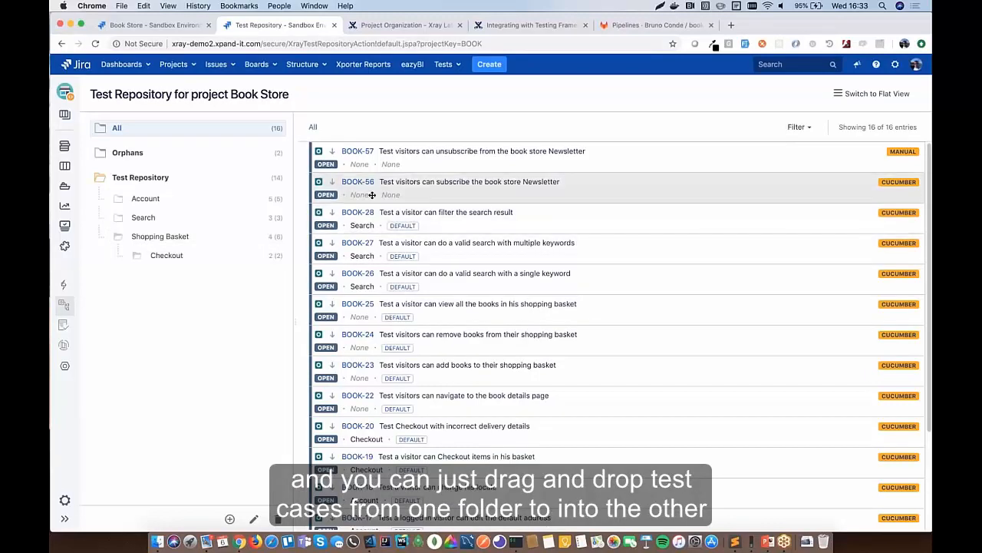
pyautogui.click(186, 254)
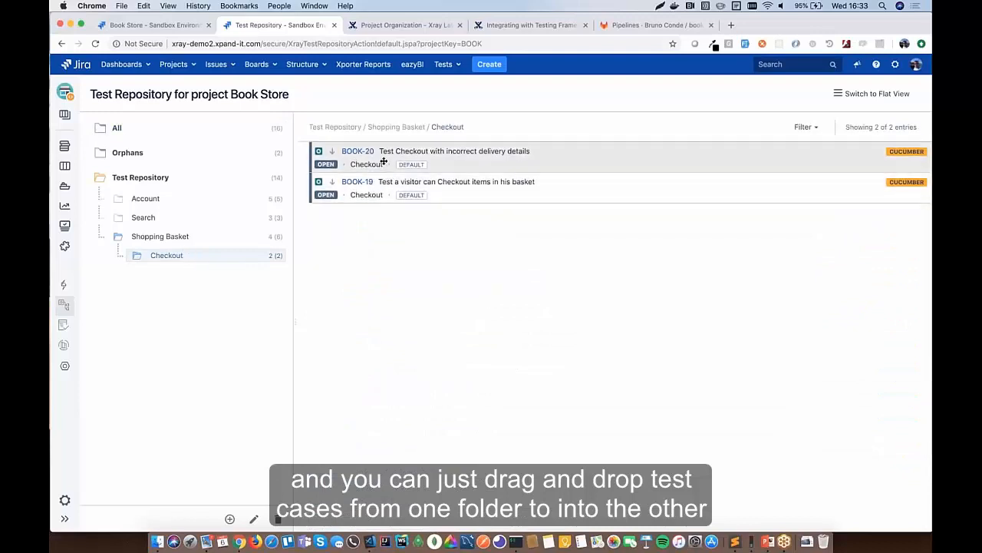
pyautogui.moveTo(383, 160); pyautogui.dragTo(428, 144)
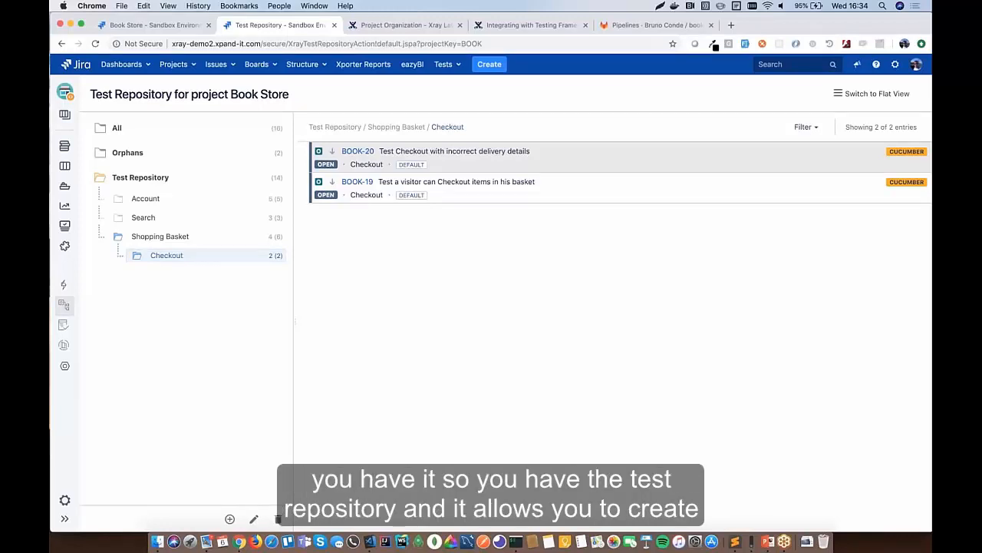
pyautogui.click(149, 222)
# - Create a new folder named Subscription under Test Repository
pyautogui.click(134, 155)
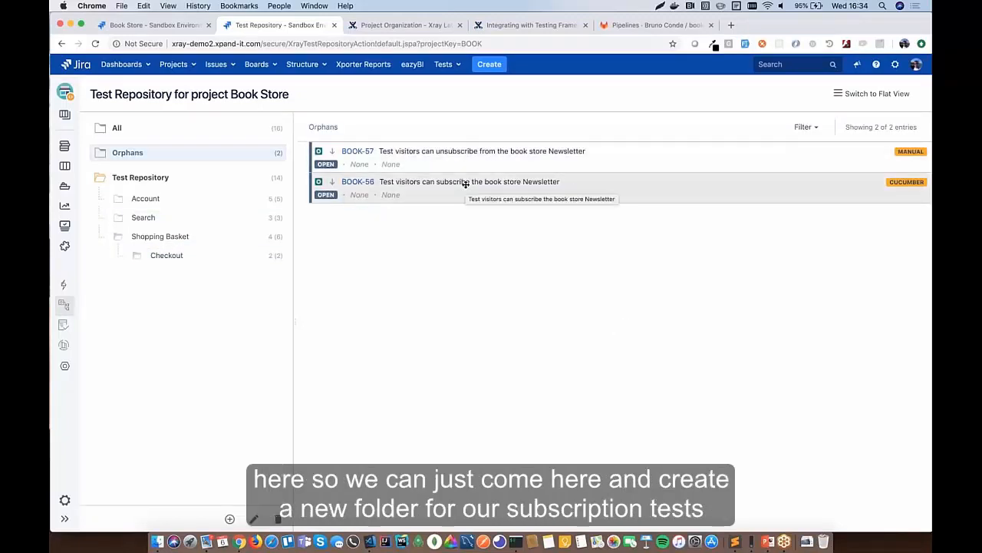
pyautogui.click(152, 181)
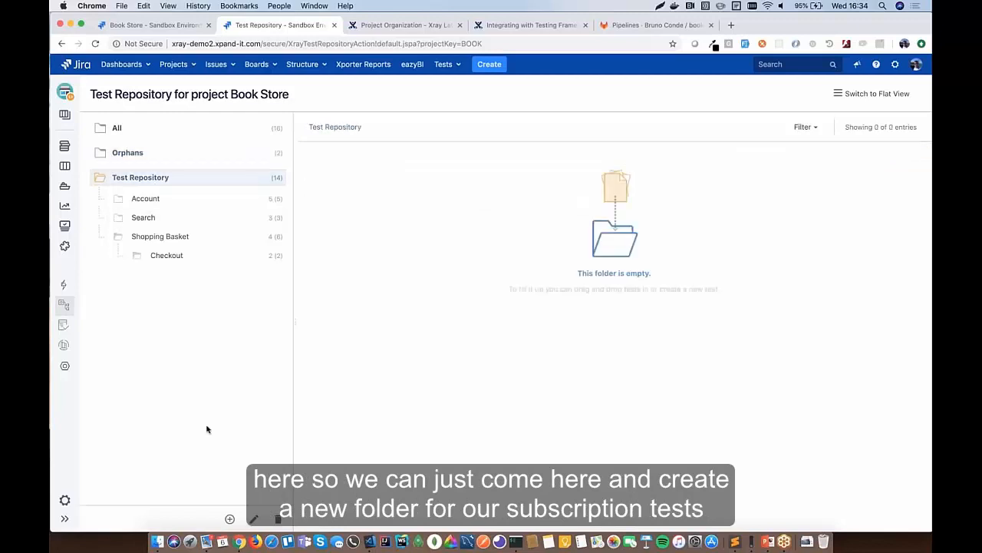
pyautogui.click(229, 519)
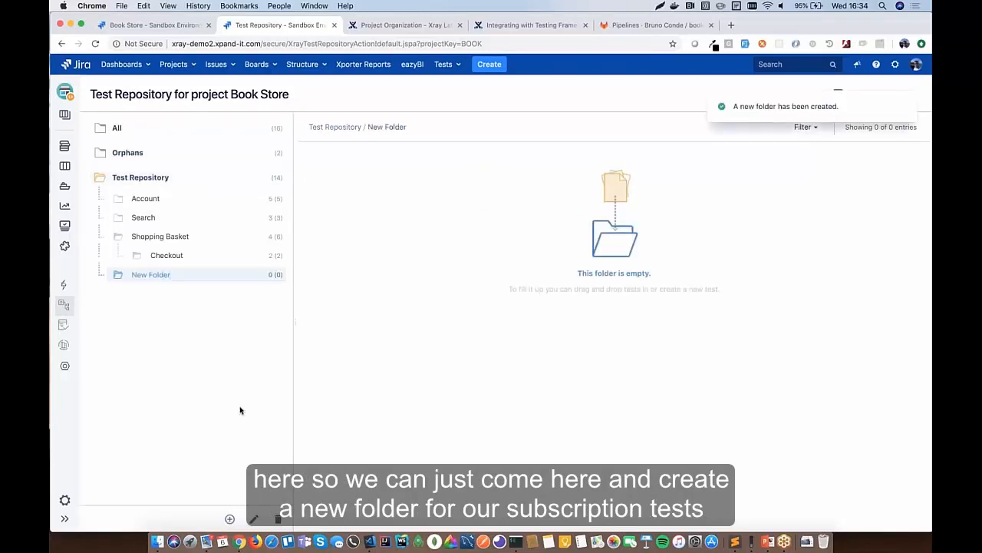
pyautogui.write('Subscription')
pyautogui.press('Return')
# - Move orphan tests BOOK-57 and BOOK-56 into the Subscription folder
pyautogui.click(153, 152)
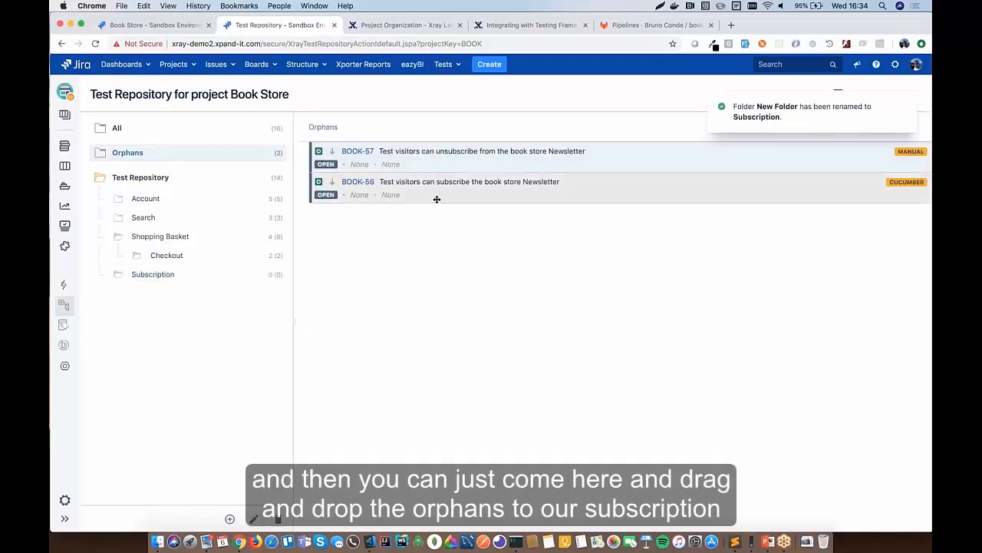
pyautogui.moveTo(530, 176); pyautogui.dragTo(166, 279)
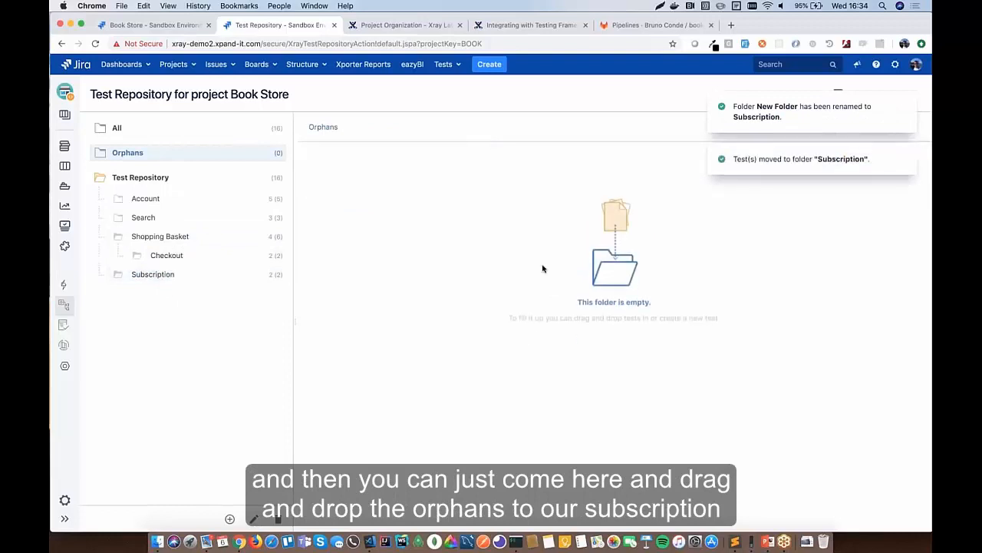
pyautogui.click(209, 273)
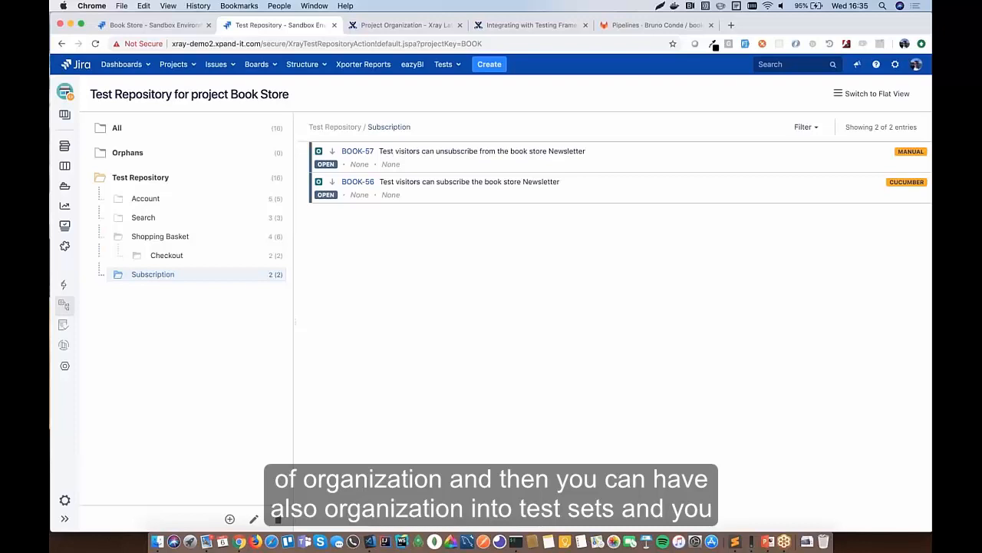
pyautogui.rightClick(186, 277)
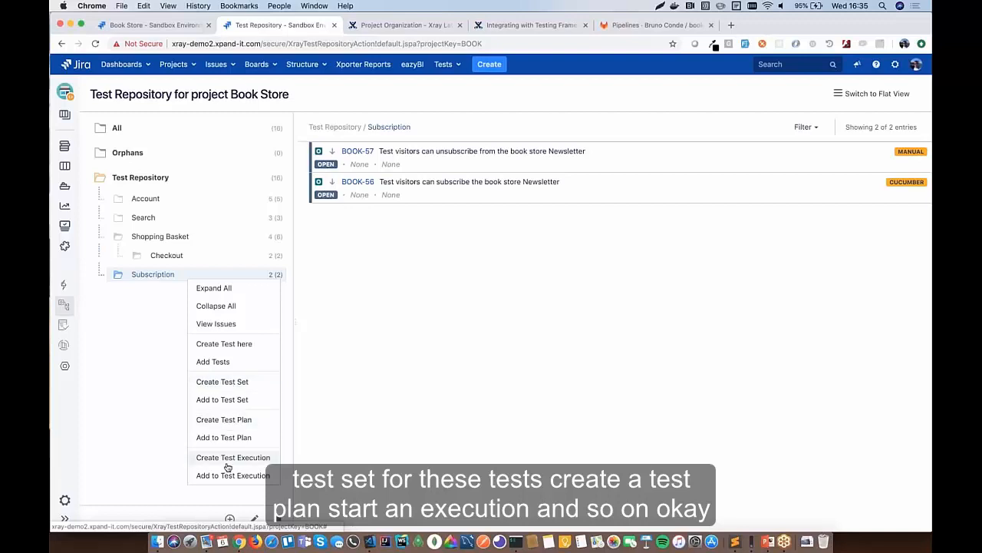
pyautogui.click(219, 329)
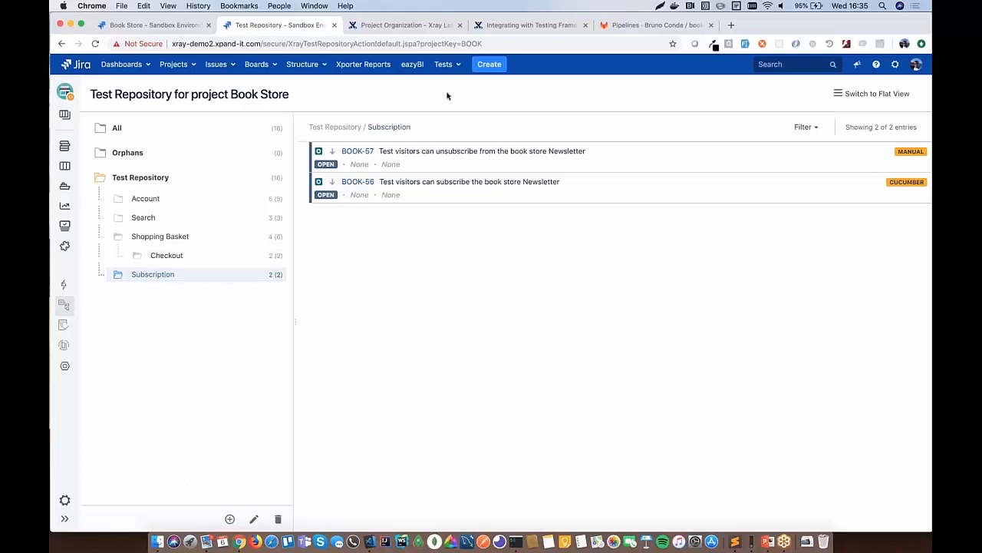
# - Go to the Book Store board and open test plan BOOK-30's full issue page
pyautogui.click(218, 66)
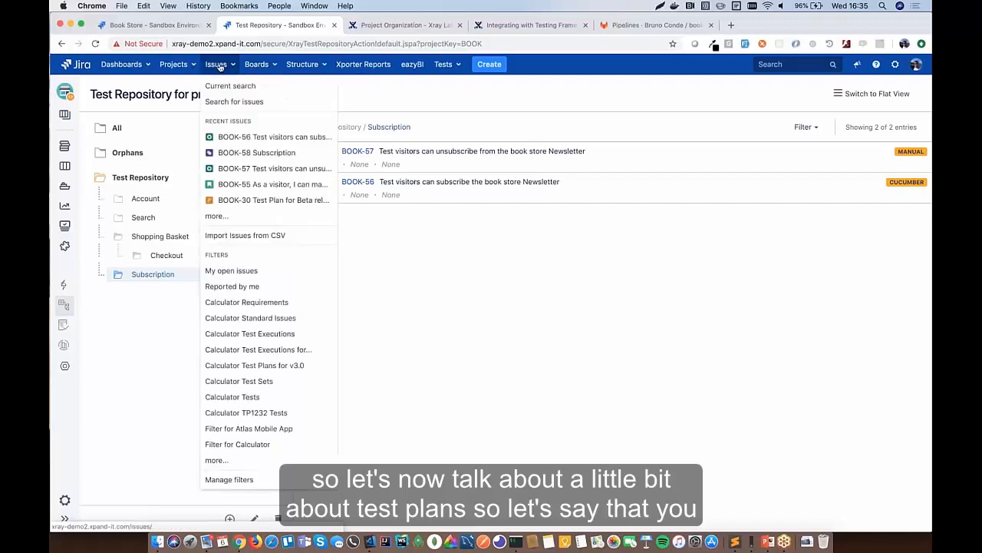
pyautogui.moveTo(257, 66)
pyautogui.click(270, 100)
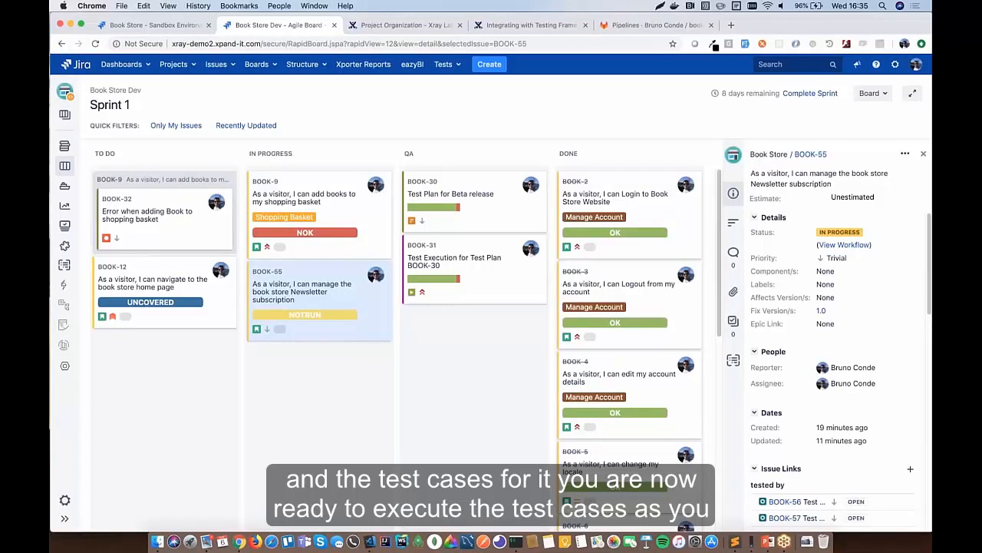
pyautogui.click(465, 196)
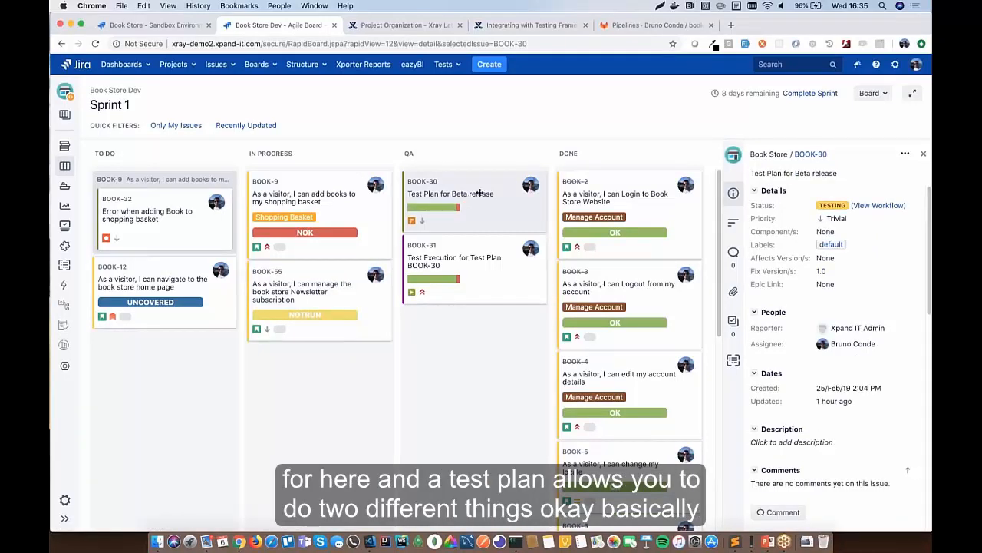
pyautogui.click(811, 155)
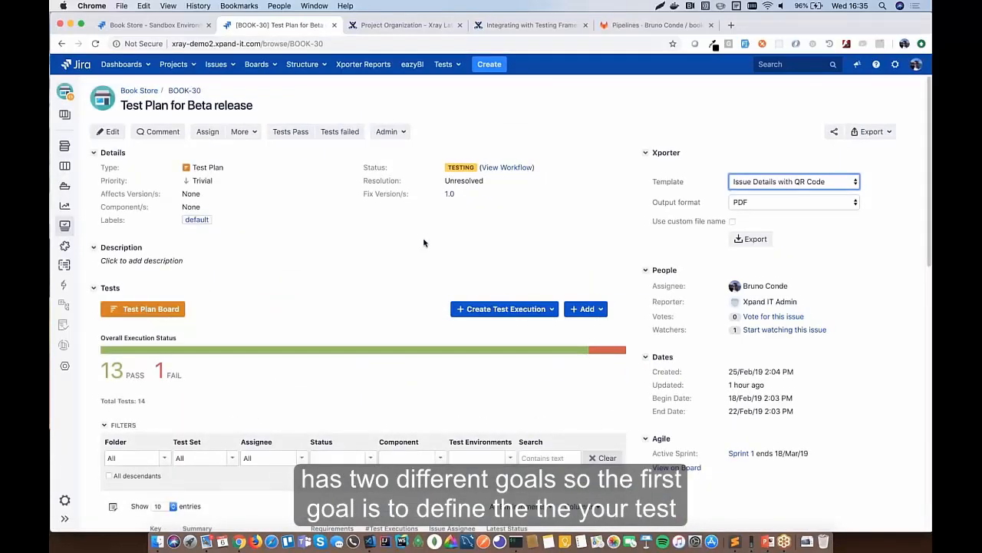
# - Scroll to BOOK-30's Tests section and open its Add menu
pyautogui.scroll(-5, 424, 242)
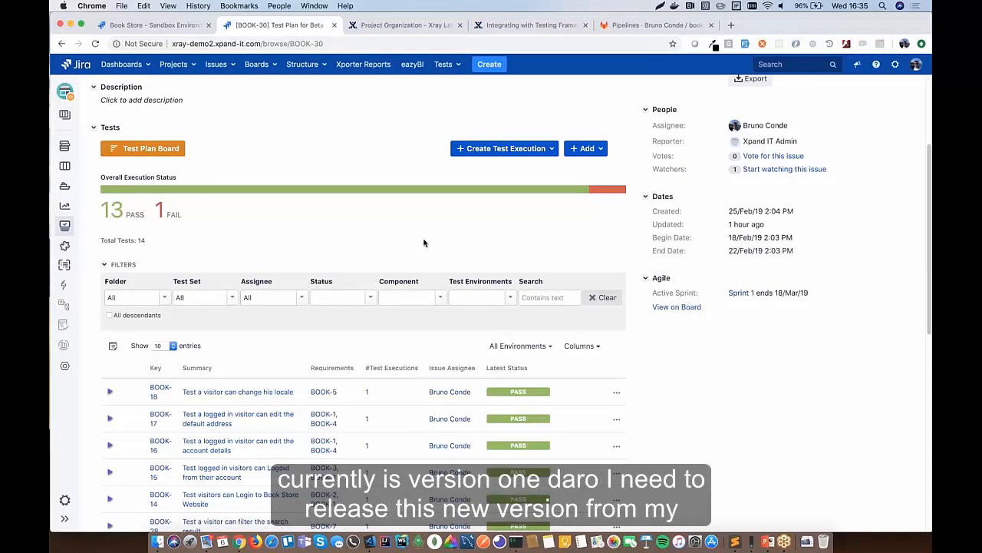
pyautogui.scroll(4, 424, 243)
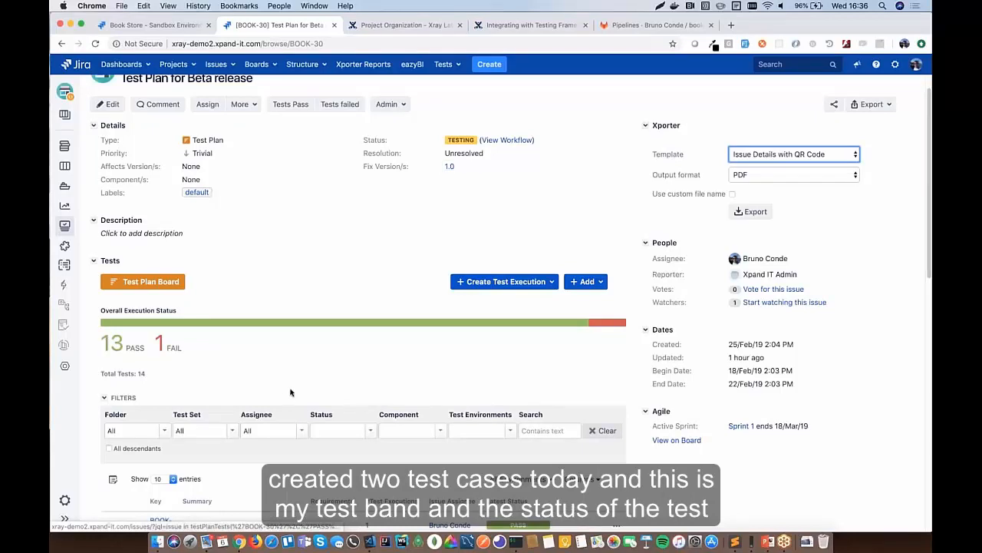
pyautogui.scroll(-2, 290, 393)
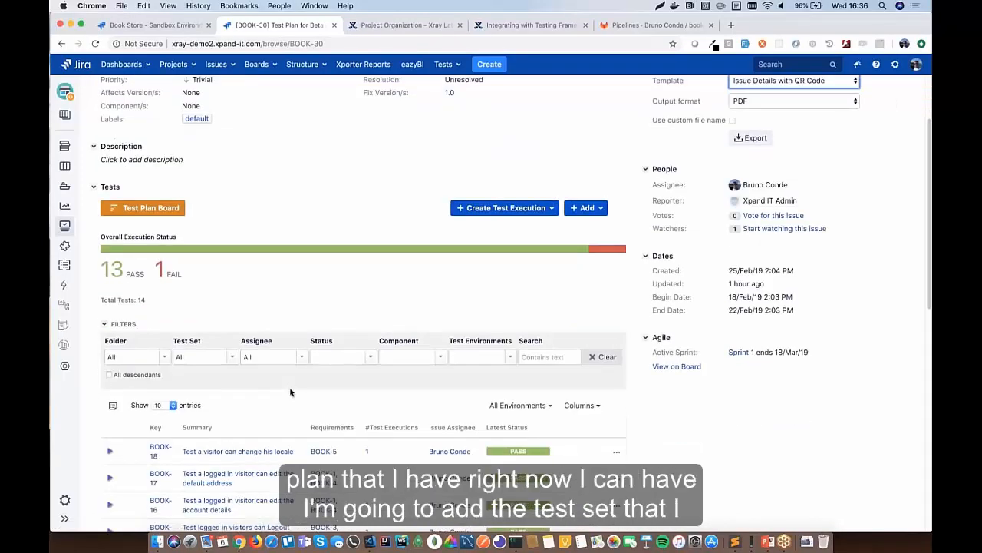
pyautogui.click(588, 208)
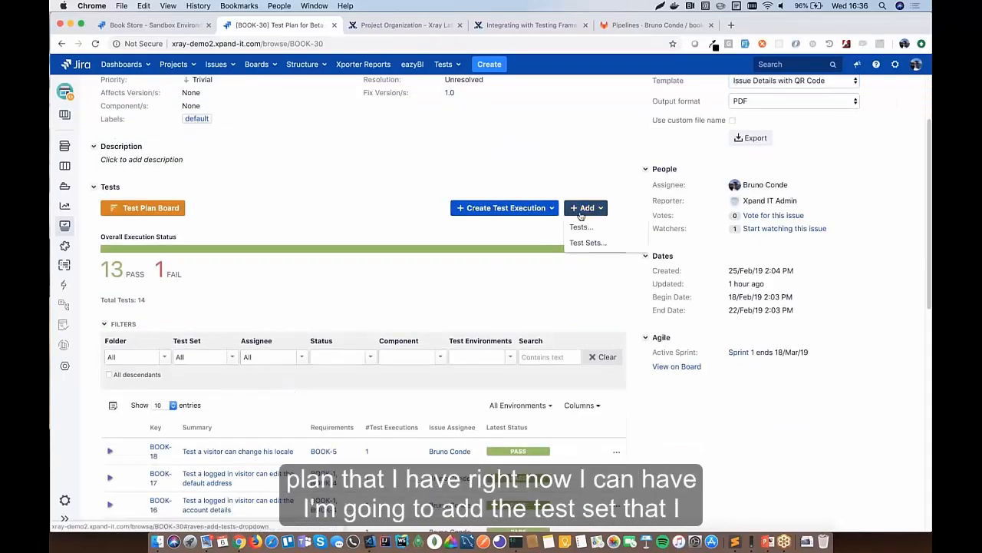
# - Add test set BOOK-58 to BOOK-30 through Add > Test Sets, then Add selected
pyautogui.click(587, 243)
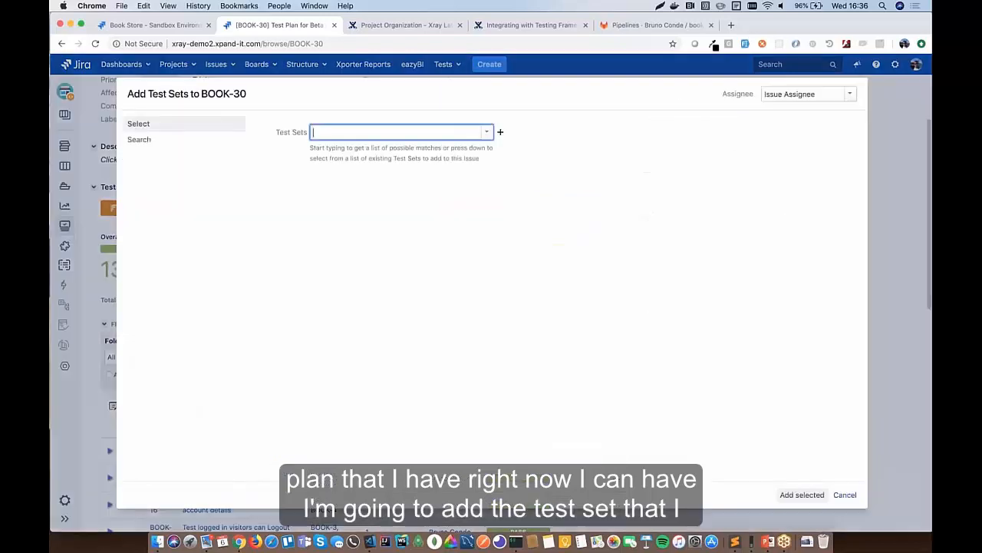
pyautogui.click(486, 133)
pyautogui.click(406, 175)
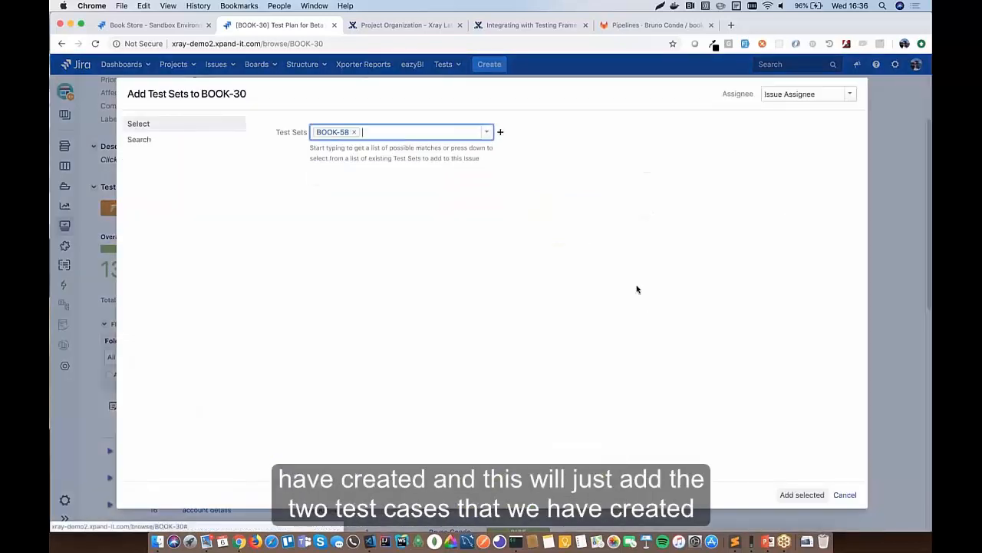
pyautogui.click(802, 495)
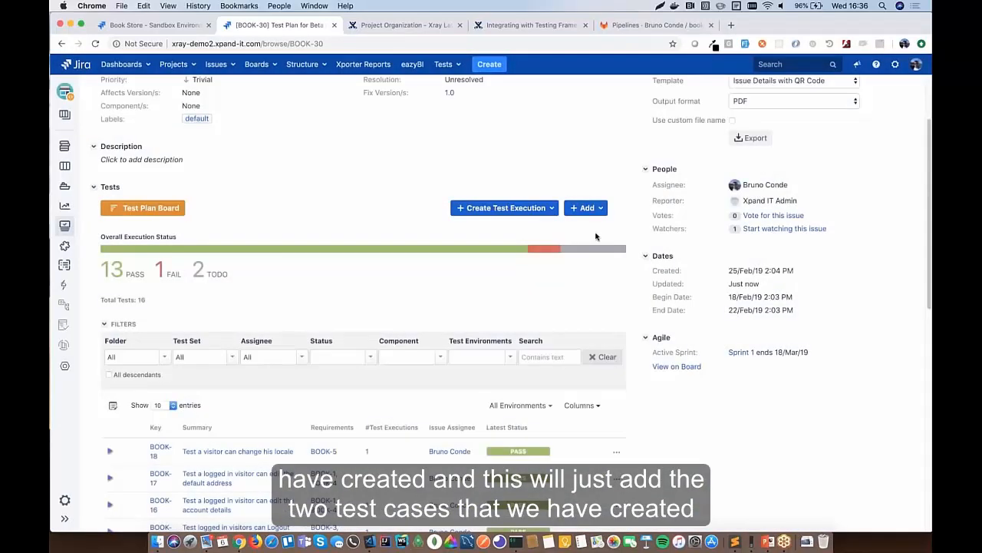
pyautogui.scroll(-3, 461, 267)
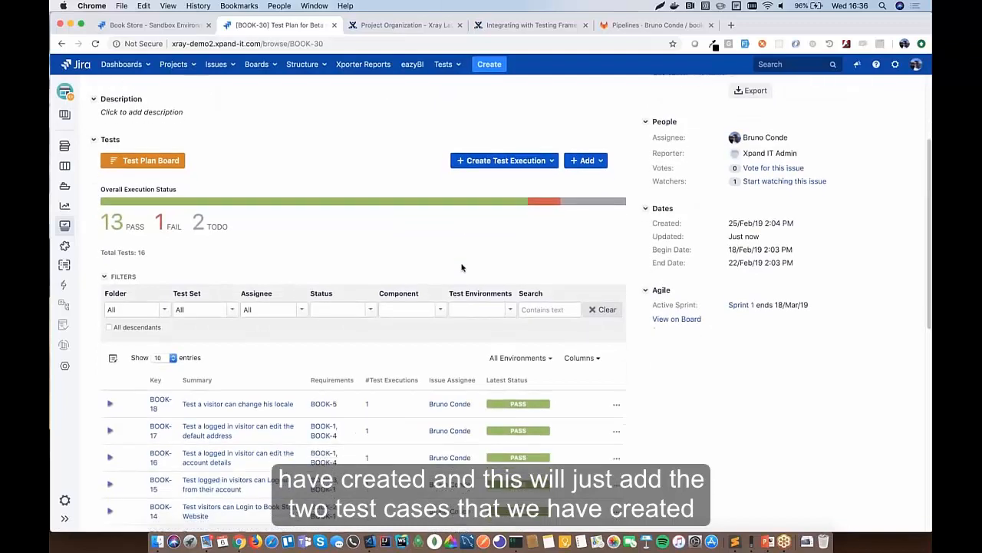
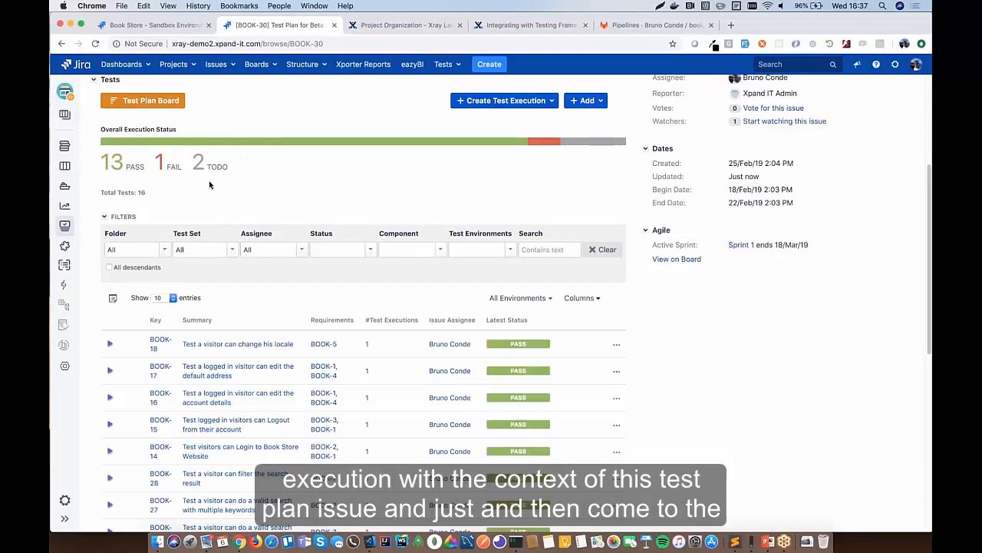
# - Open BOOK-30's Test Plan Board, expand Shopping Basket, and filter to the Orphans folder's two tests
pyautogui.scroll(3, 210, 184)
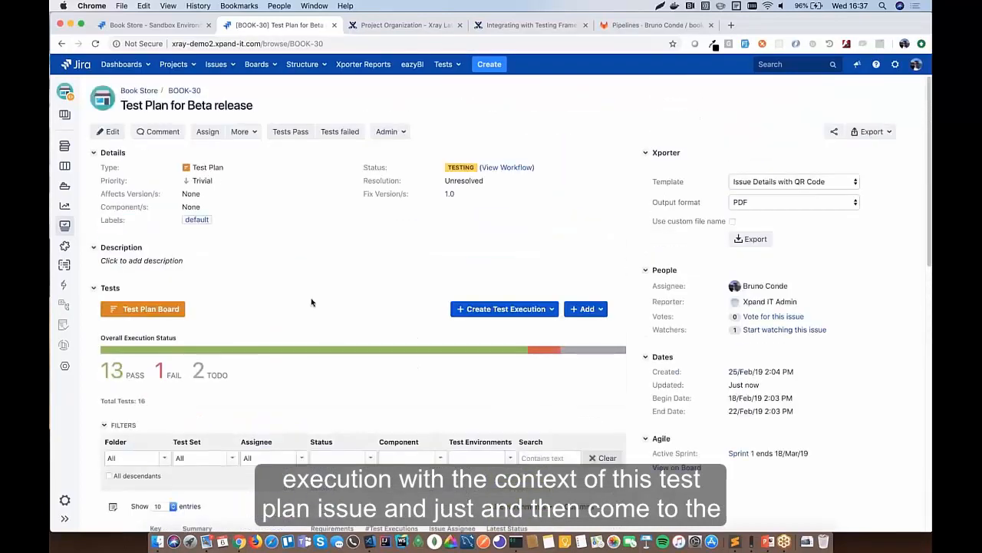
pyautogui.scroll(-4, 367, 290)
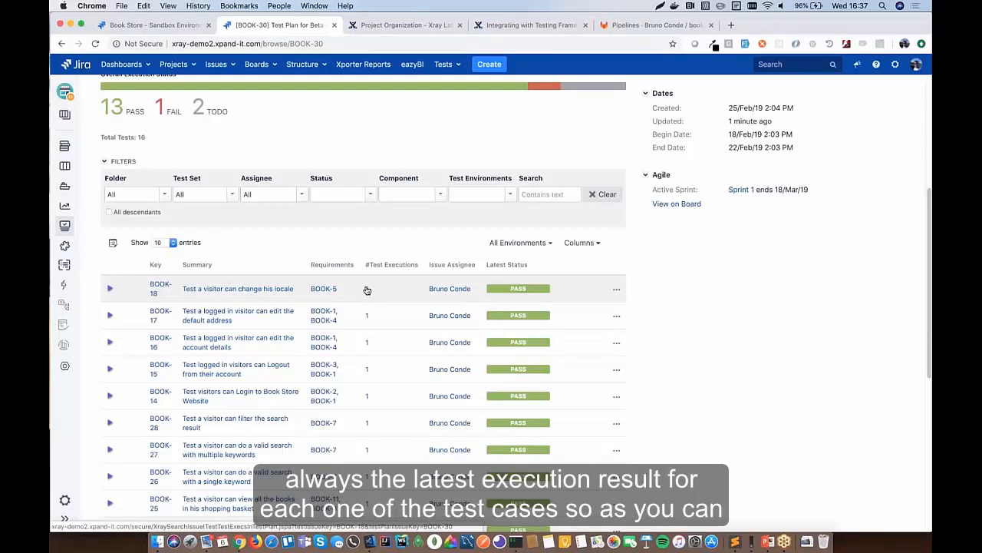
pyautogui.scroll(-3, 367, 290)
pyautogui.scroll(-3, 315, 438)
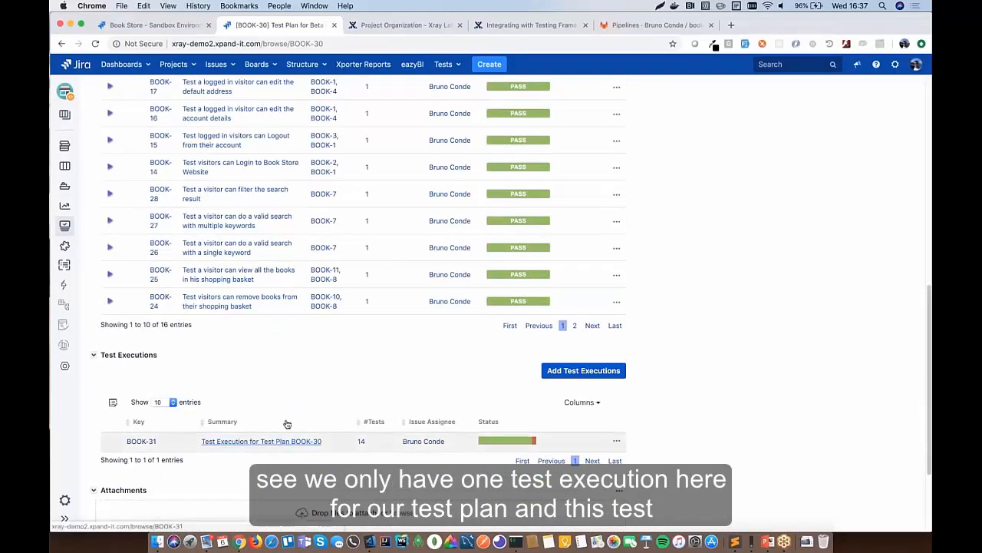
pyautogui.scroll(10, 393, 347)
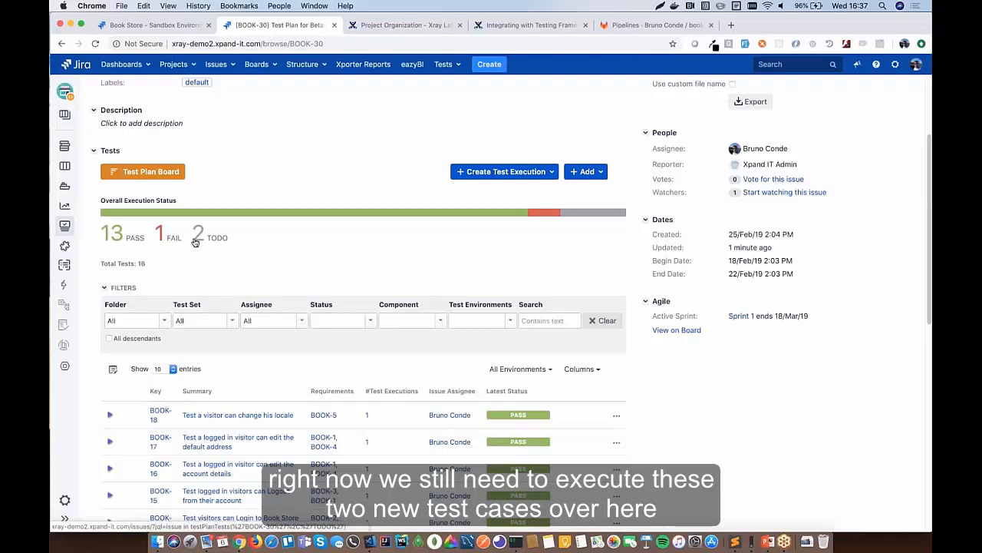
pyautogui.click(136, 175)
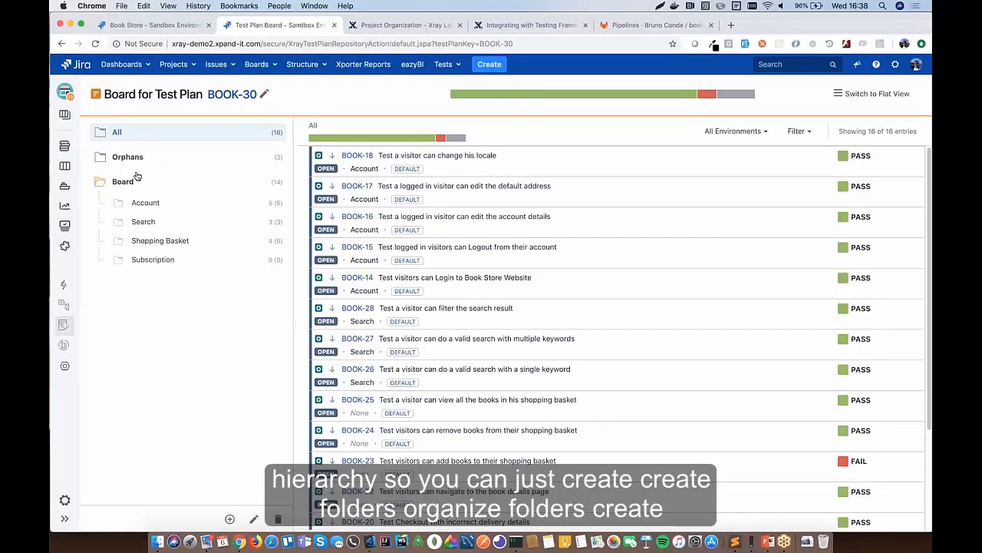
pyautogui.click(119, 241)
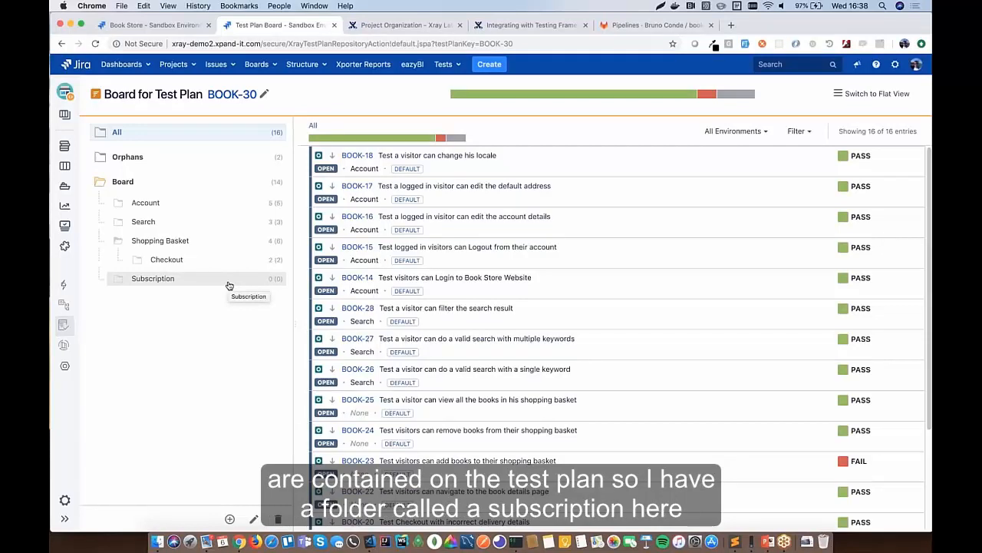
pyautogui.click(146, 156)
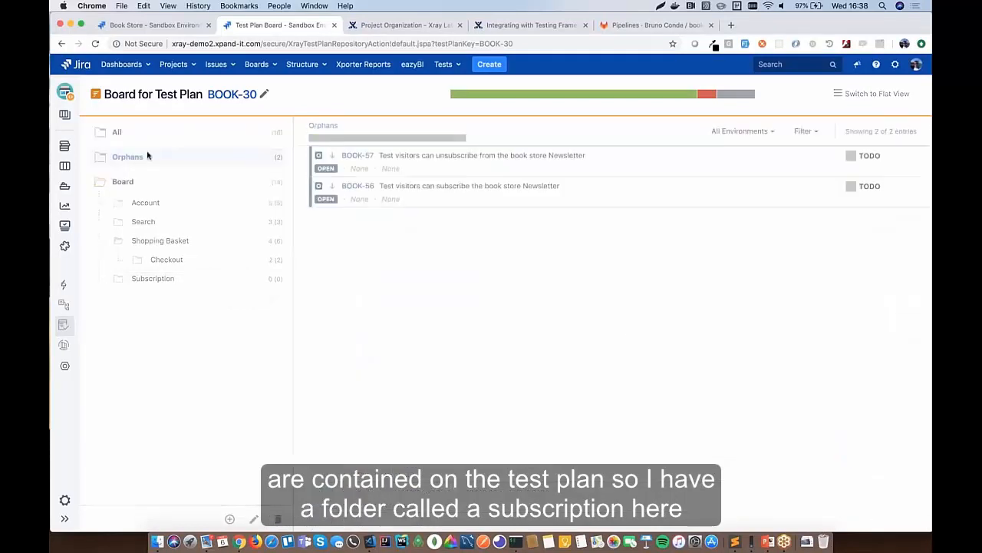
# - Drag BOOK-57 and BOOK-56 together into the Subscription folder and view its contents
pyautogui.click(406, 187)
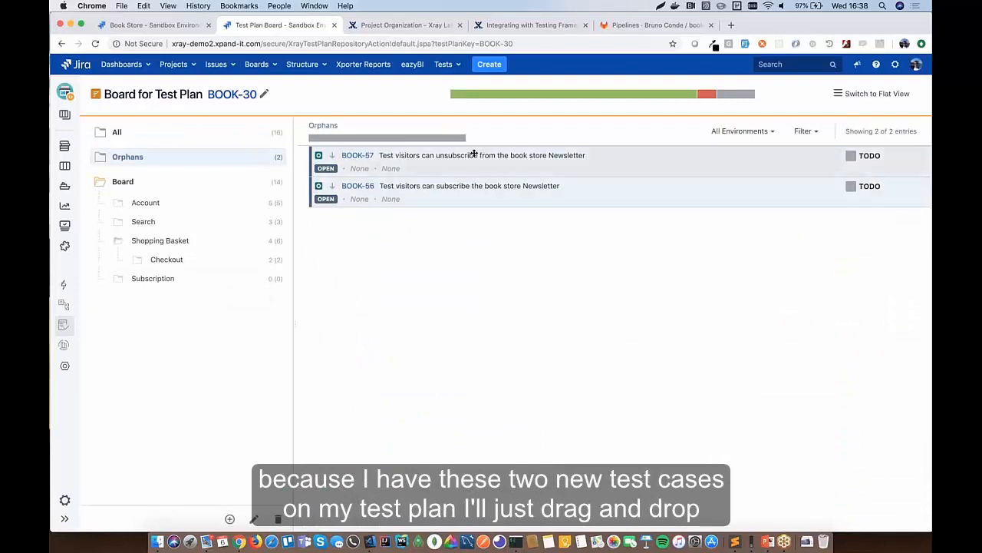
pyautogui.moveTo(332, 177); pyautogui.dragTo(157, 278)
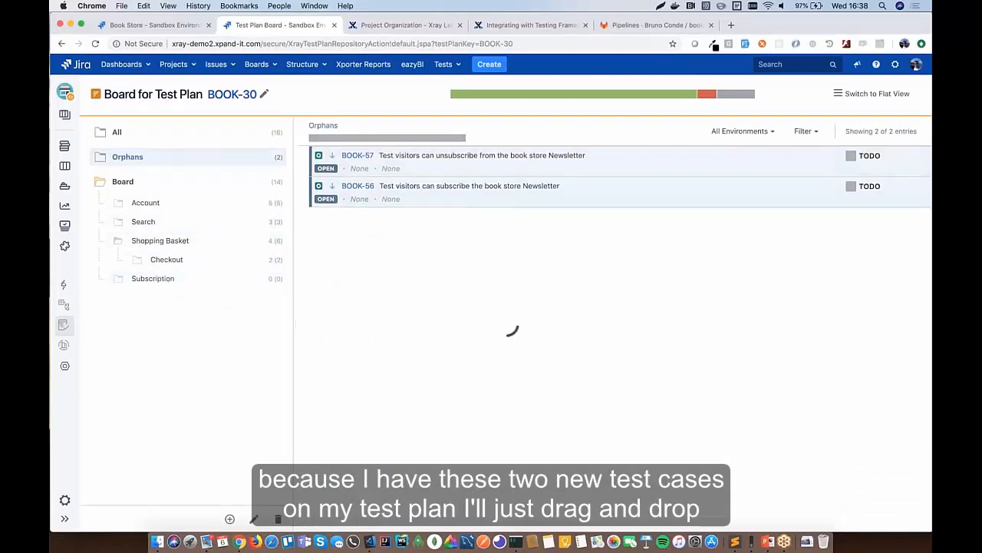
pyautogui.click(180, 283)
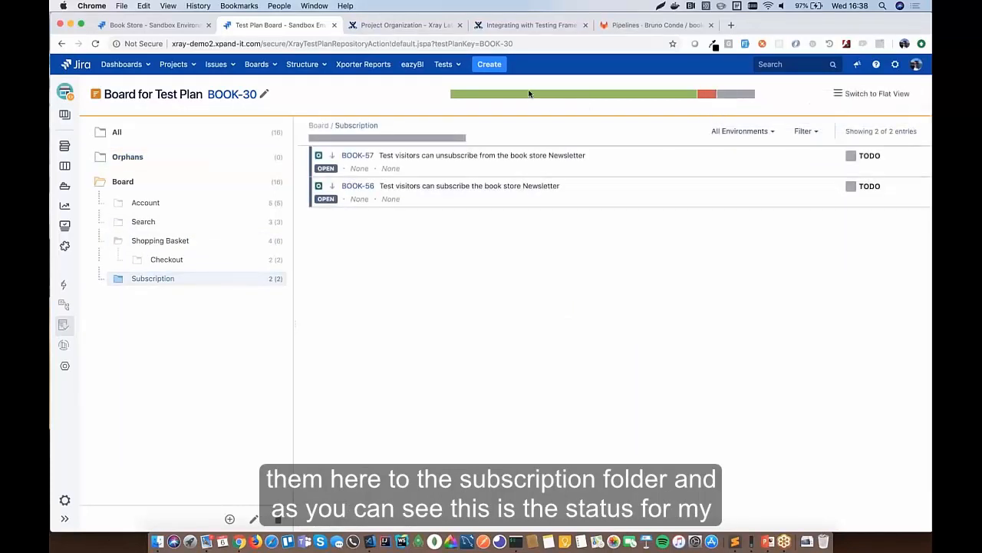
pyautogui.moveTo(733, 93)
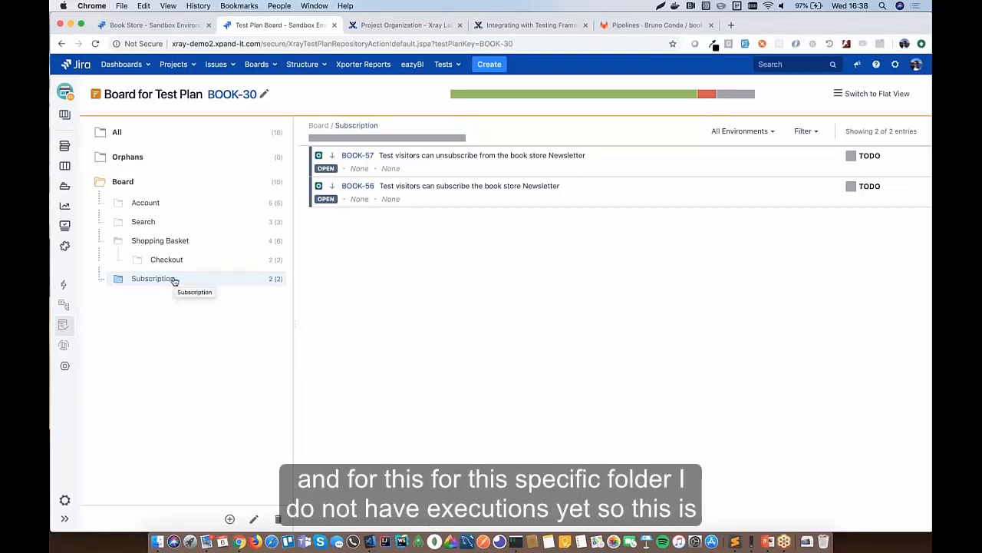
pyautogui.moveTo(366, 140)
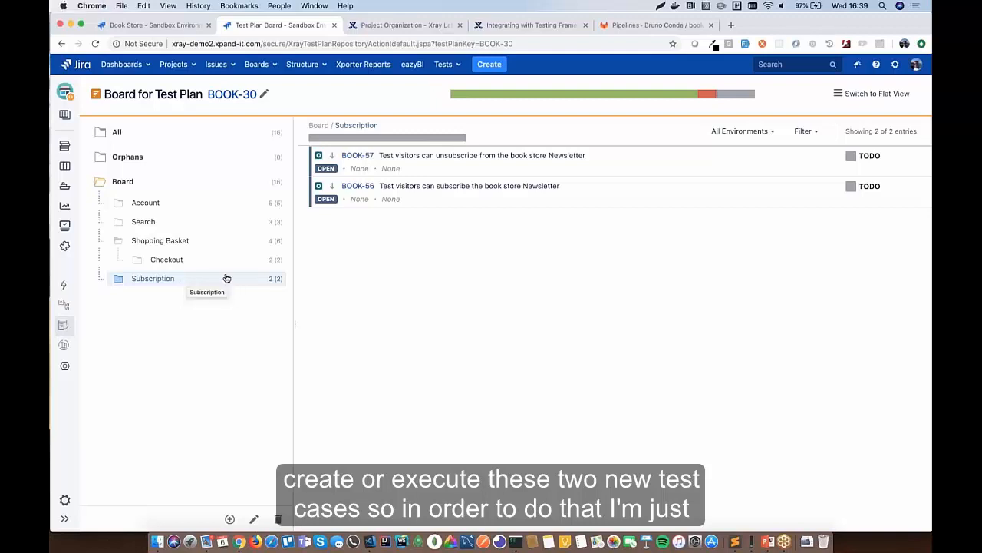
# - Start a test execution from the Subscription folder including only TODO tests
pyautogui.rightClick(169, 281)
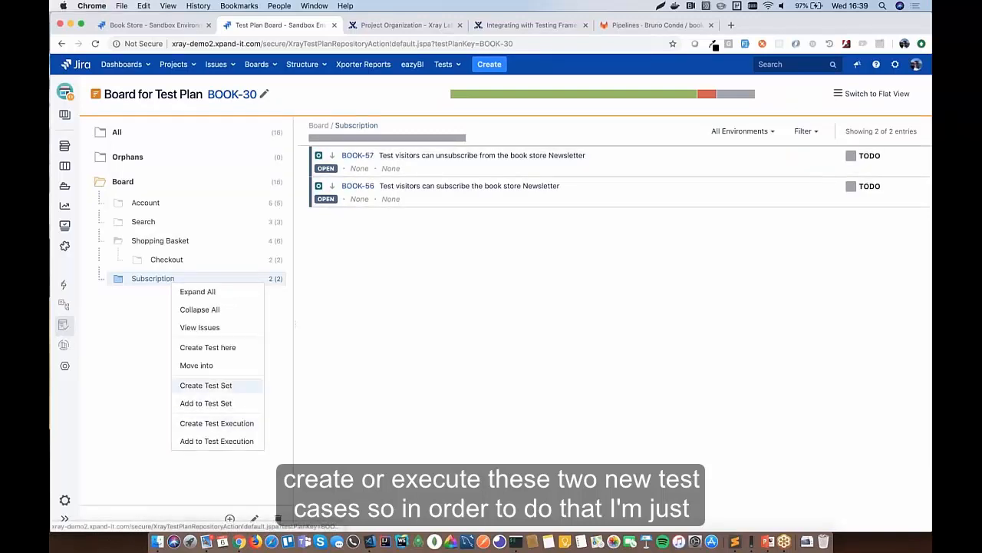
pyautogui.click(218, 424)
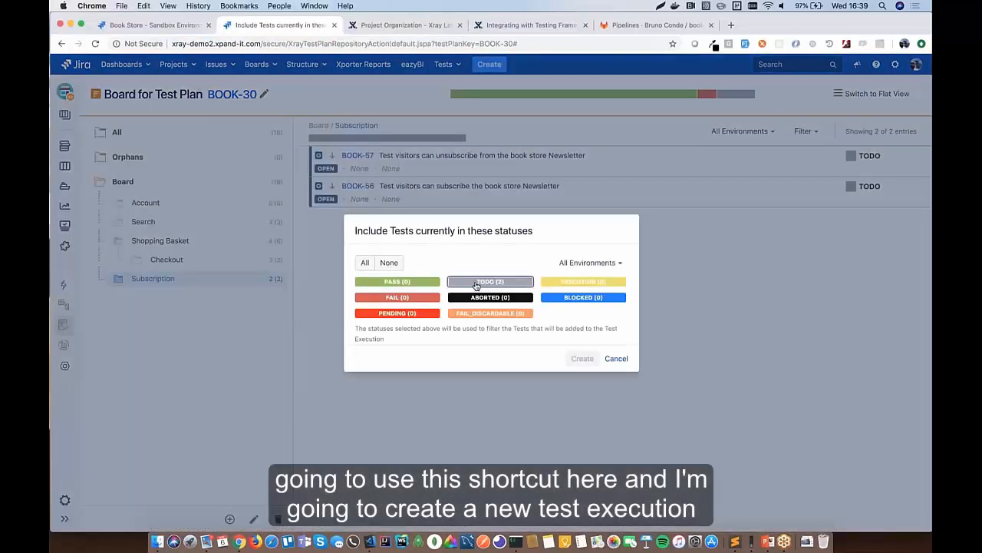
pyautogui.click(477, 284)
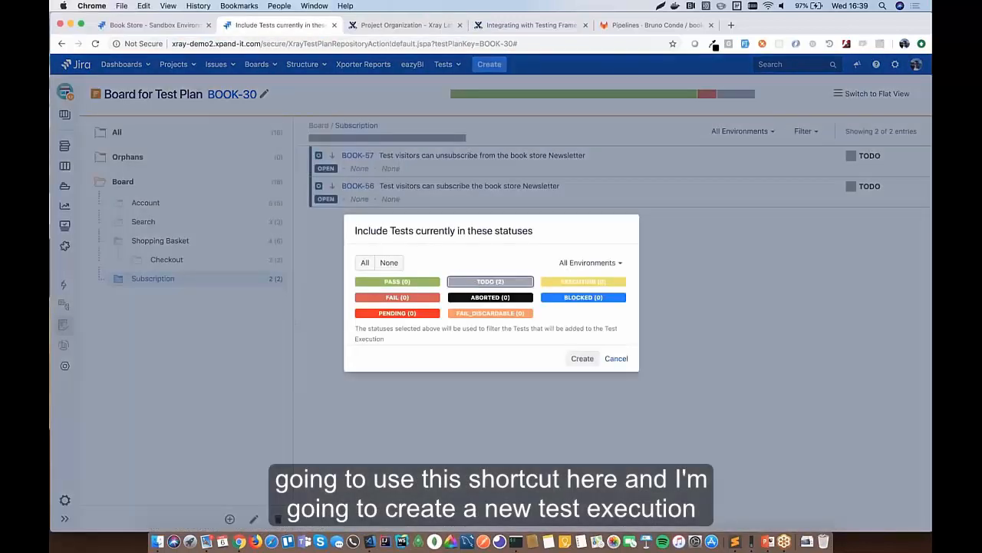
pyautogui.click(581, 360)
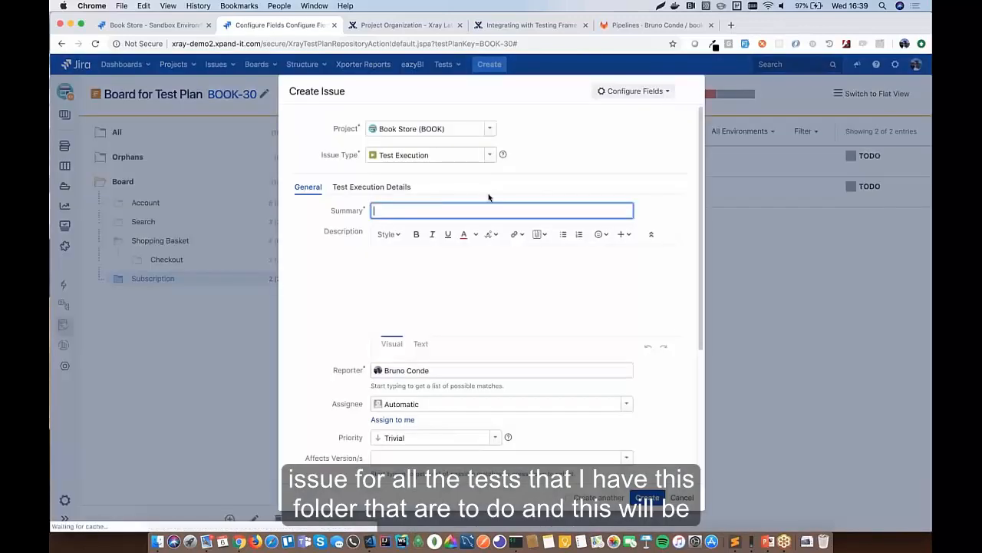
# - Set the summary 'Test exec for new tests', review the execution details, and create BOOK-59
pyautogui.click(399, 208)
pyautogui.write('Te')
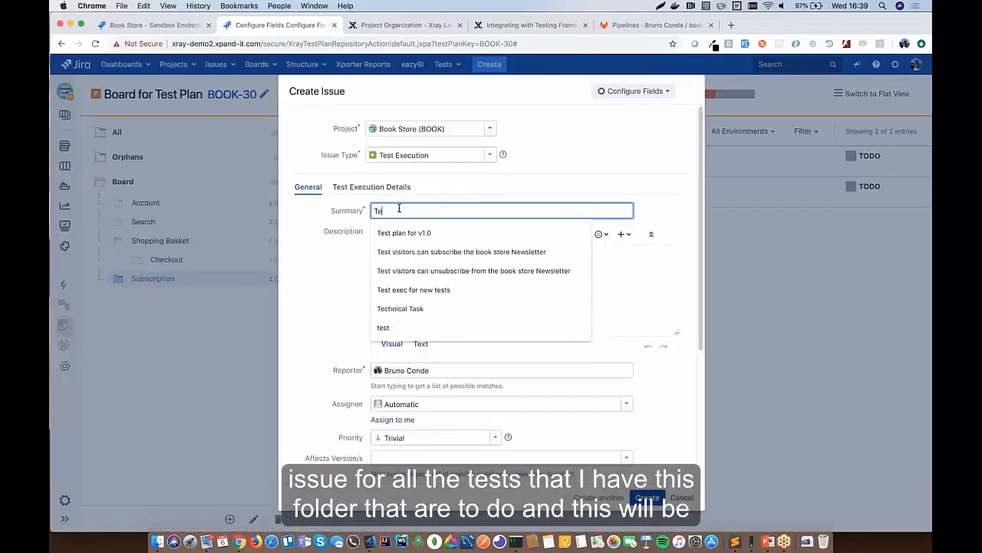
pyautogui.write('st exe')
pyautogui.press('Down')
pyautogui.press('Return')
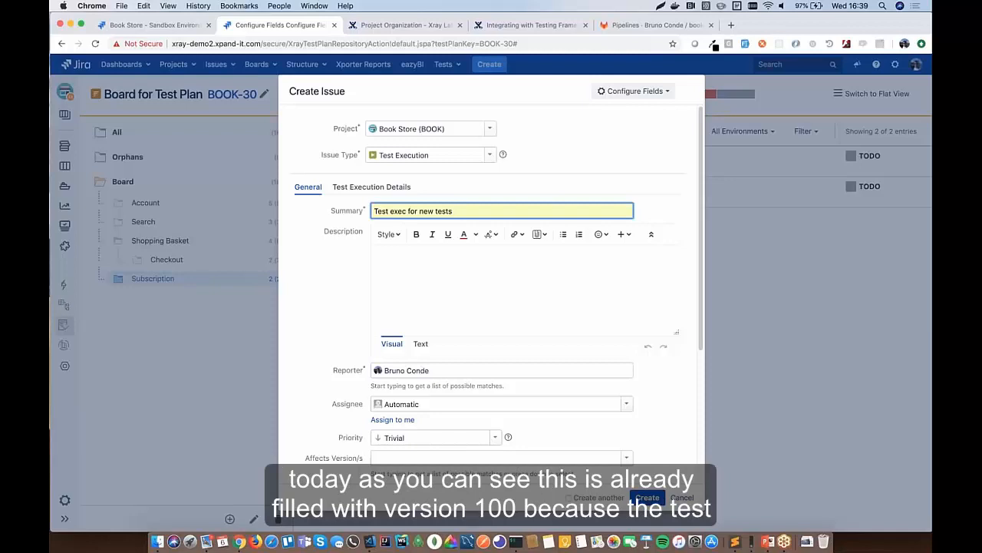
pyautogui.scroll(-3, 337, 381)
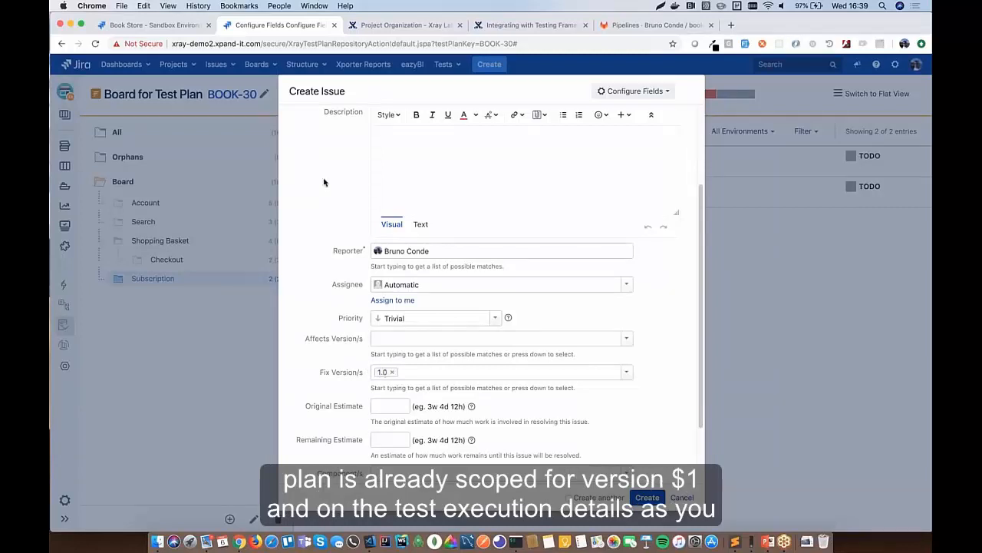
pyautogui.scroll(3, 324, 182)
pyautogui.click(372, 188)
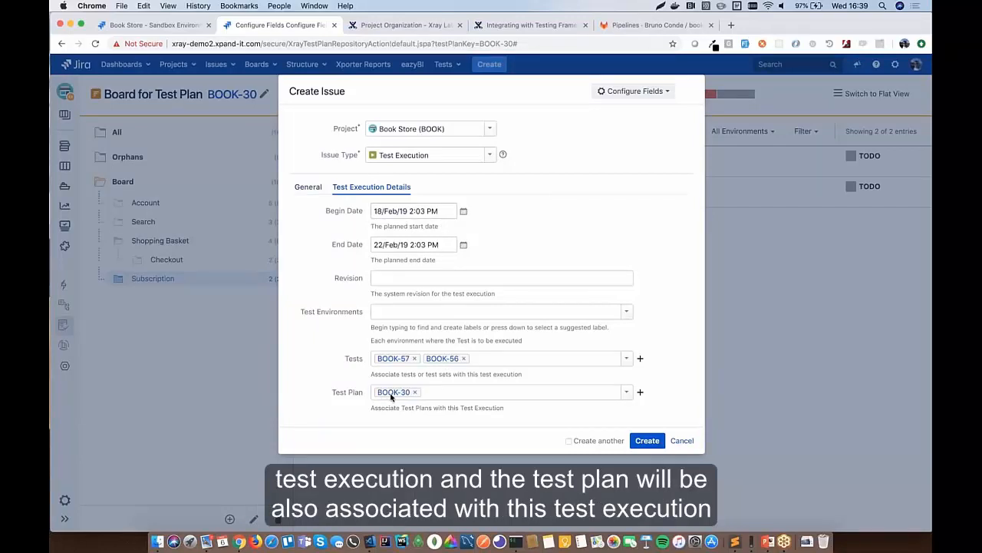
pyautogui.click(652, 442)
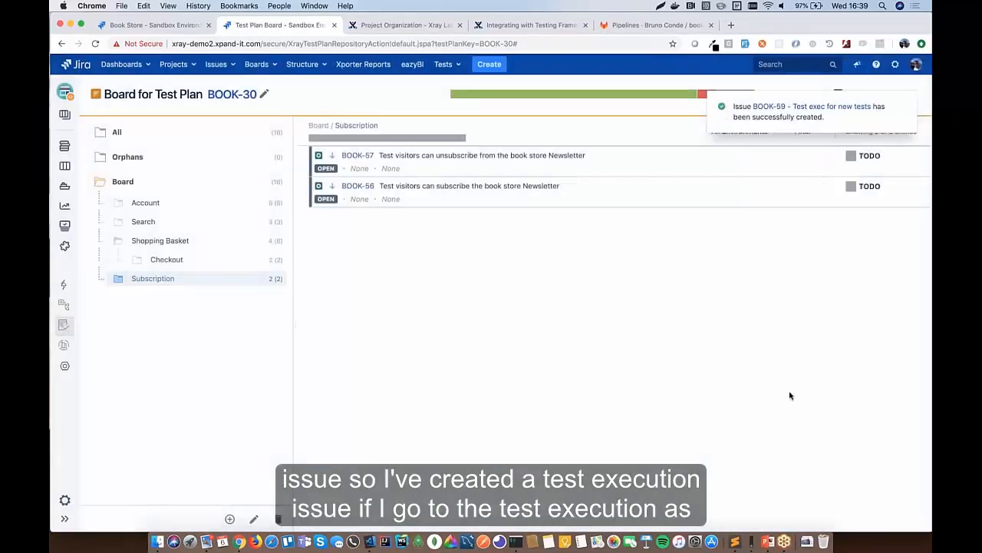
# - Open the new BOOK-59 execution and assign it to yourself
pyautogui.click(811, 108)
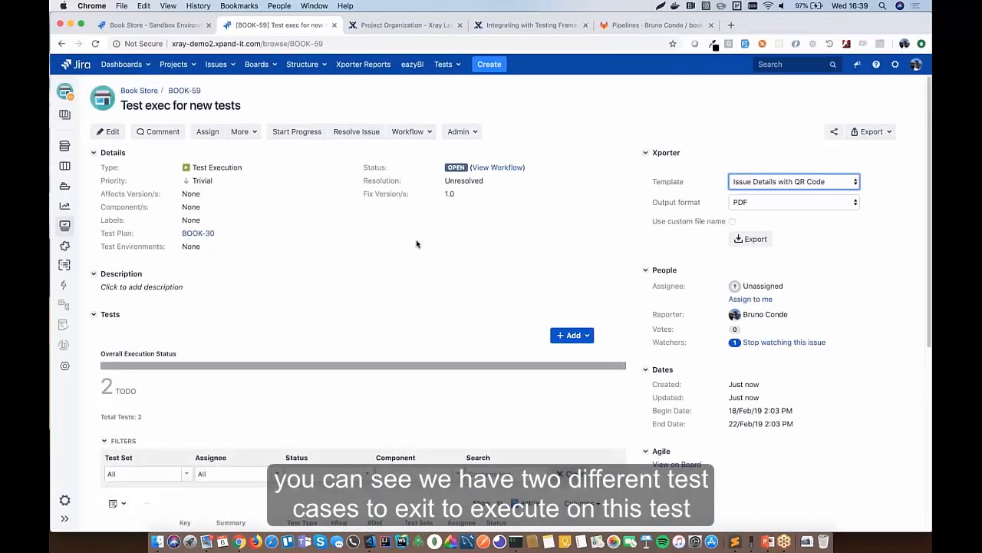
pyautogui.scroll(-5, 338, 242)
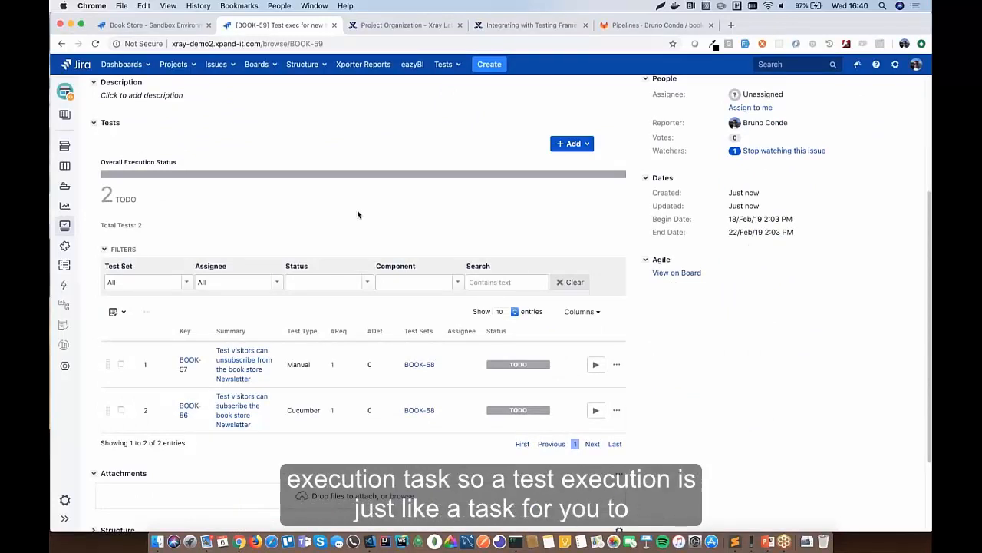
pyautogui.scroll(3, 356, 214)
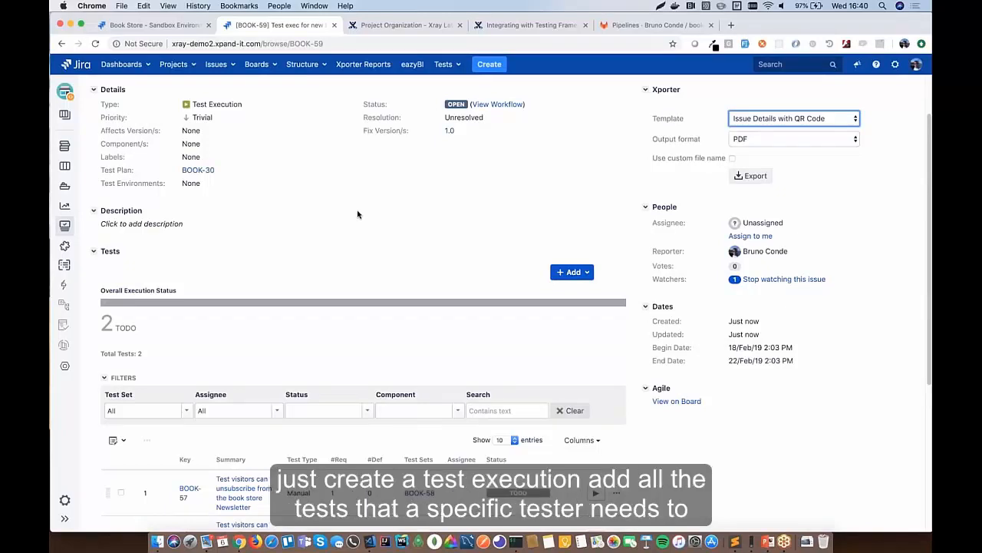
pyautogui.scroll(-3, 357, 214)
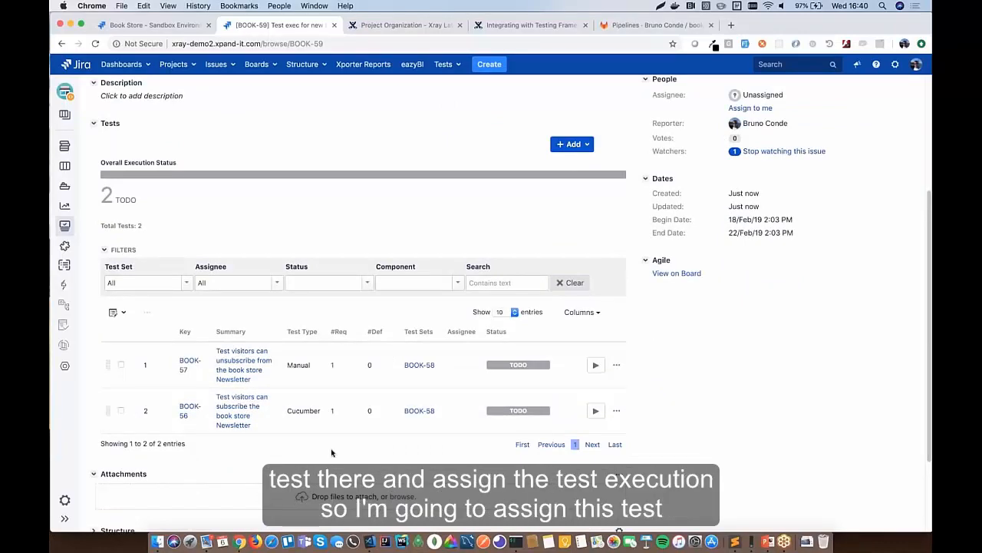
pyautogui.scroll(2, 537, 307)
pyautogui.click(750, 175)
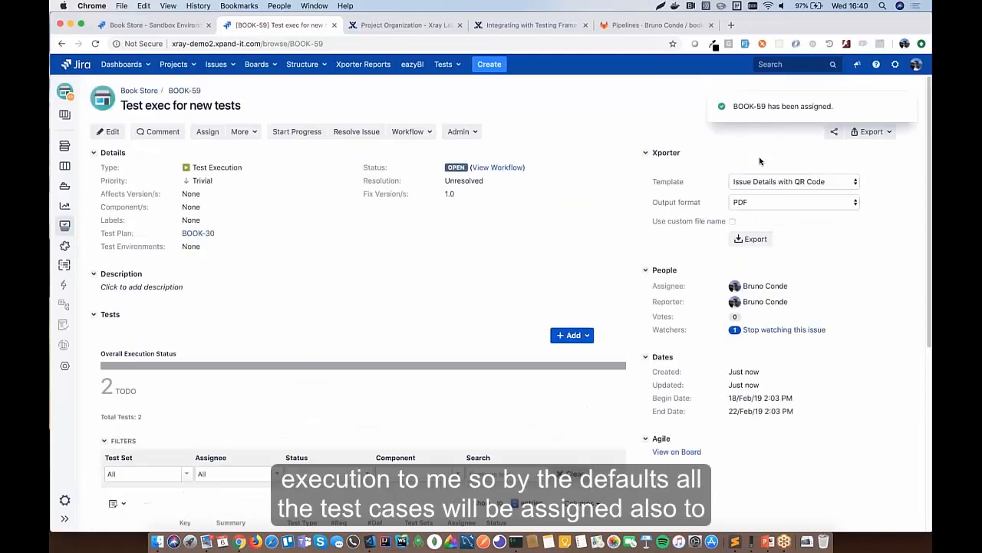
# - Begin reassigning the BOOK-57 test run, then cancel, leaving both runs TODO
pyautogui.scroll(-4, 463, 290)
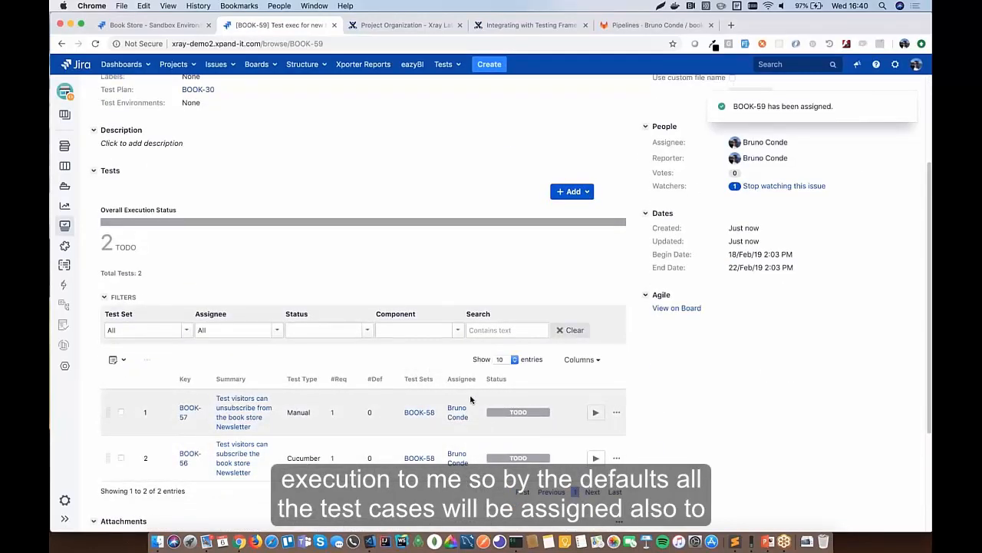
pyautogui.moveTo(456, 455)
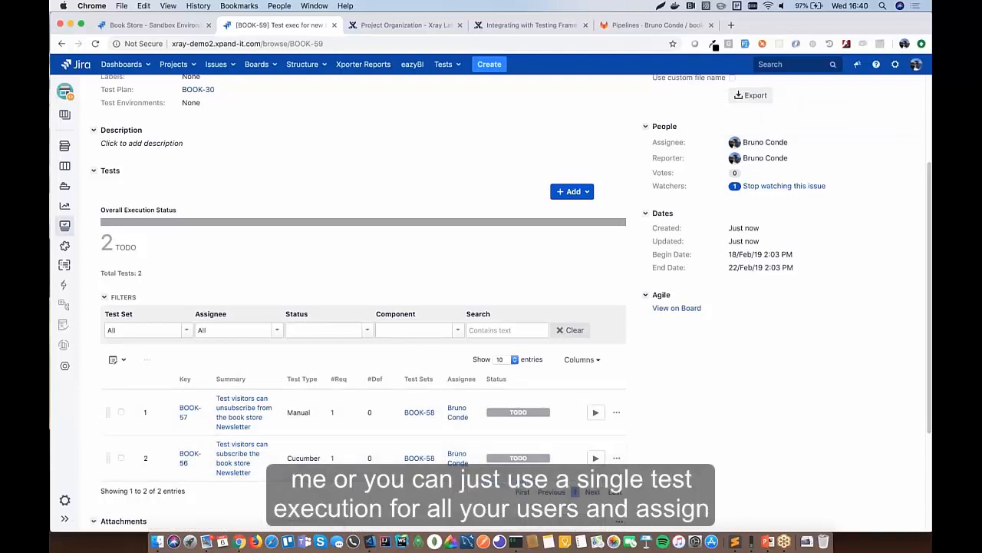
pyautogui.scroll(-2, 614, 384)
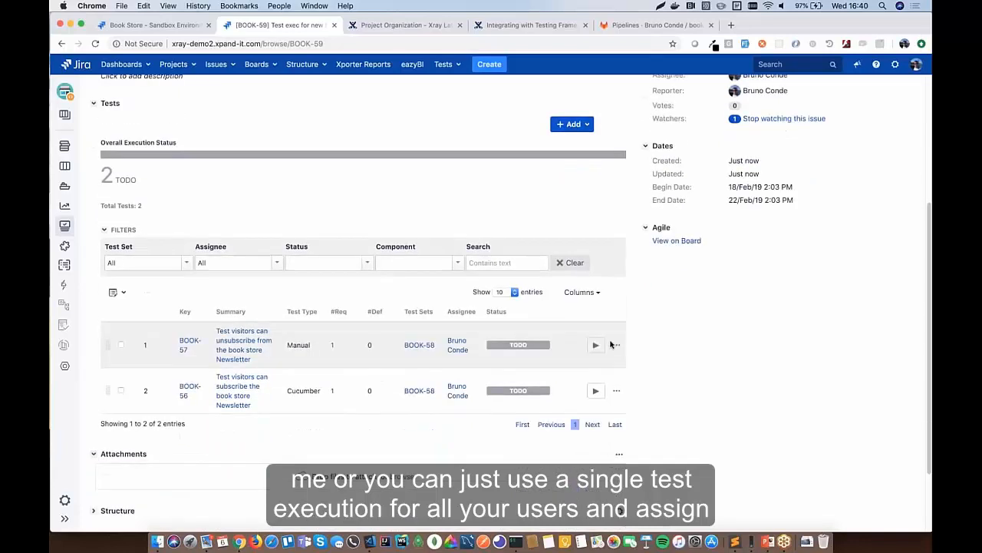
pyautogui.click(616, 344)
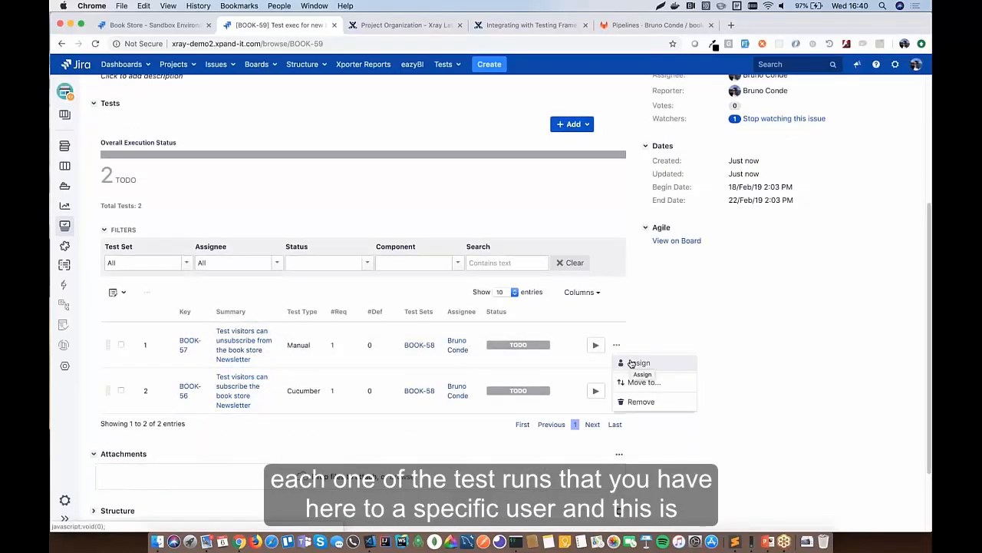
pyautogui.click(631, 362)
pyautogui.click(561, 292)
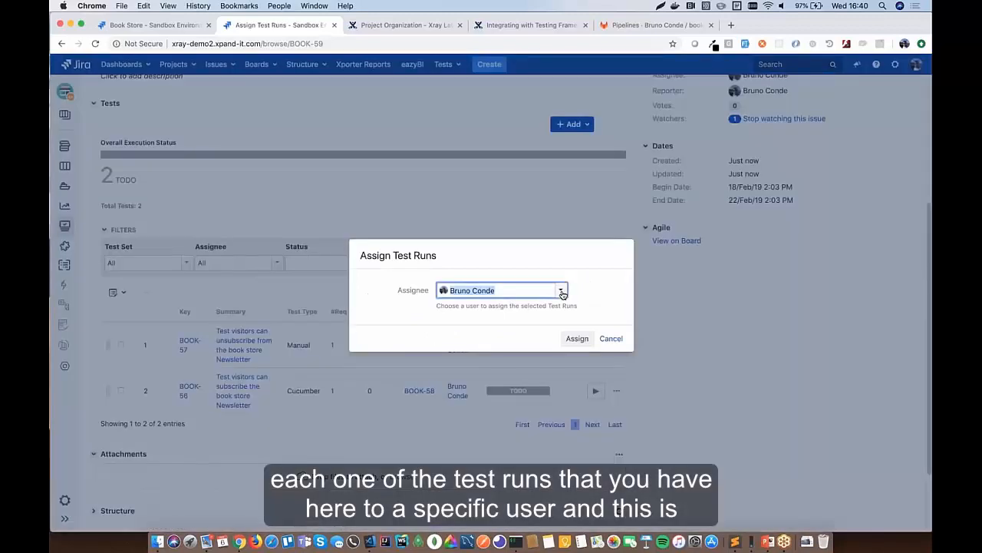
pyautogui.click(562, 292)
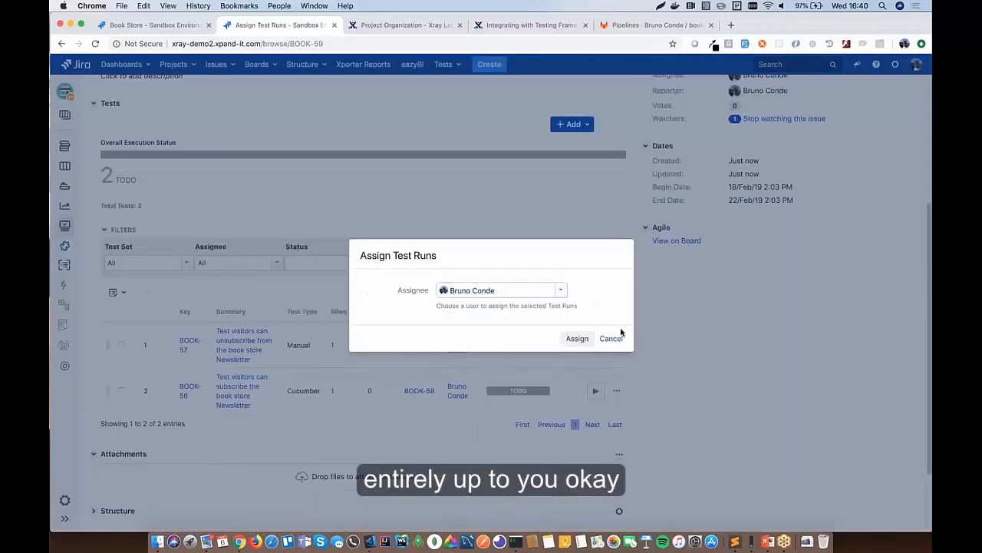
pyautogui.click(612, 338)
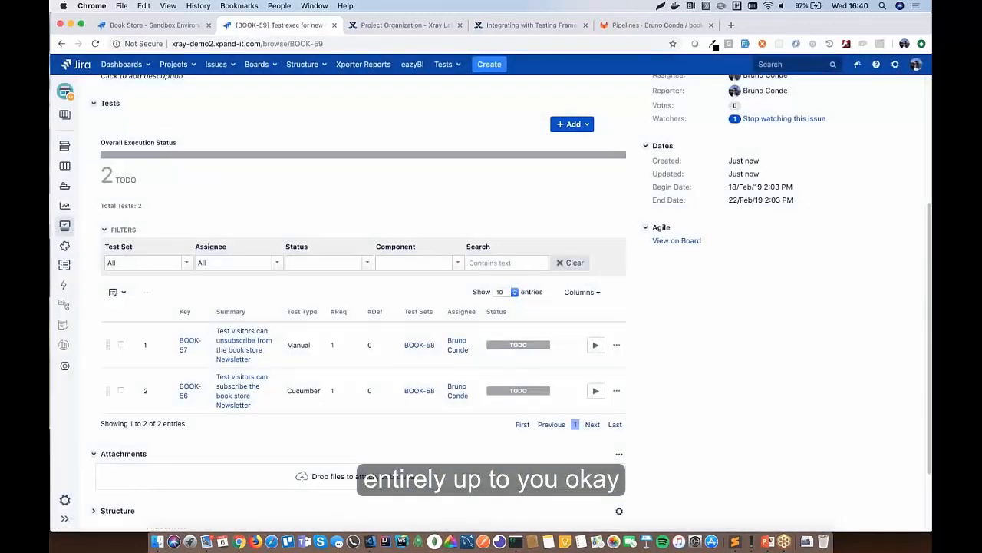
pyautogui.scroll(2, 361, 308)
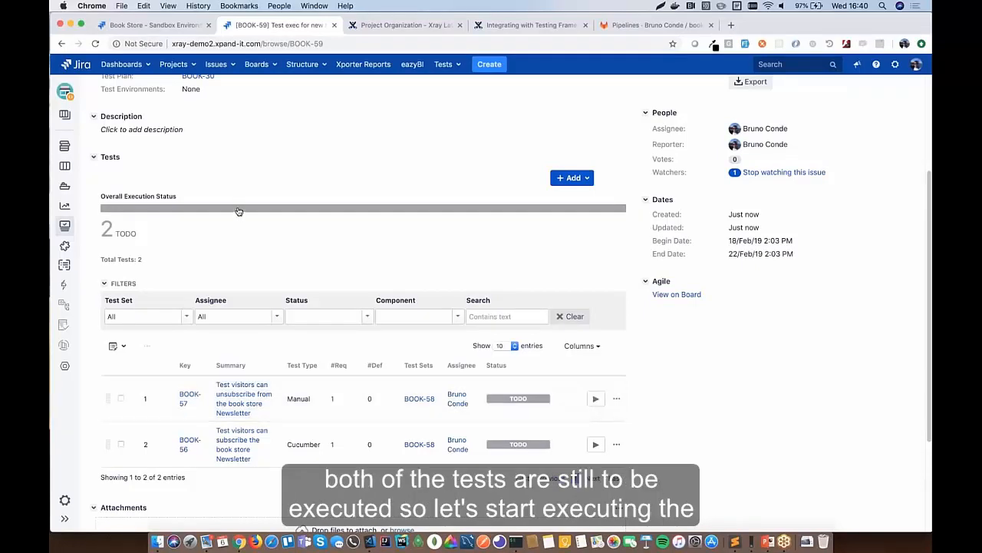
pyautogui.moveTo(239, 212)
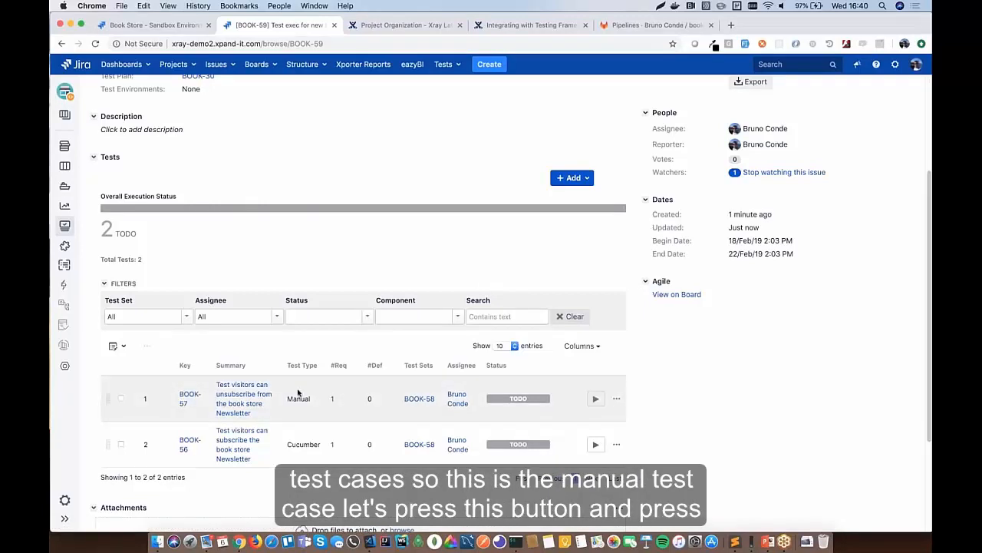
# - Execute BOOK-57 from BOOK-59, stepping to the next test and back to BOOK-57
pyautogui.click(596, 399)
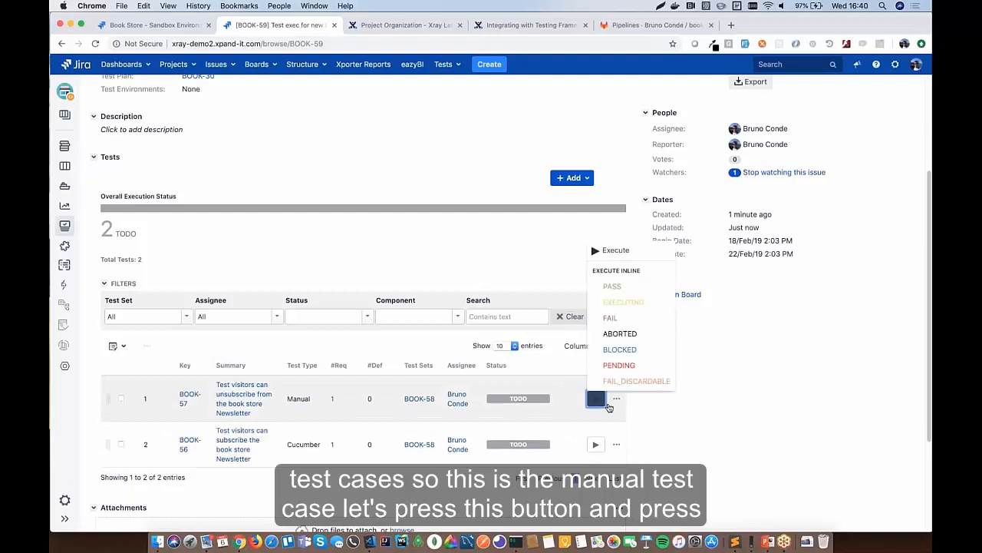
pyautogui.click(631, 254)
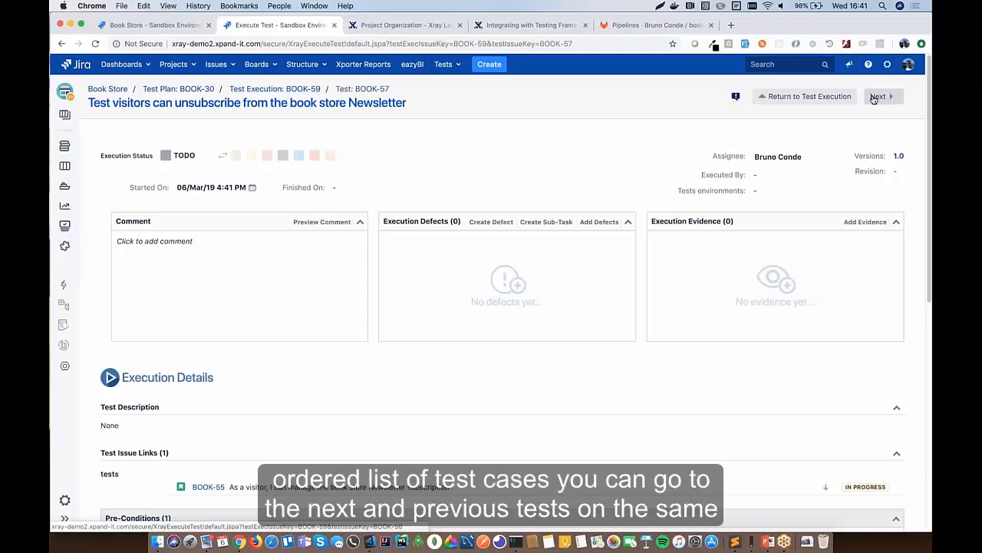
pyautogui.click(877, 97)
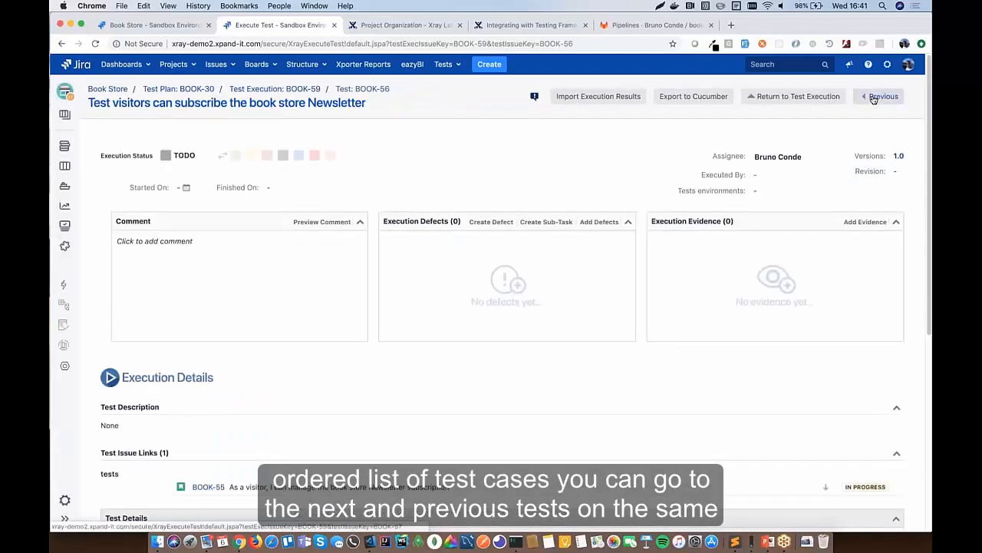
pyautogui.click(880, 97)
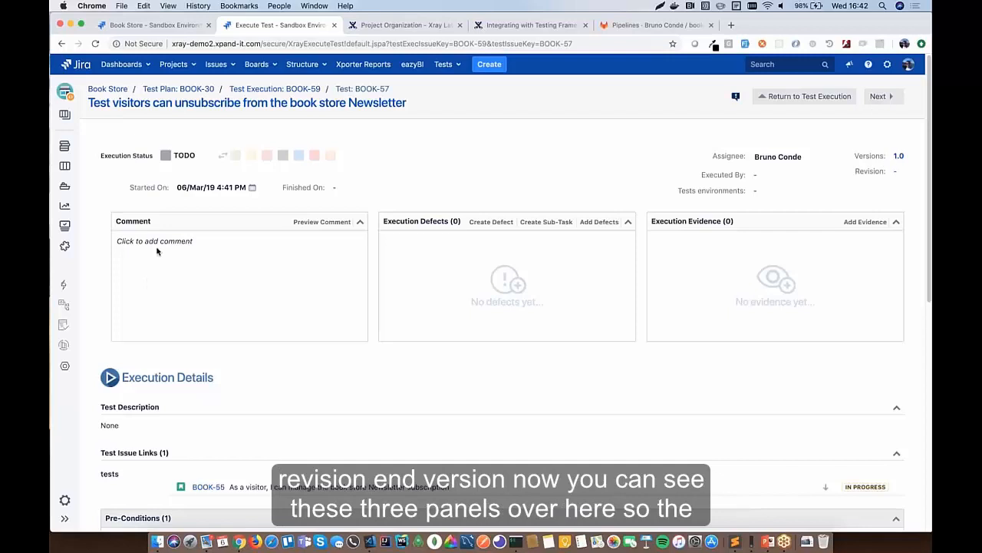
# - Enter 'This test will fail!' as BOOK-57's execution comment, positioning to correct a typo
pyautogui.scroll(-1, 646, 360)
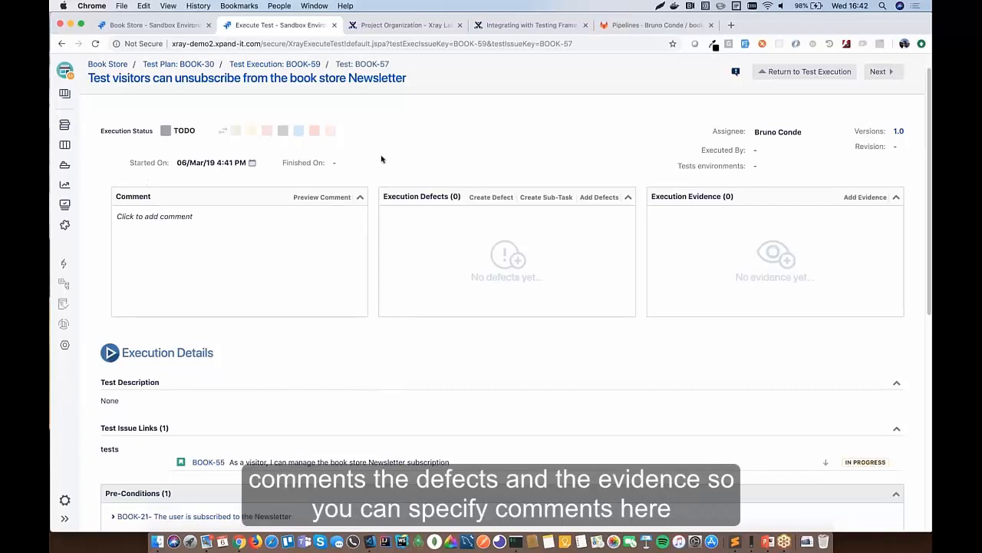
pyautogui.click(188, 215)
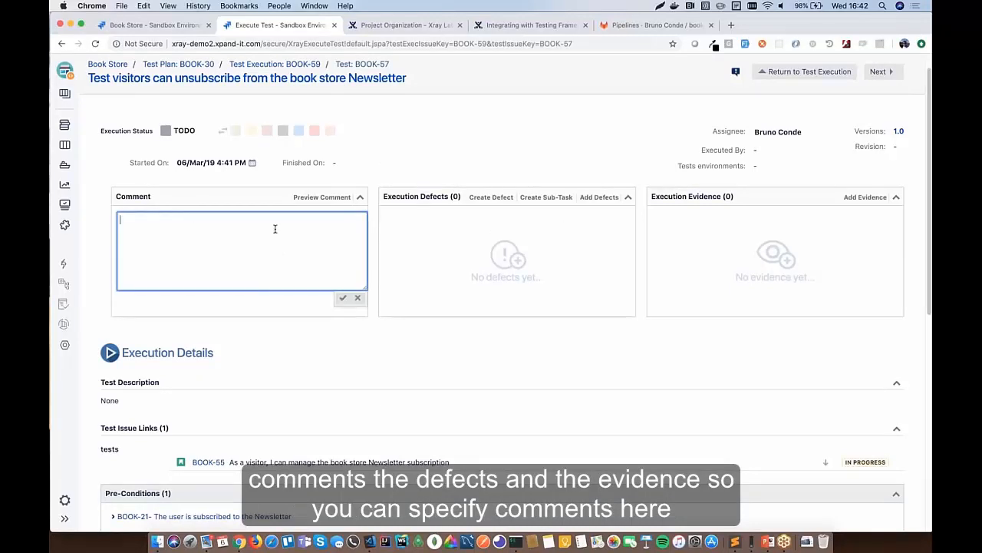
pyautogui.write('This tes will fai')
pyautogui.write('l!')
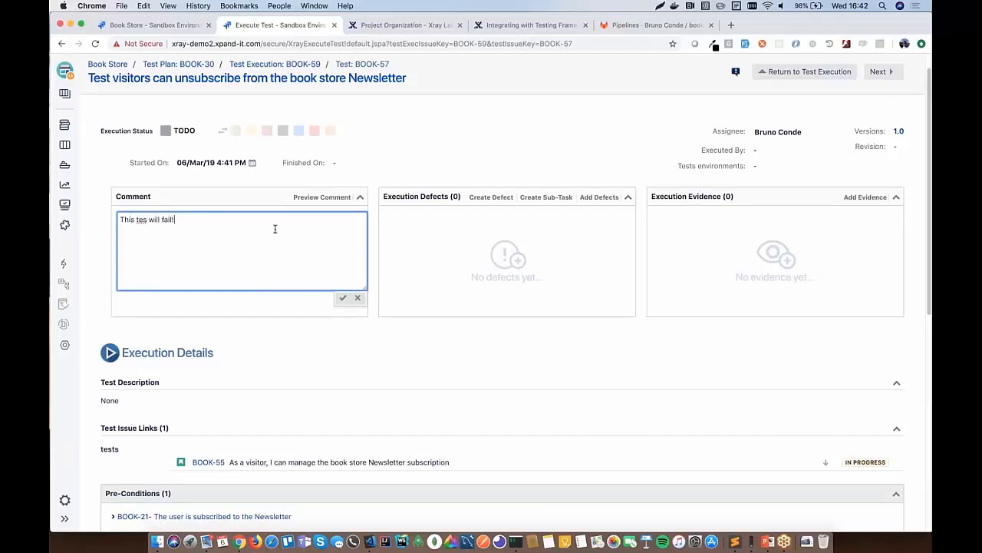
pyautogui.click(147, 220)
# - Fix the typo, save the comment, and create defect BOOK-60 'bug1' for this execution
pyautogui.write('t')
pyautogui.click(343, 298)
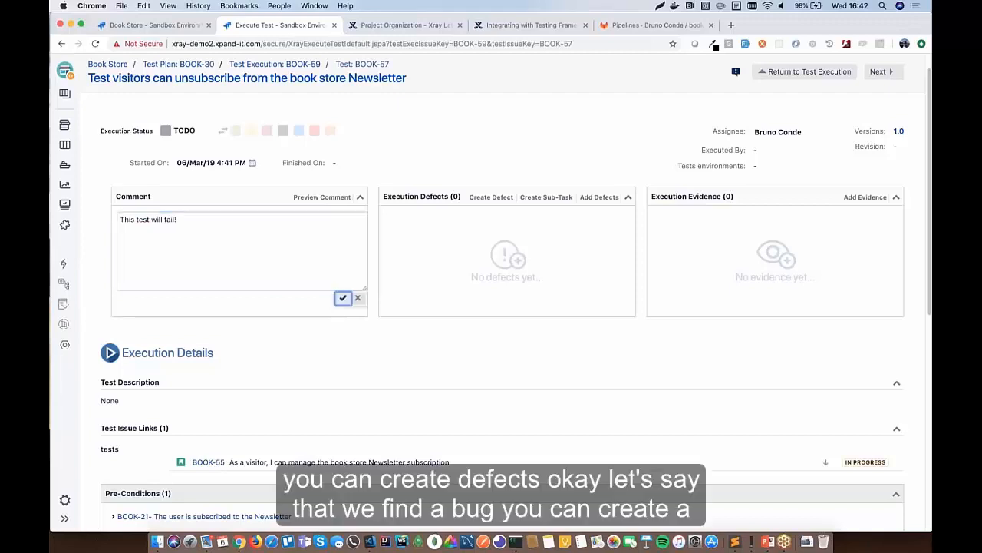
pyautogui.click(491, 197)
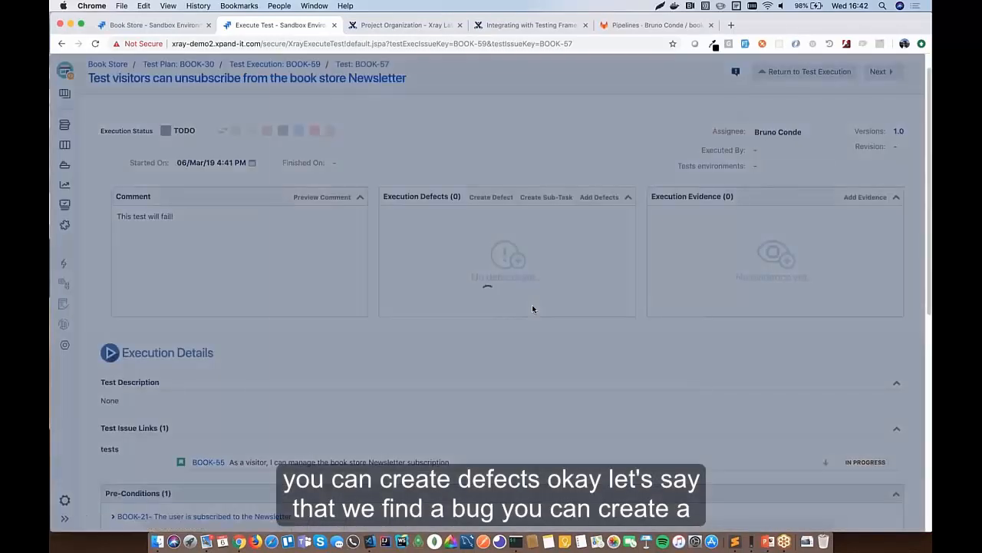
pyautogui.write('bug1')
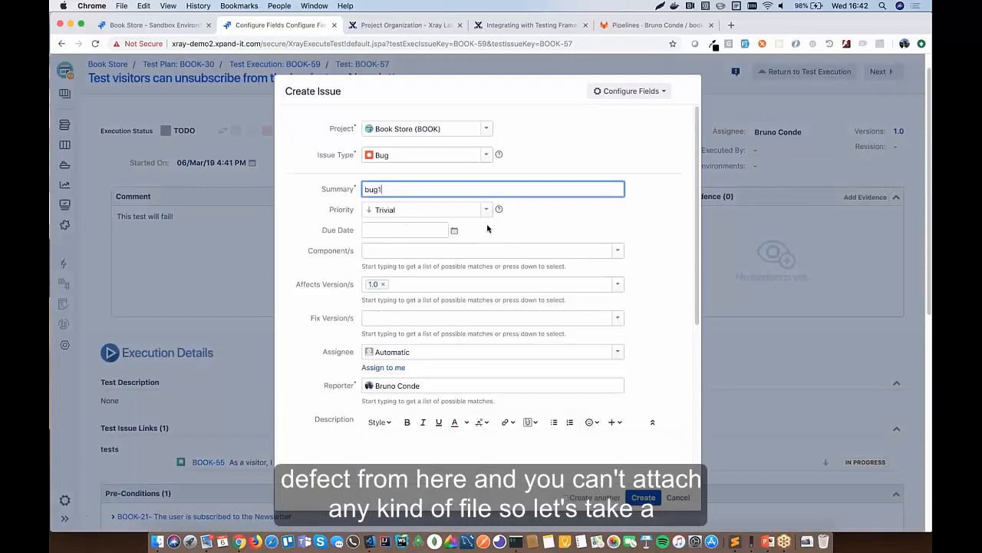
pyautogui.click(644, 497)
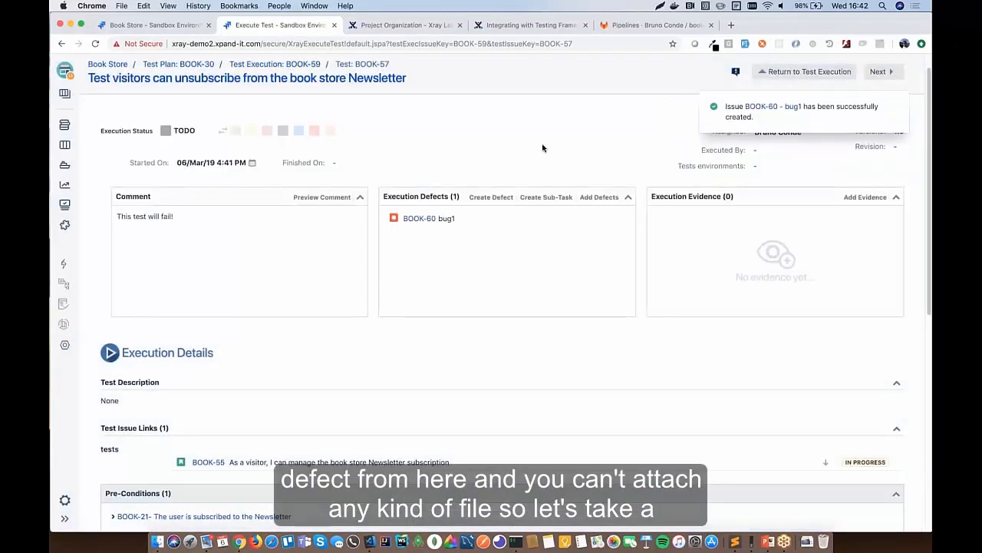
# - Capture the Execution Defects panel as a screenshot to the clipboard
pyautogui.press('super+shift+9')
pyautogui.moveTo(320, 159); pyautogui.dragTo(658, 386)
pyautogui.click(617, 396)
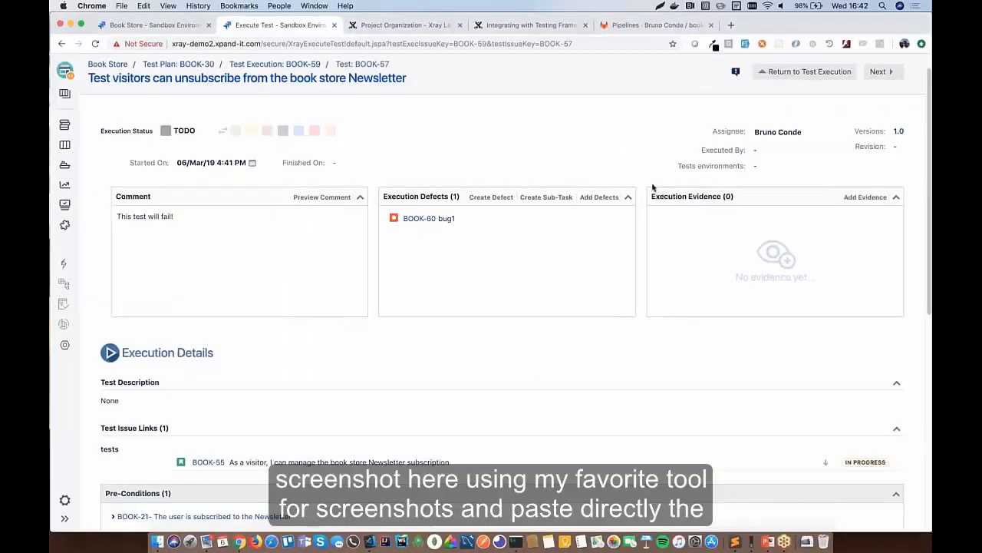
# - Paste the screenshot and upload it as Overall Evidence named screenshot-1.png
pyautogui.press('super+v')
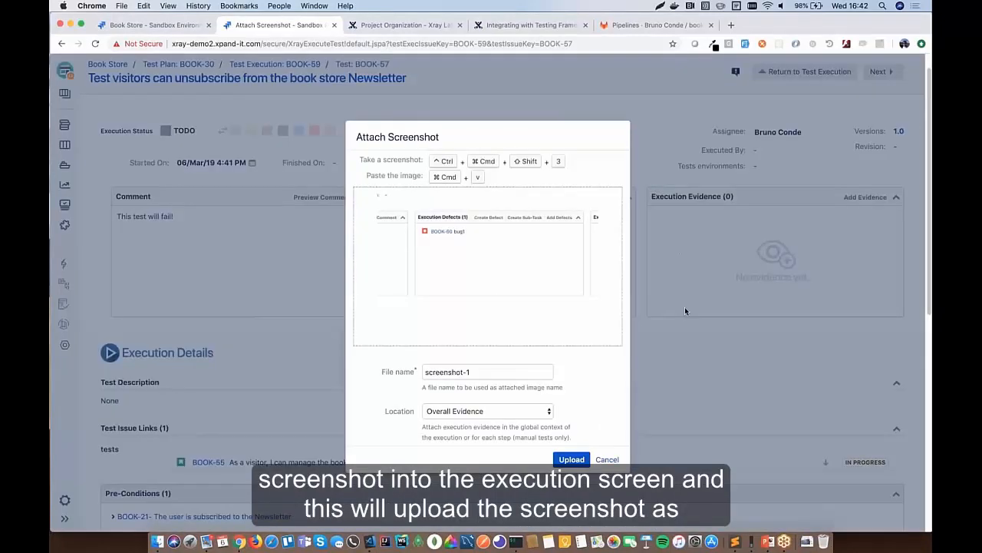
pyautogui.click(572, 458)
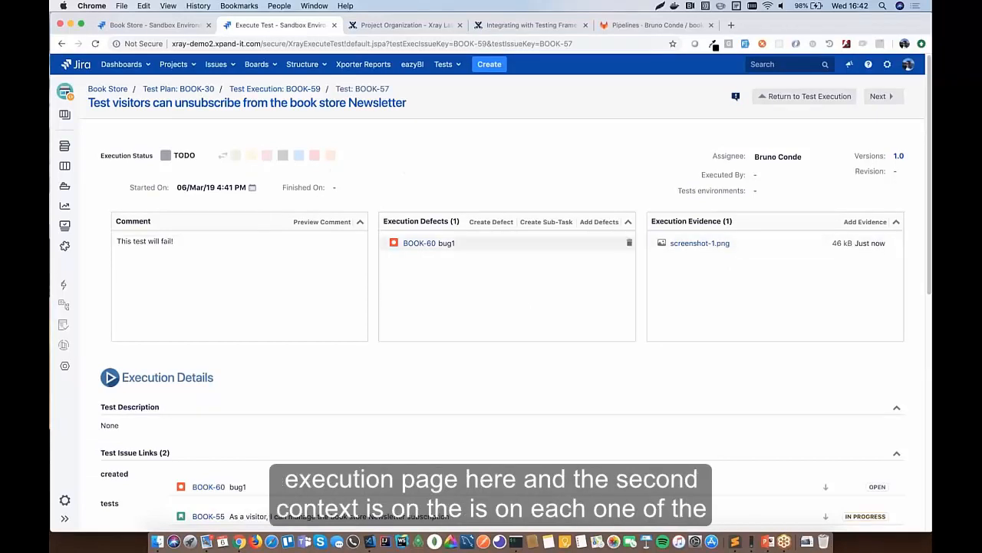
# - Review BOOK-57's execution details and expand pre-condition BOOK-21 under Pre-Conditions
pyautogui.scroll(-5, 538, 248)
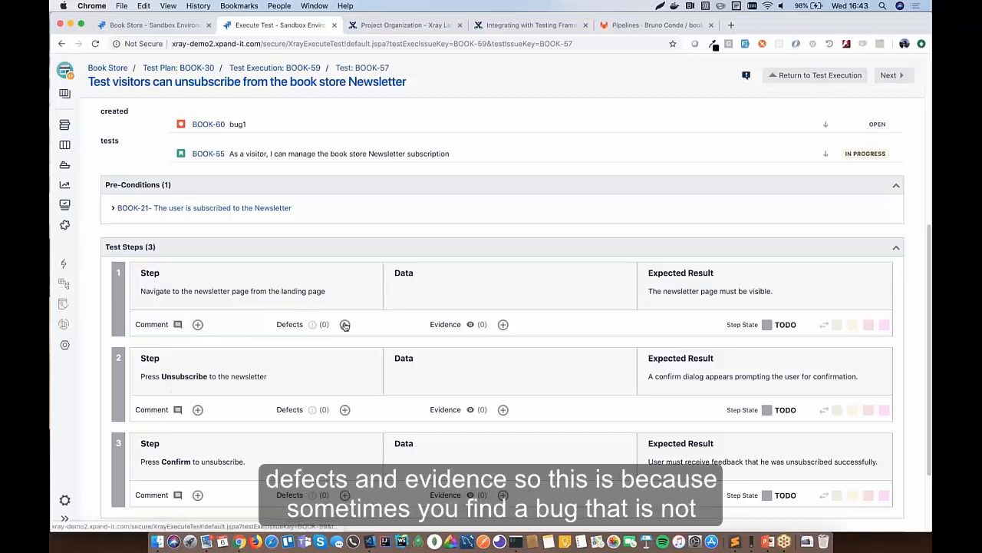
pyautogui.scroll(4, 545, 223)
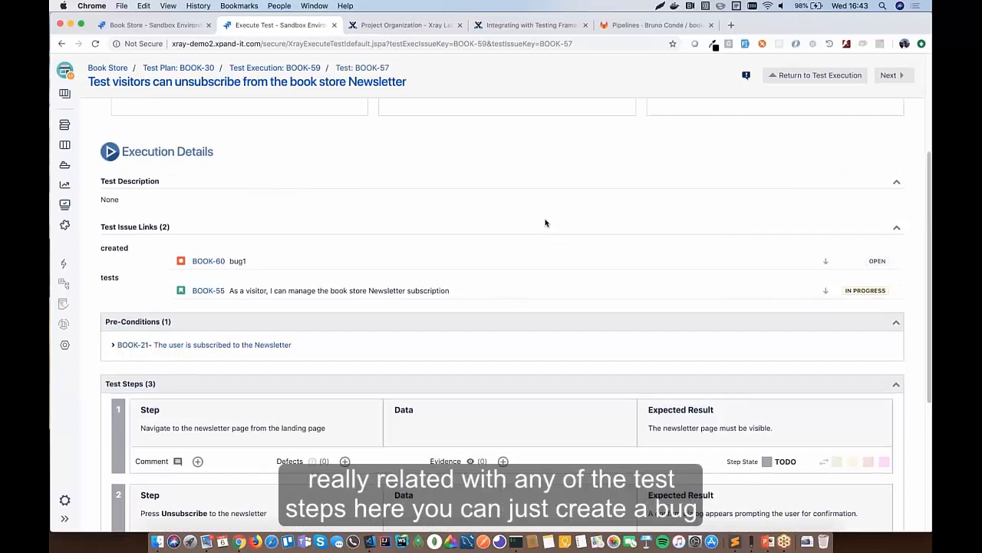
pyautogui.scroll(-3, 545, 222)
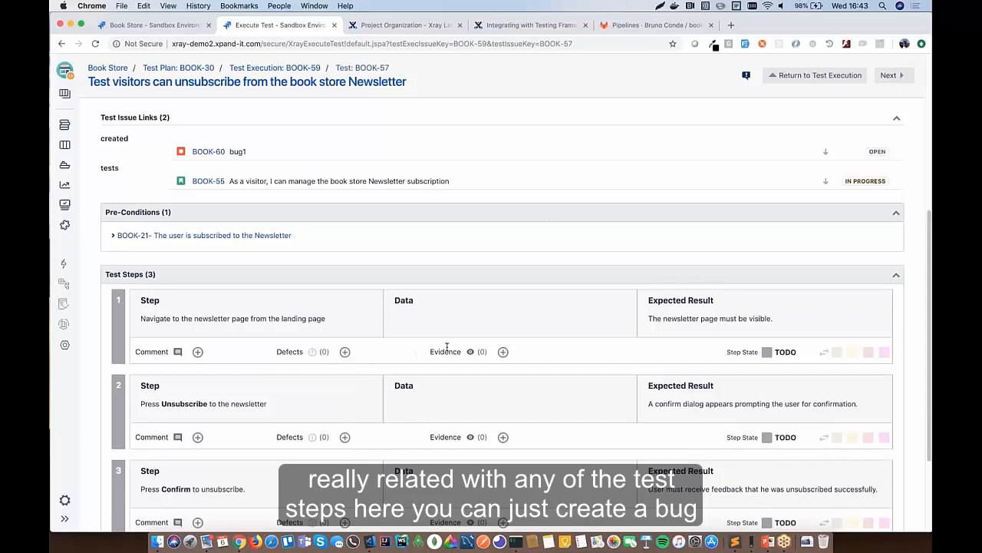
pyautogui.scroll(8, 447, 347)
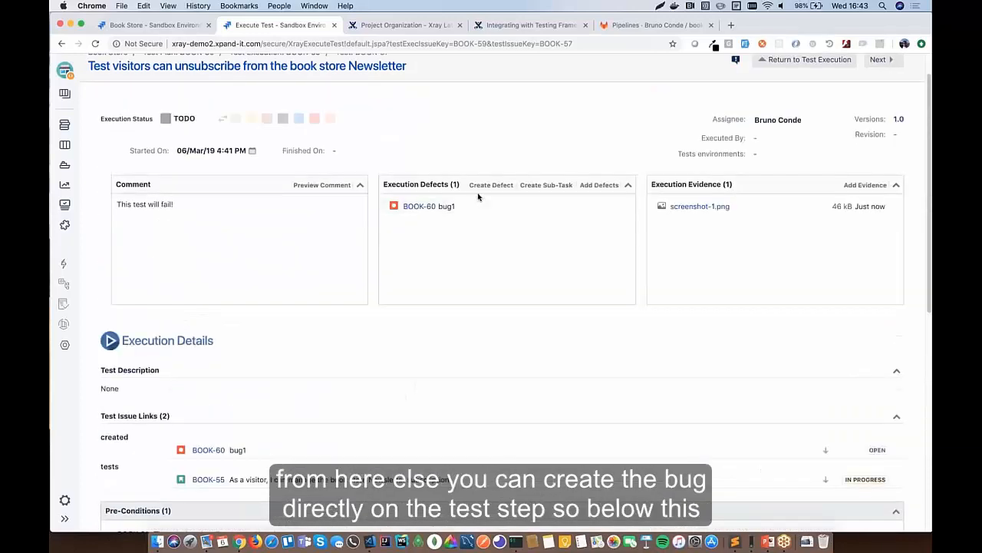
pyautogui.scroll(-7, 360, 436)
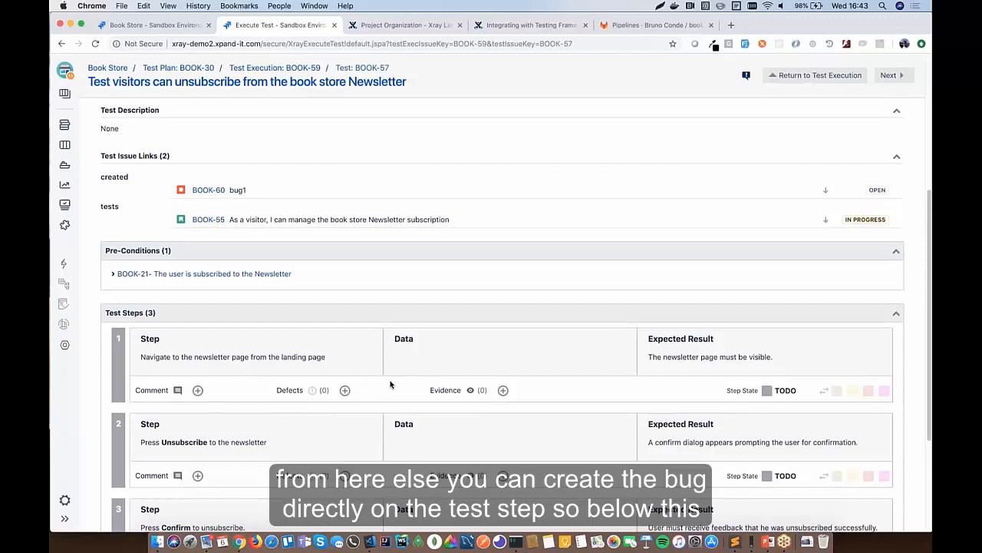
pyautogui.scroll(3, 390, 384)
pyautogui.scroll(-1, 287, 147)
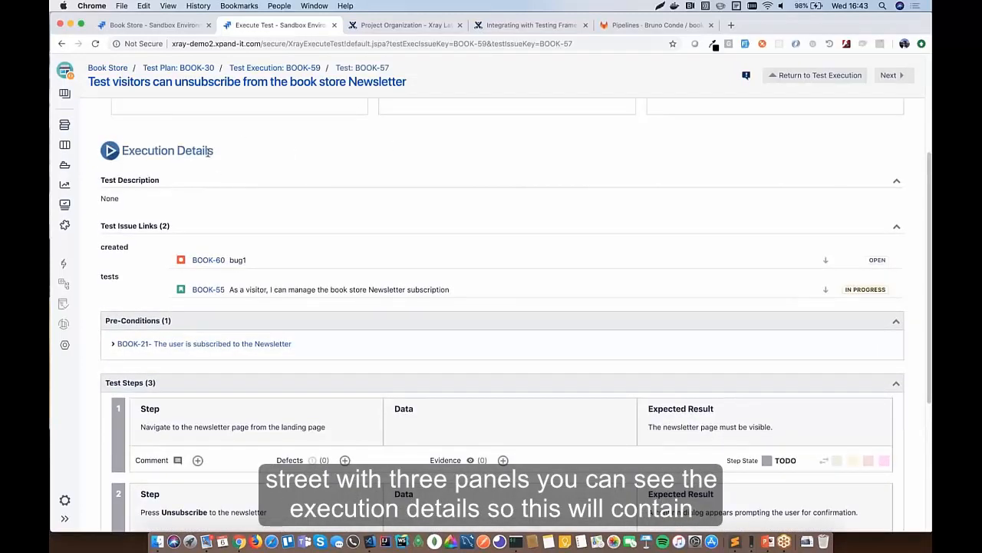
pyautogui.scroll(-1, 212, 153)
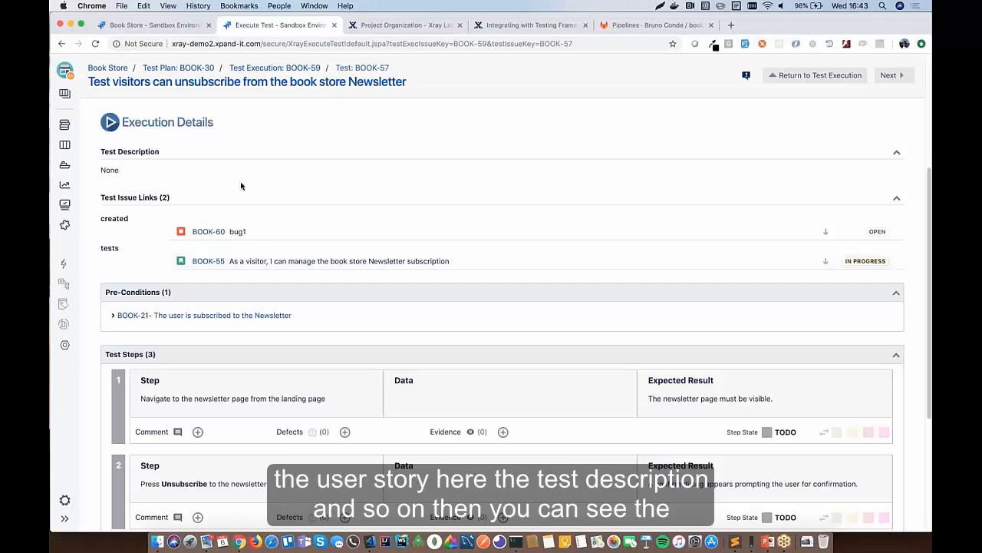
pyautogui.click(112, 315)
pyautogui.scroll(-3, 492, 307)
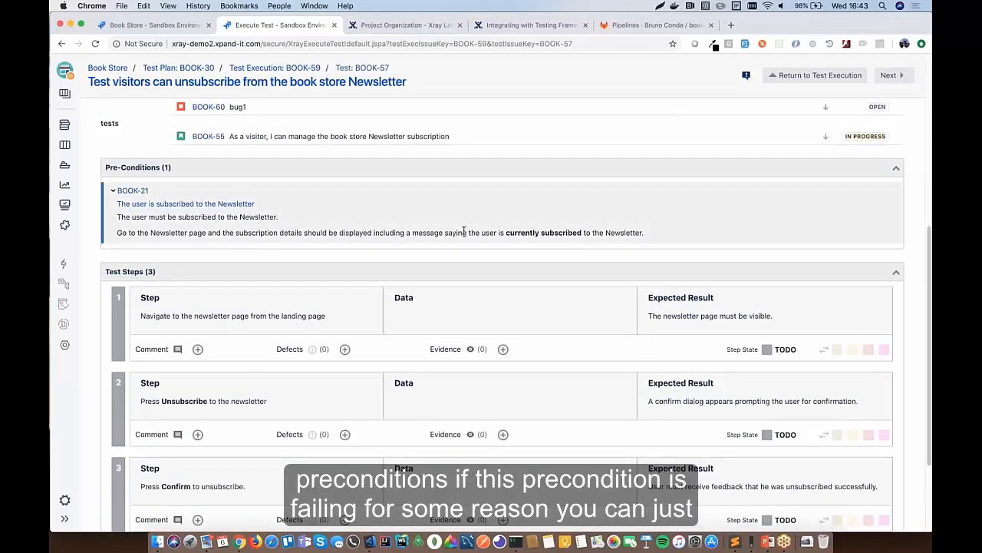
pyautogui.scroll(10, 462, 228)
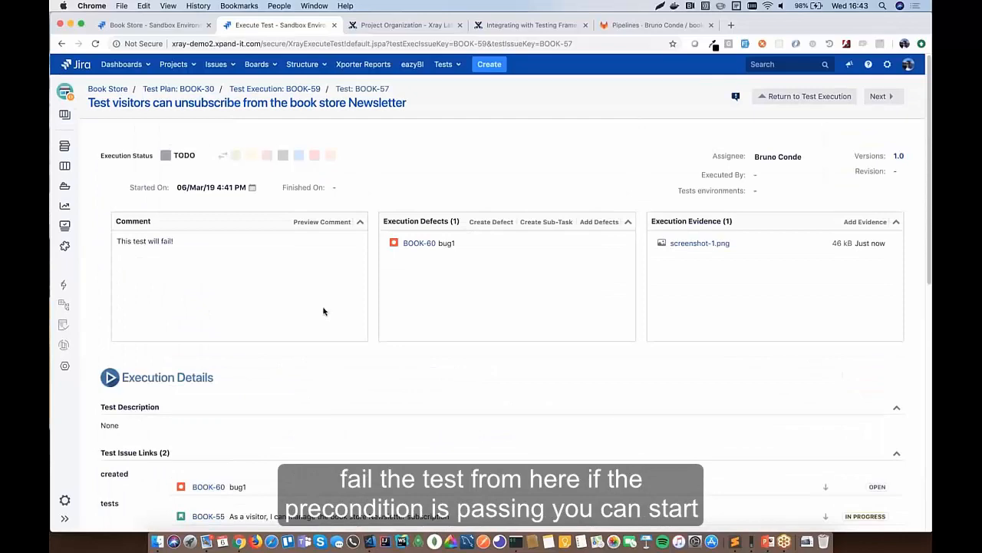
# - Mark steps 1 and 2 PASS and step 3 FAIL, then open step 3's defect options
pyautogui.scroll(-10, 469, 254)
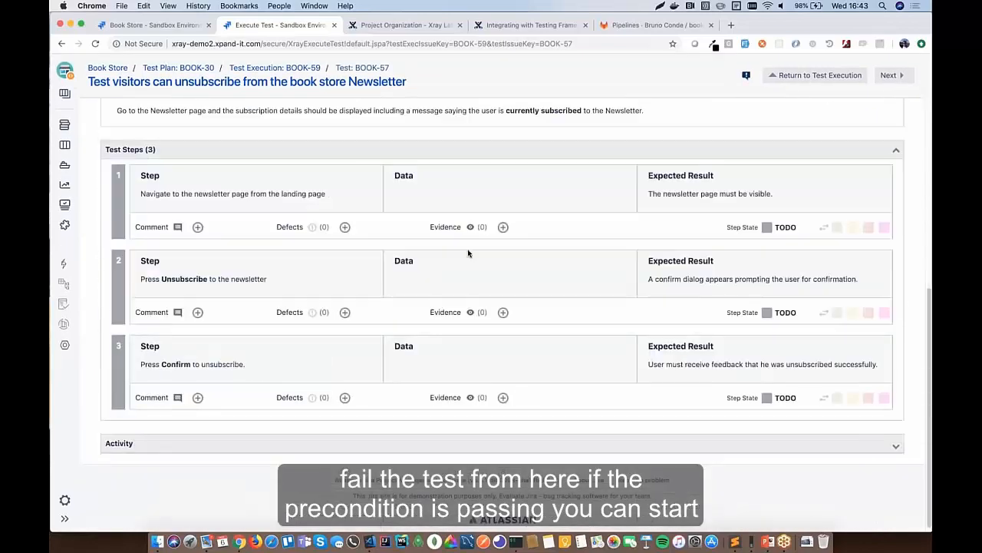
pyautogui.click(838, 227)
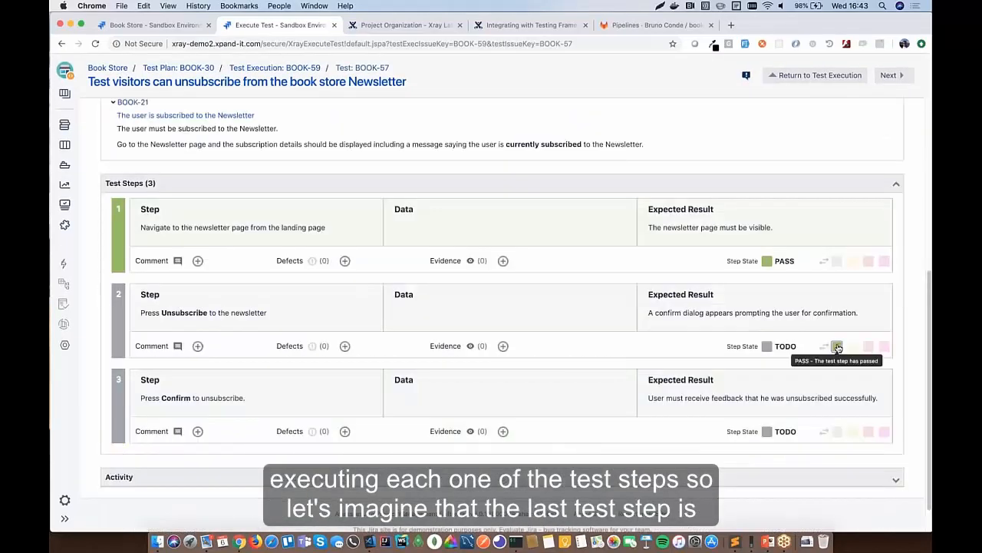
pyautogui.click(837, 347)
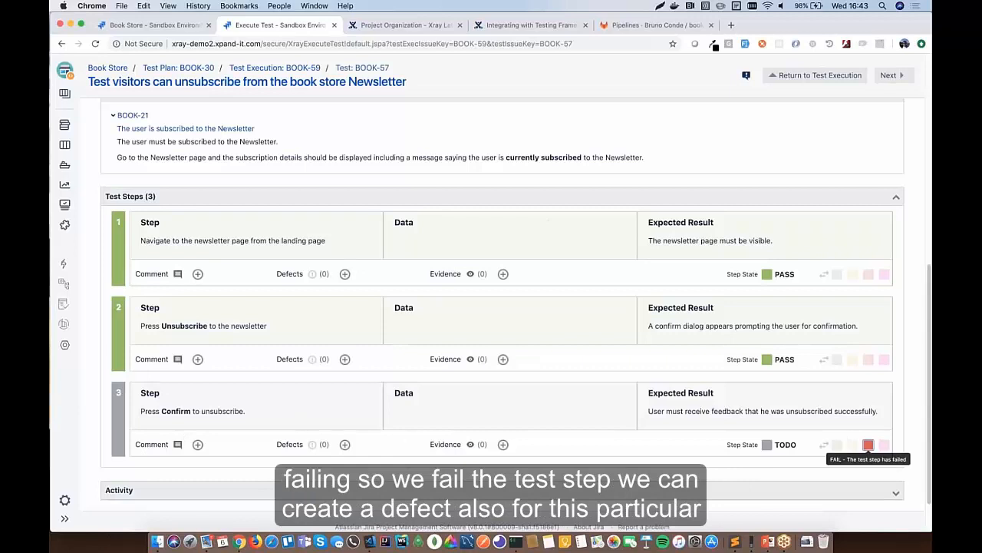
pyautogui.click(868, 444)
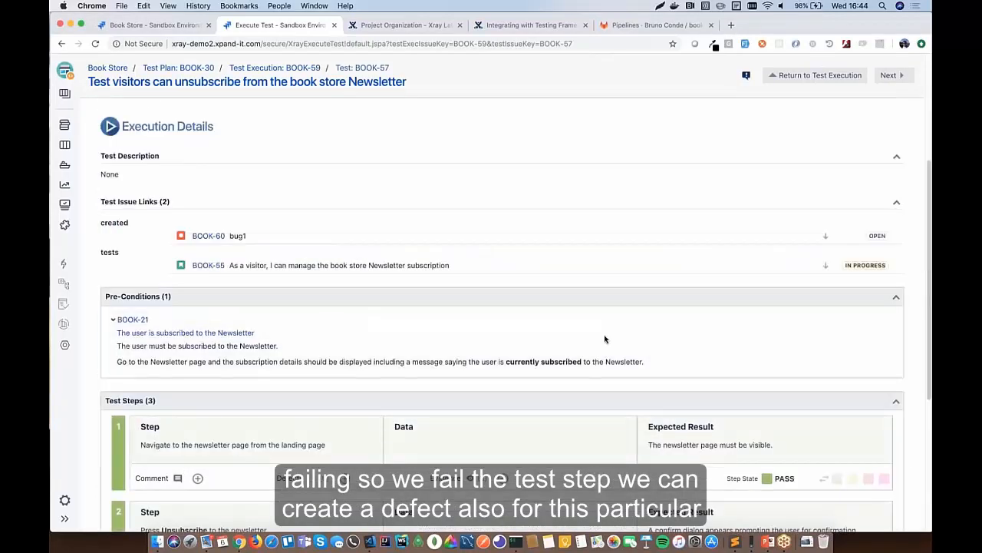
pyautogui.scroll(-5, 340, 397)
pyautogui.click(345, 393)
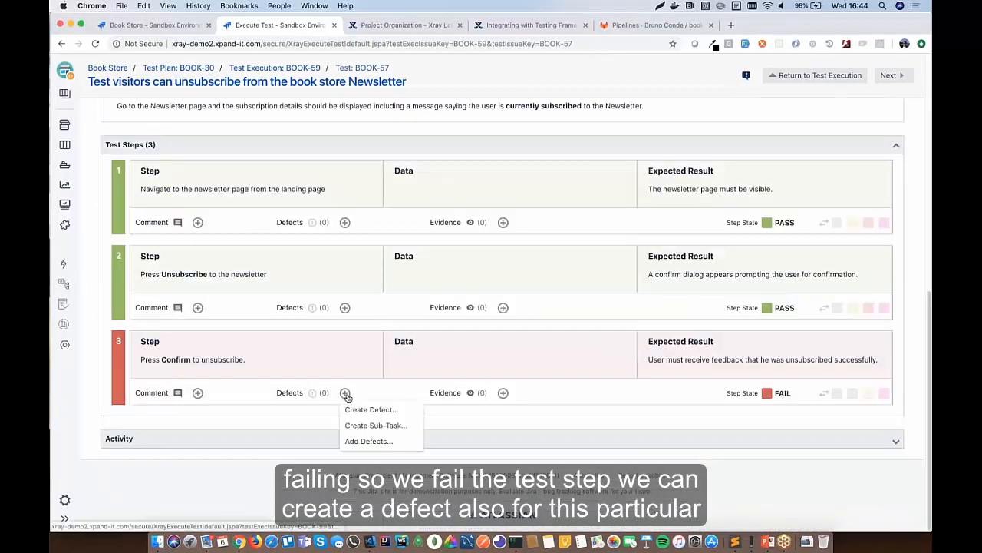
# - Create bug BOOK-61 'def for step' for failed step 3 and open it in a new tab
pyautogui.click(357, 406)
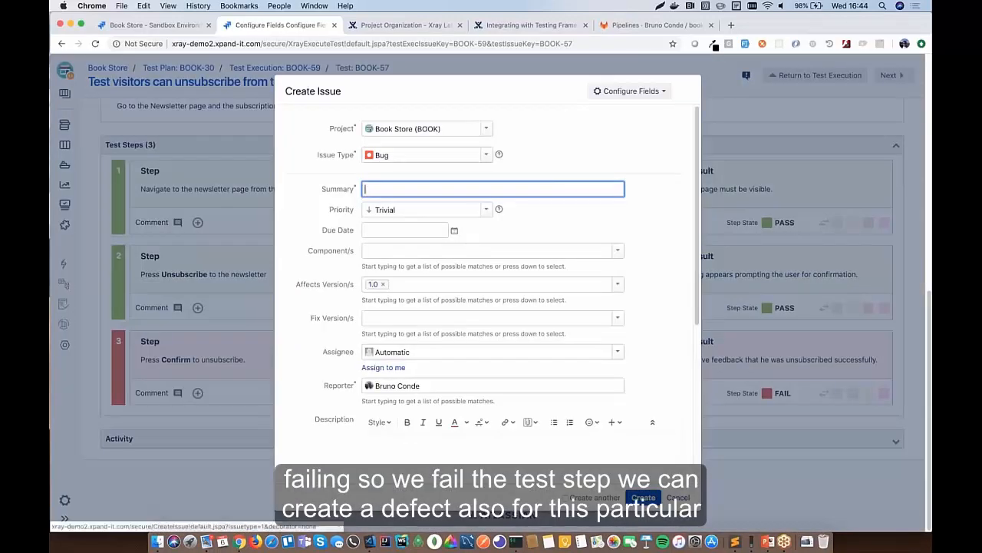
pyautogui.write('def')
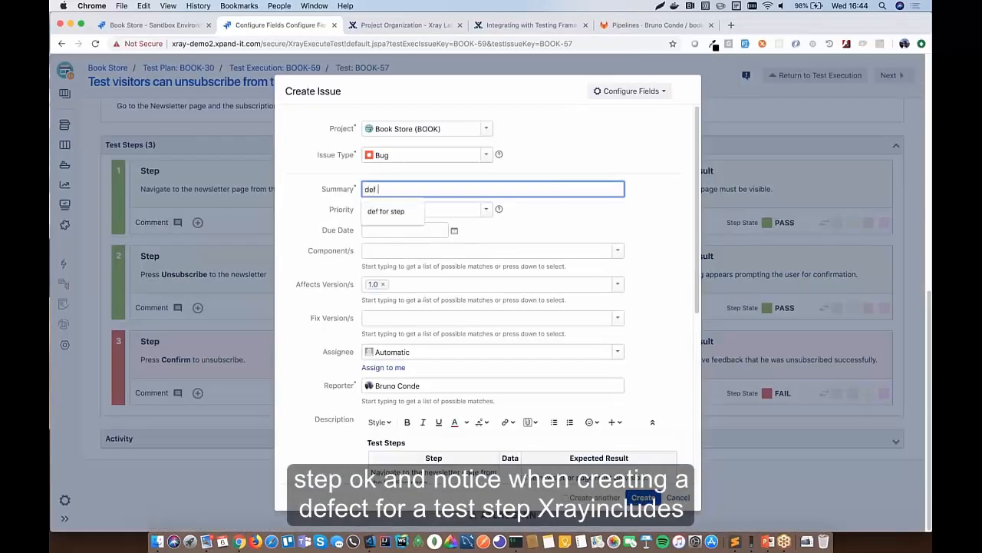
pyautogui.write(' for step')
pyautogui.click(616, 153)
pyautogui.scroll(-3, 538, 219)
pyautogui.scroll(-1, 538, 219)
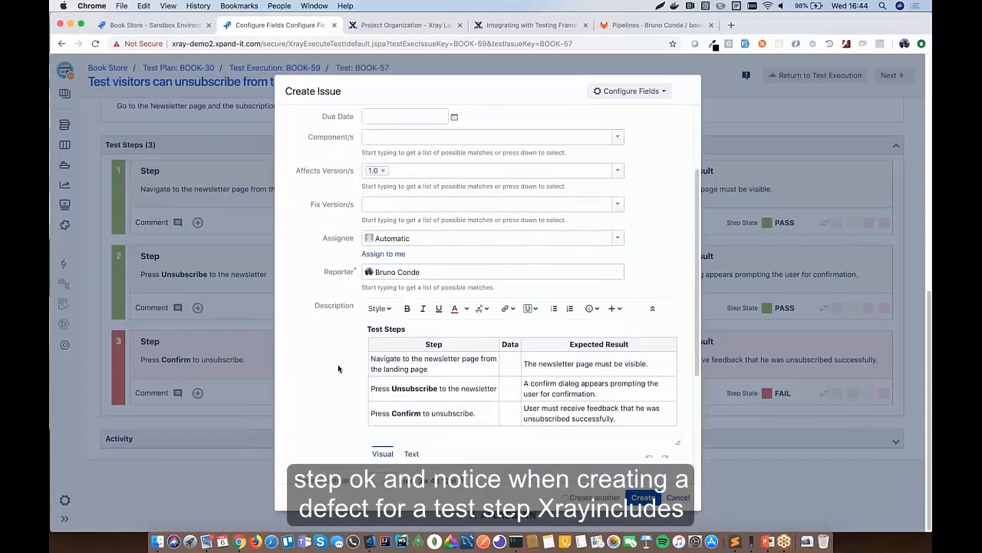
pyautogui.scroll(-3, 344, 361)
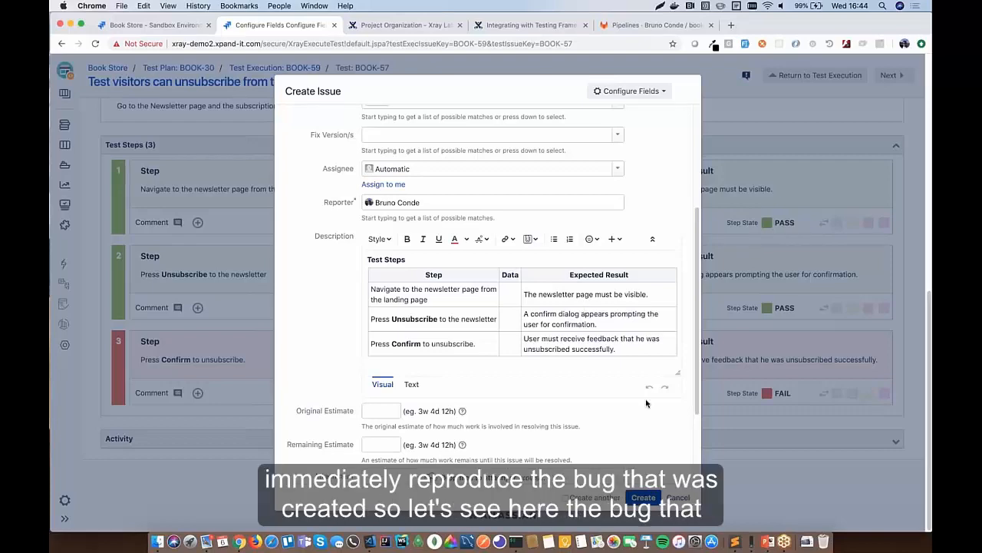
pyautogui.scroll(-2, 646, 403)
pyautogui.scroll(-2, 646, 403)
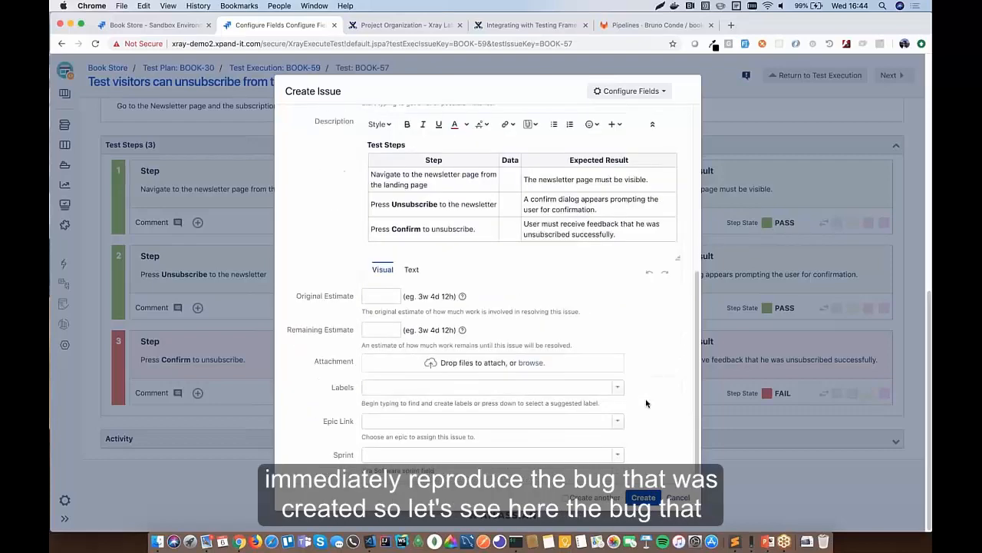
pyautogui.click(644, 497)
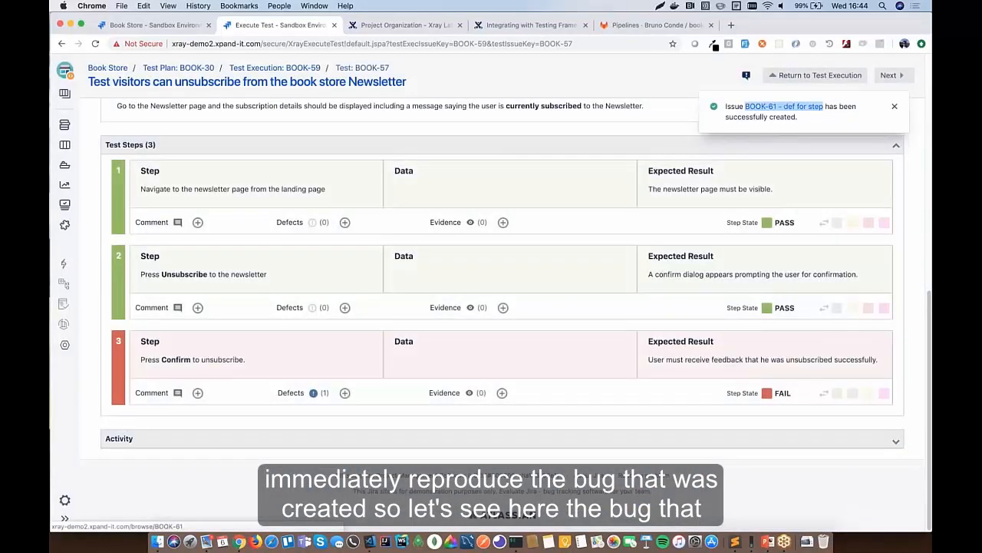
pyautogui.rightClick(779, 106)
pyautogui.click(731, 113)
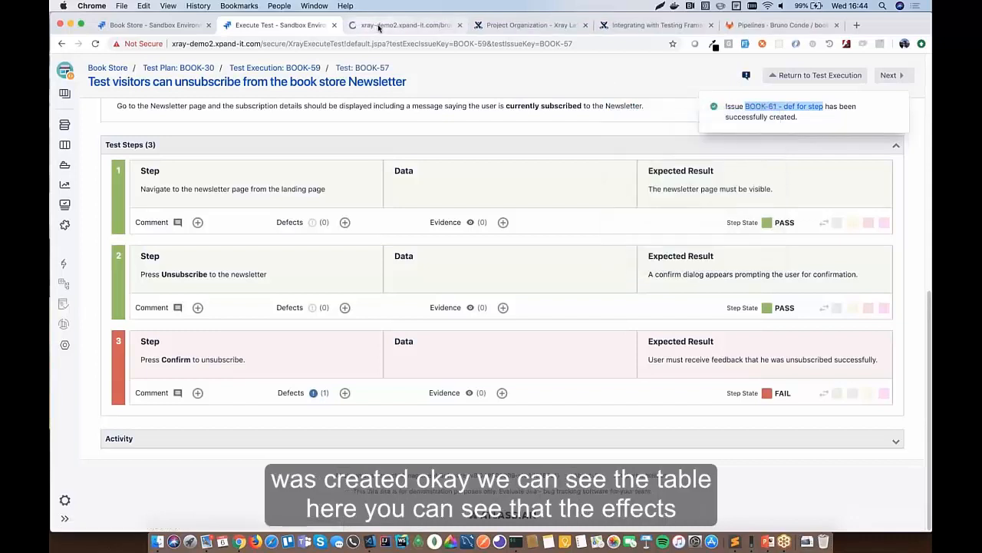
# - Confirm BOOK-61 links to BOOK-55, BOOK-57 and BOOK-59, then return to the BOOK-57 test run
pyautogui.click(407, 25)
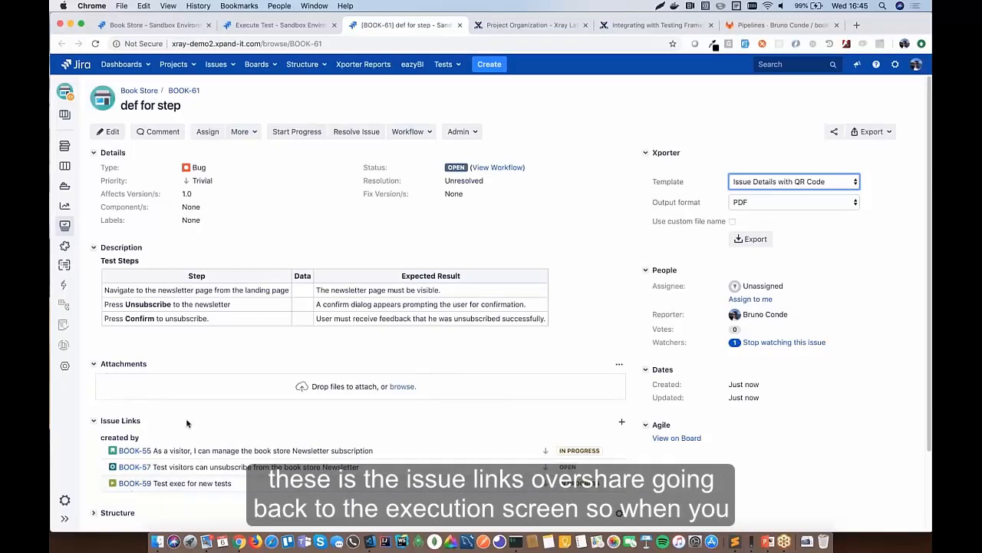
pyautogui.click(280, 25)
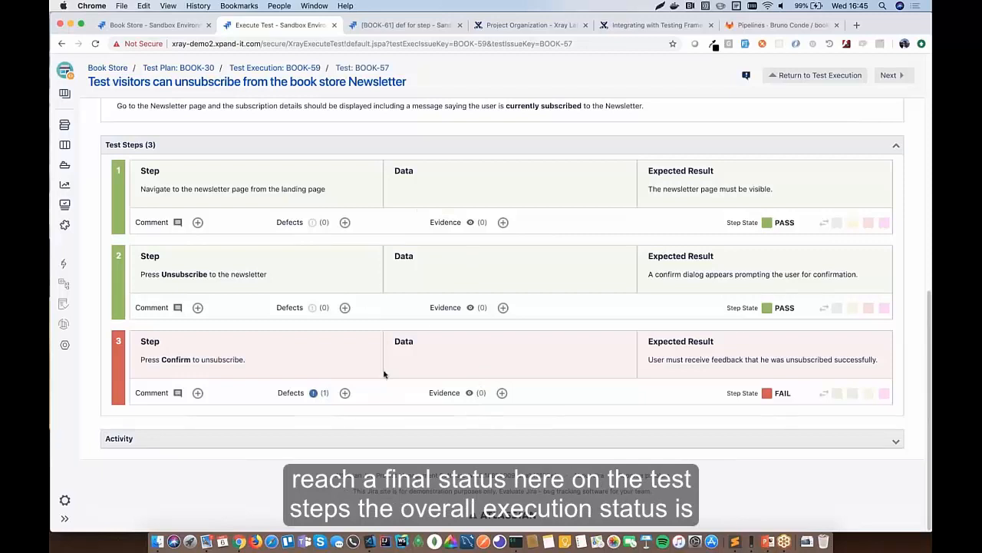
# - Expand the BOOK-57 run's Activity panel and scroll through all recorded execution entries
pyautogui.scroll(10, 384, 374)
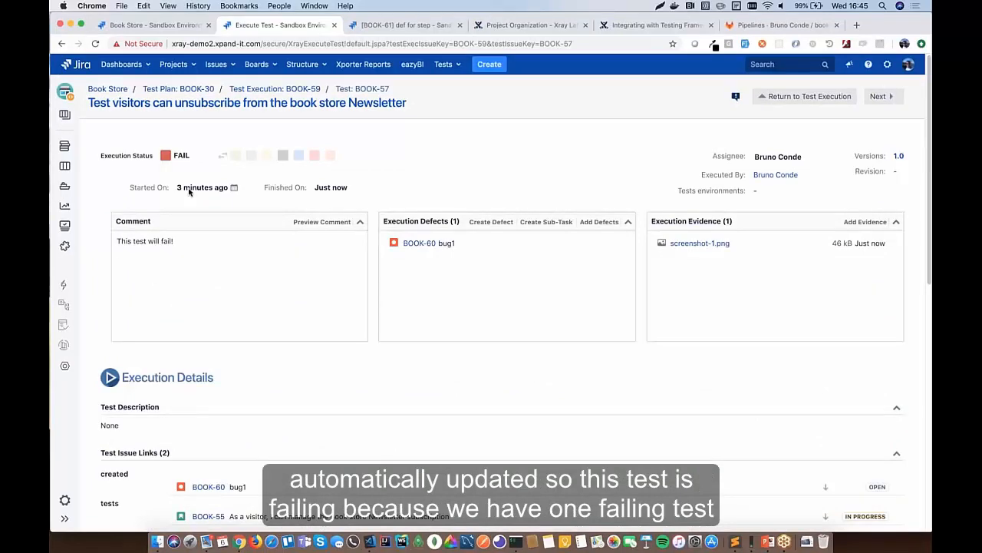
pyautogui.scroll(-10, 188, 191)
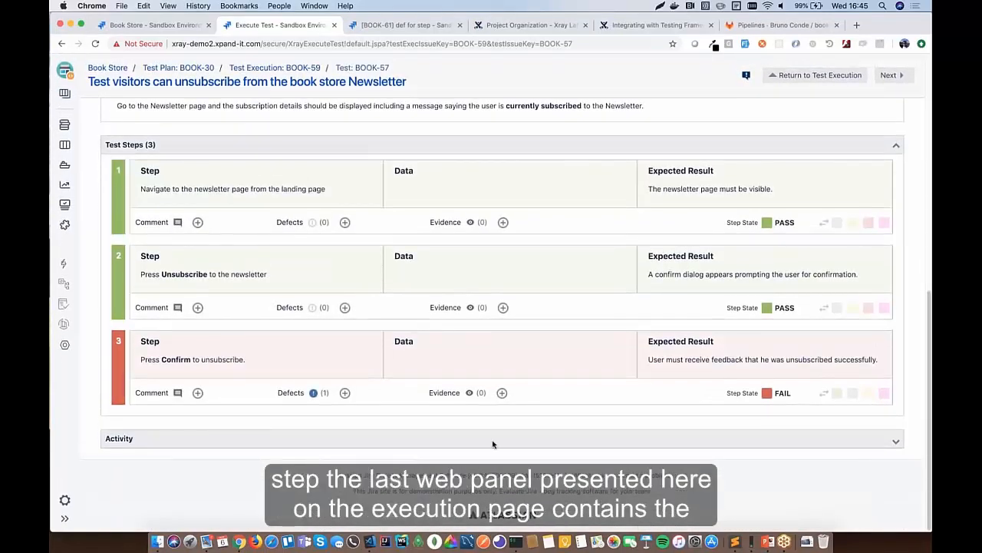
pyautogui.click(896, 444)
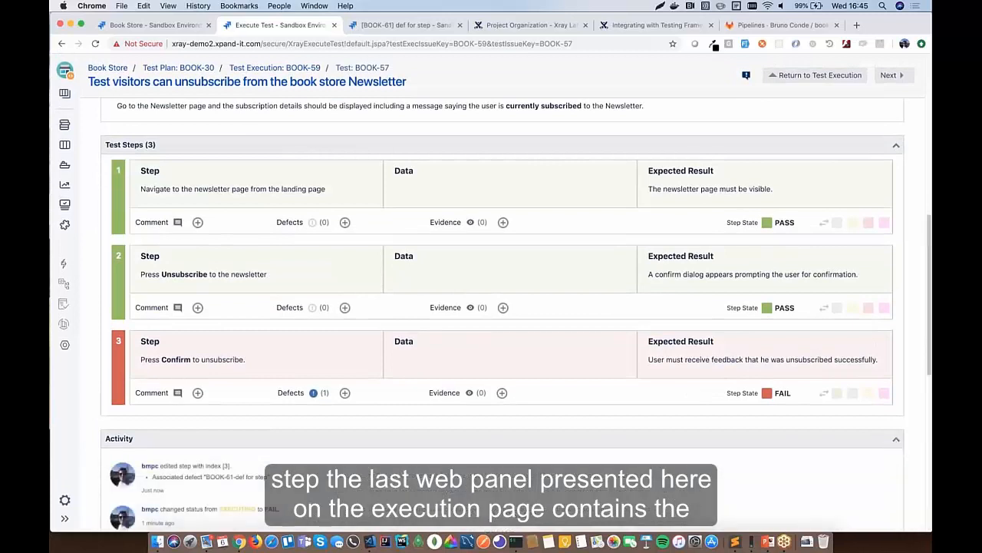
pyautogui.scroll(-5, 896, 443)
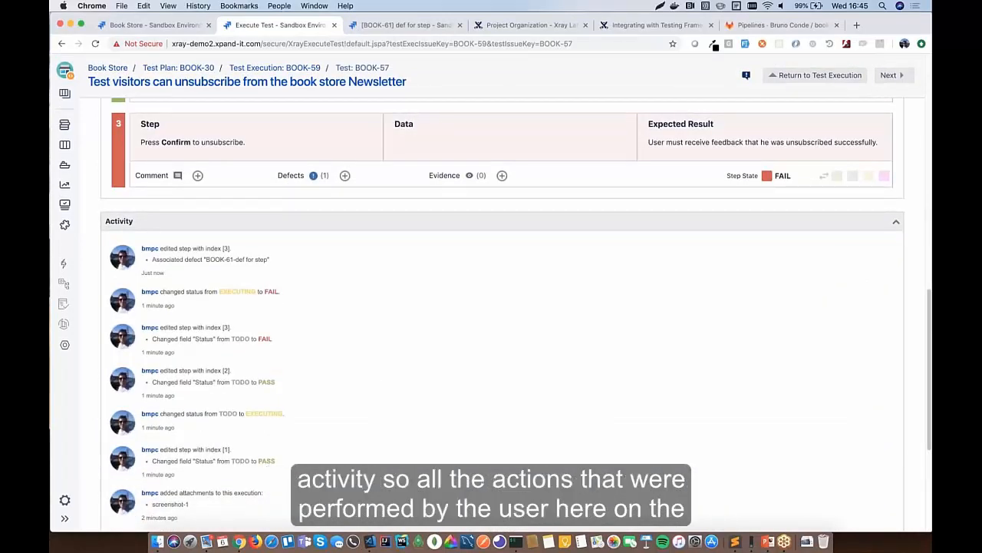
pyautogui.scroll(-5, 650, 338)
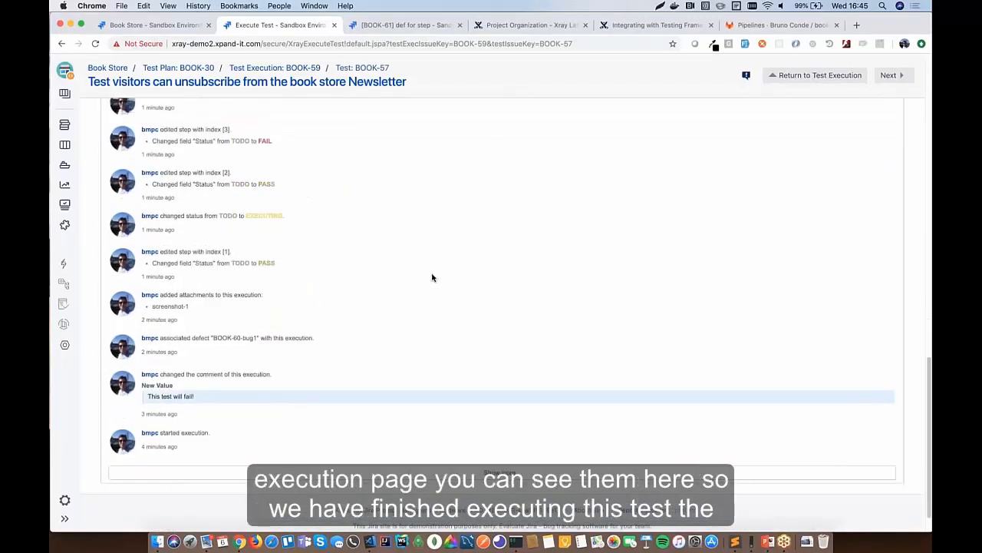
pyautogui.scroll(15, 432, 279)
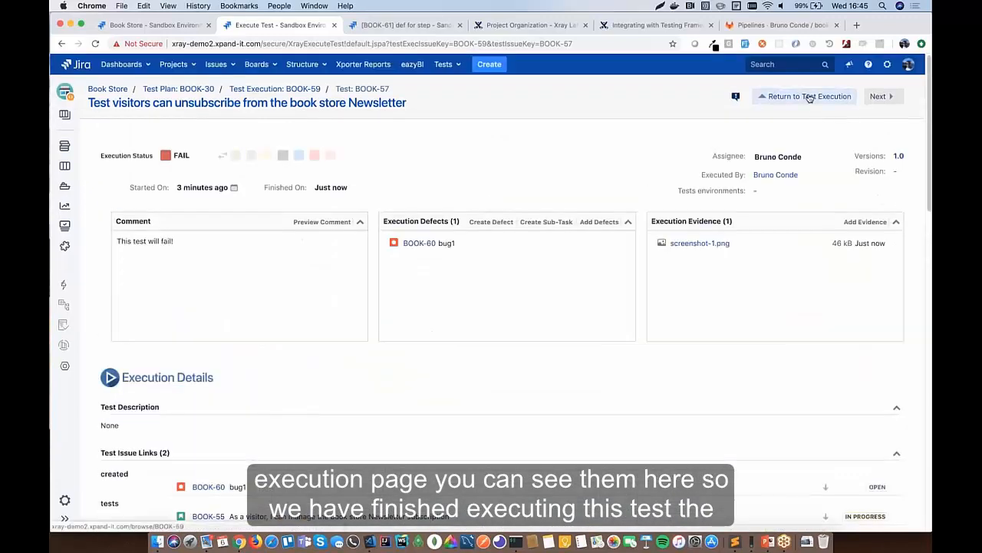
# - Return to Test Execution BOOK-59 and review its Tests table: BOOK-57 FAIL, BOOK-56 TODO
pyautogui.click(809, 98)
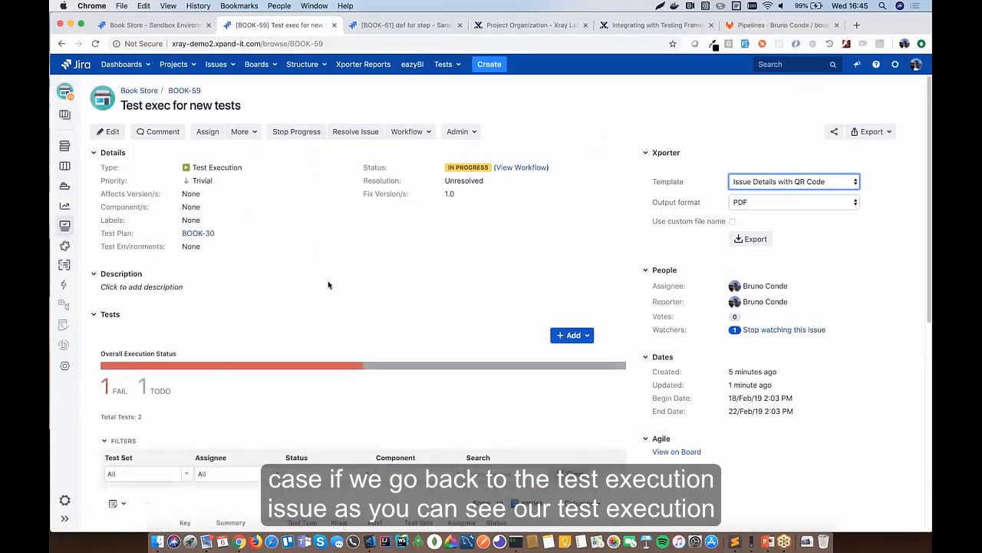
pyautogui.scroll(-1, 302, 321)
pyautogui.scroll(-2, 302, 321)
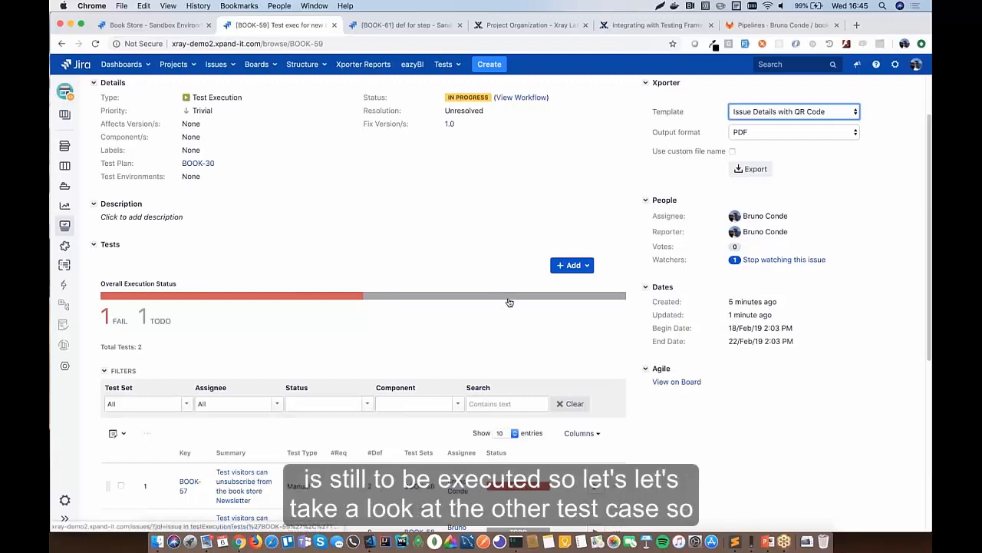
pyautogui.scroll(-5, 509, 303)
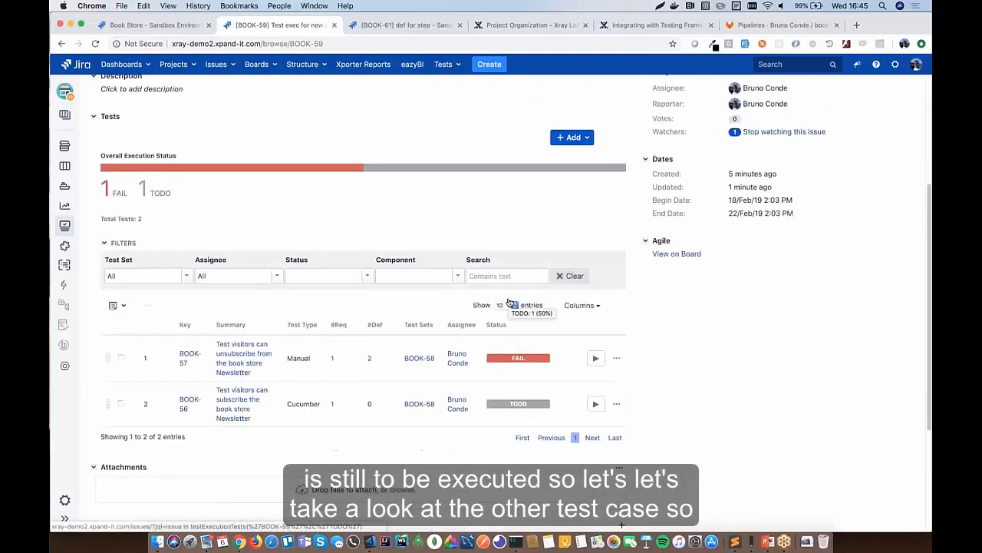
pyautogui.scroll(-3, 254, 264)
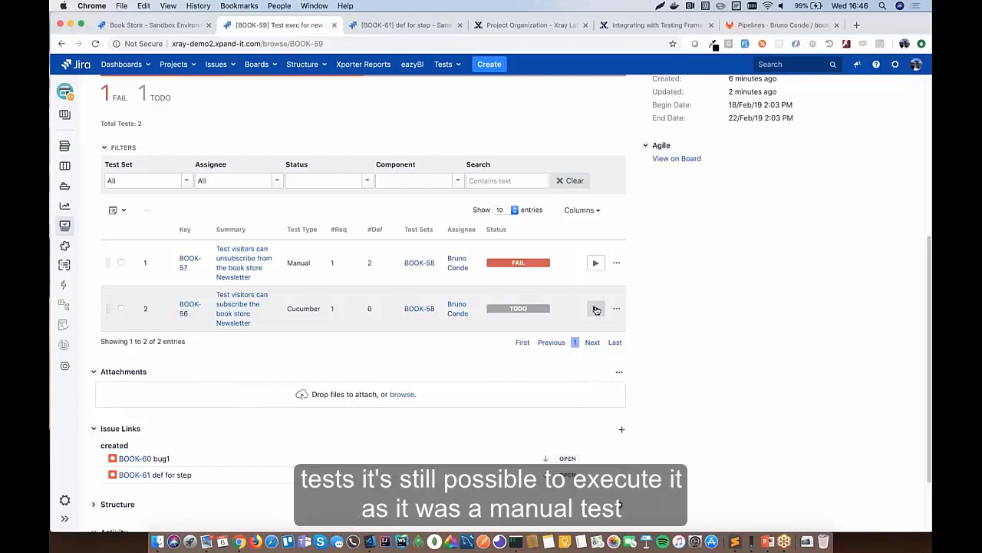
# - Open the BOOK-56 Cucumber test run and confirm its scenario, defects and evidence are empty
pyautogui.click(596, 309)
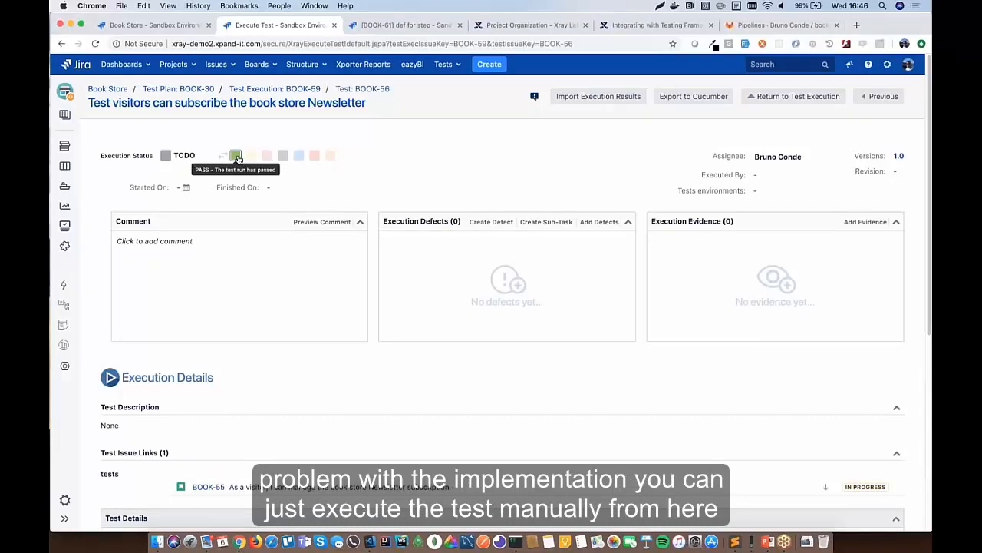
pyautogui.scroll(-5, 292, 407)
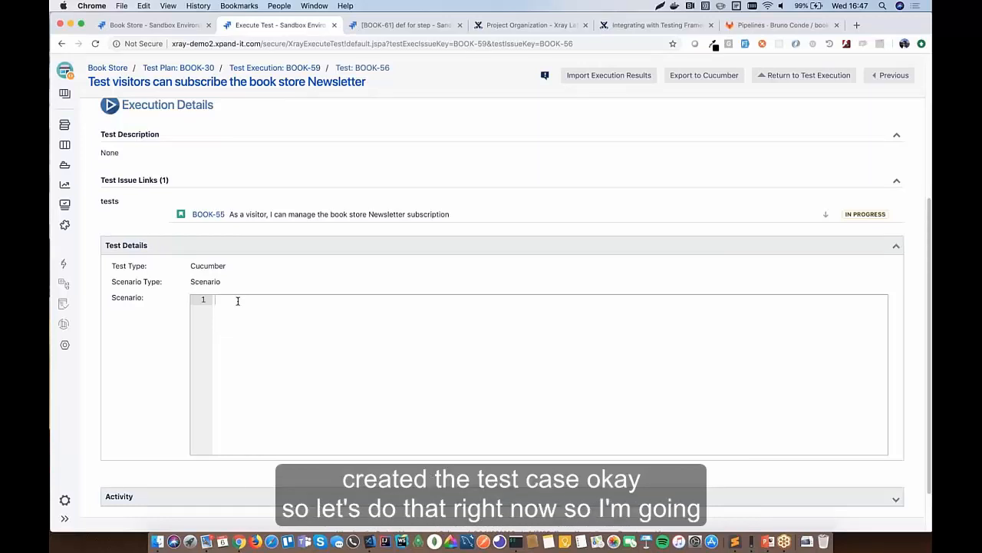
pyautogui.scroll(5, 237, 300)
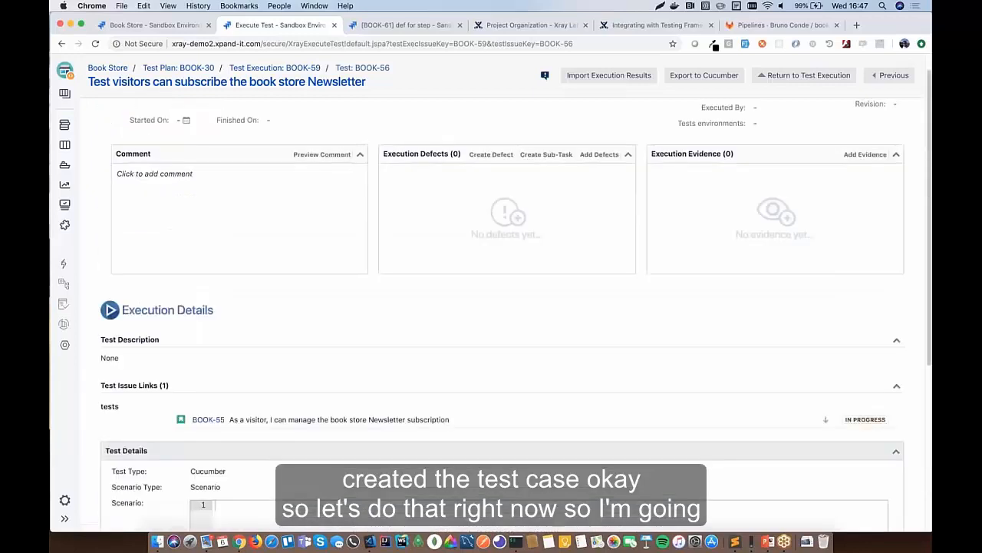
# - Remove BOOK-56 from Test Execution BOOK-59, leaving only the failed BOOK-57
pyautogui.click(295, 89)
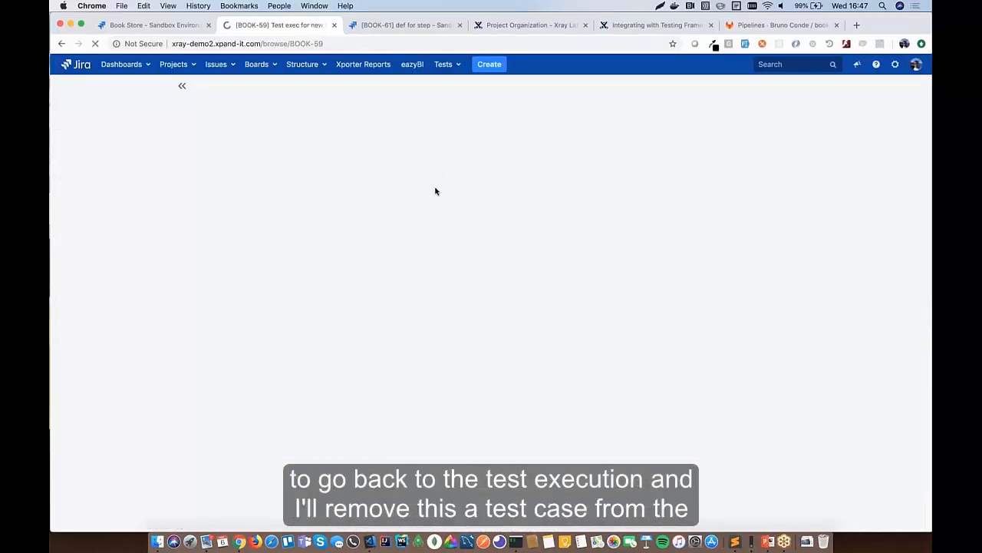
pyautogui.scroll(-5, 392, 258)
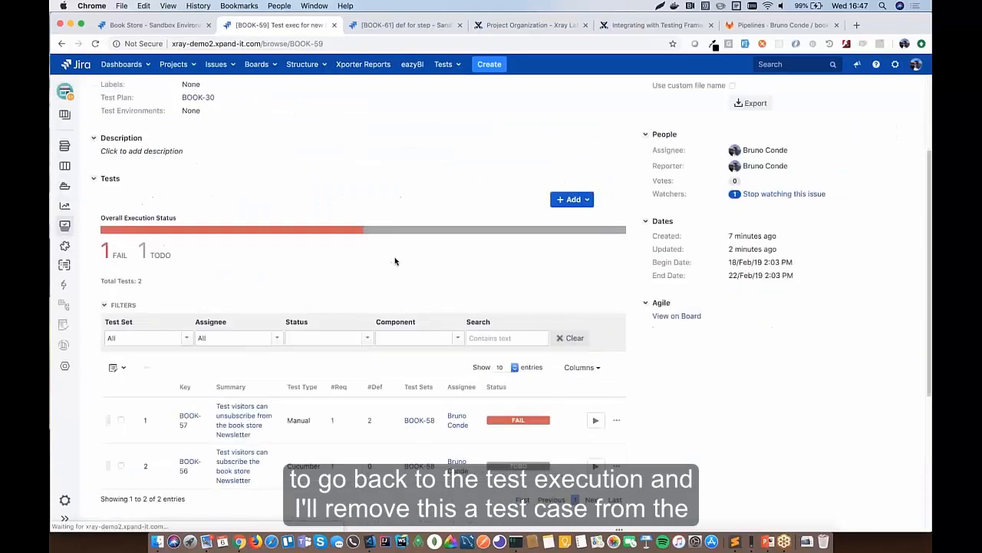
pyautogui.click(616, 330)
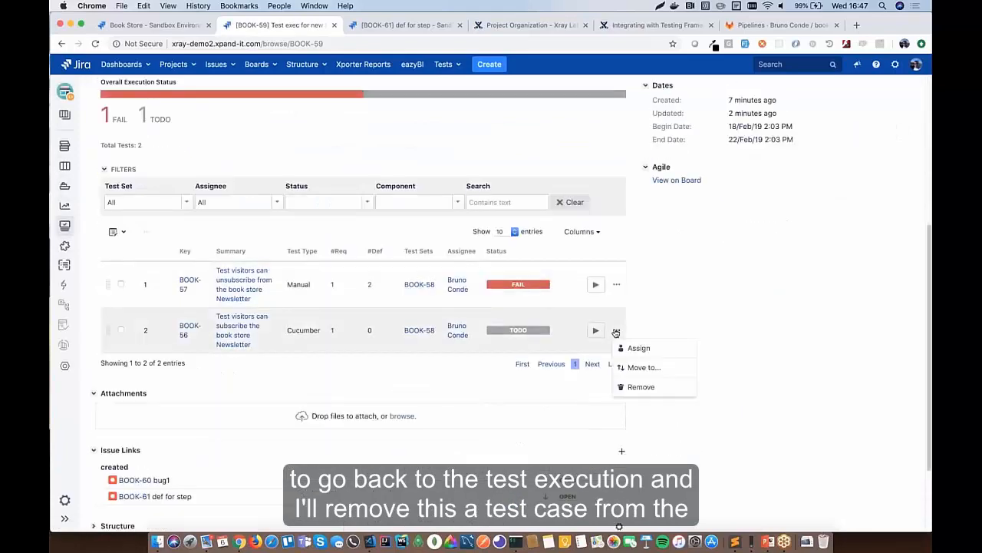
pyautogui.click(641, 386)
pyautogui.press('Return')
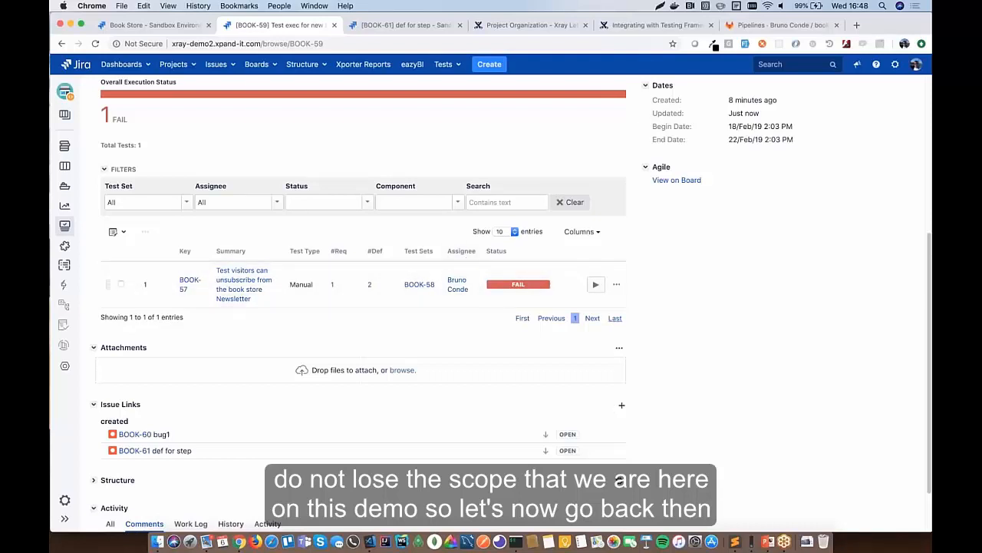
# - Review the Feature, Scenario and Given lines of subscription.feature, then return to Jira's BOOK-59
pyautogui.click(736, 536)
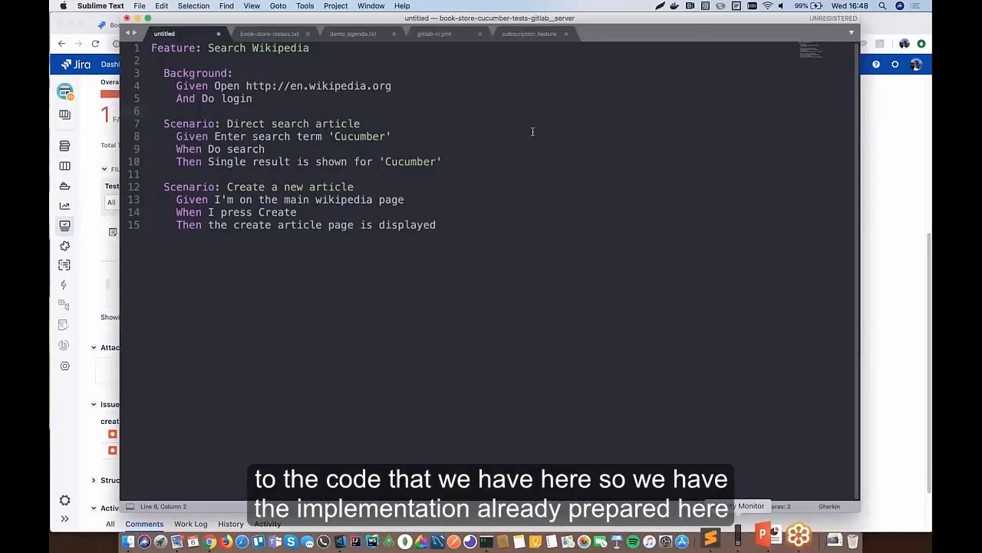
pyautogui.click(518, 34)
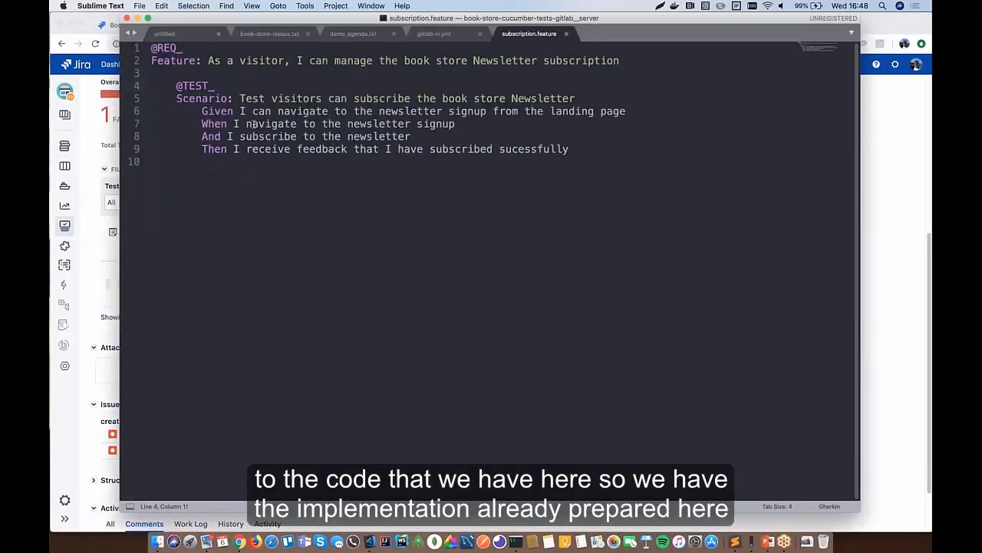
pyautogui.click(171, 62)
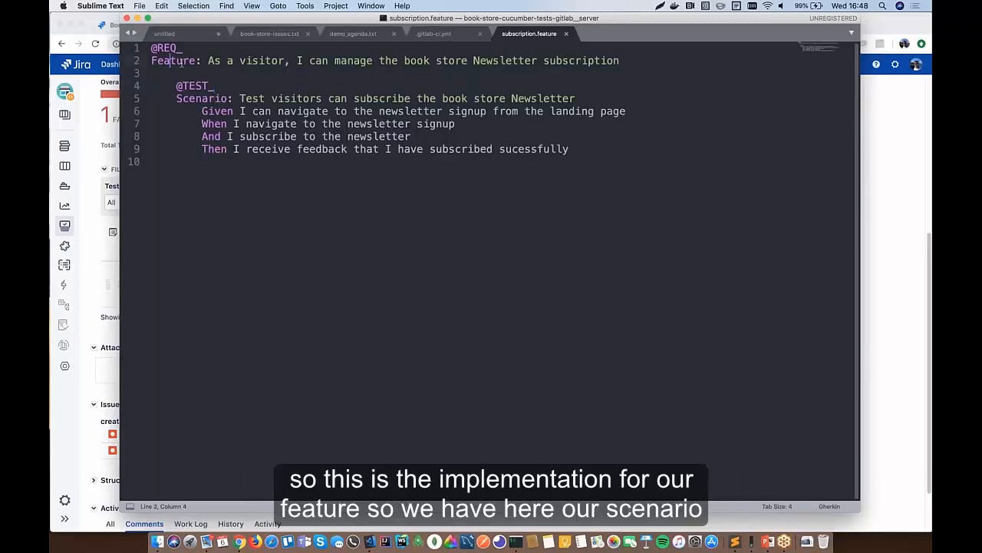
pyautogui.press('Down')
pyautogui.press('Down')
pyautogui.press('Down')
pyautogui.press('super+Right')
pyautogui.press('super+Left')
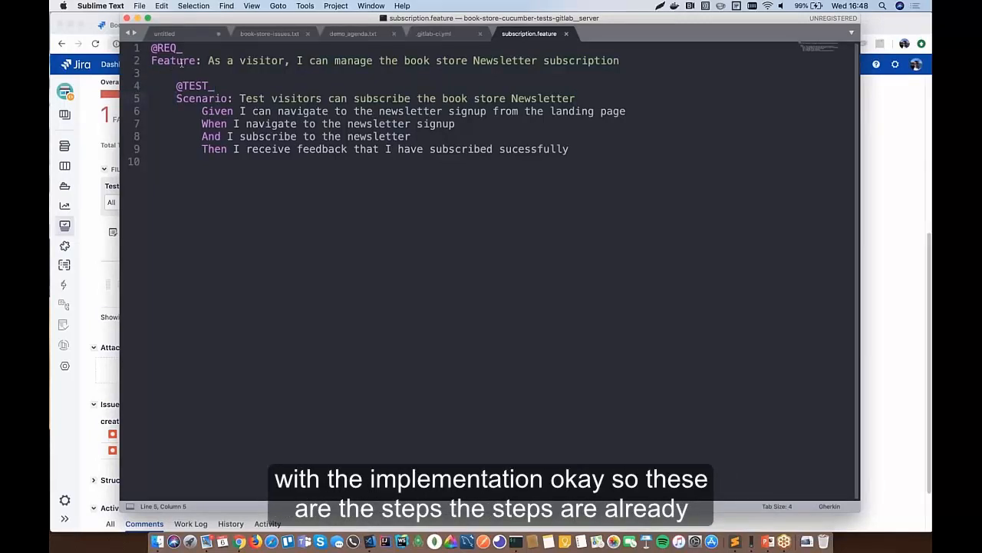
pyautogui.press('Down')
pyautogui.press('super+Right')
pyautogui.press('super+Left')
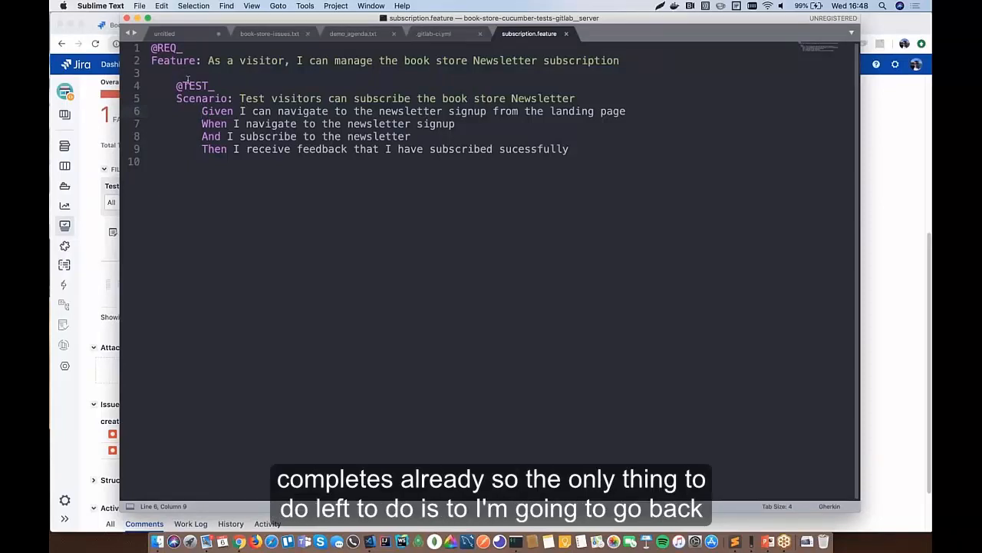
pyautogui.press('super+Tab')
pyautogui.scroll(5, 246, 227)
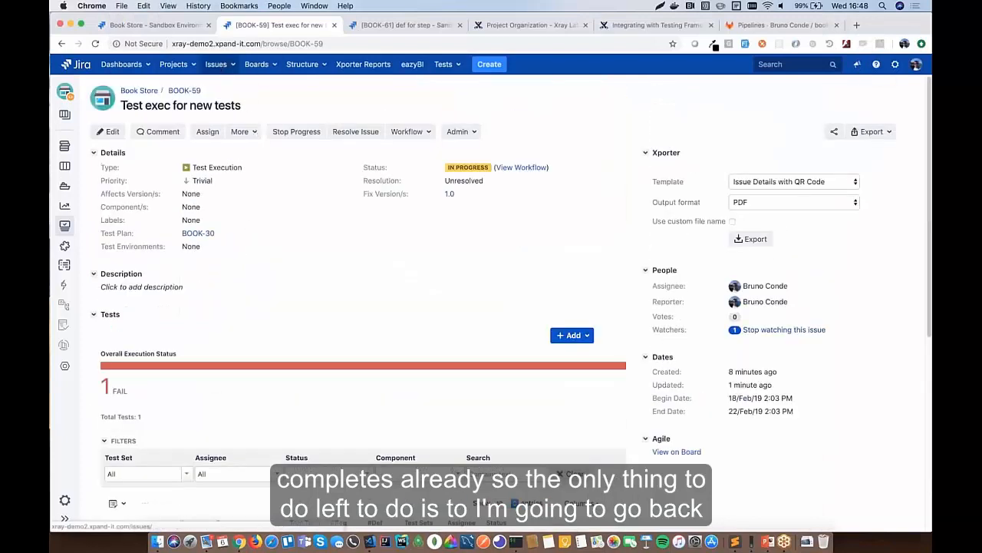
pyautogui.scroll(-4, 285, 327)
pyautogui.scroll(4, 285, 315)
pyautogui.click(221, 66)
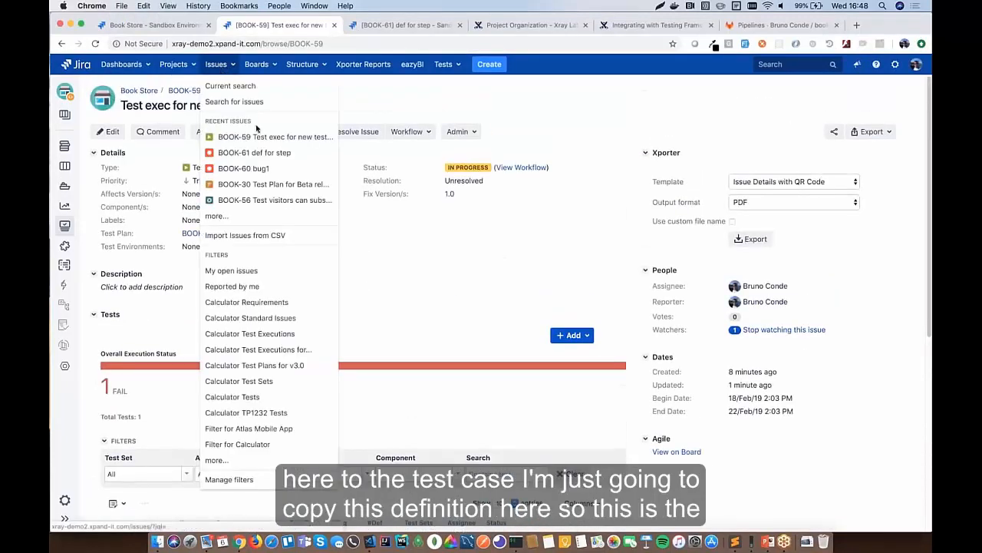
pyautogui.click(283, 204)
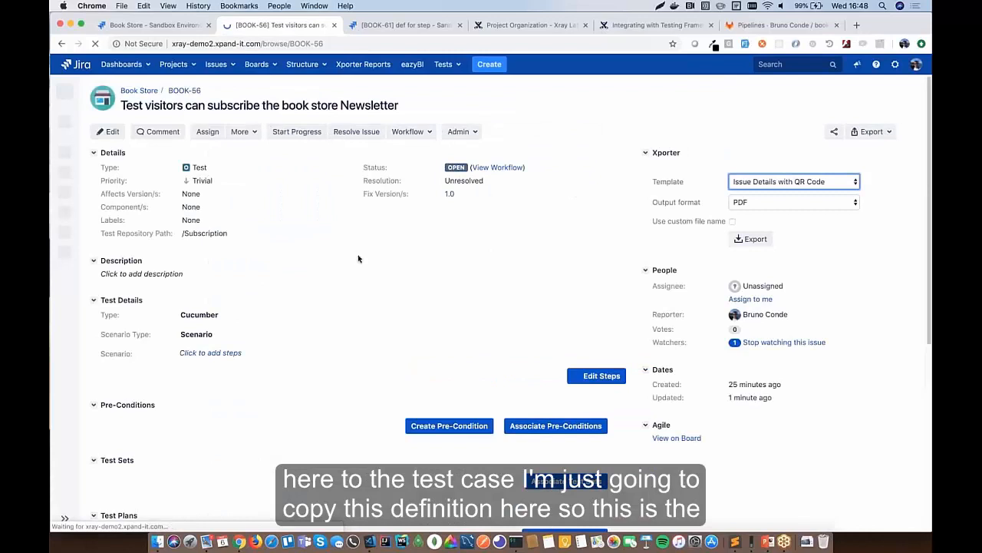
pyautogui.moveTo(204, 91); pyautogui.dragTo(168, 91)
pyautogui.press('super+c')
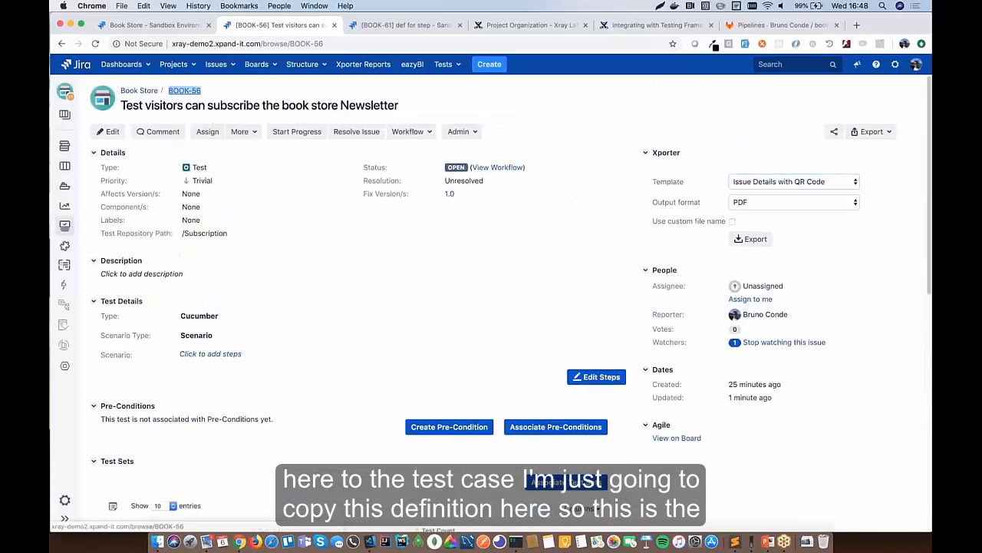
pyautogui.press('super+Tab')
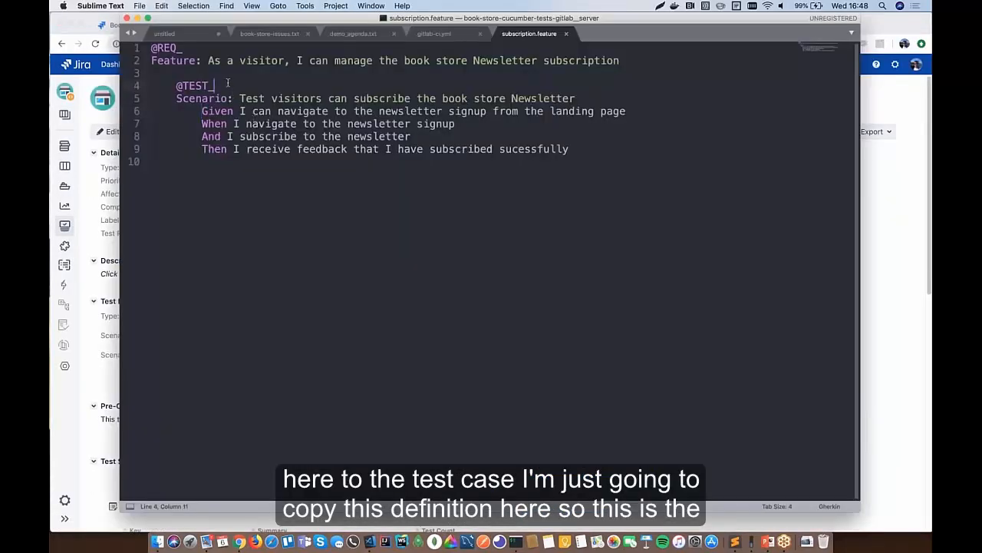
pyautogui.press('super+v')
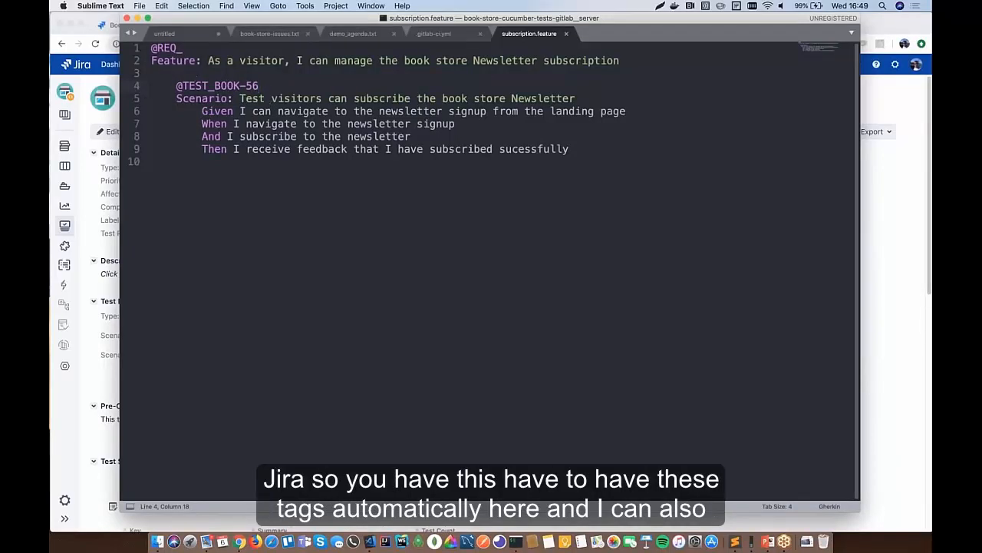
pyautogui.press('super+Tab')
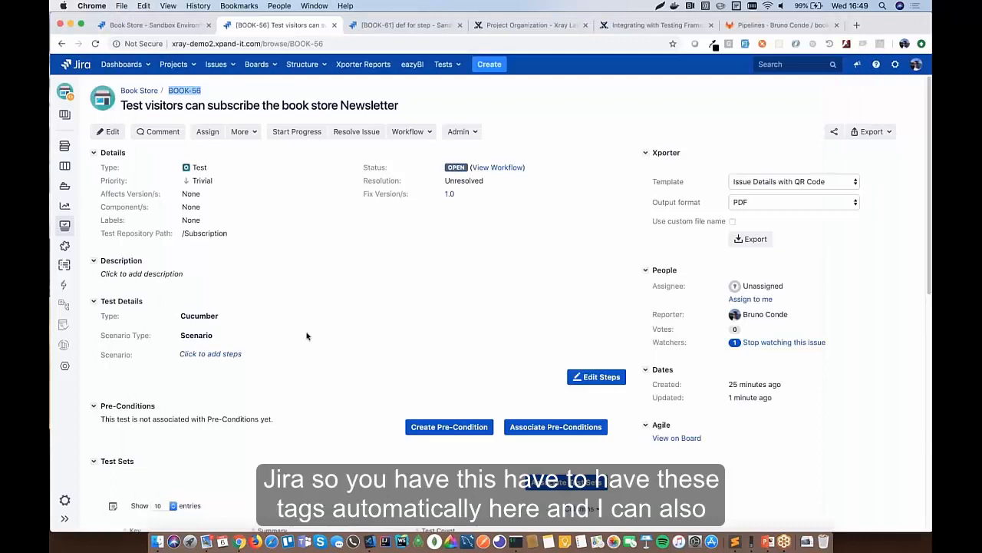
pyautogui.scroll(-10, 307, 333)
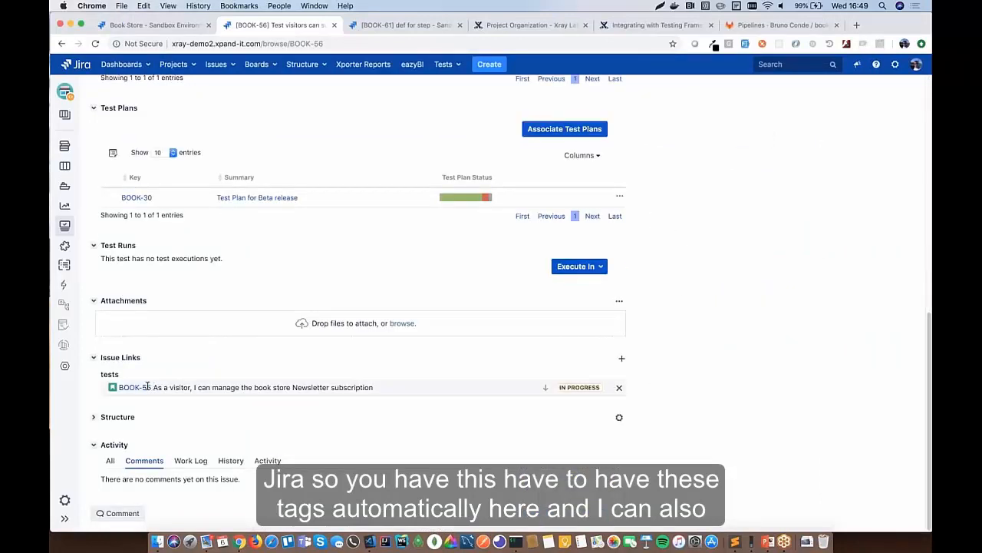
pyautogui.moveTo(152, 387); pyautogui.dragTo(118, 387)
pyautogui.press('super+c')
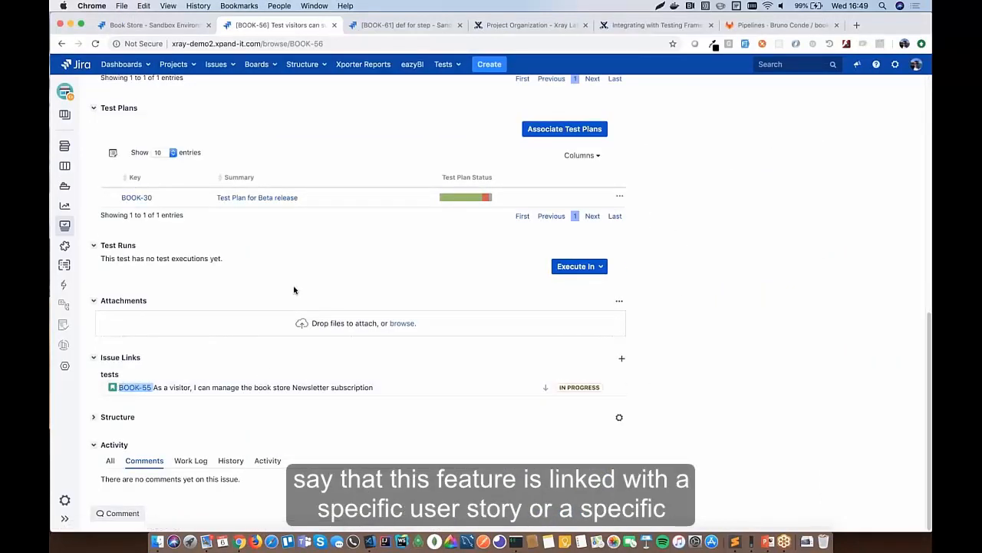
pyautogui.press('super+Tab')
pyautogui.click(221, 51)
pyautogui.press('super+v')
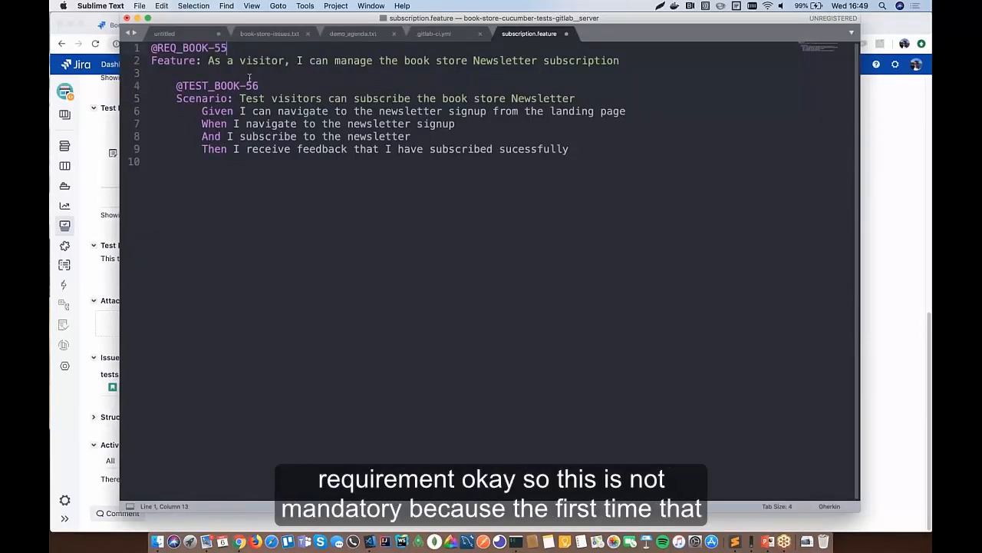
pyautogui.press('super+s')
pyautogui.click(221, 60)
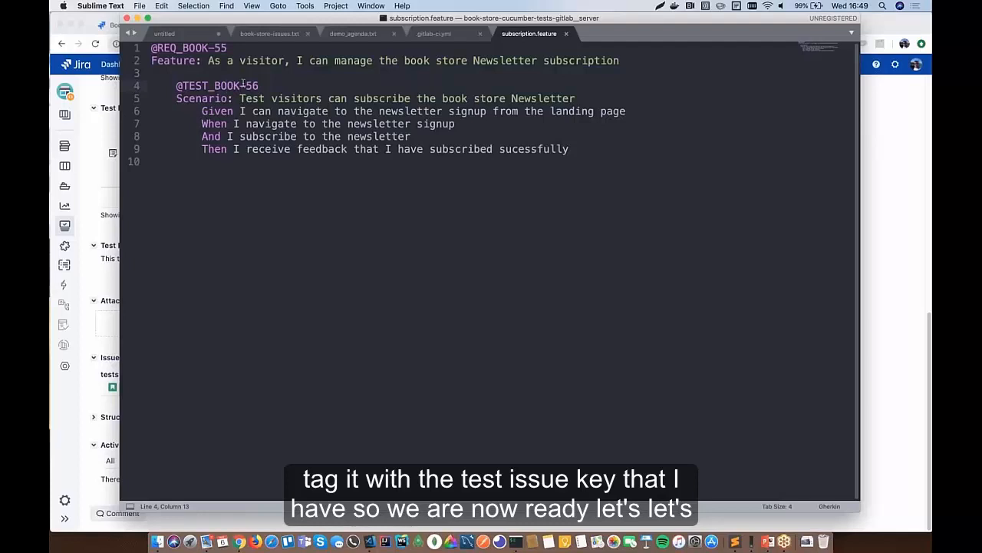
# - Run git add -u, commit as 'Feature change', and git push origin master in iTerm2
pyautogui.click(410, 149)
pyautogui.click(519, 539)
pyautogui.press('Up')
pyautogui.press('Up')
pyautogui.press('Up')
pyautogui.press('Up')
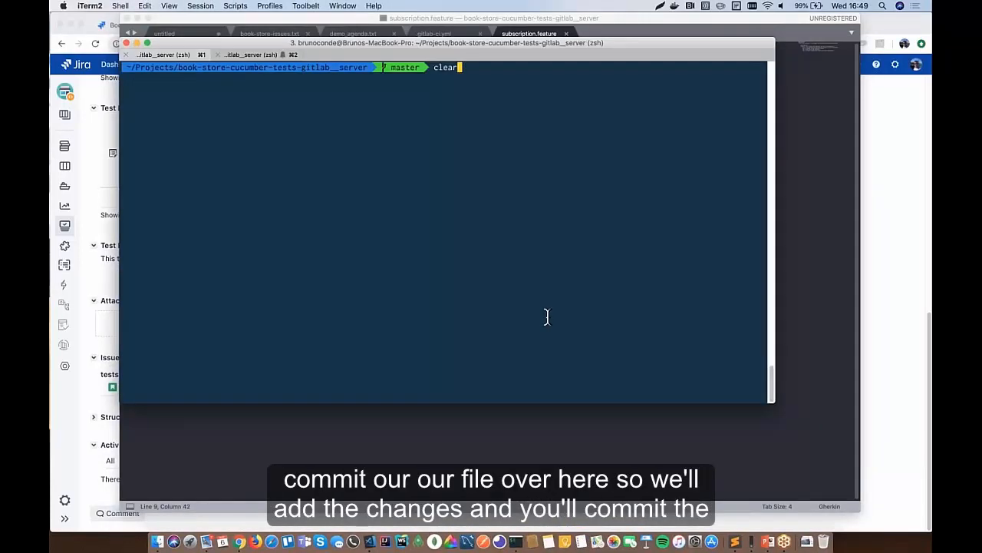
pyautogui.press('Return')
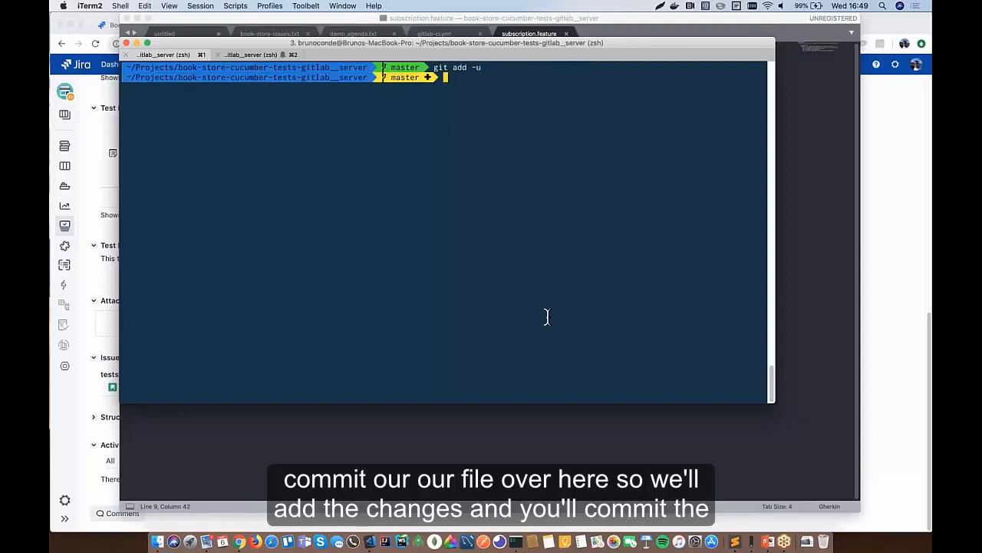
pyautogui.press('Up')
pyautogui.press('Up')
pyautogui.press('Up')
pyautogui.press('Up')
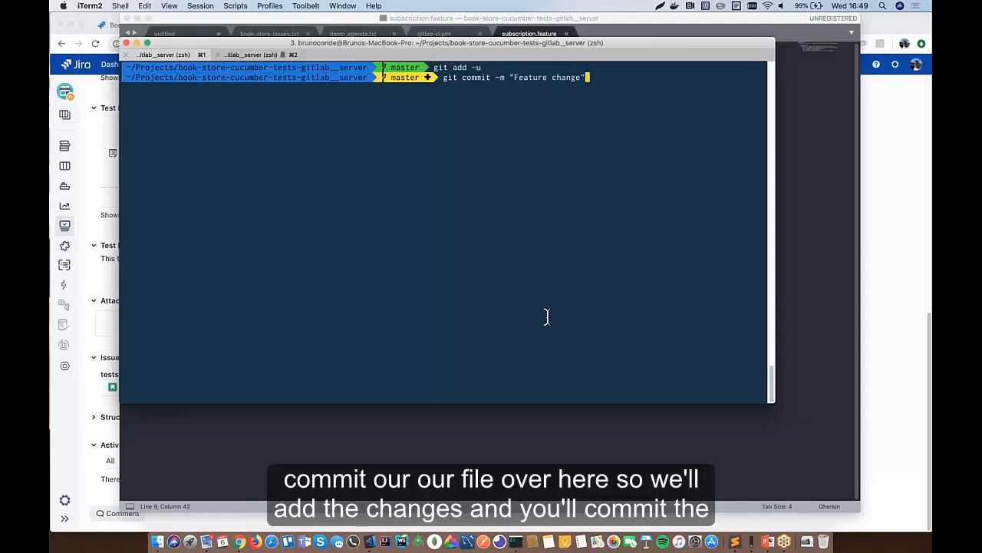
pyautogui.press('Return')
pyautogui.press('Up')
pyautogui.press('Up')
pyautogui.press('Up')
pyautogui.press('Up')
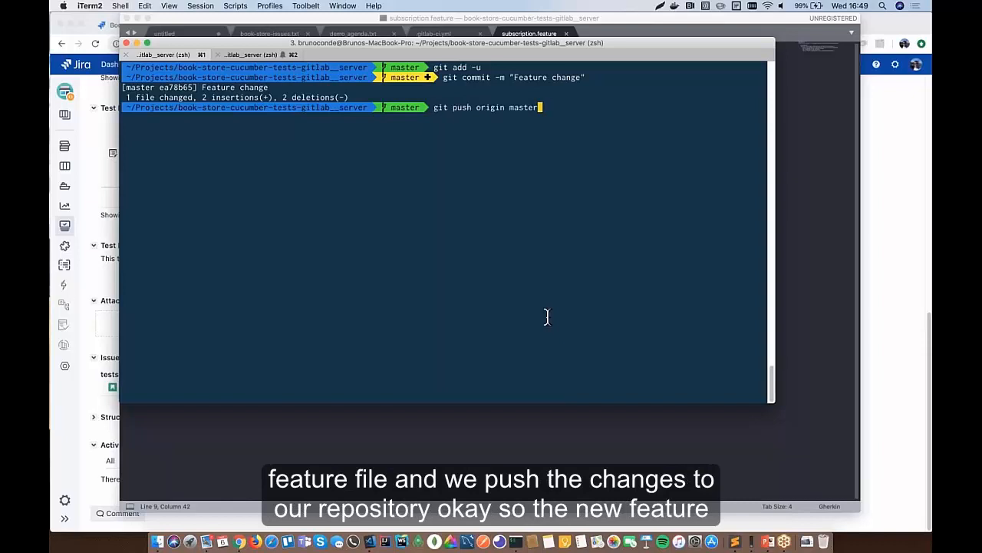
pyautogui.press('Return')
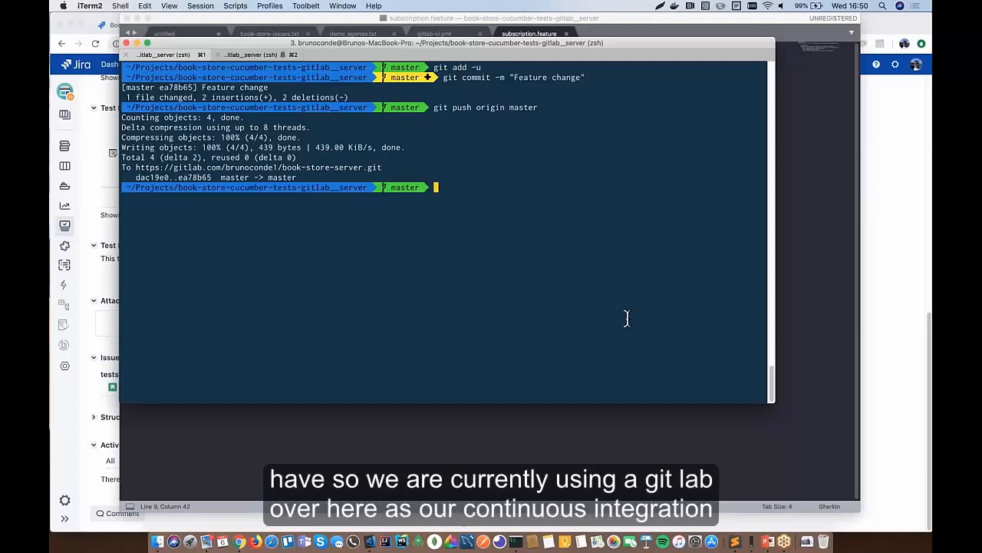
# - Check the new Feature change pipeline in GitLab's book-store-server Pipelines, then return to Sublime Text
pyautogui.click(95, 132)
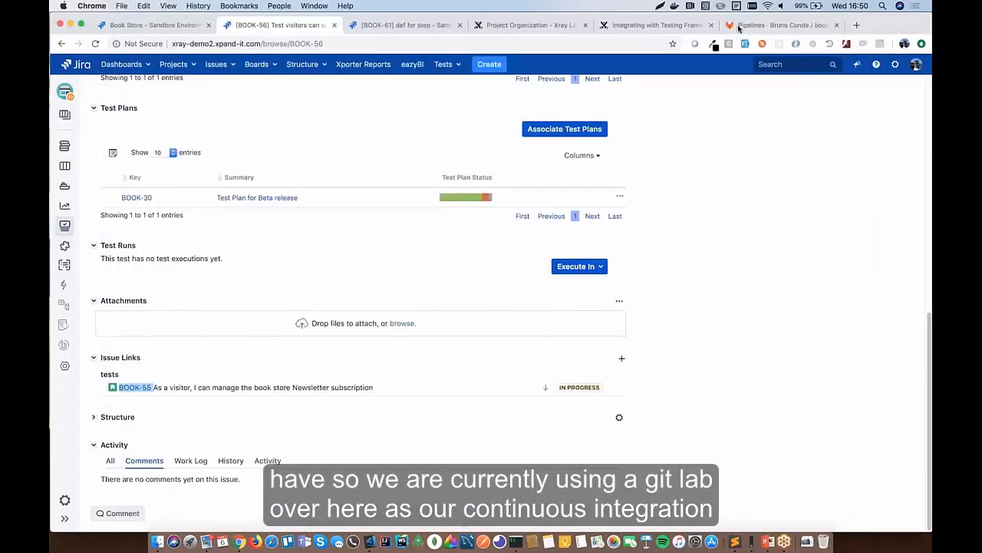
pyautogui.click(736, 28)
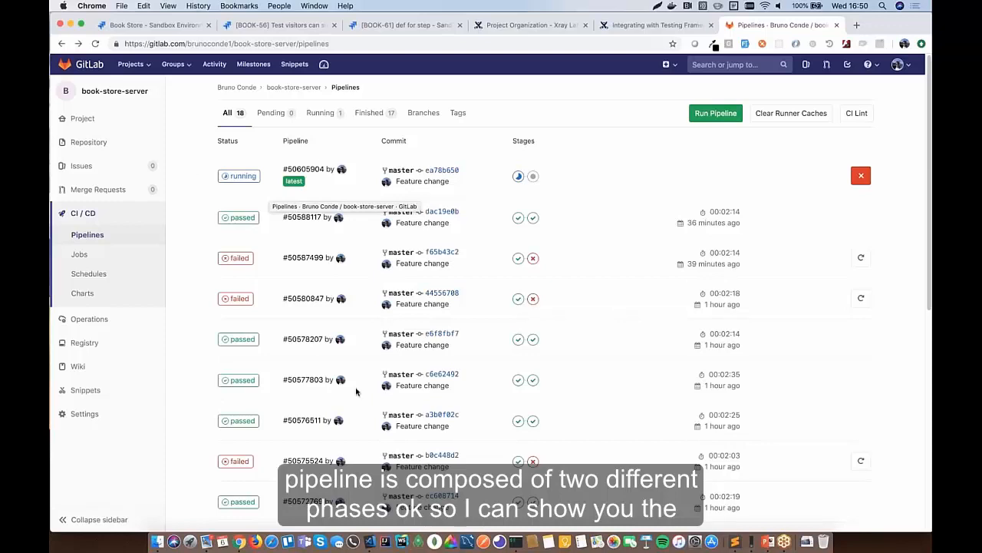
pyautogui.click(730, 537)
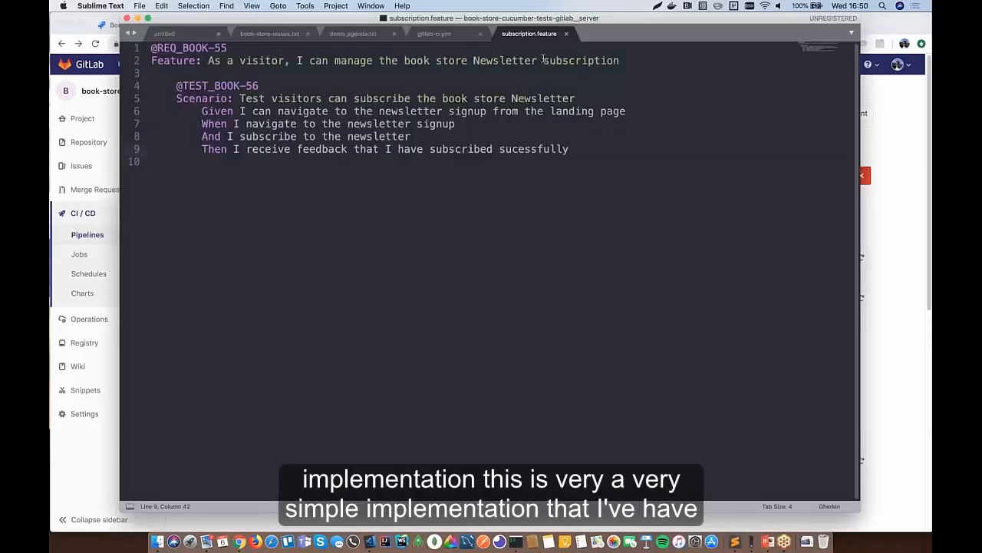
# - Open .gitlab-ci.yml in Sublime Text and highlight the sync-features and test stage names
pyautogui.click(430, 34)
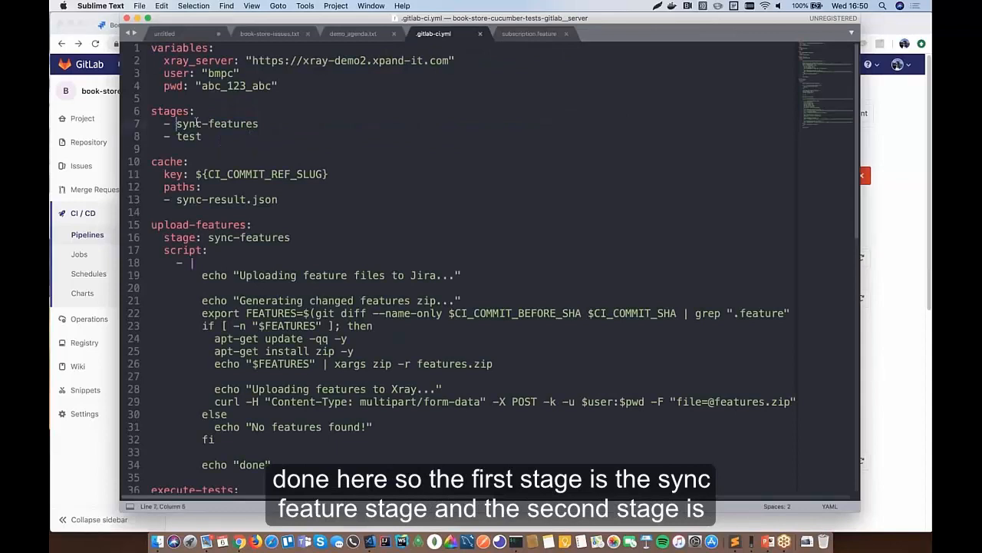
pyautogui.moveTo(177, 123); pyautogui.dragTo(260, 124)
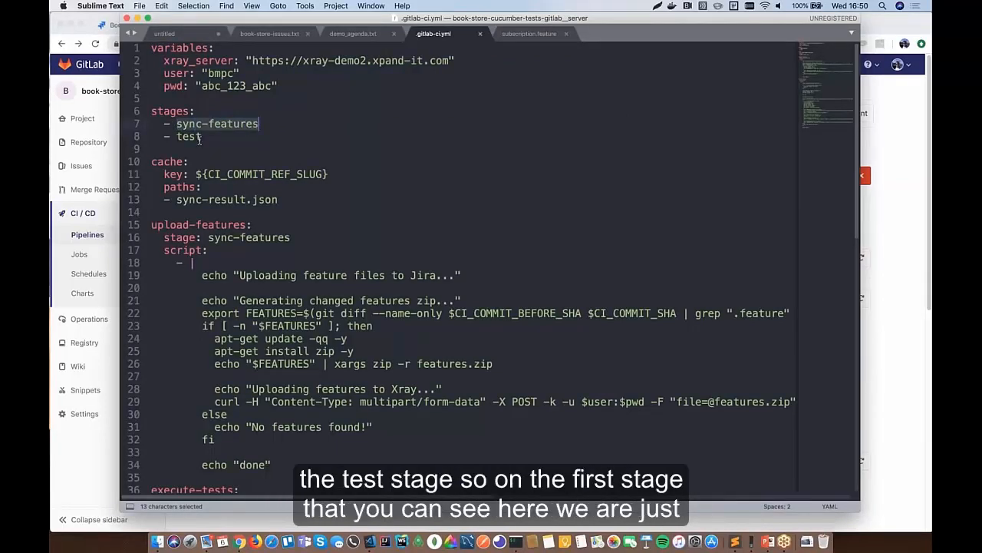
pyautogui.moveTo(177, 135); pyautogui.dragTo(202, 136)
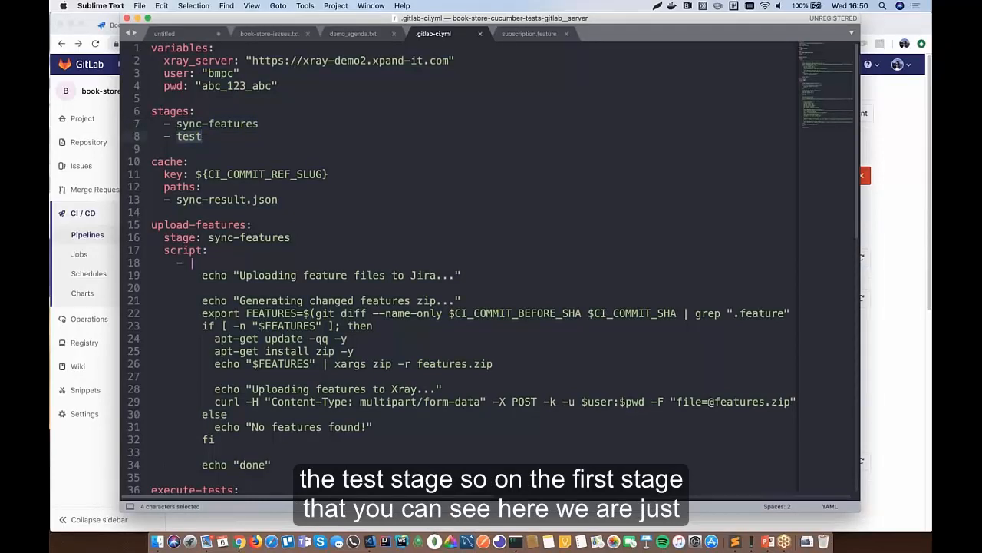
pyautogui.click(181, 124)
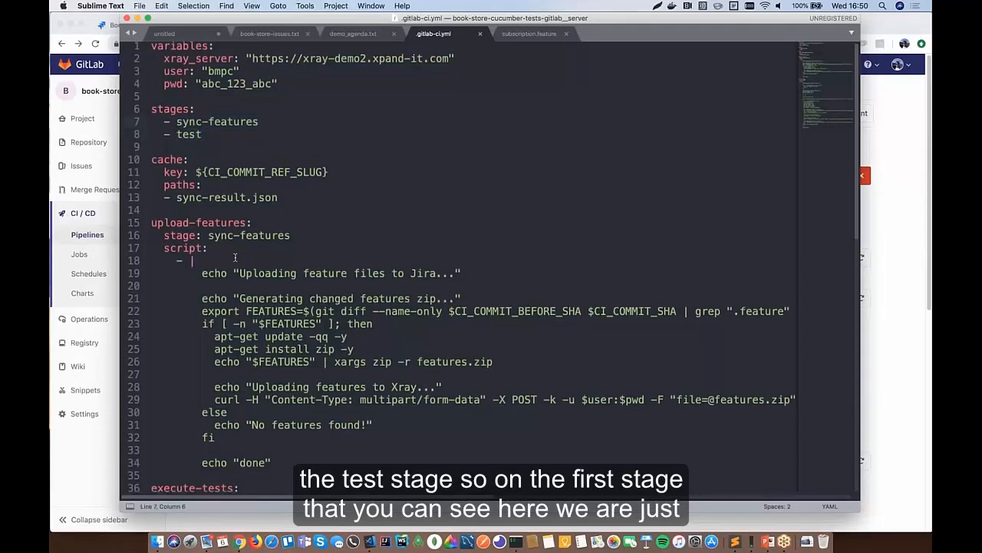
# - Scroll through the pipeline script, then return to the GitLab pipelines list
pyautogui.scroll(-5, 236, 257)
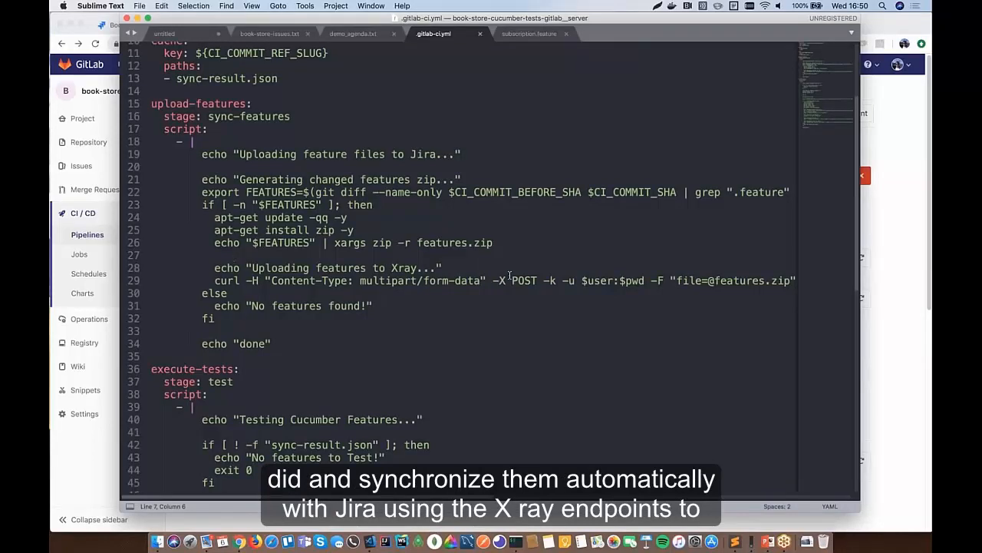
pyautogui.hscroll(2, 509, 274)
pyautogui.hscroll(10, 509, 274)
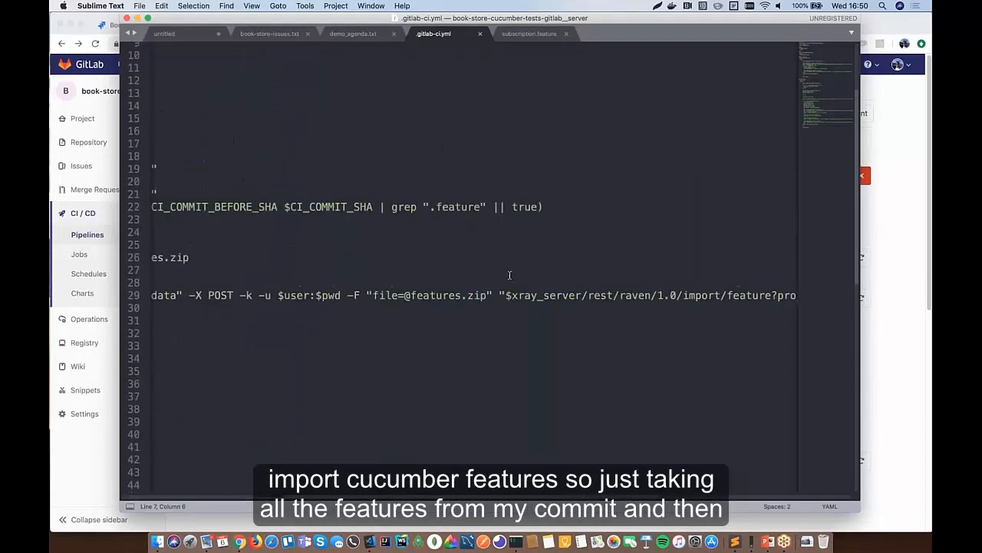
pyautogui.hscroll(-10, 510, 274)
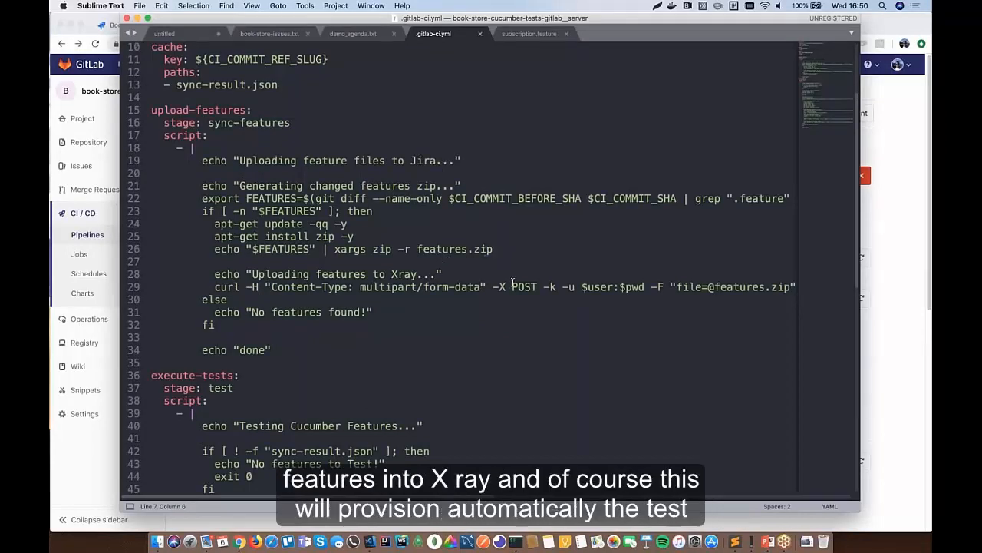
pyautogui.hscroll(4, 512, 284)
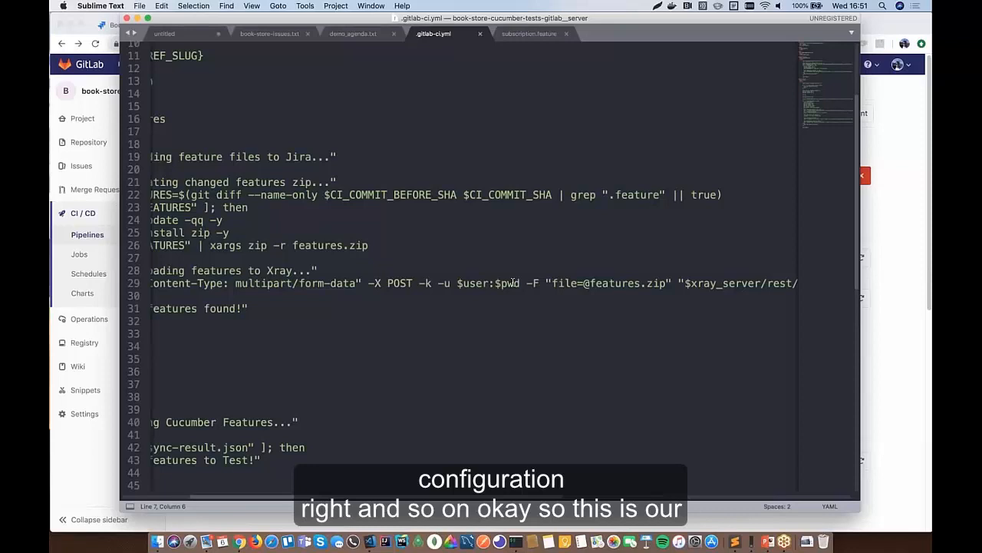
pyautogui.hscroll(-5, 513, 282)
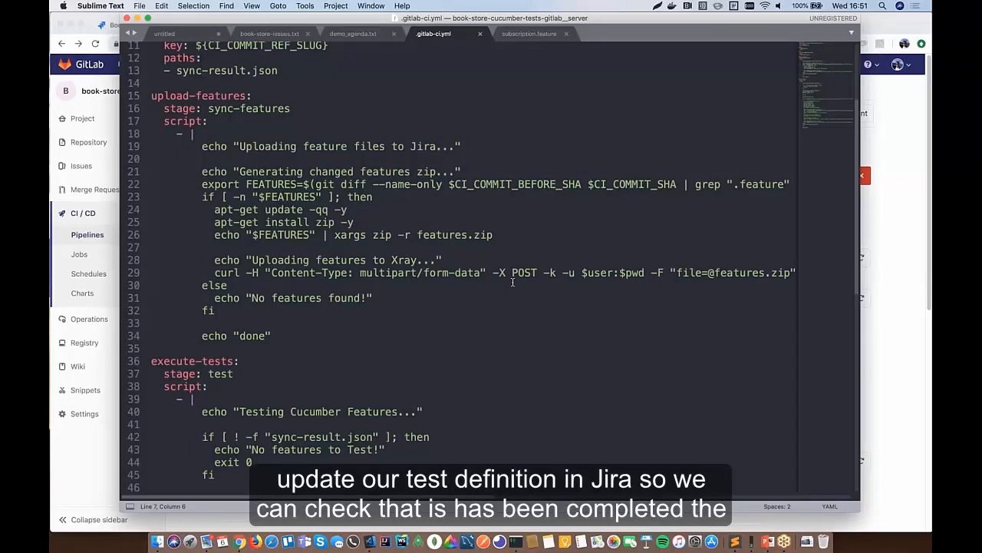
pyautogui.press('super+Tab')
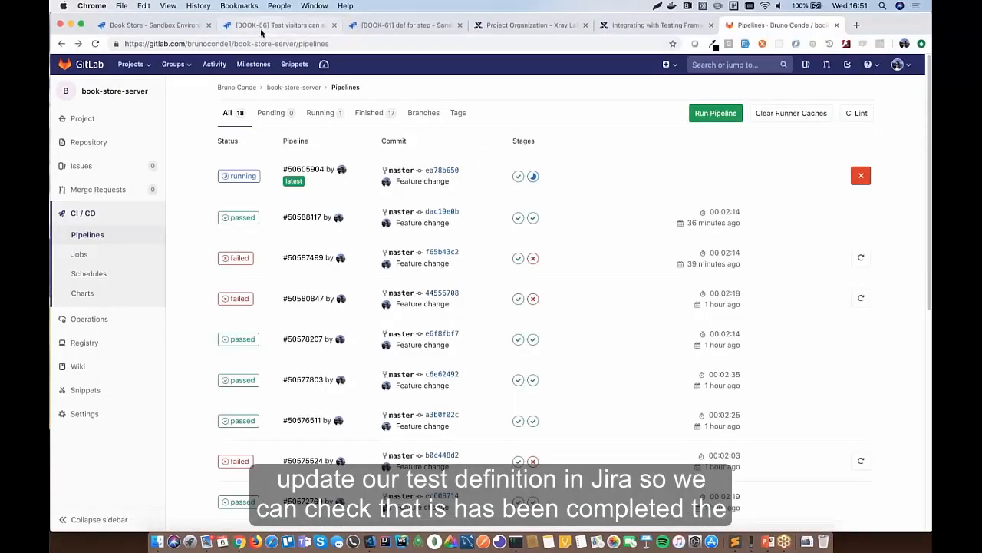
# - Reload BOOK-56 to show the synced newsletter scenario labelled features/subscription.feature, then return to GitLab
pyautogui.click(264, 26)
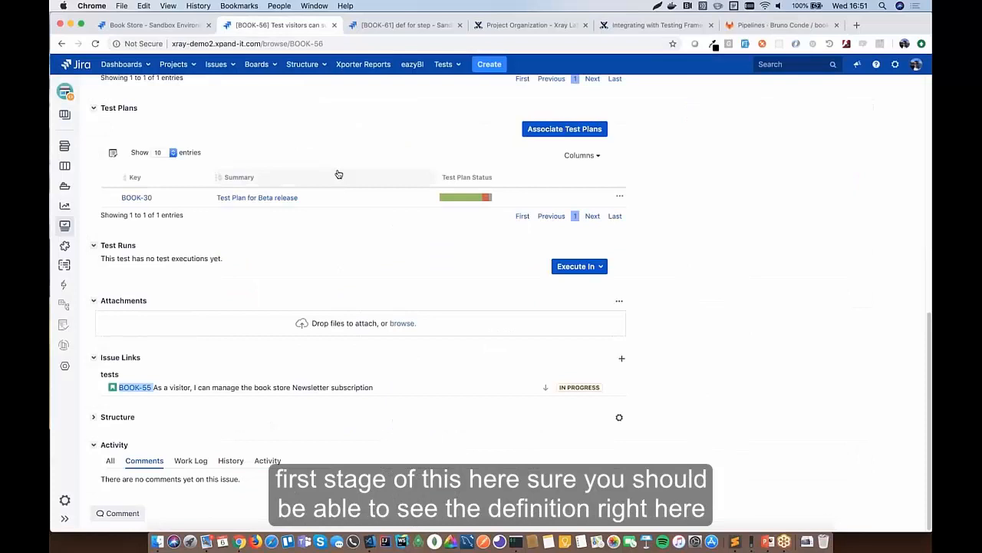
pyautogui.scroll(7, 338, 175)
pyautogui.click(96, 45)
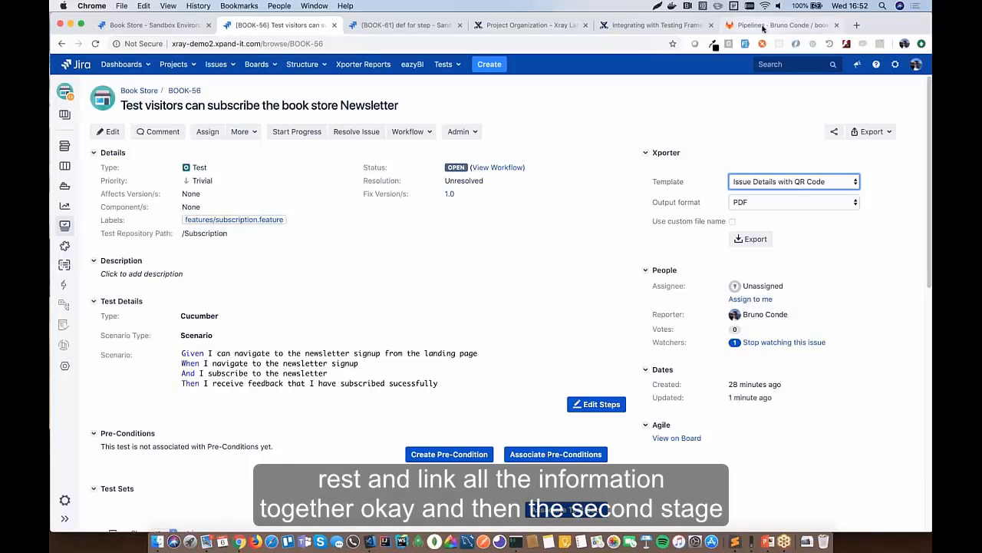
pyautogui.press('super+9')
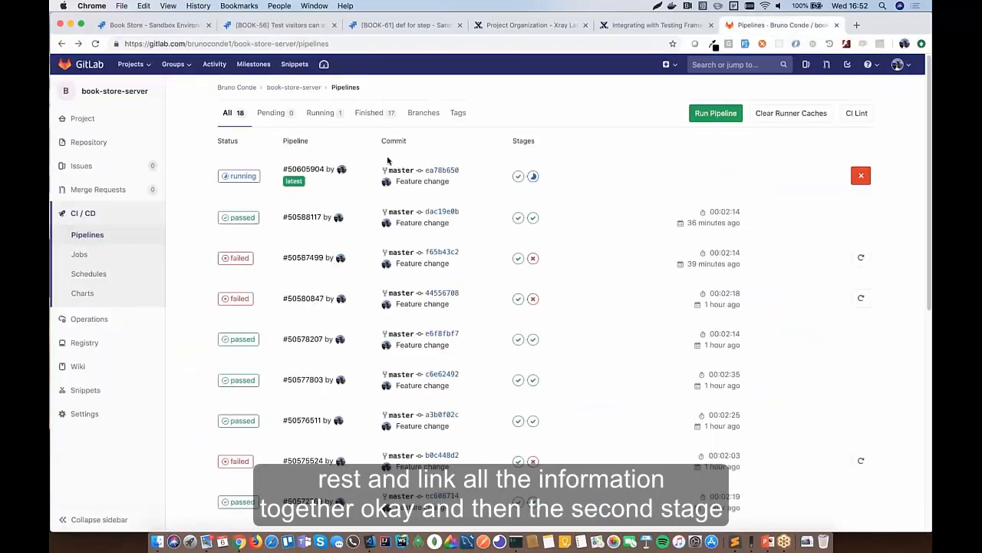
# - Review the Xray feature download command on line 66 of .gitlab-ci.yml, including its export URL
pyautogui.click(722, 535)
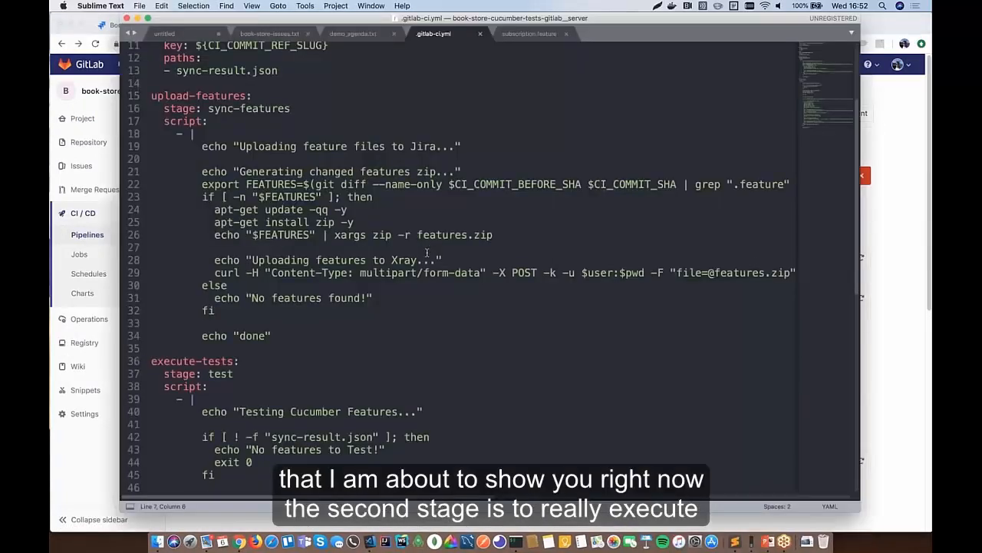
pyautogui.scroll(-10, 430, 253)
pyautogui.scroll(-5, 430, 253)
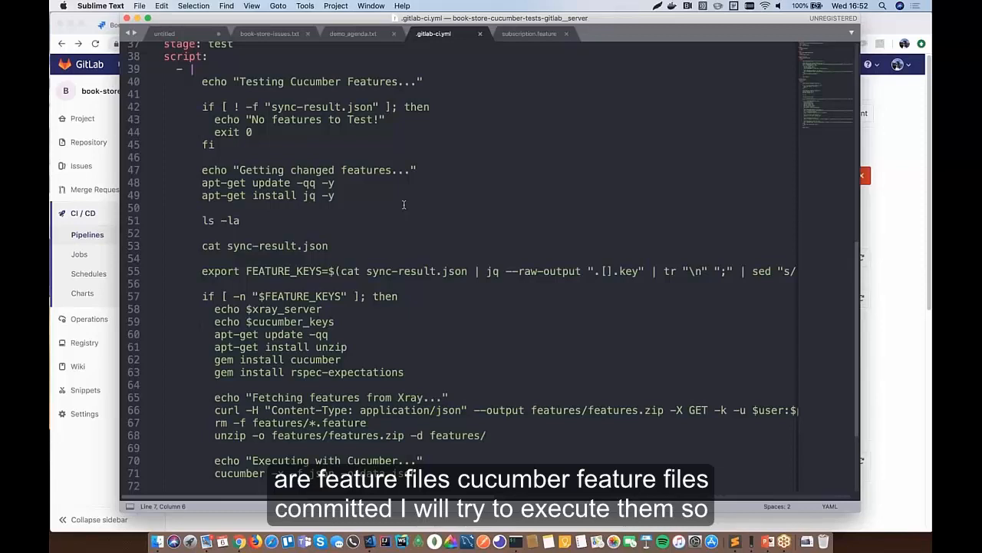
pyautogui.scroll(-3, 403, 205)
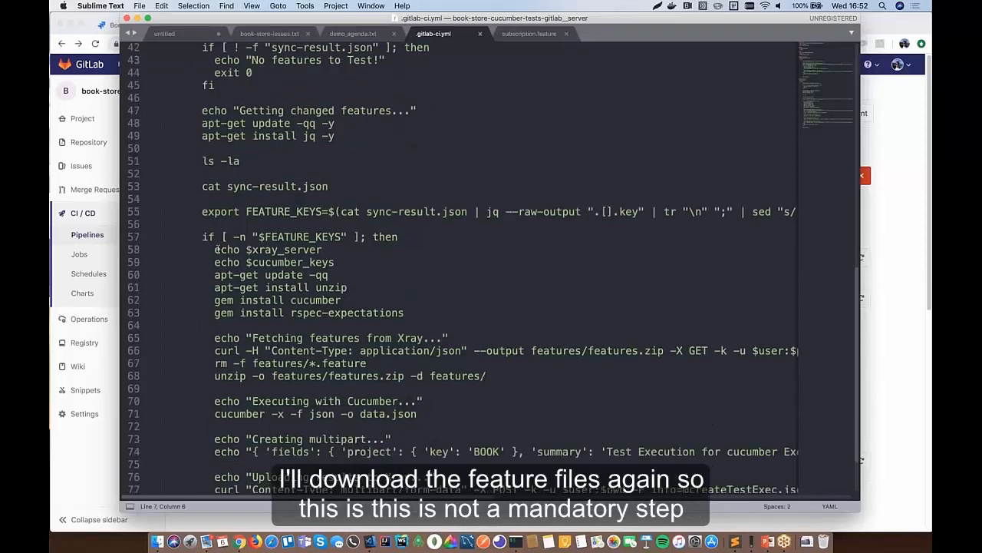
pyautogui.click(212, 343)
pyautogui.press('super+Right')
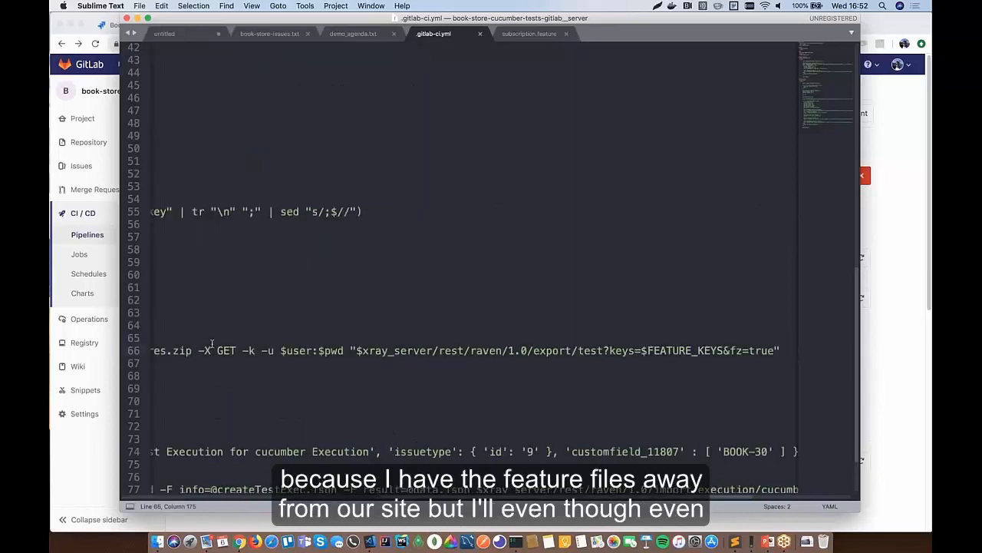
pyautogui.press('super+Left')
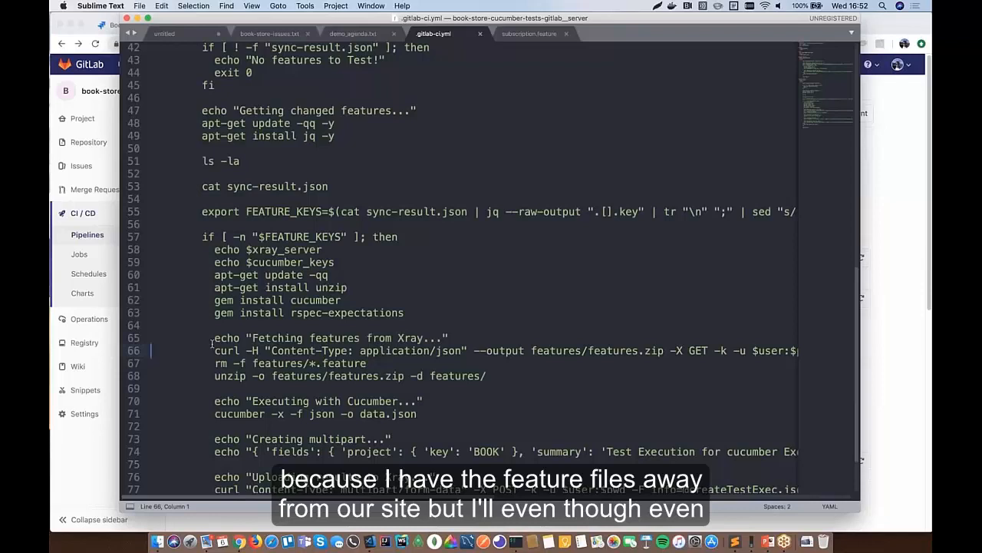
pyautogui.press('super+Right')
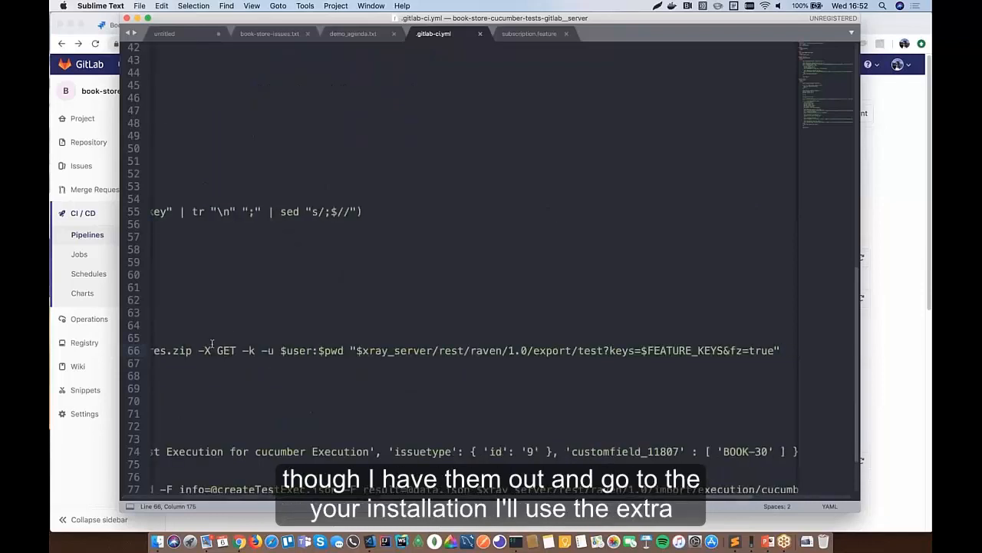
pyautogui.hscroll(-10, 212, 344)
pyautogui.click(209, 346)
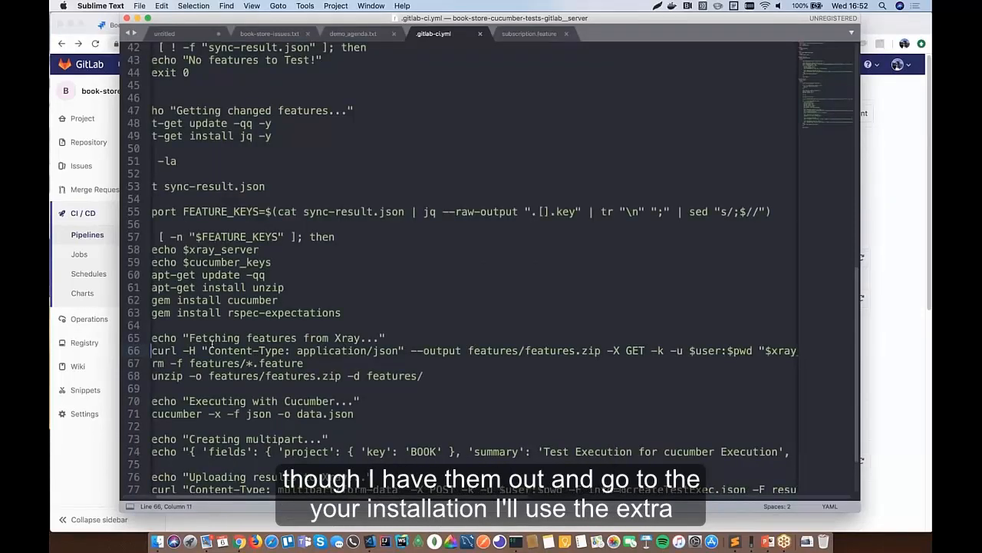
pyautogui.press('super+Right')
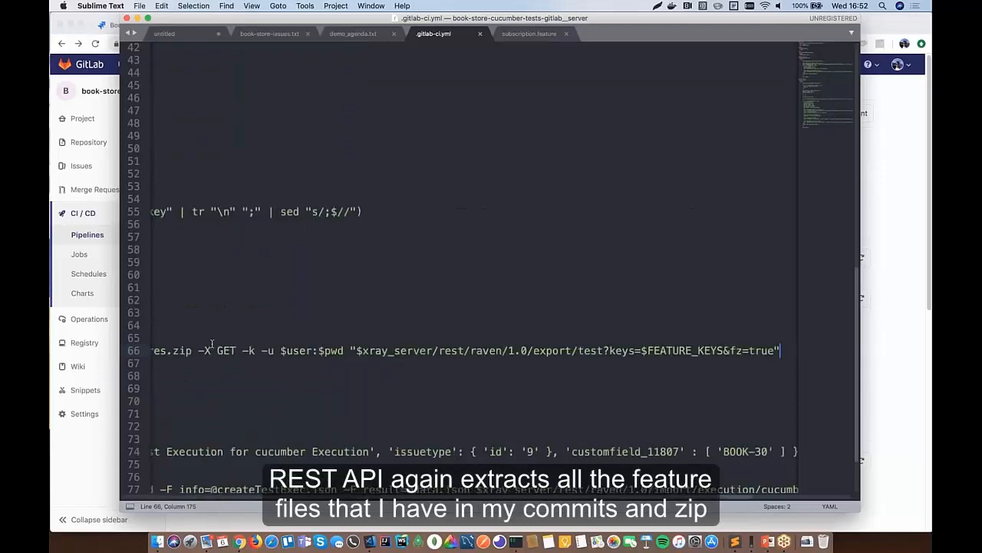
pyautogui.press('super+Left')
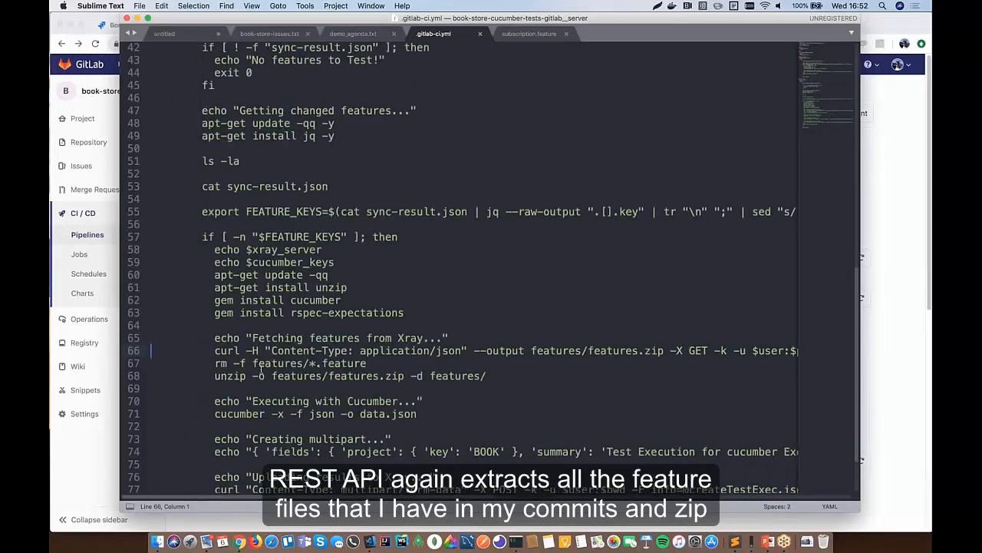
# - Highlight the data.json report file in the line 71 cucumber run command
pyautogui.scroll(-3, 329, 359)
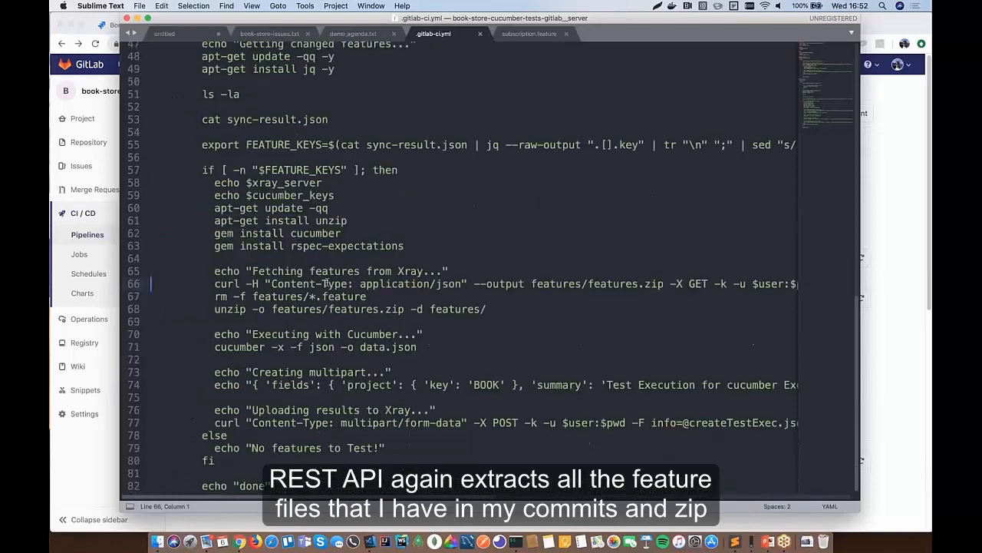
pyautogui.click(323, 346)
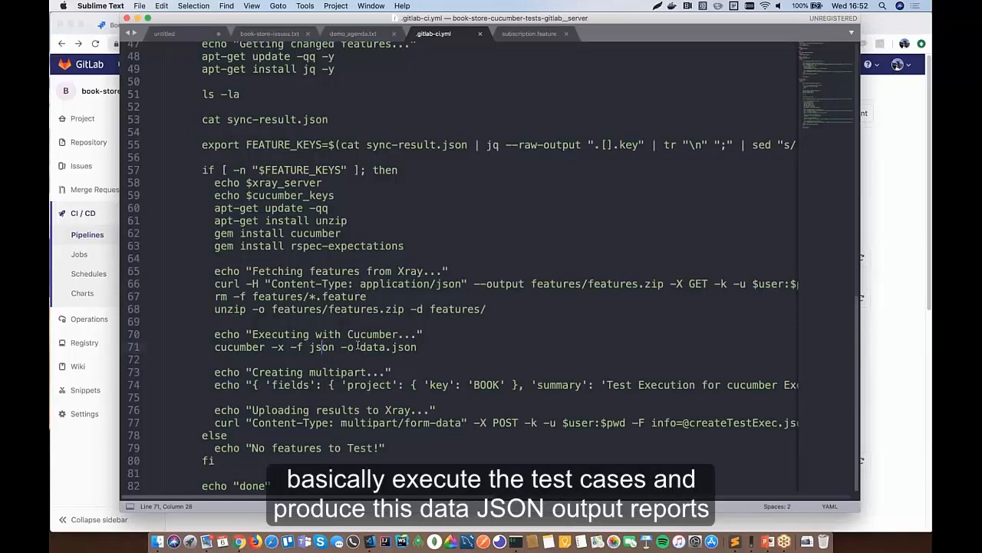
pyautogui.moveTo(360, 347); pyautogui.dragTo(416, 347)
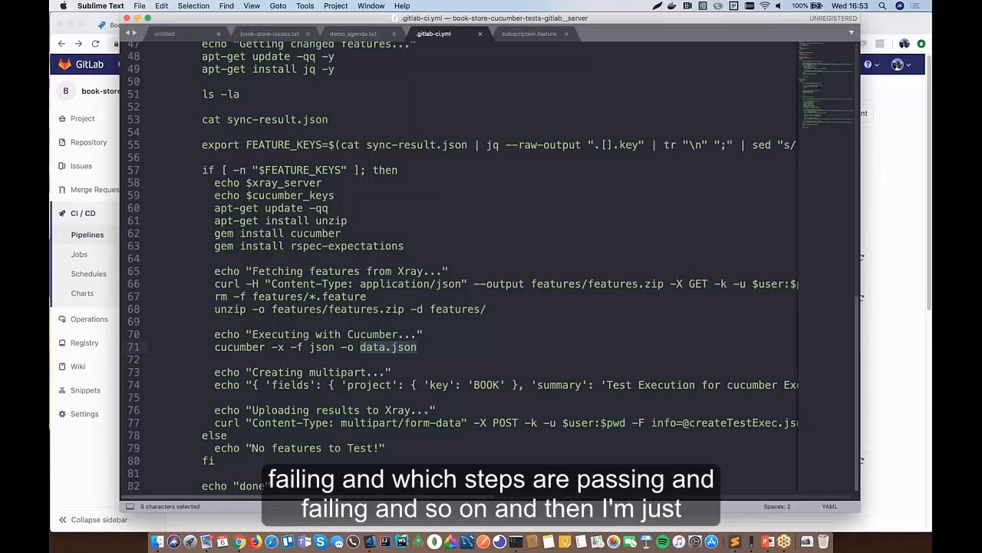
# - Inspect the results upload command on line 76, then switch to GitLab's pipelines list
pyautogui.click(418, 408)
pyautogui.hscroll(3, 418, 409)
pyautogui.hscroll(5, 475, 266)
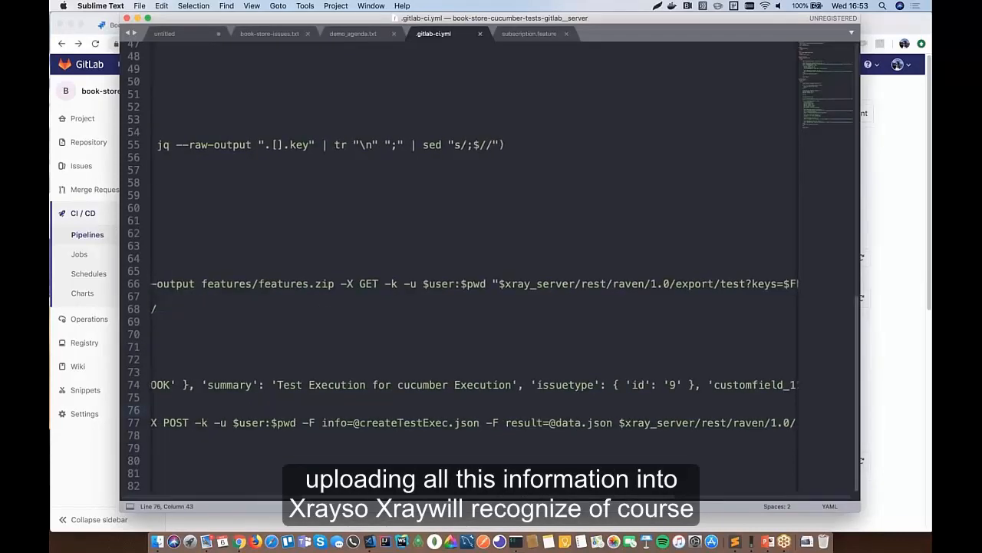
pyautogui.hscroll(3, 464, 276)
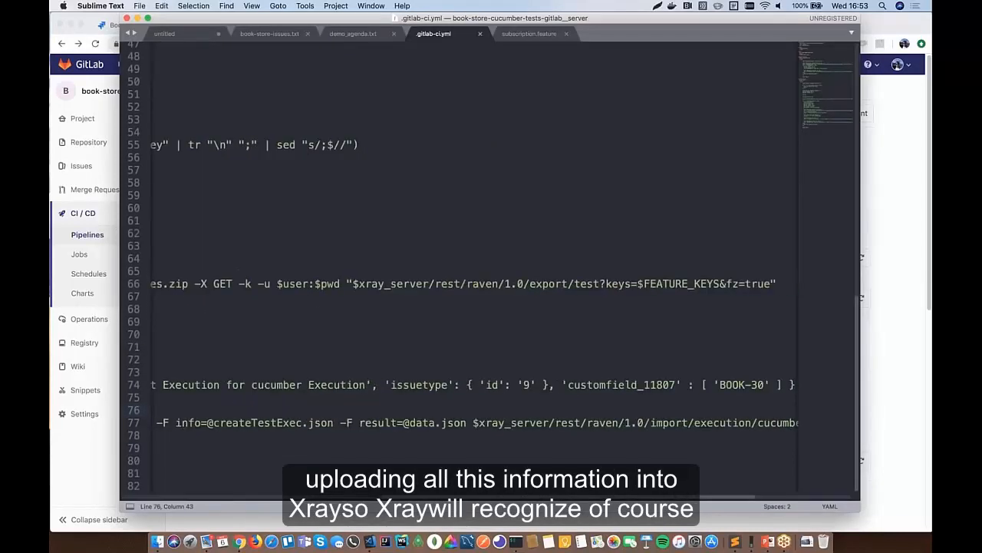
pyautogui.hscroll(-1, 475, 276)
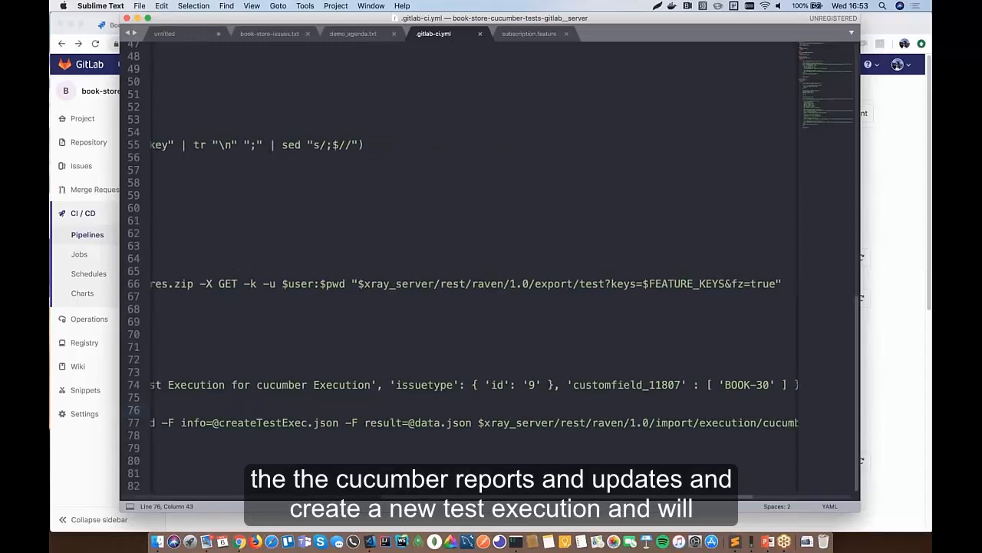
pyautogui.hscroll(-10, 475, 276)
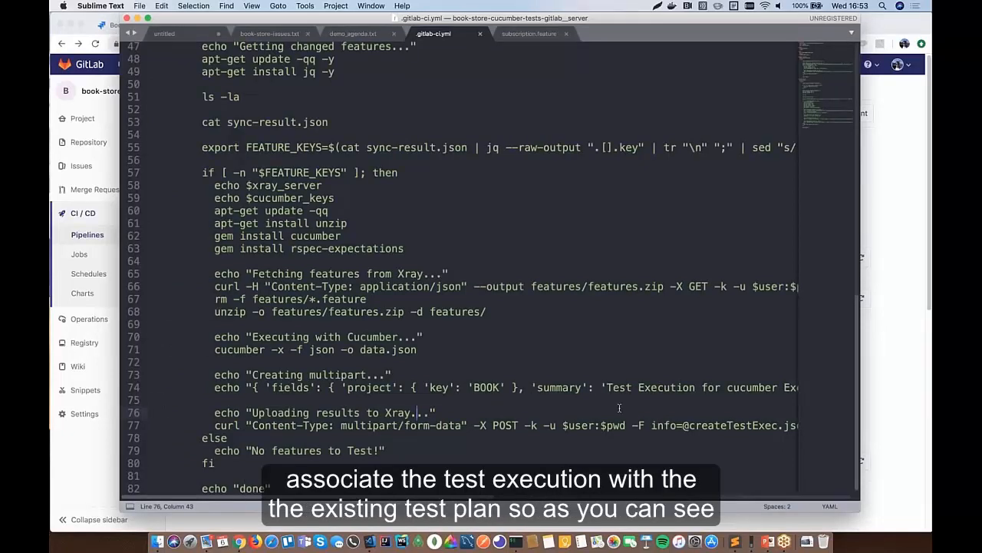
pyautogui.press('super+Tab')
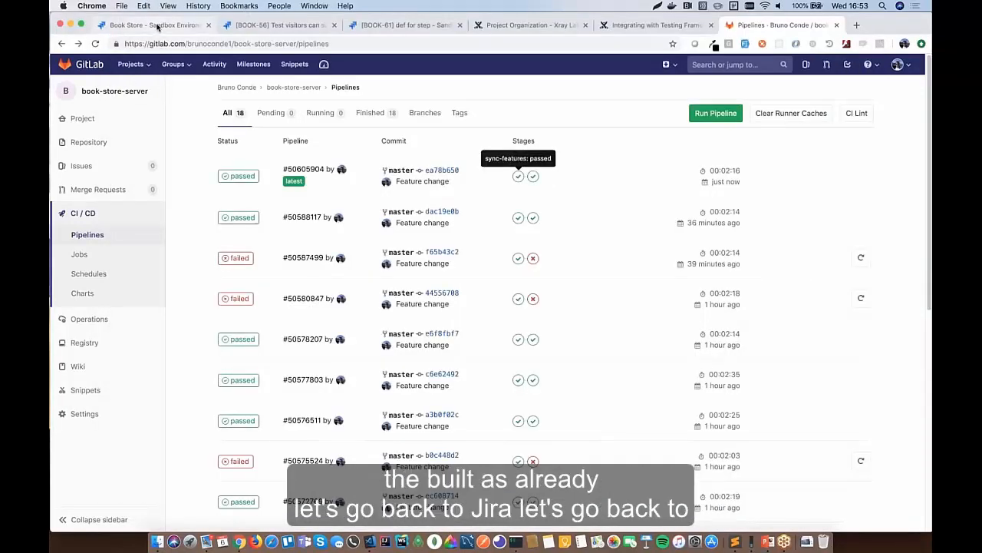
# - From BOOK-56, open Test Plan for Beta release (BOOK-30) and scroll to its executions, including BOOK-62
pyautogui.click(278, 25)
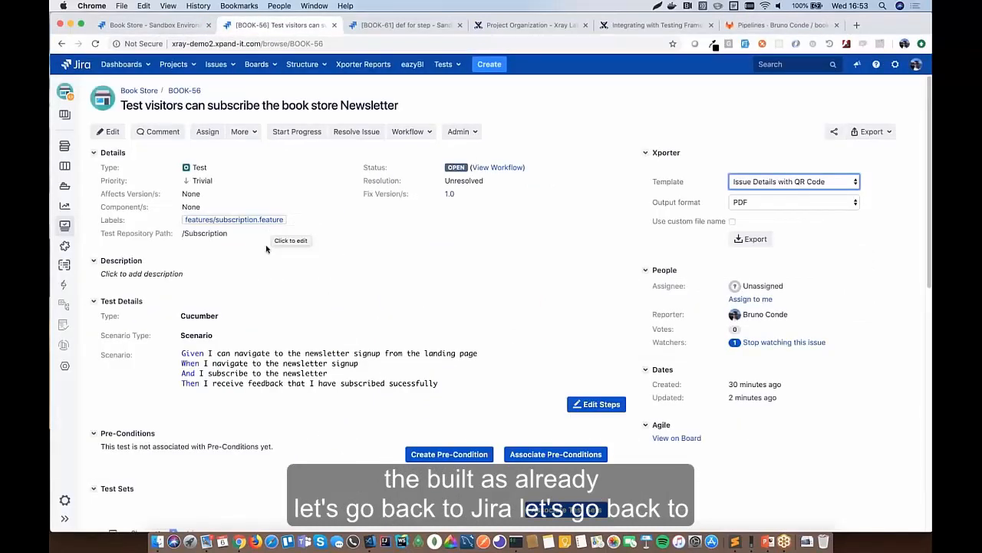
pyautogui.scroll(-10, 266, 249)
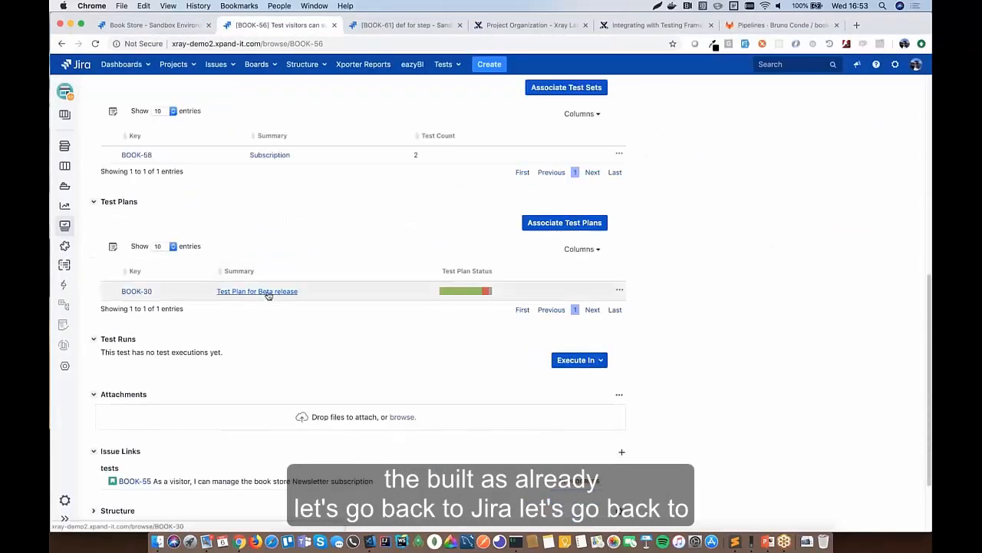
pyautogui.click(267, 292)
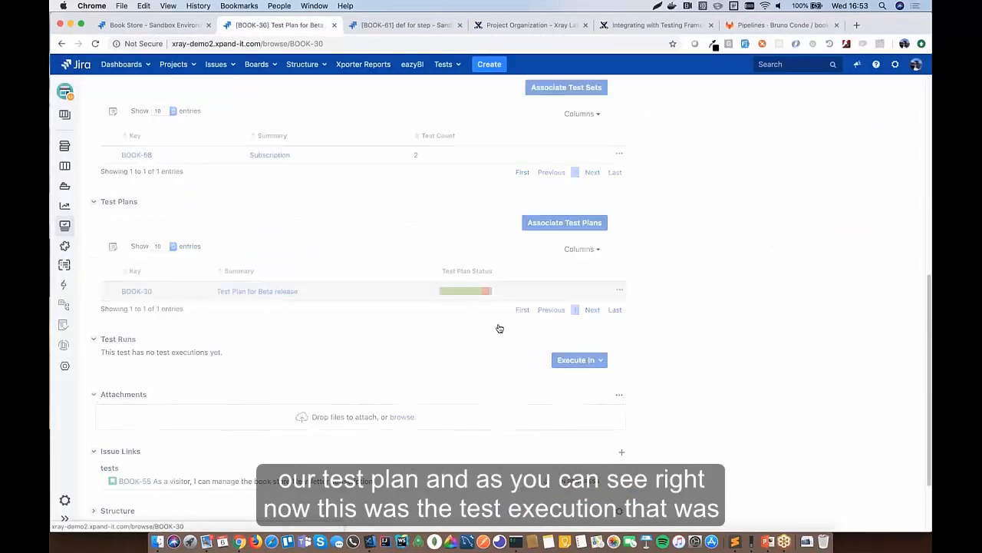
pyautogui.scroll(-5, 361, 307)
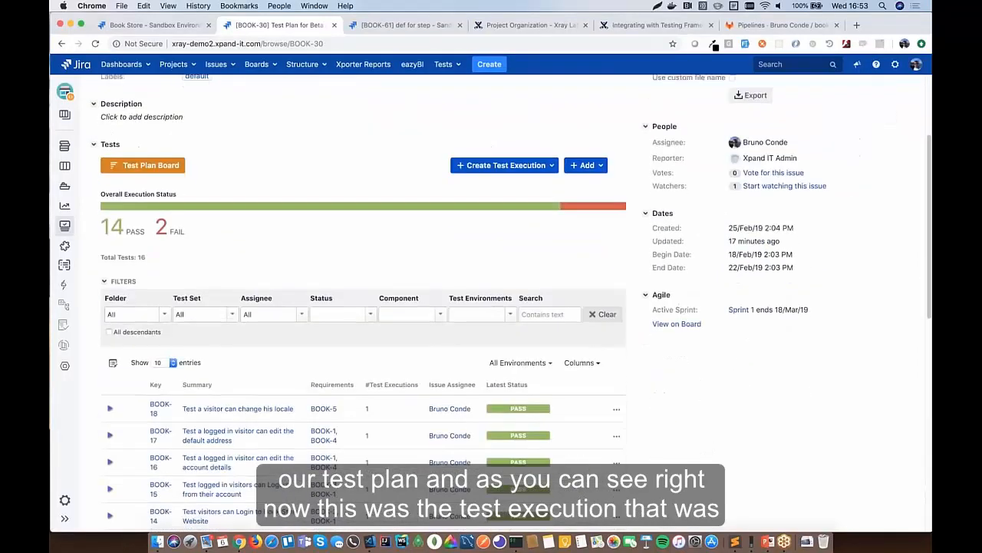
pyautogui.scroll(-3, 258, 307)
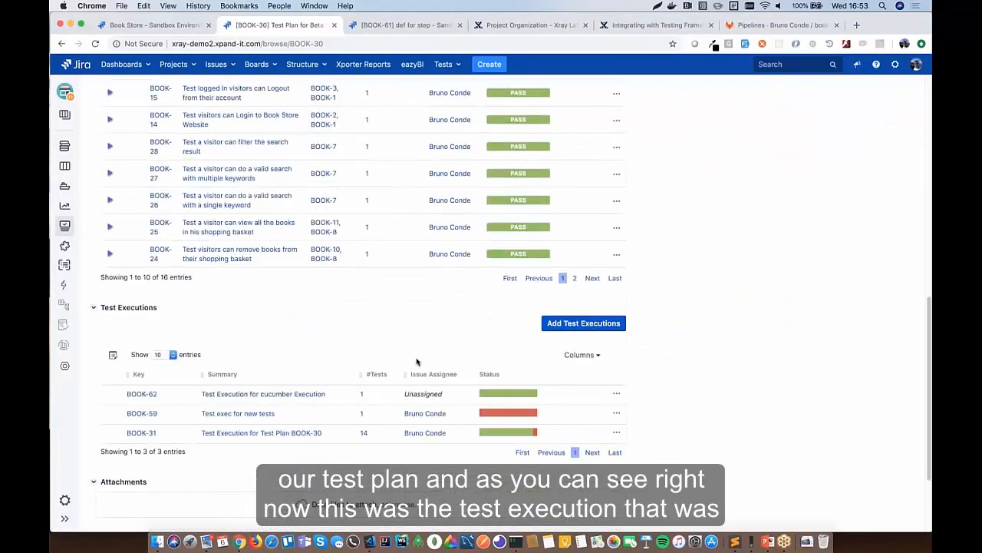
# - Check that BOOK-56's run in BOOK-62 passed with all four scenario steps, then return to BOOK-62
pyautogui.click(251, 395)
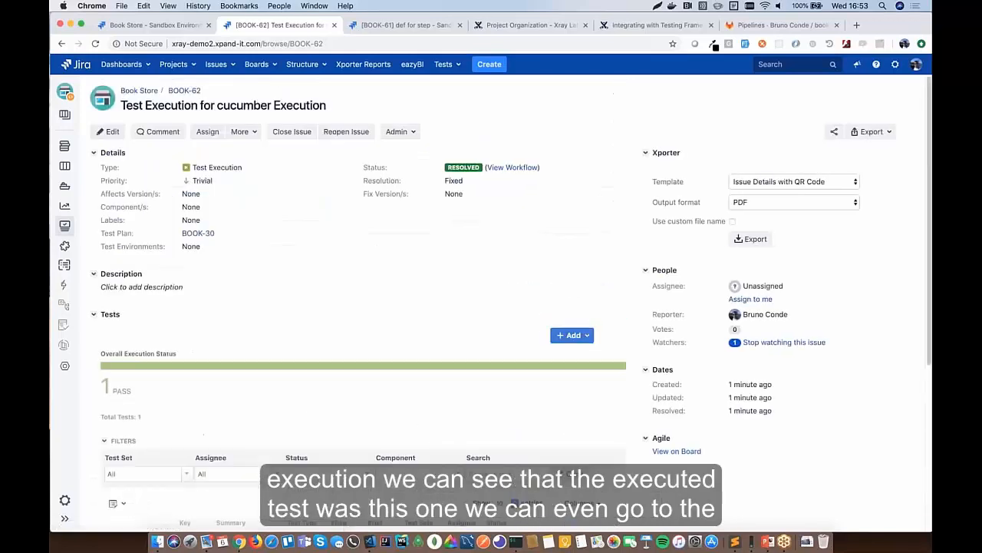
pyautogui.scroll(-5, 307, 381)
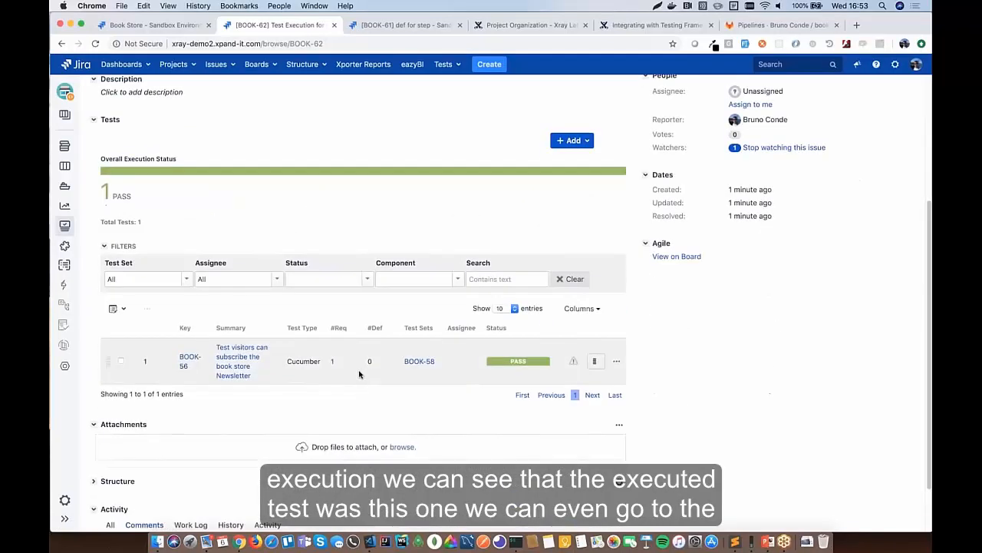
pyautogui.click(594, 361)
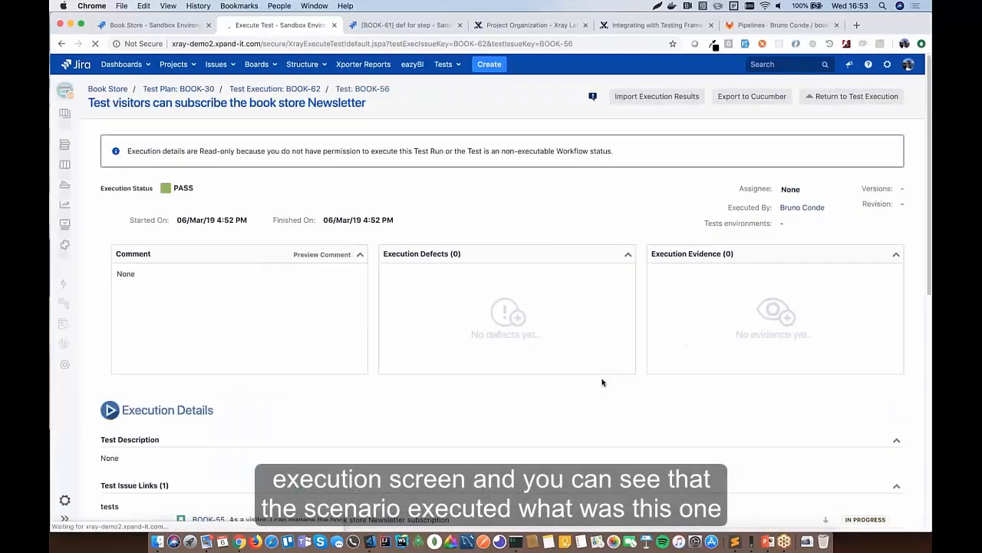
pyautogui.scroll(-8, 603, 382)
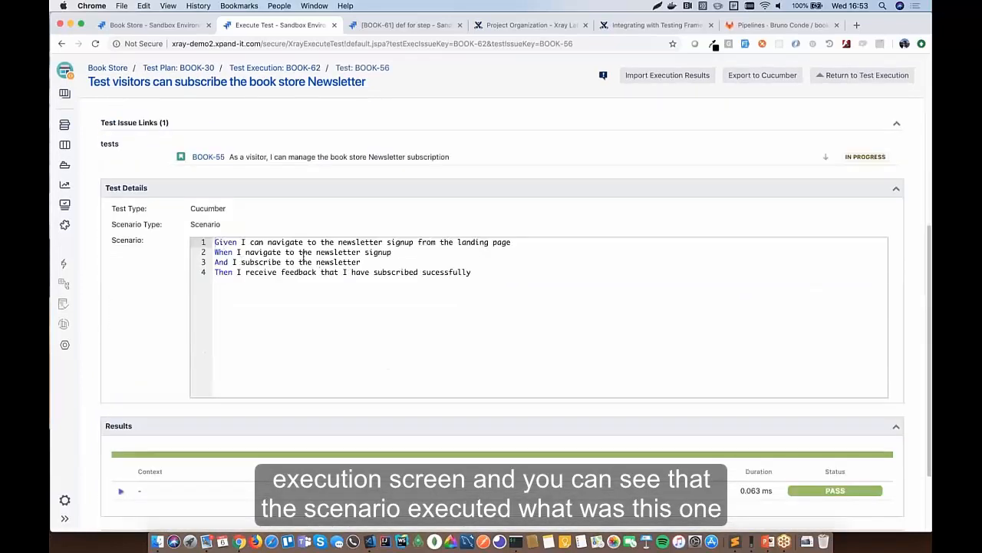
pyautogui.click(120, 490)
pyautogui.scroll(-4, 448, 342)
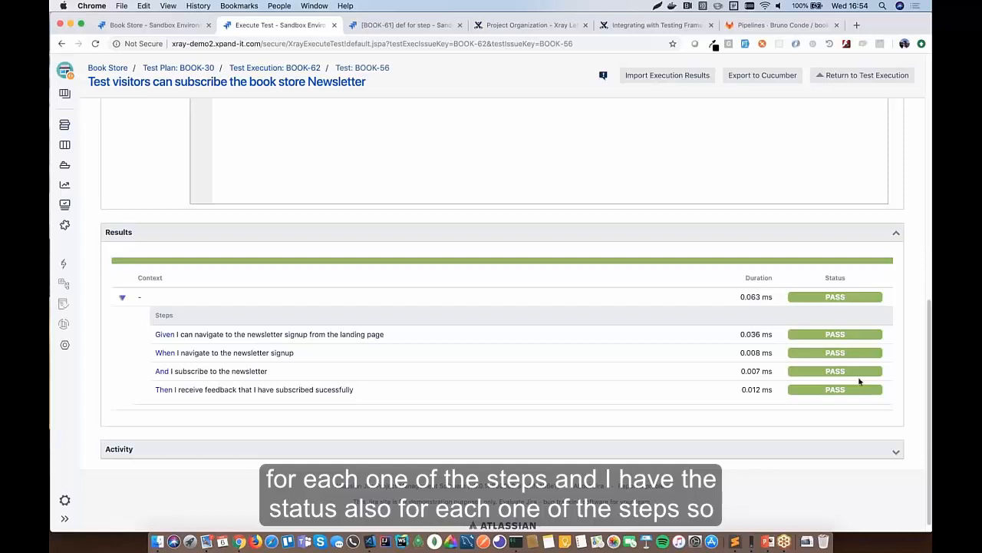
pyautogui.scroll(10, 828, 221)
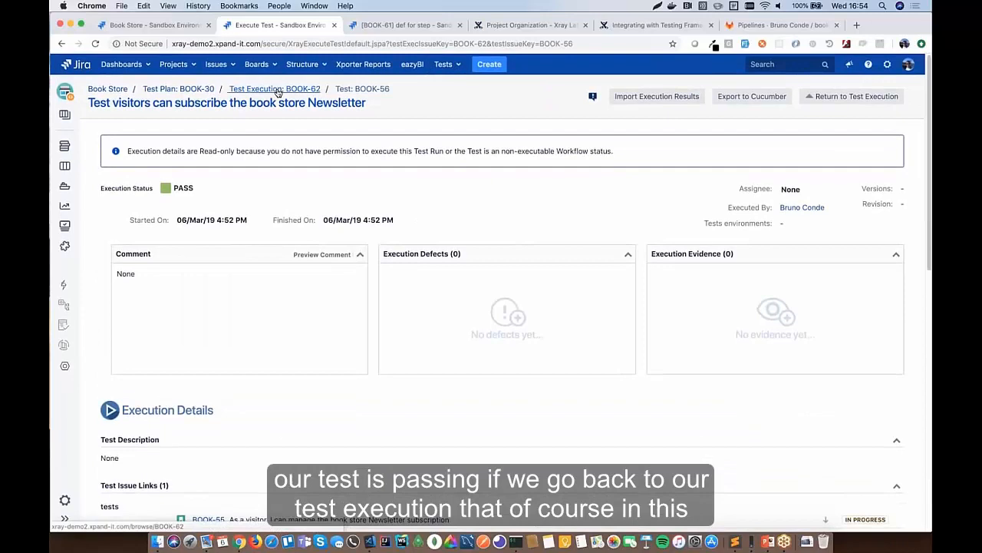
pyautogui.click(278, 90)
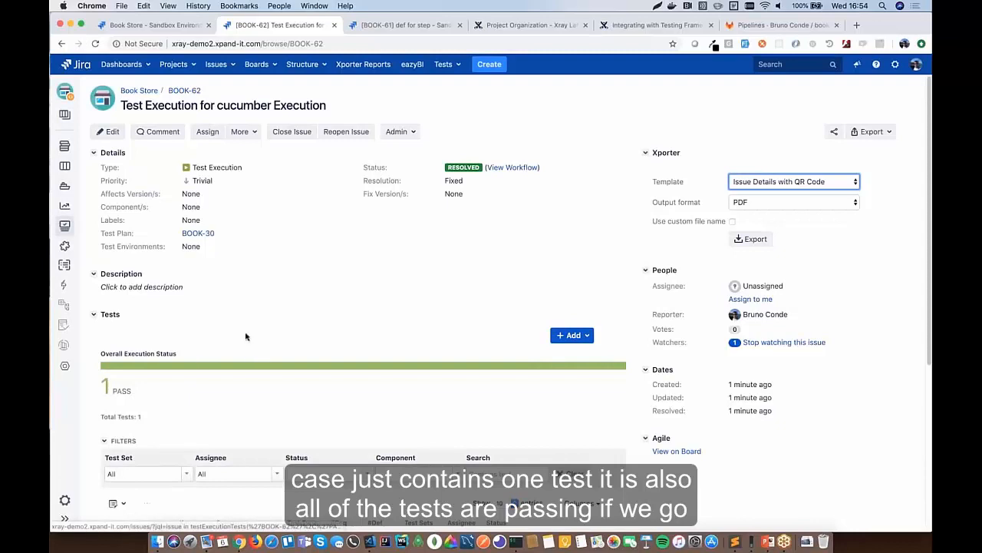
# - Open BOOK-30 and page through its tests to failing BOOK-57 and executions BOOK-62, BOOK-59, BOOK-31
pyautogui.click(201, 233)
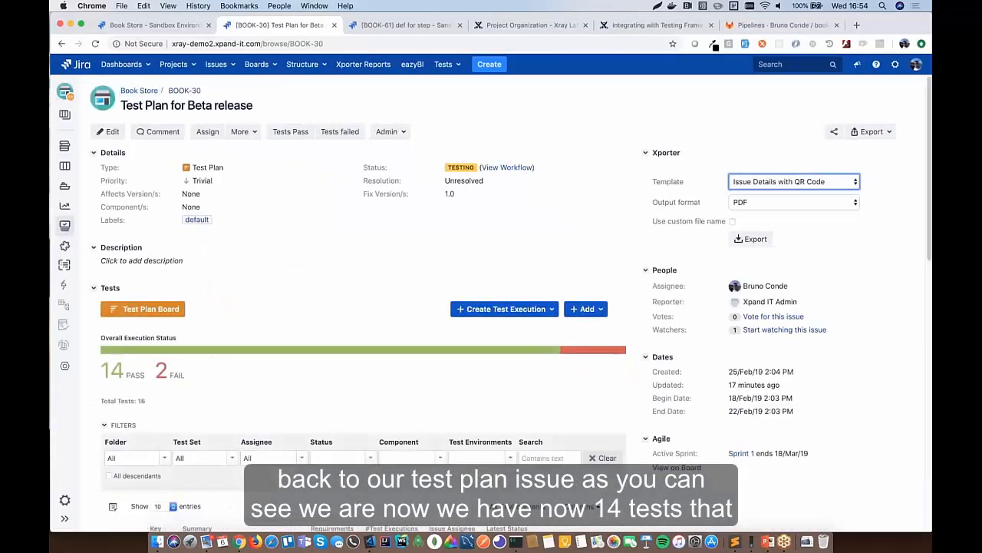
pyautogui.scroll(-5, 491, 307)
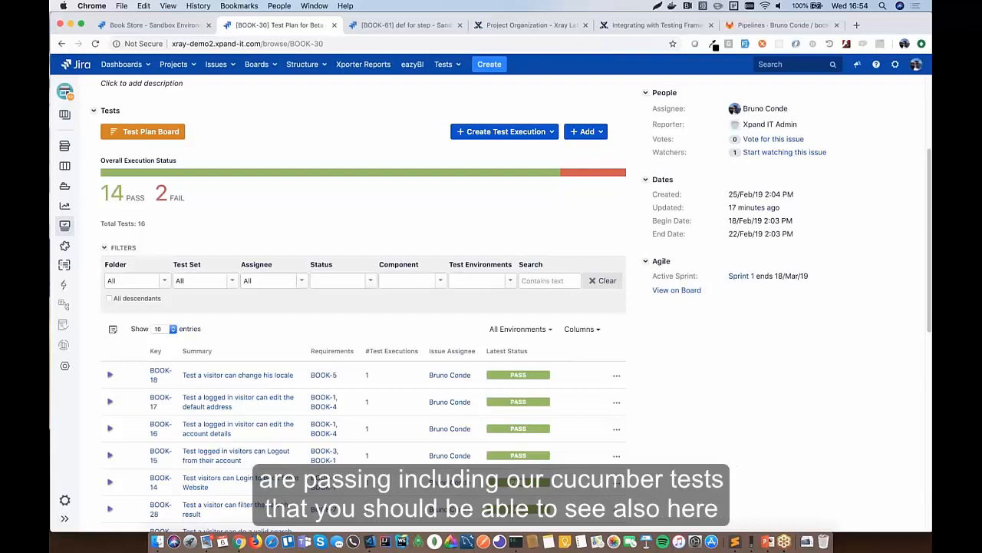
pyautogui.scroll(-10, 568, 203)
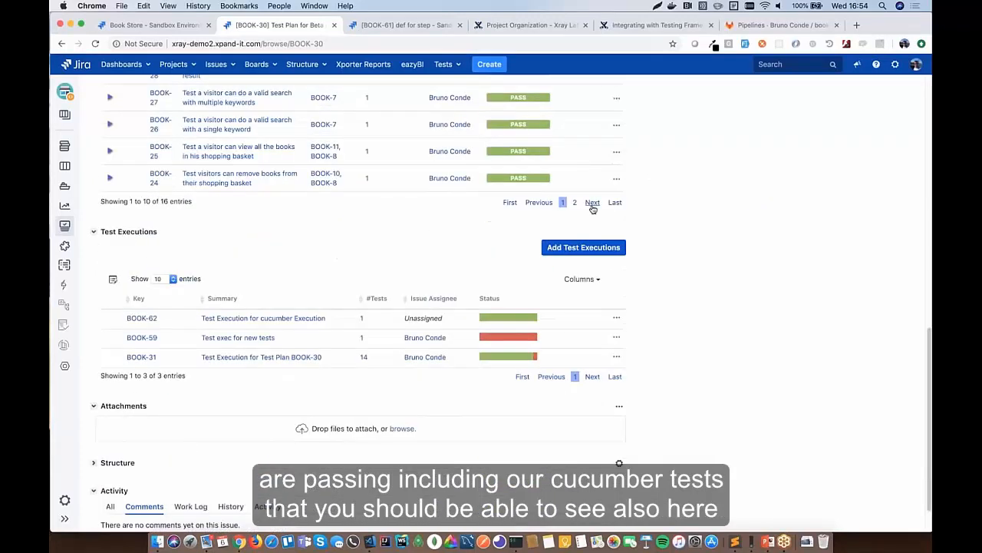
pyautogui.click(568, 202)
pyautogui.scroll(3, 368, 220)
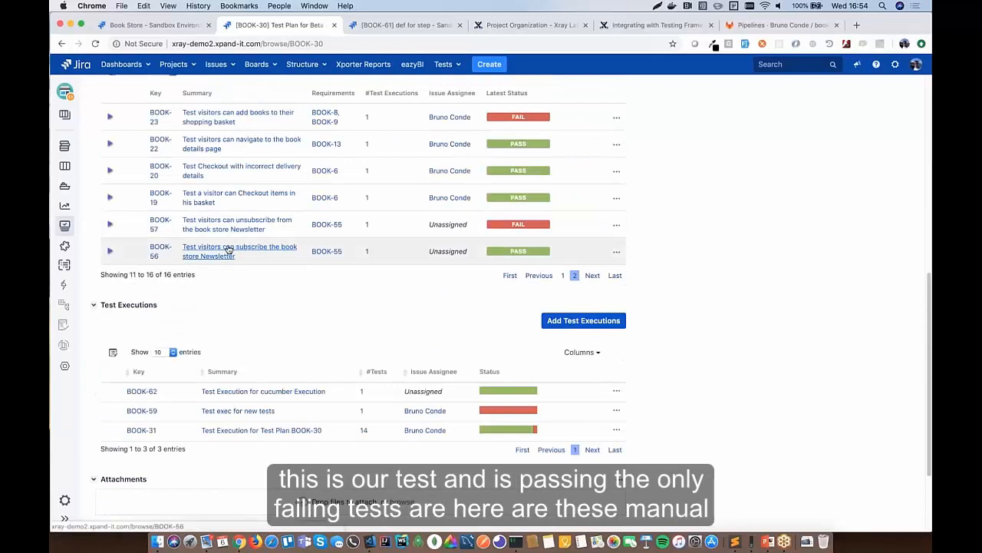
pyautogui.scroll(3, 227, 230)
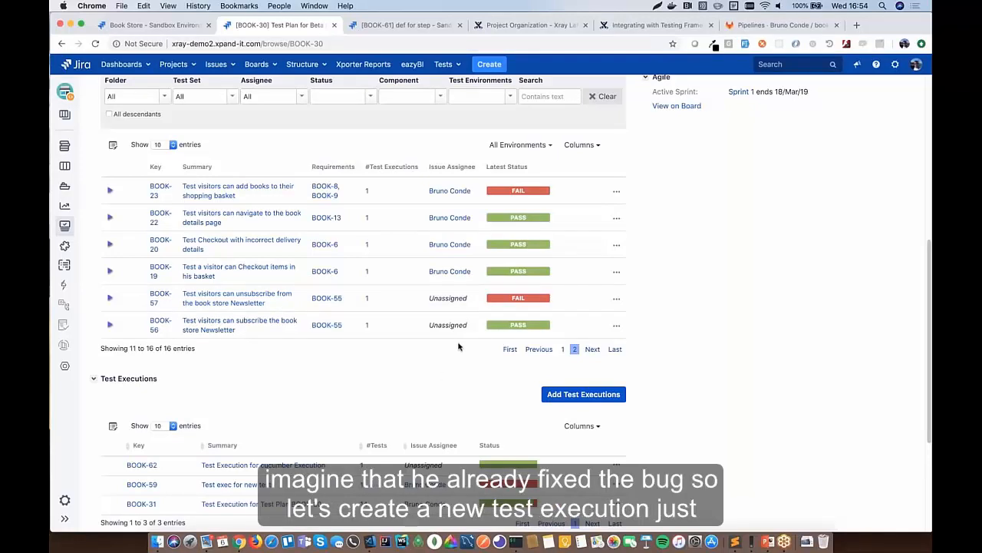
pyautogui.scroll(1, 459, 347)
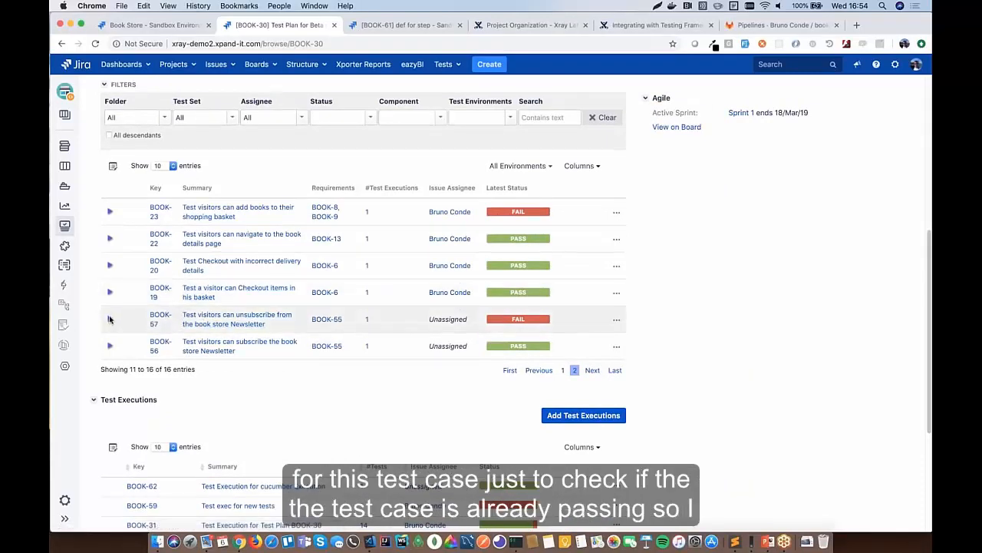
# - Create a new test execution for the selected BOOK-57 test from BOOK-30, setting its assignee
pyautogui.click(113, 166)
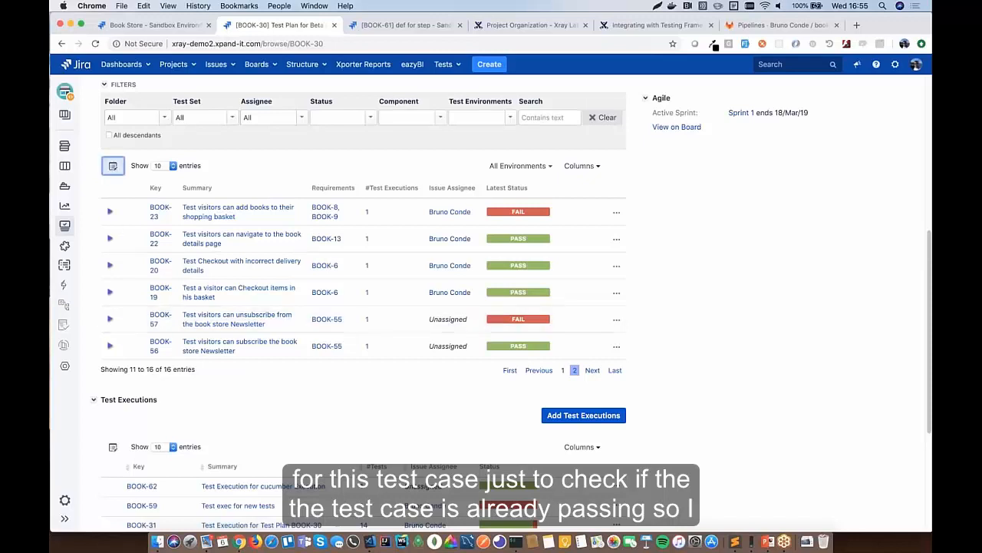
pyautogui.click(110, 329)
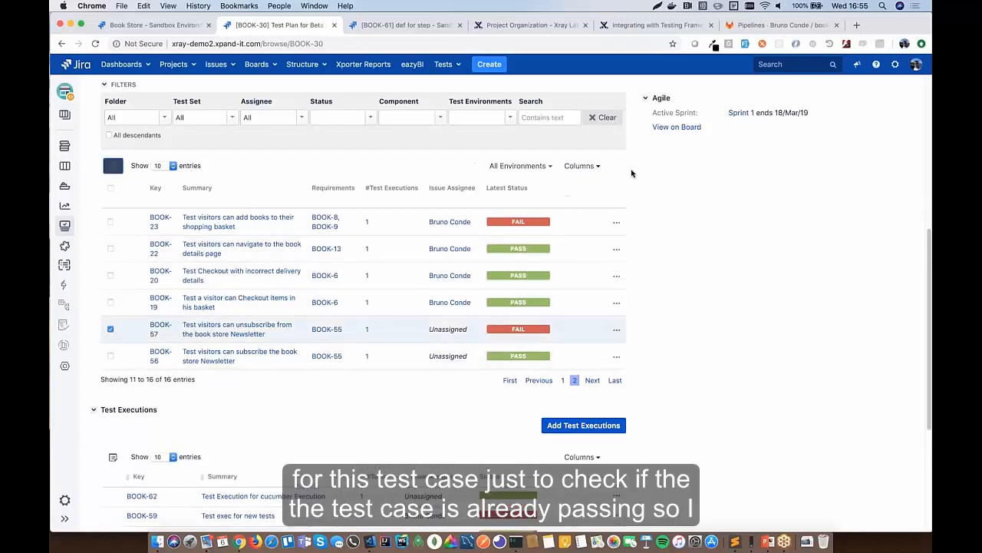
pyautogui.click(568, 197)
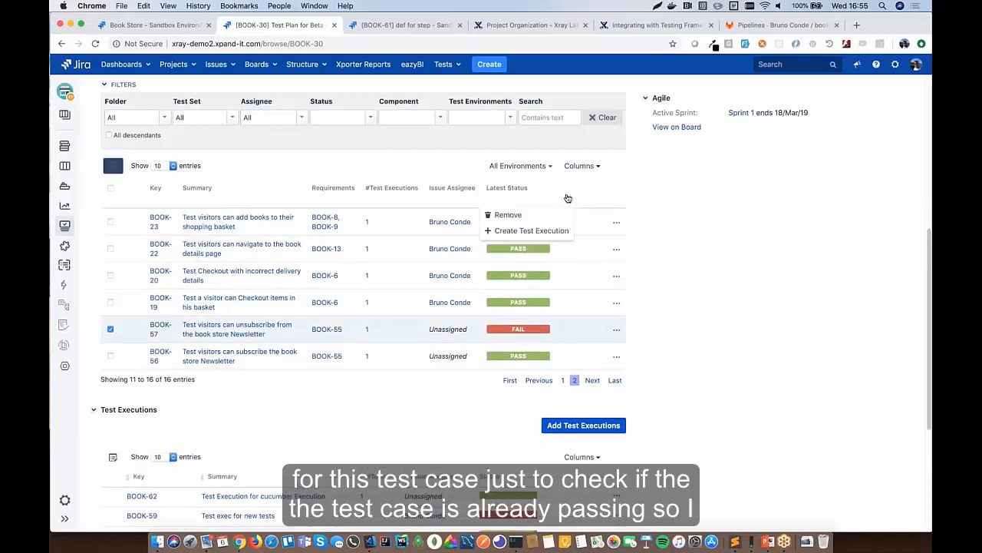
pyautogui.click(527, 231)
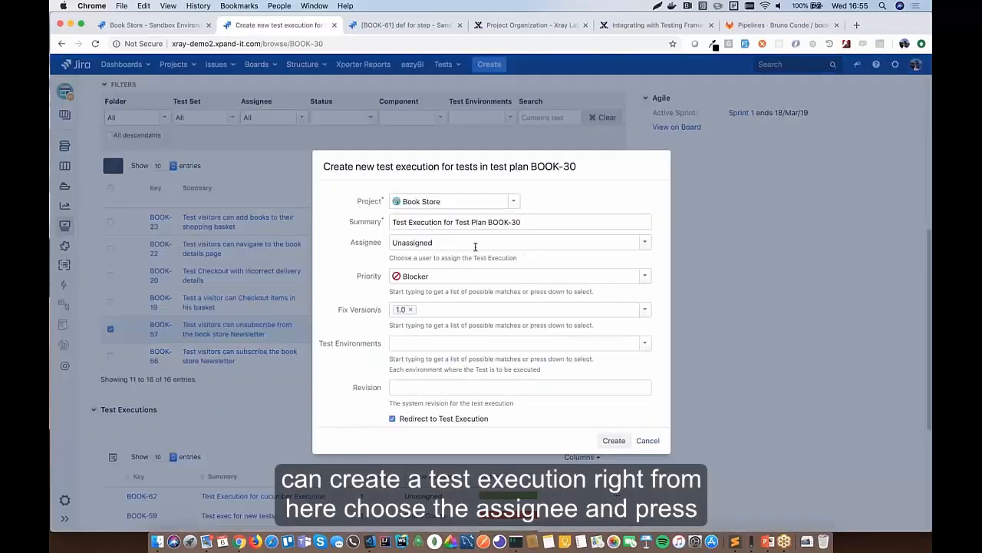
pyautogui.click(647, 243)
pyautogui.click(380, 308)
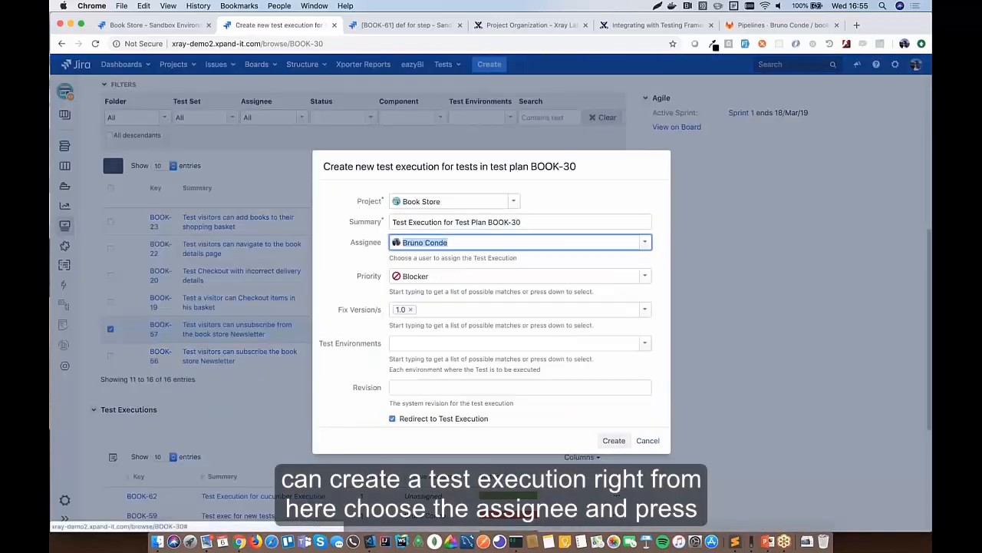
pyautogui.click(623, 442)
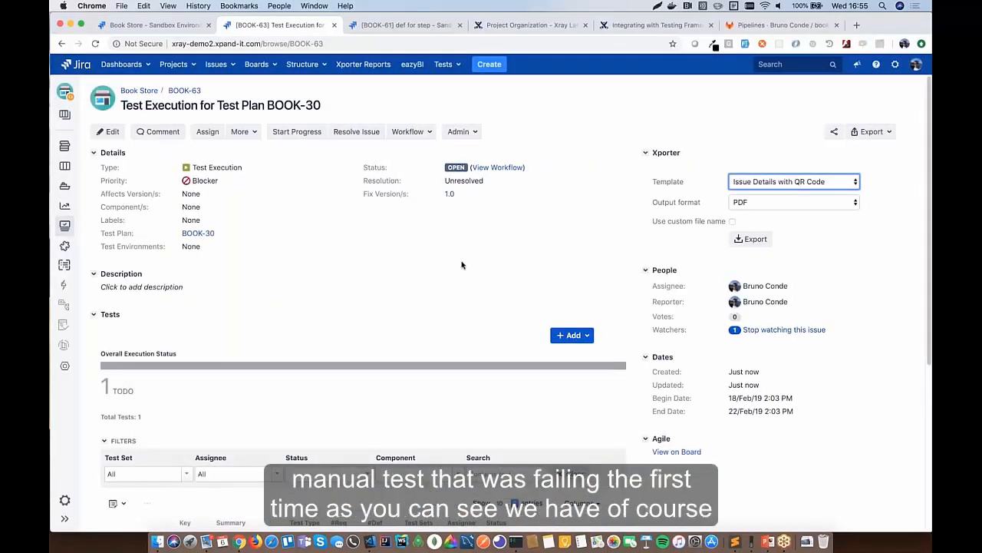
# - Record BOOK-57 as PASS in the new execution BOOK-63, then return to test plan BOOK-30
pyautogui.scroll(-3, 461, 265)
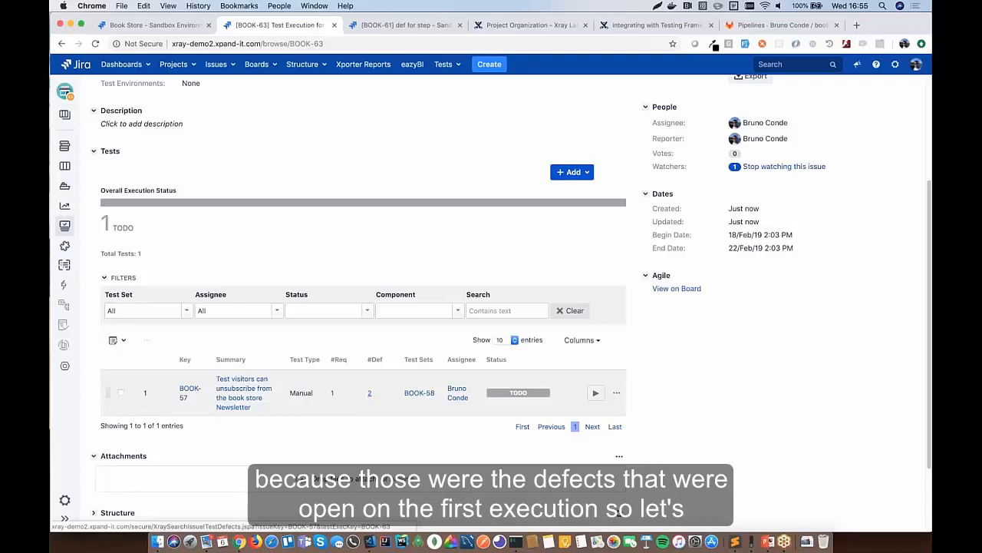
pyautogui.click(596, 392)
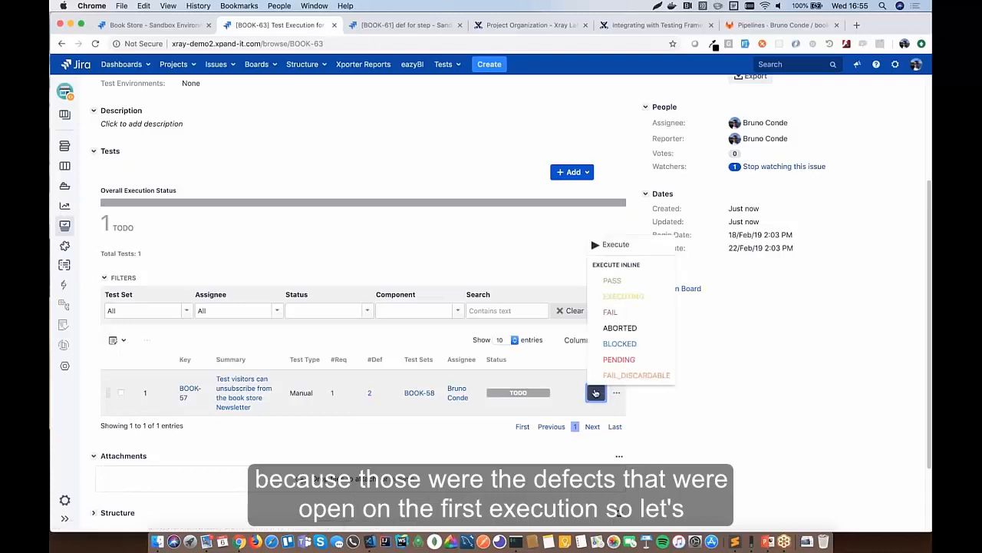
pyautogui.click(614, 281)
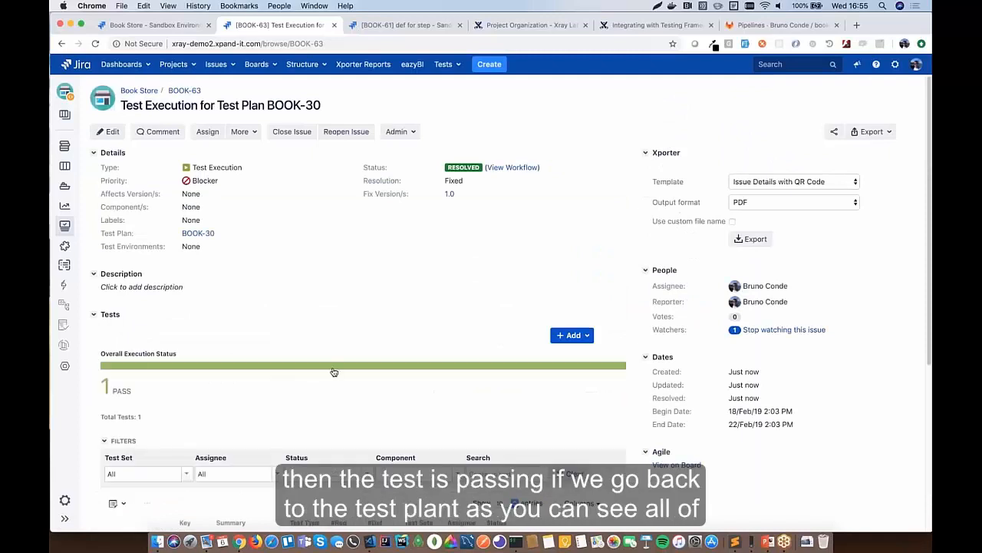
pyautogui.scroll(-5, 335, 373)
pyautogui.scroll(5, 546, 308)
pyautogui.click(198, 233)
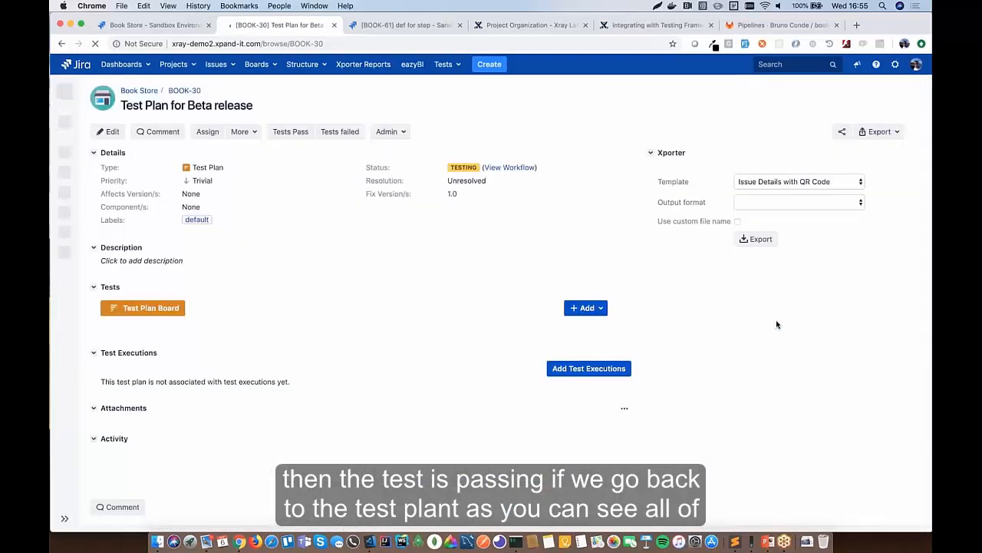
# - Show the BOOK-30 test plan board filtered to the Subscription folder, with BOOK-57 and BOOK-56 passing
pyautogui.scroll(-5, 423, 338)
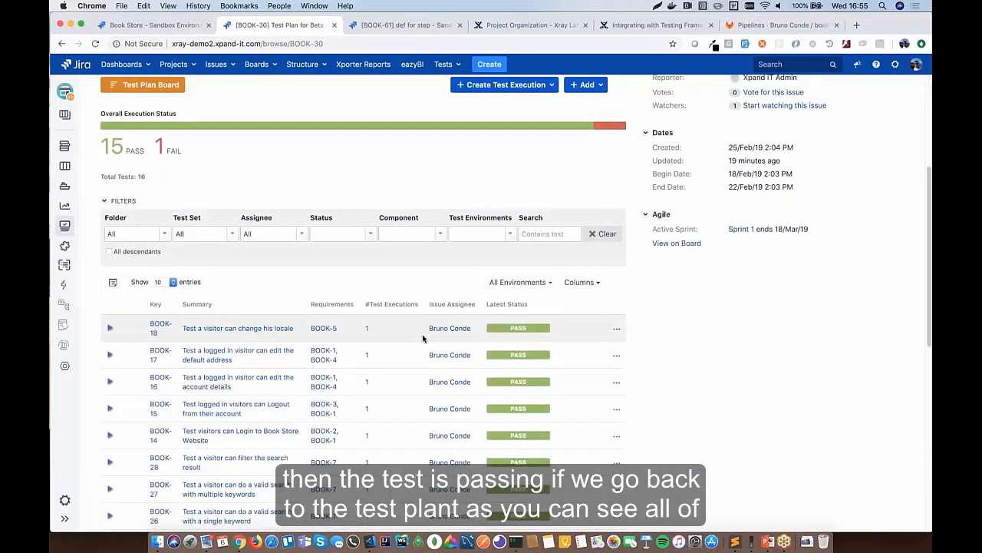
pyautogui.scroll(3, 423, 338)
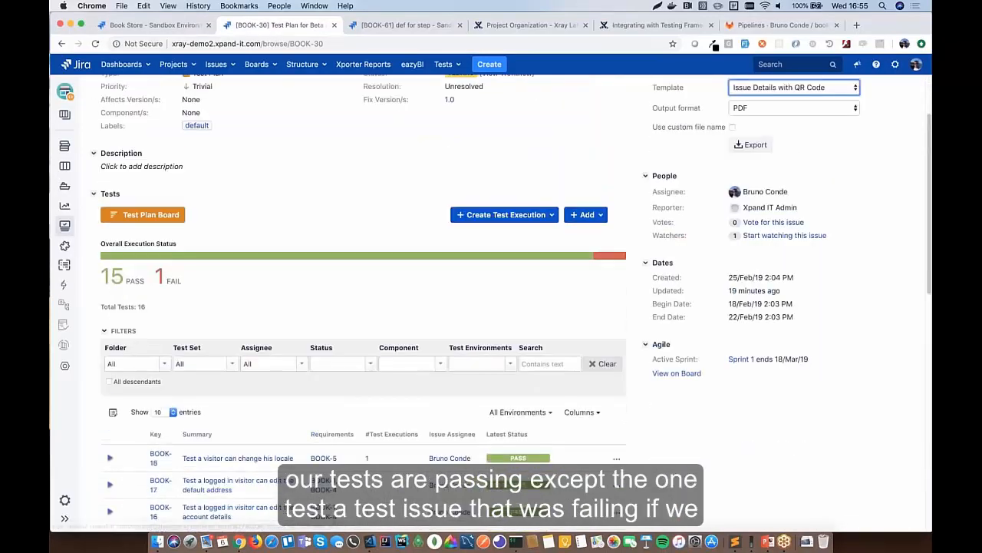
pyautogui.scroll(-1, 273, 305)
pyautogui.scroll(-1, 276, 305)
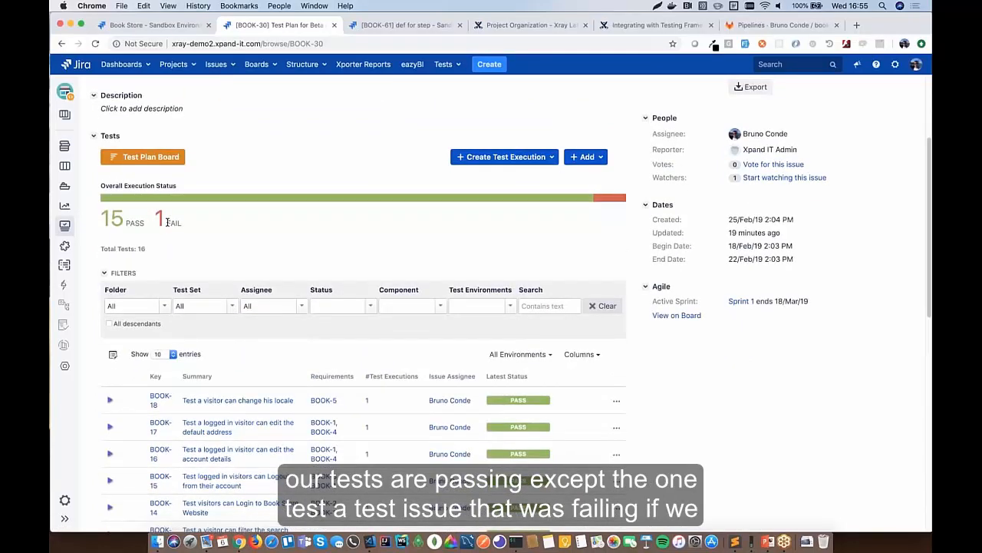
pyautogui.click(152, 158)
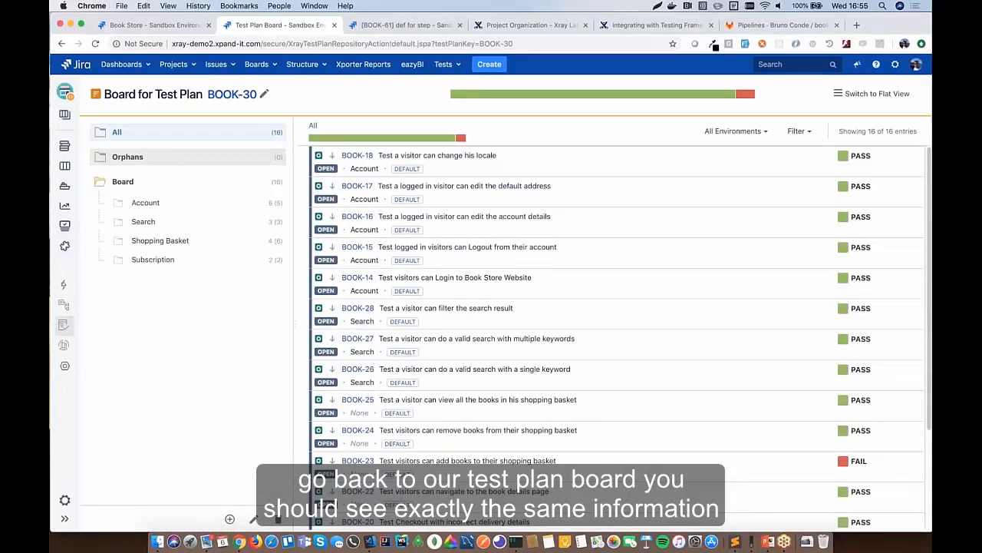
pyautogui.click(191, 262)
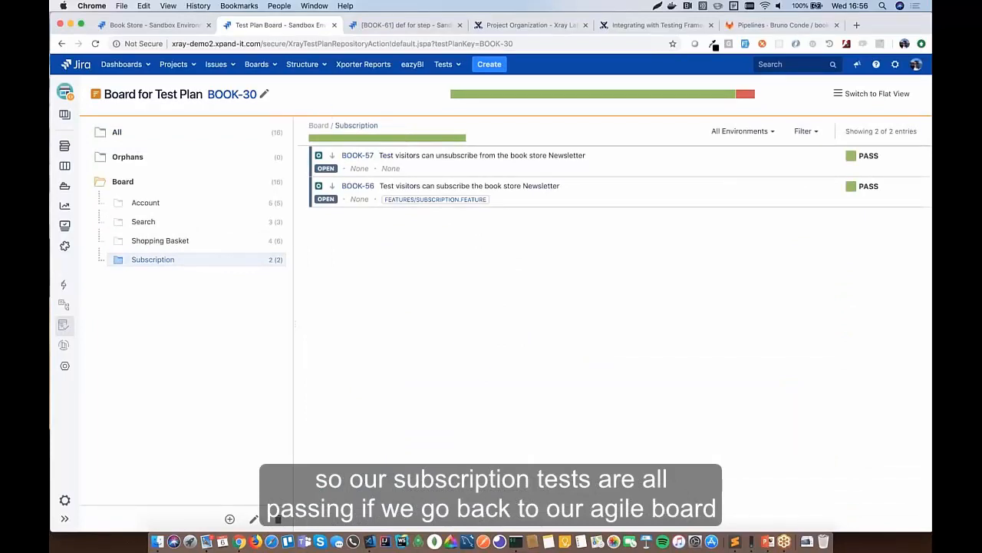
pyautogui.click(271, 64)
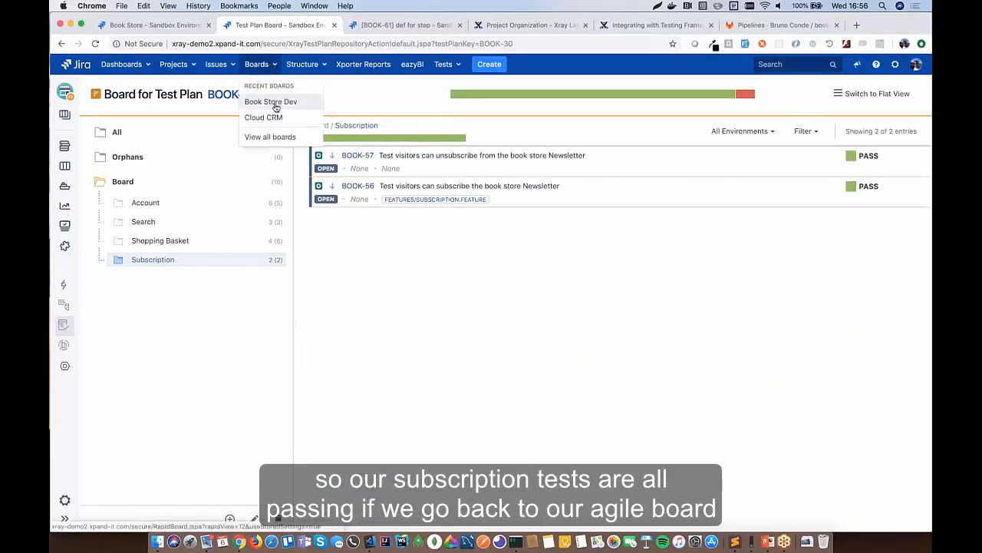
# - On the Book Store Dev board, drag BOOK-55 through QA into Done, resolving it
pyautogui.click(271, 101)
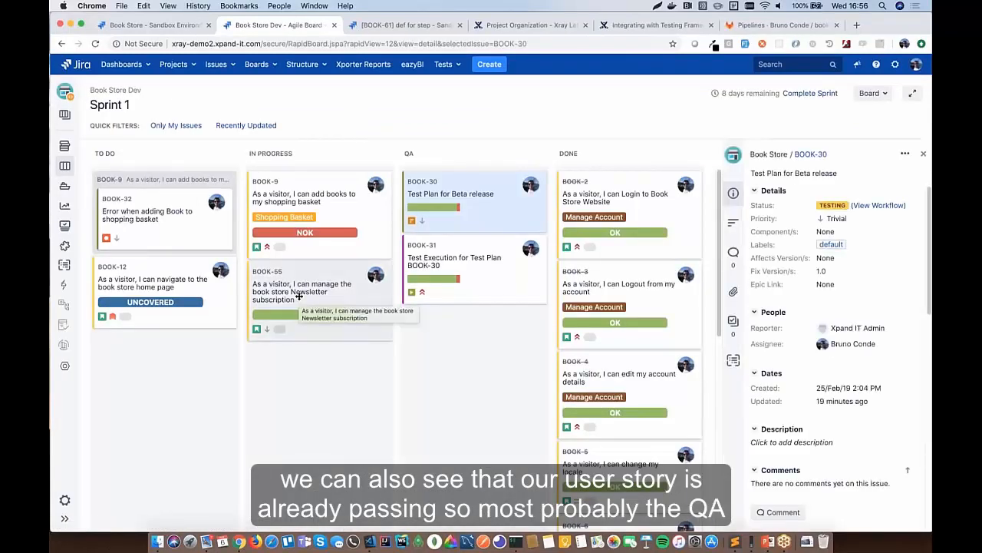
pyautogui.moveTo(299, 295); pyautogui.dragTo(466, 312)
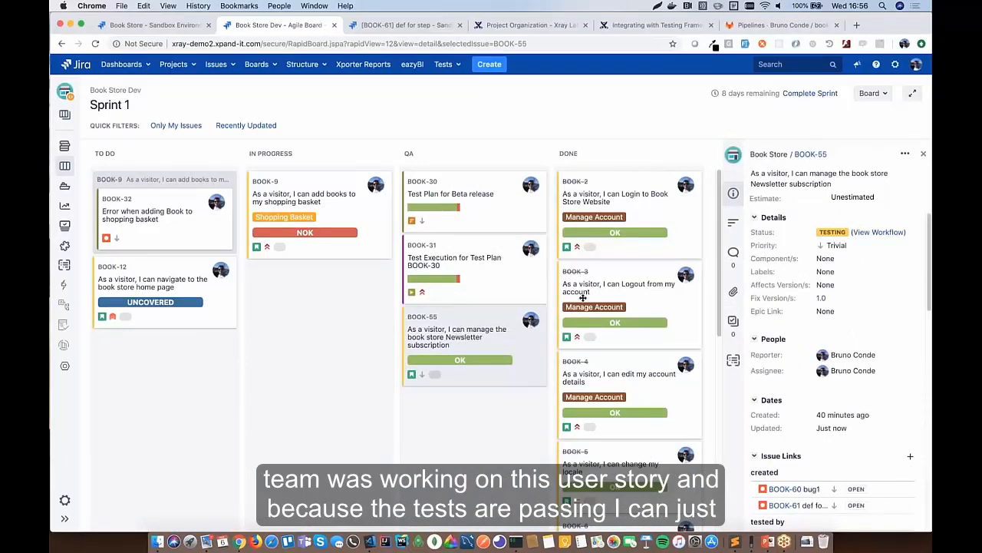
pyautogui.moveTo(457, 331); pyautogui.dragTo(612, 266)
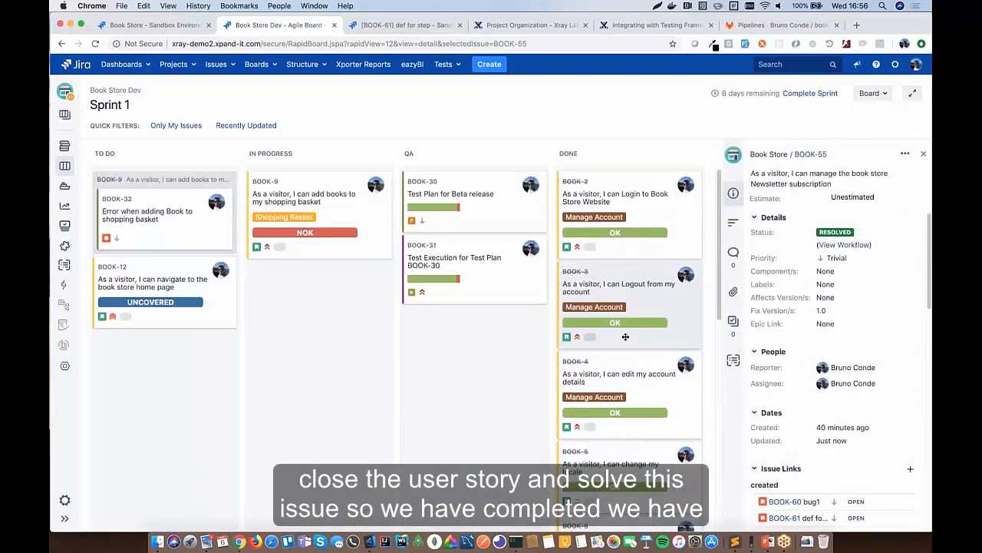
pyautogui.scroll(-5, 625, 335)
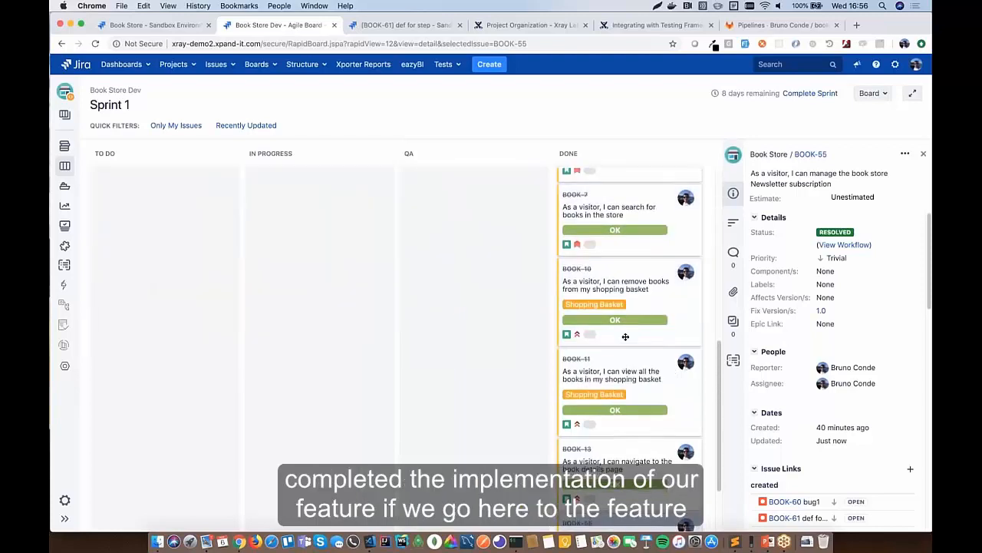
# - Open the BOOK-55 story page and review its OK requirement status and passing BOOK-57 and BOOK-56 coverage
pyautogui.click(815, 154)
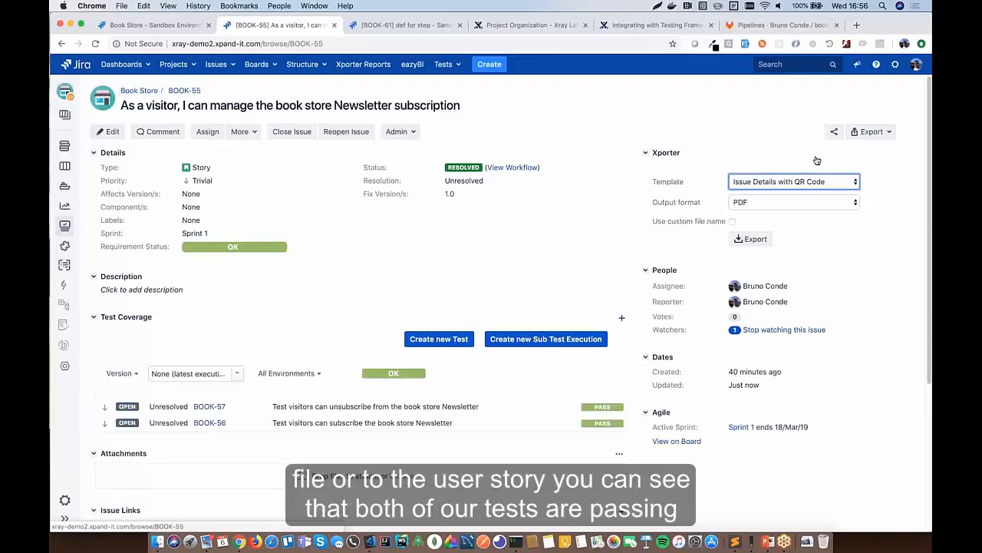
pyautogui.scroll(-3, 482, 265)
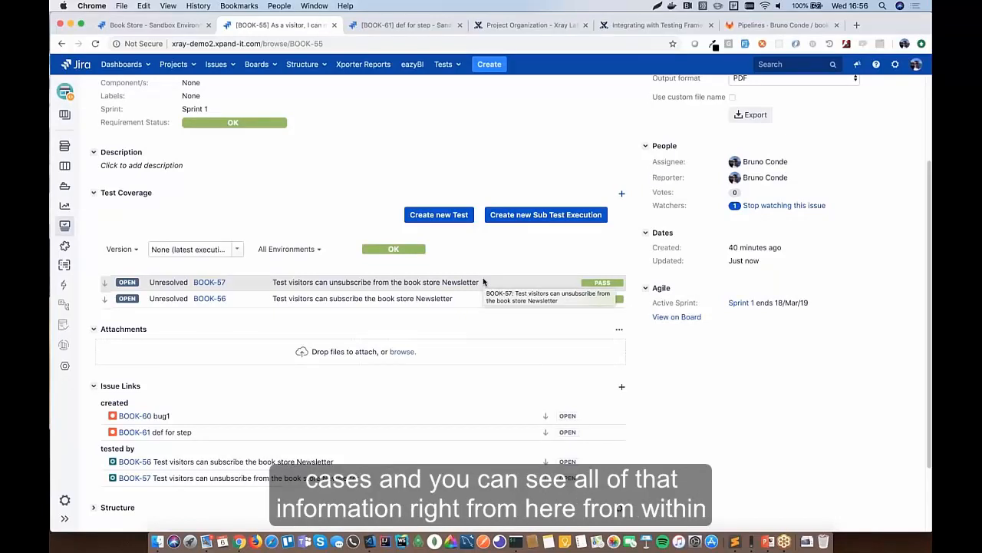
pyautogui.scroll(-1, 483, 281)
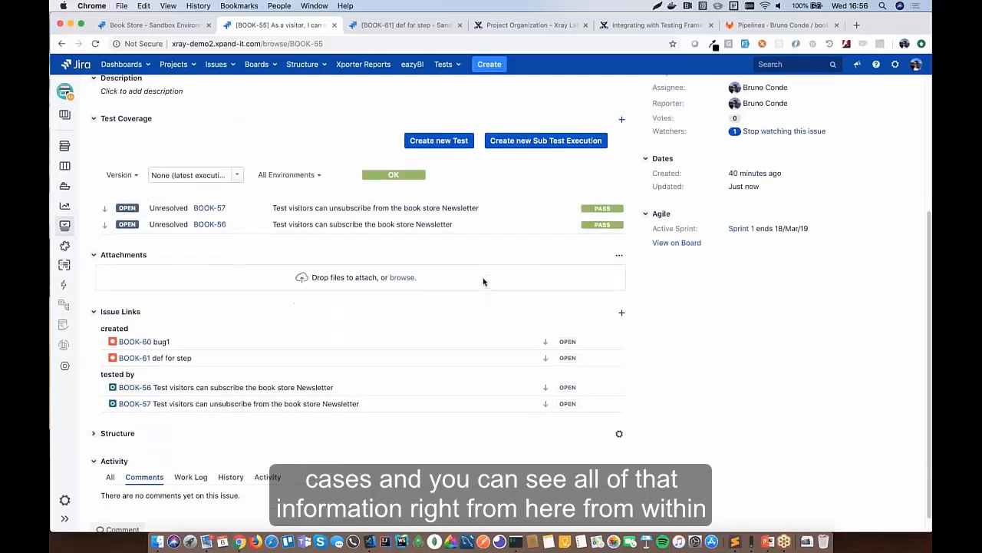
pyautogui.scroll(5, 483, 281)
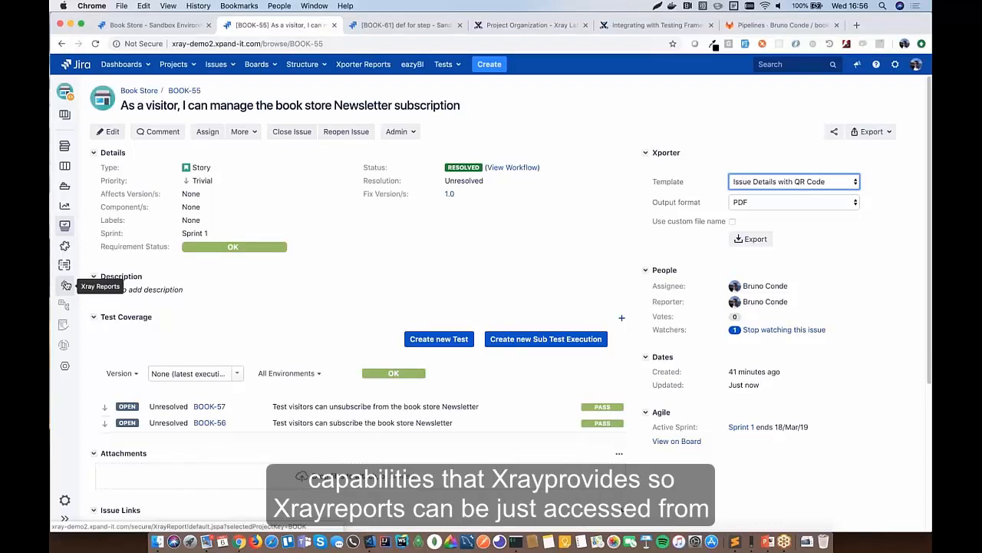
# - Open the Overall Requirement Coverage Report for project BOOK and look over the other available Xray reports
pyautogui.click(66, 286)
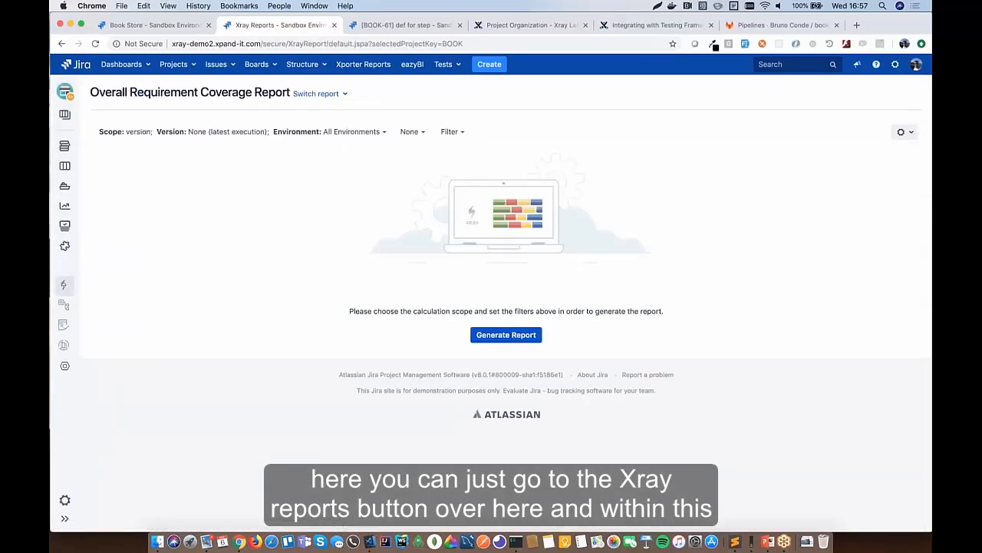
pyautogui.click(338, 95)
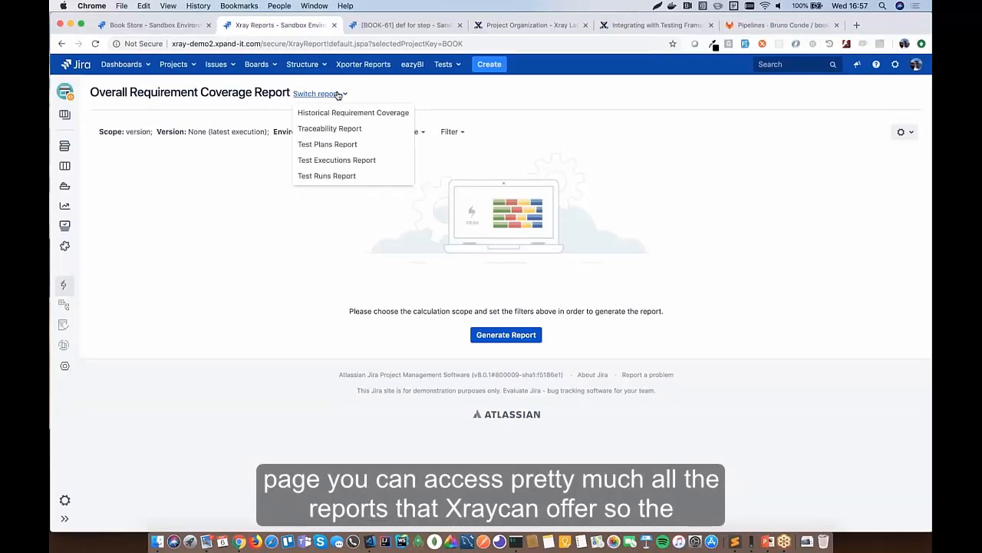
pyautogui.click(383, 81)
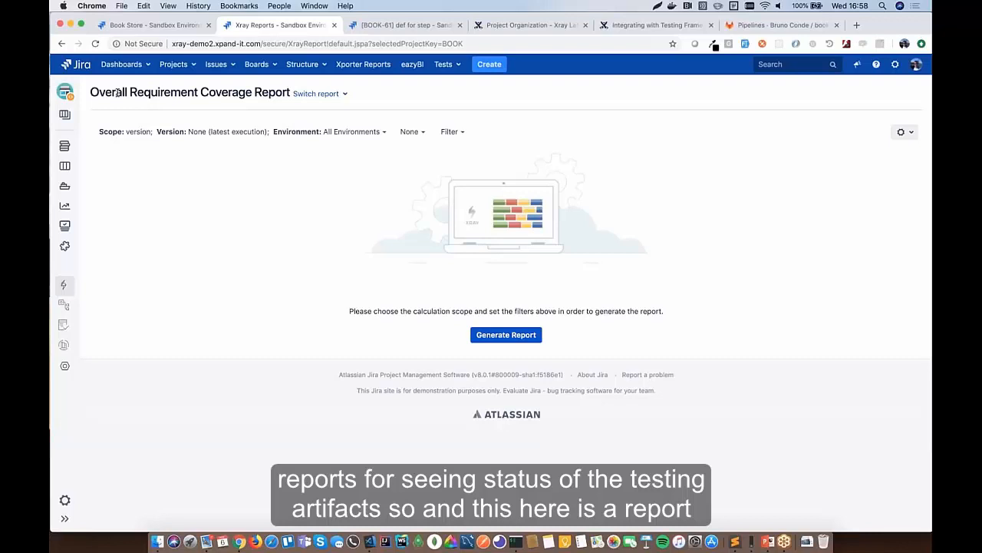
# - Generate the requirement coverage report and glance at its filter options
pyautogui.click(507, 335)
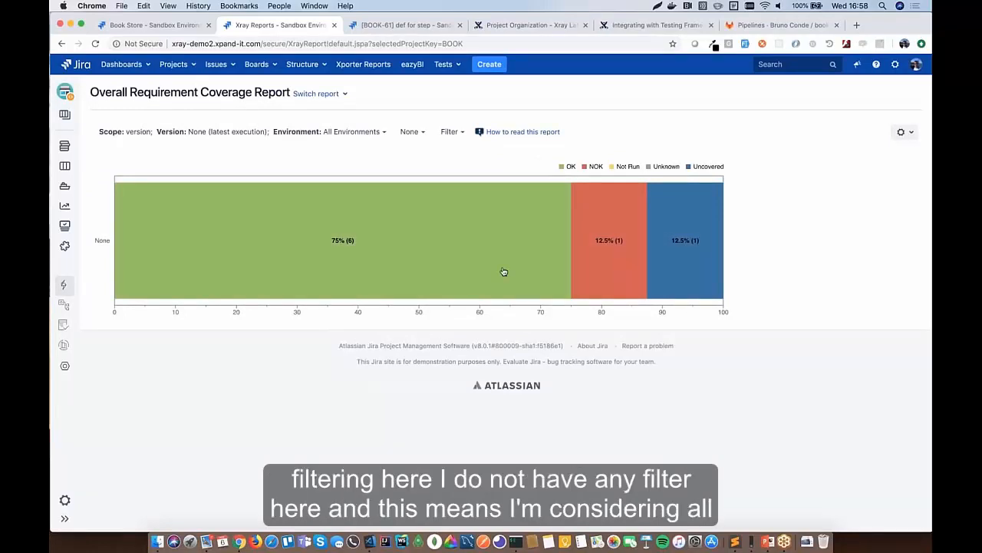
pyautogui.click(450, 132)
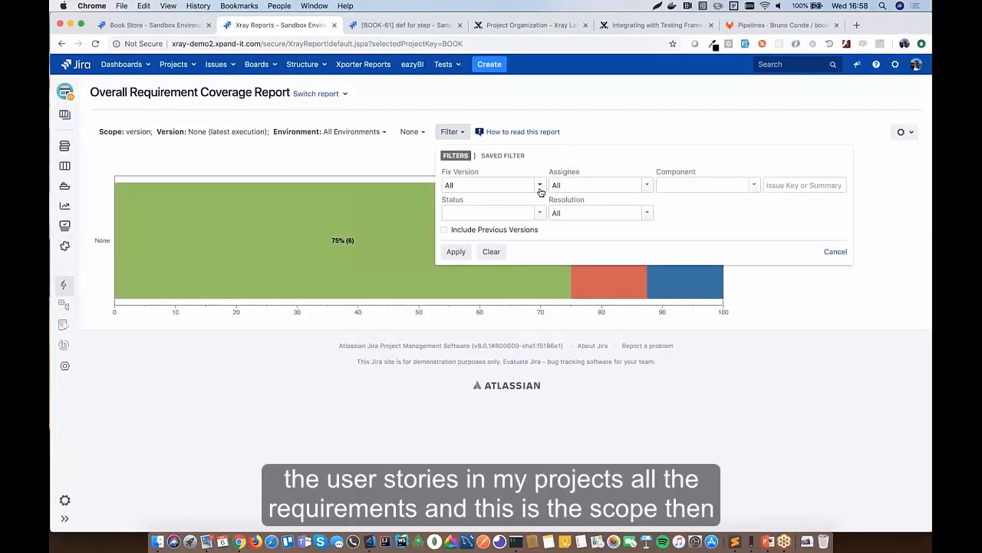
pyautogui.click(353, 154)
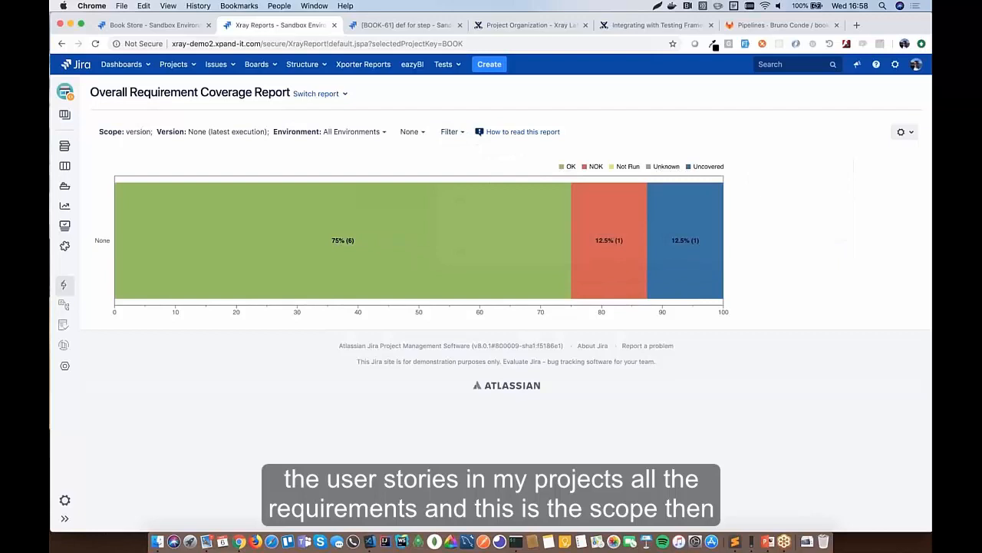
# - Review the Fix Version and Test Plan scope options, leaving Version at None (latest execution)
pyautogui.click(365, 134)
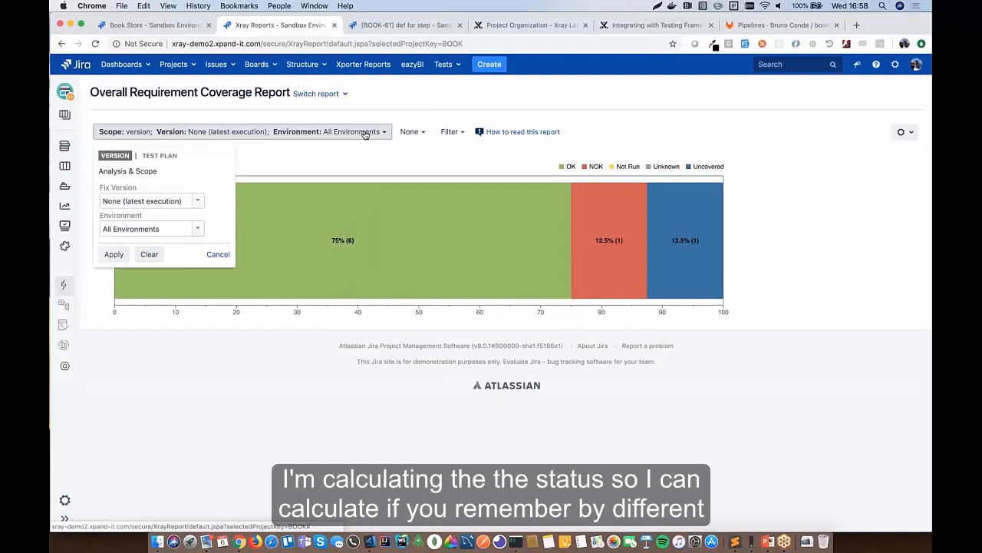
pyautogui.click(158, 199)
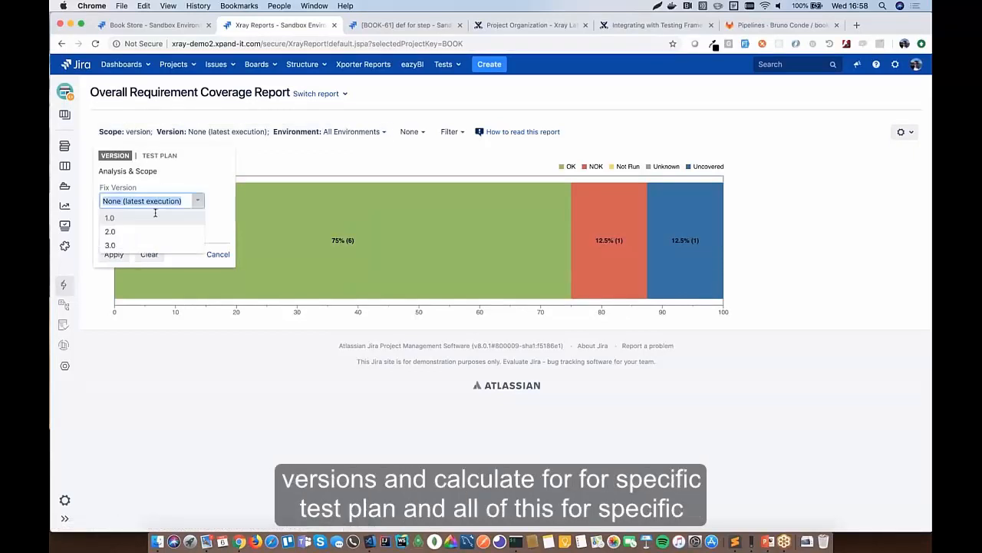
pyautogui.click(196, 174)
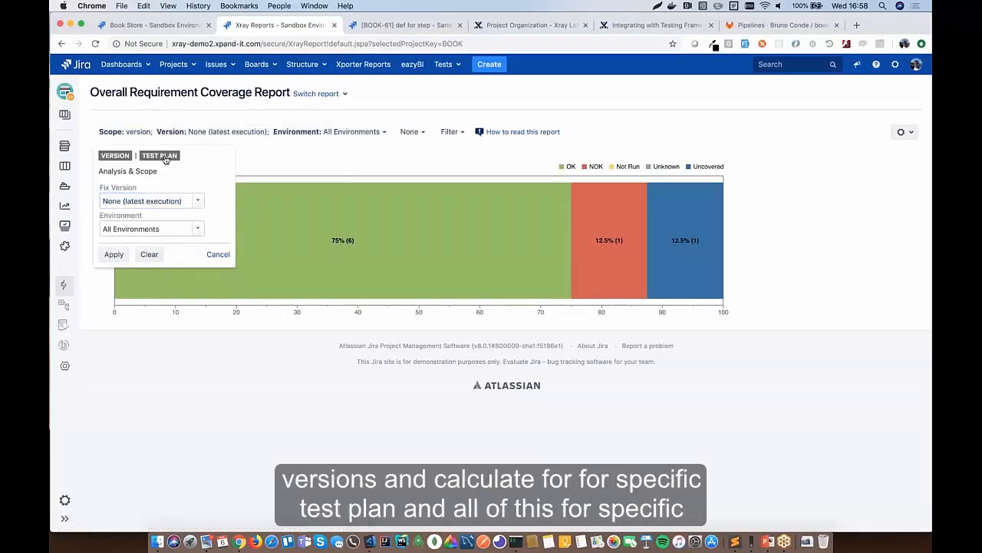
pyautogui.click(165, 158)
pyautogui.click(123, 156)
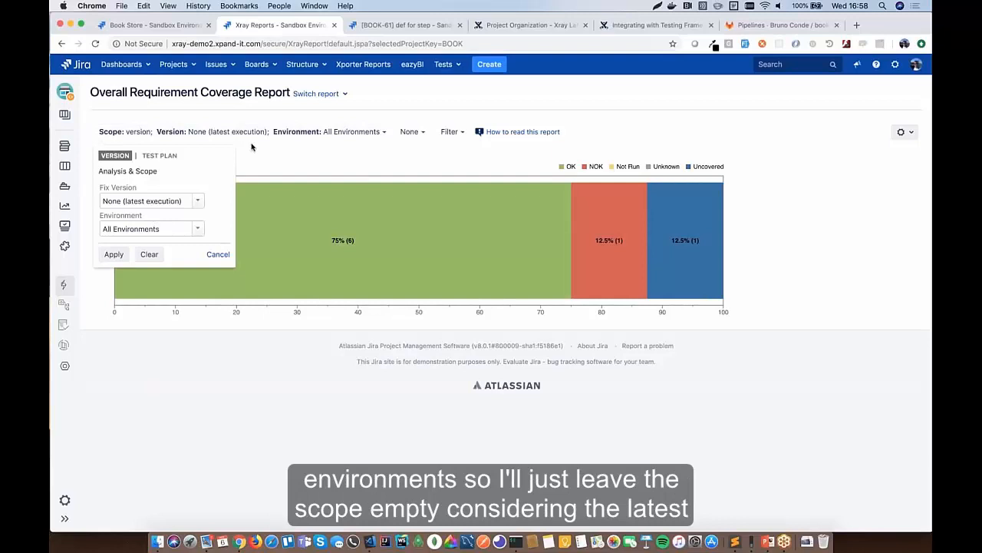
pyautogui.click(252, 147)
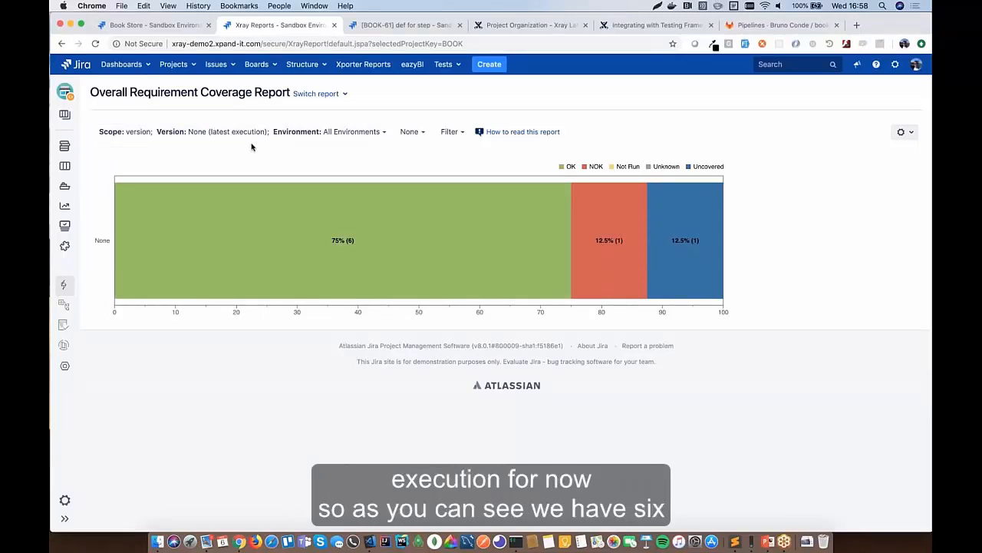
# - List the NOK requirements and expand epic BOOK-8 to show its failing story BOOK-9
pyautogui.moveTo(376, 228)
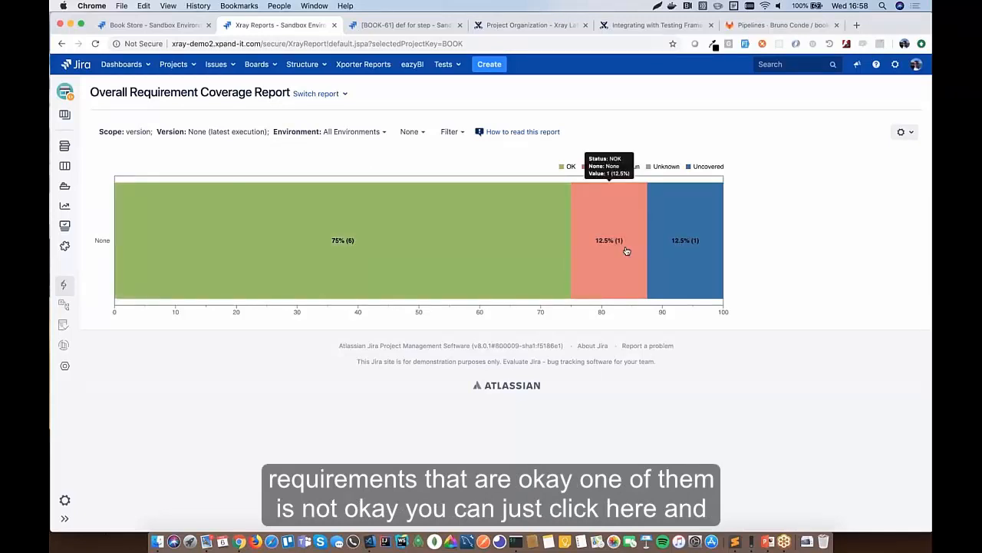
pyautogui.click(627, 251)
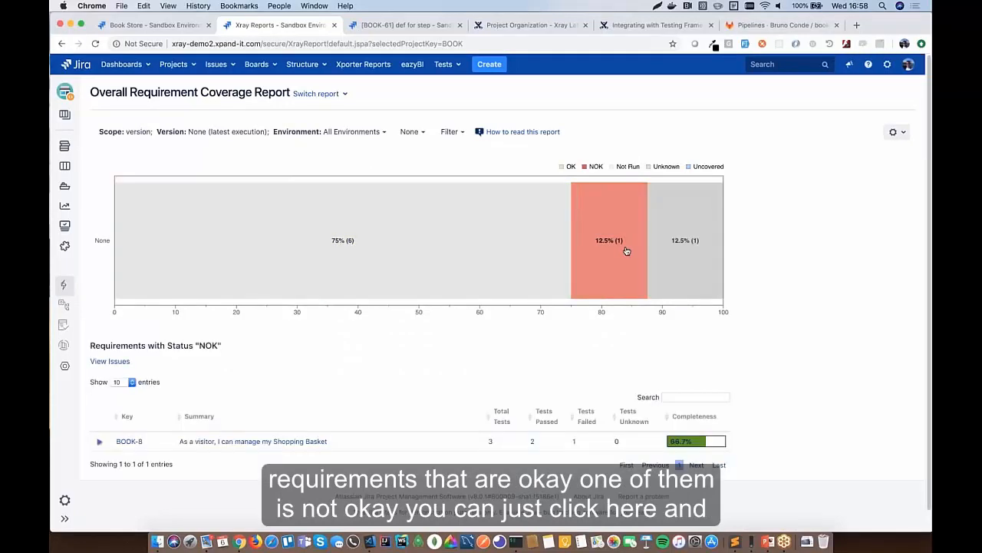
pyautogui.scroll(-1, 626, 251)
pyautogui.click(100, 424)
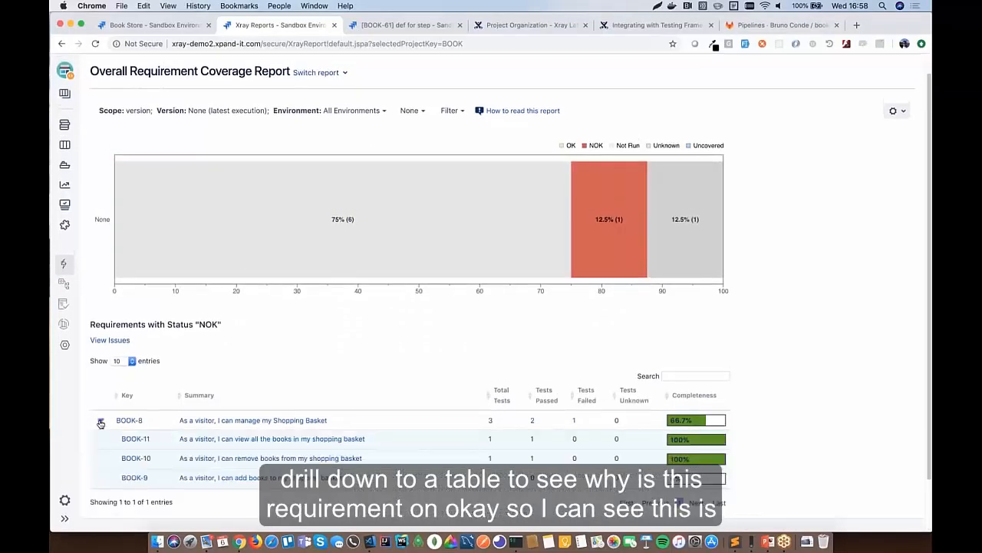
pyautogui.scroll(-2, 330, 399)
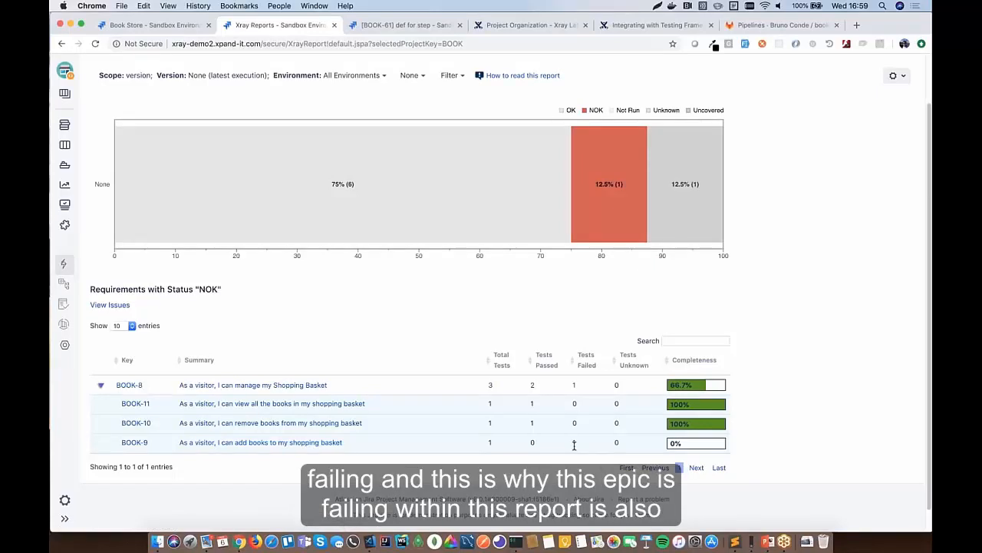
pyautogui.click(414, 76)
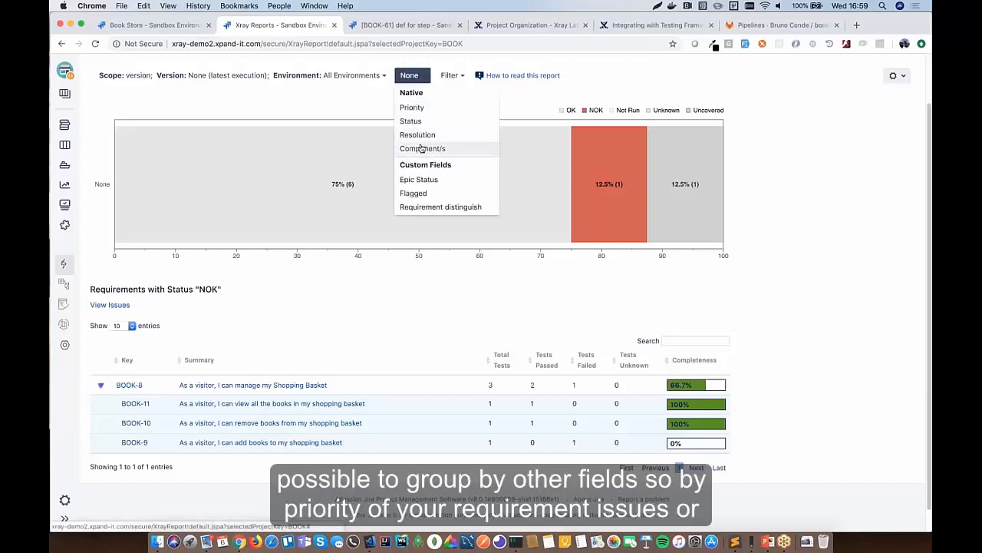
# - Group the coverage chart by Priority, then by Resolution, and go back to the ungenerated report page
pyautogui.click(417, 108)
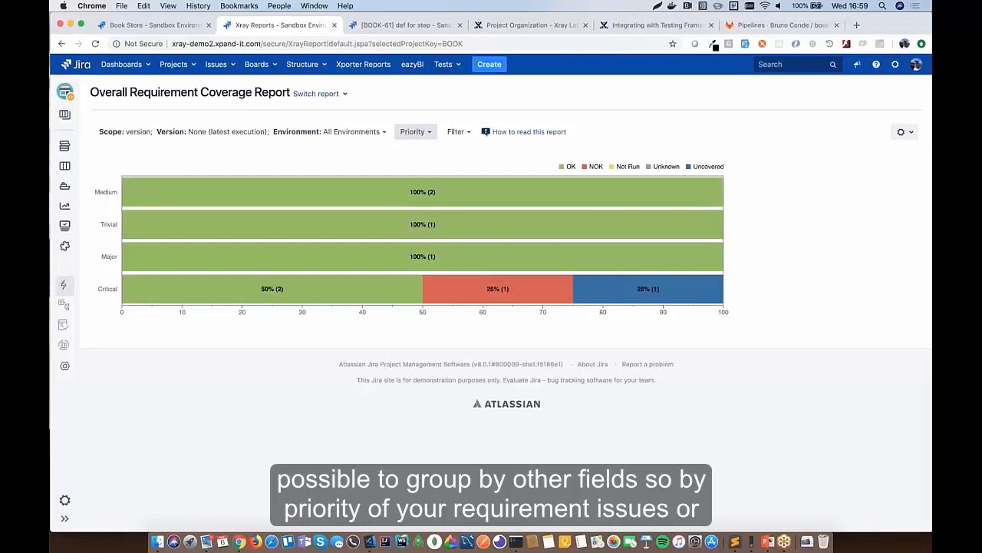
pyautogui.click(415, 131)
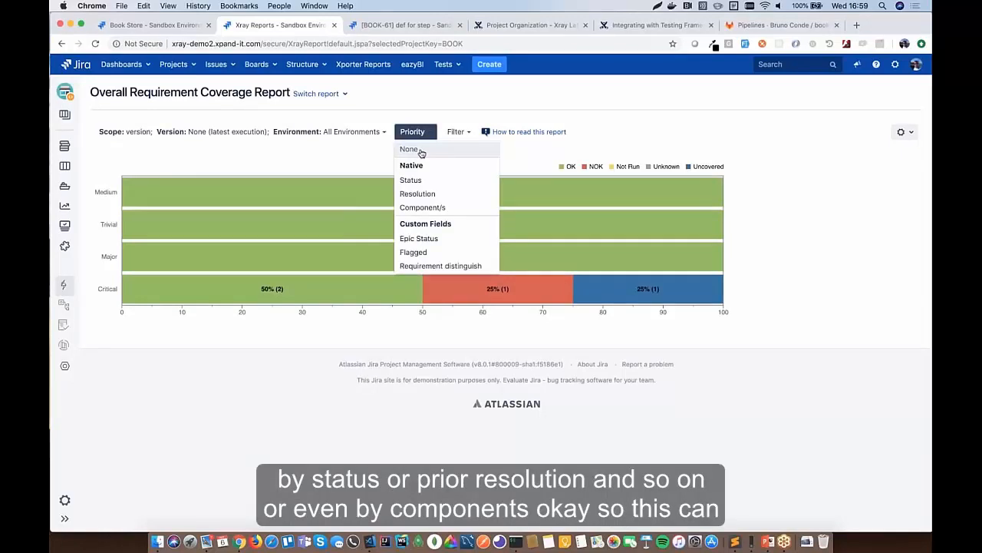
pyautogui.click(421, 193)
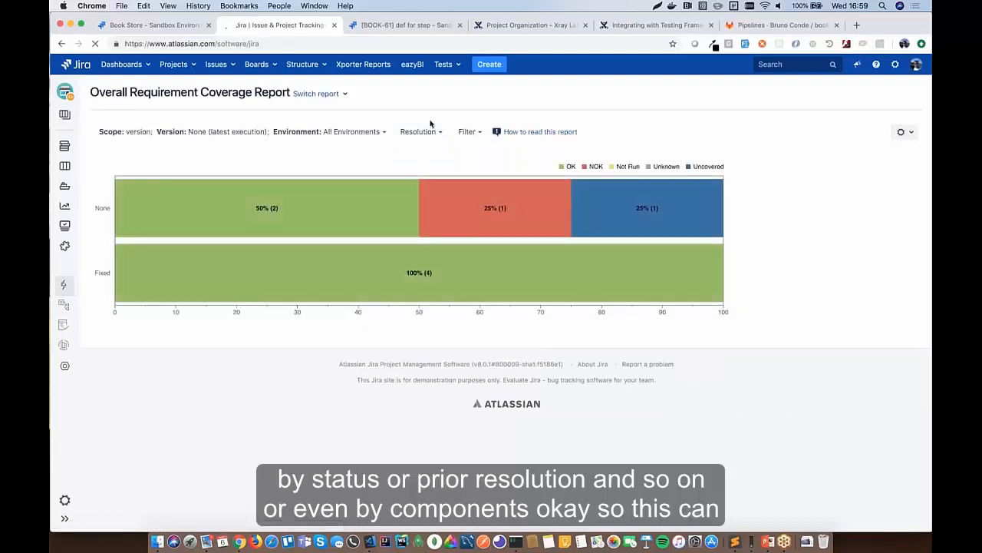
pyautogui.hscroll(-5, 277, 120)
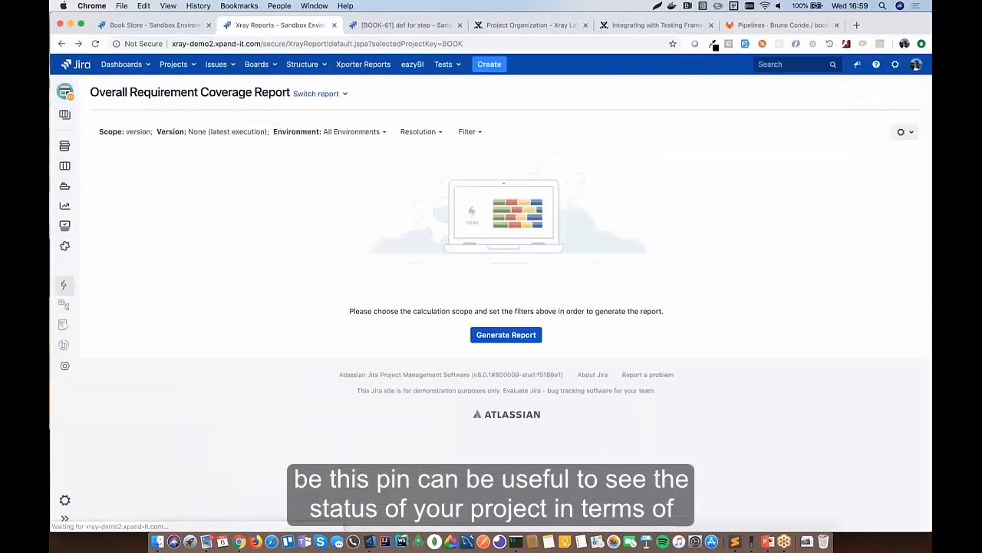
# - Generate the Historical Requirement Coverage Report for 2019-03-02 to 2019-03-06 and review its charts
pyautogui.click(315, 93)
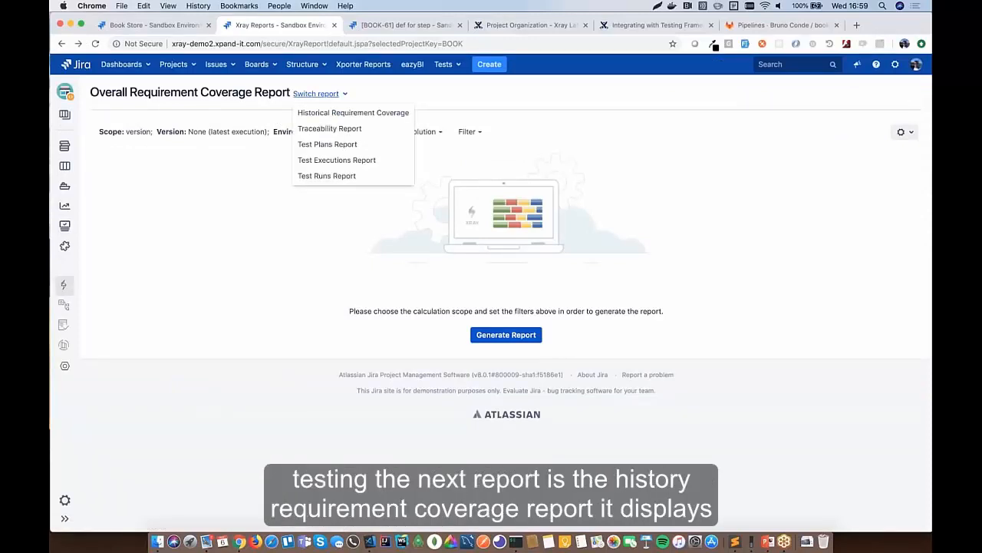
pyautogui.click(353, 112)
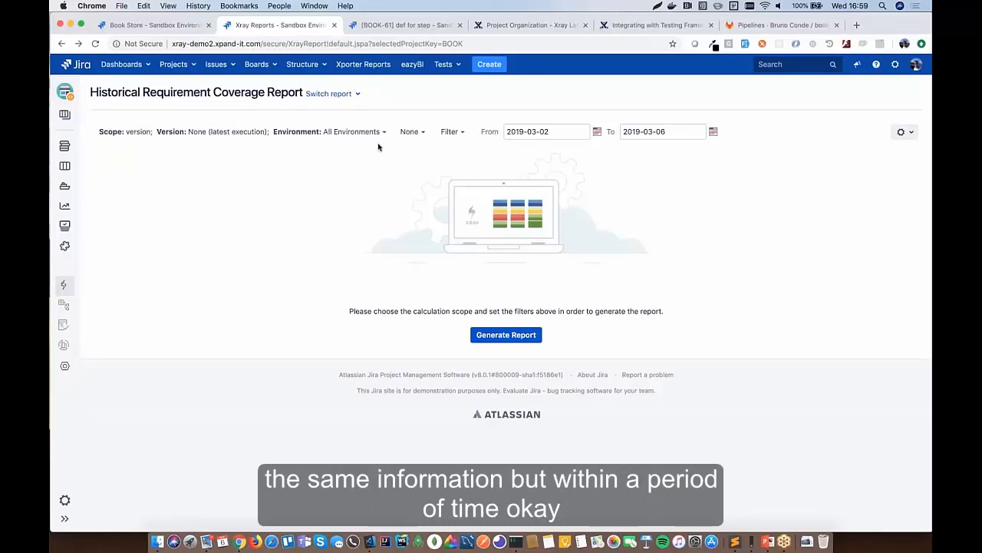
pyautogui.click(506, 335)
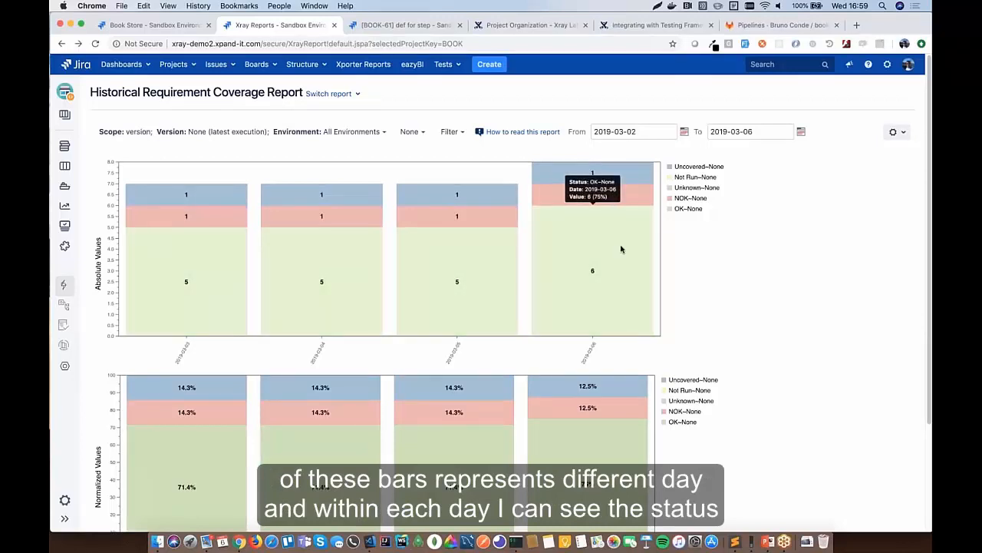
pyautogui.scroll(-3, 621, 247)
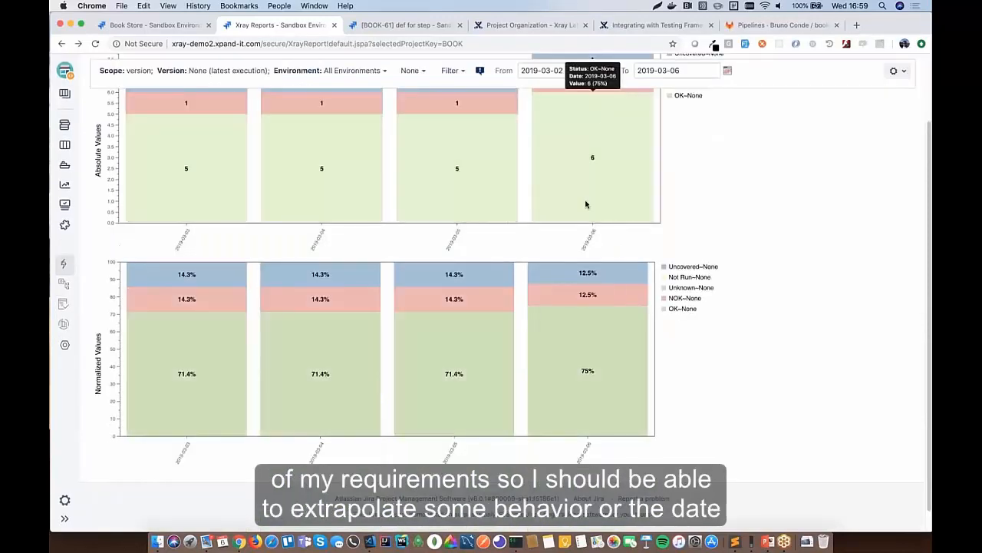
pyautogui.scroll(2, 585, 205)
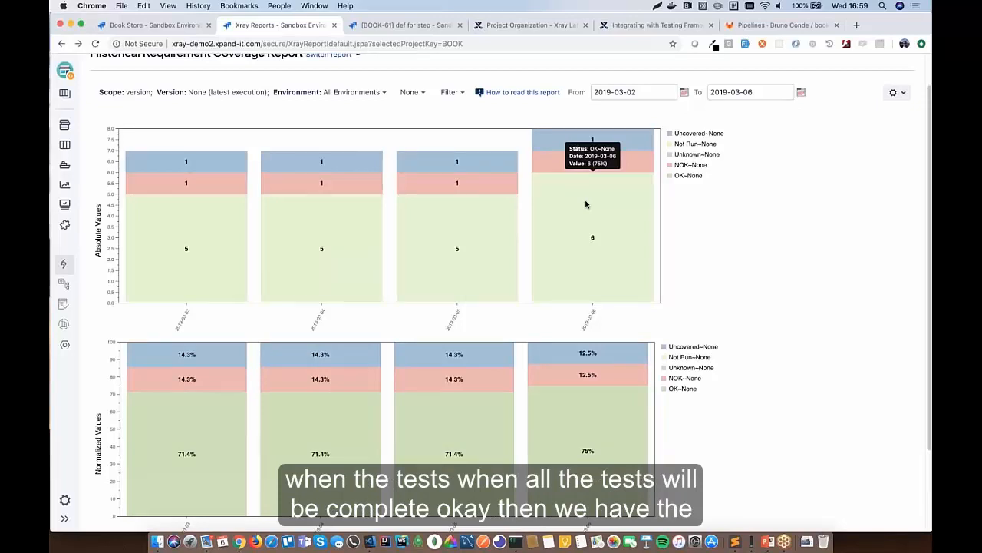
pyautogui.scroll(1, 585, 204)
pyautogui.click(330, 93)
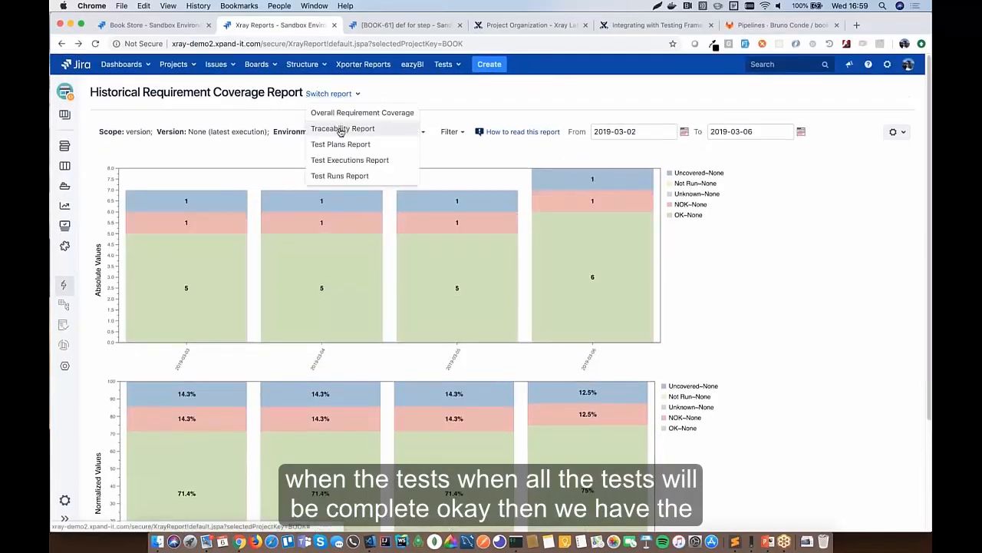
# - Switch to the Traceability Report and look over its Filter and Scope options without changes
pyautogui.click(343, 129)
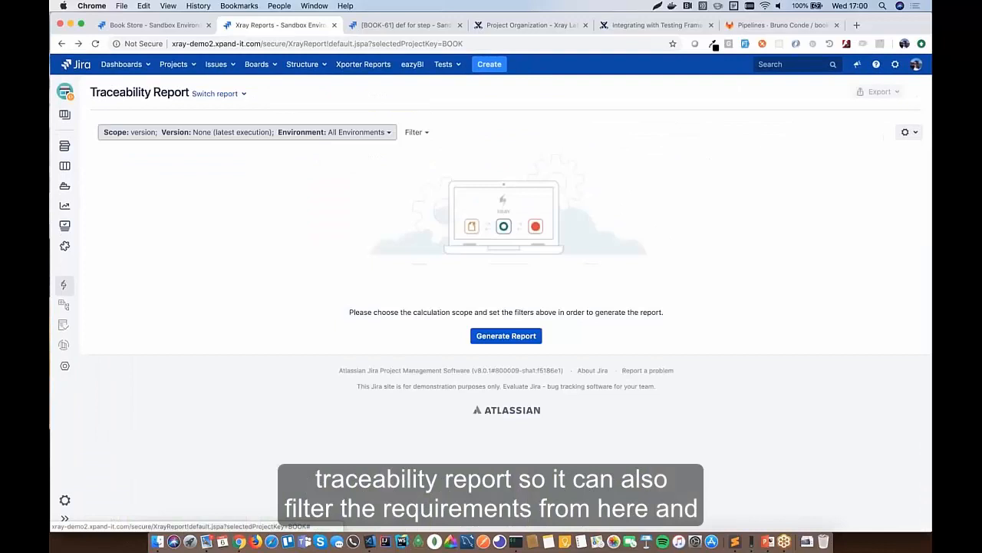
pyautogui.click(417, 132)
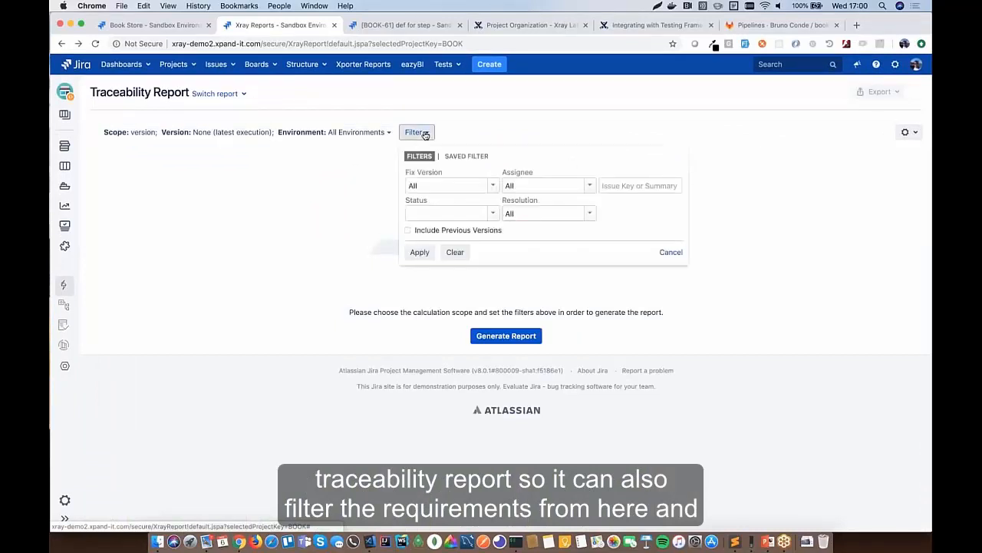
pyautogui.click(424, 132)
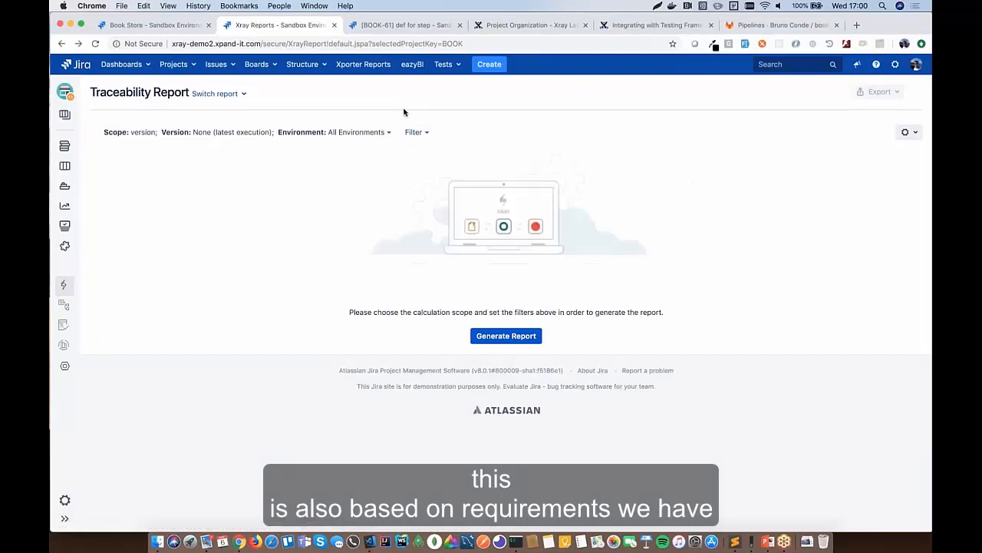
pyautogui.click(331, 135)
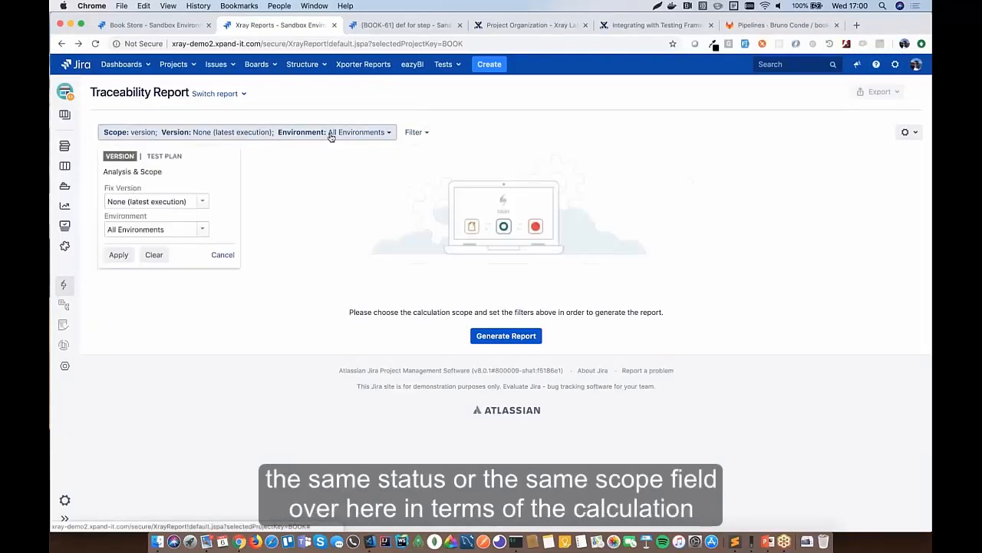
pyautogui.click(305, 181)
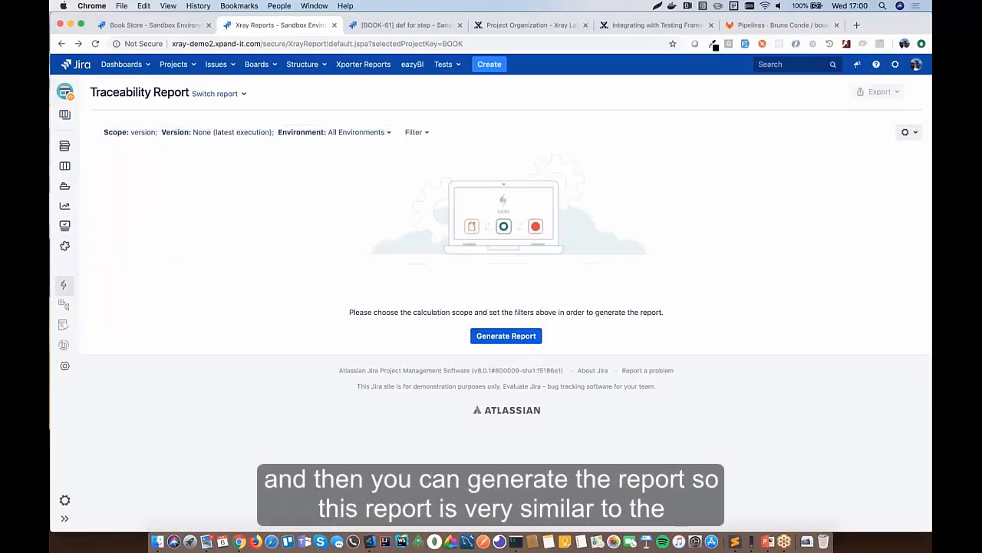
# - Generate the traceability report and review BOOK-55's tests, runs and defects BOOK-60 and BOOK-61
pyautogui.click(506, 335)
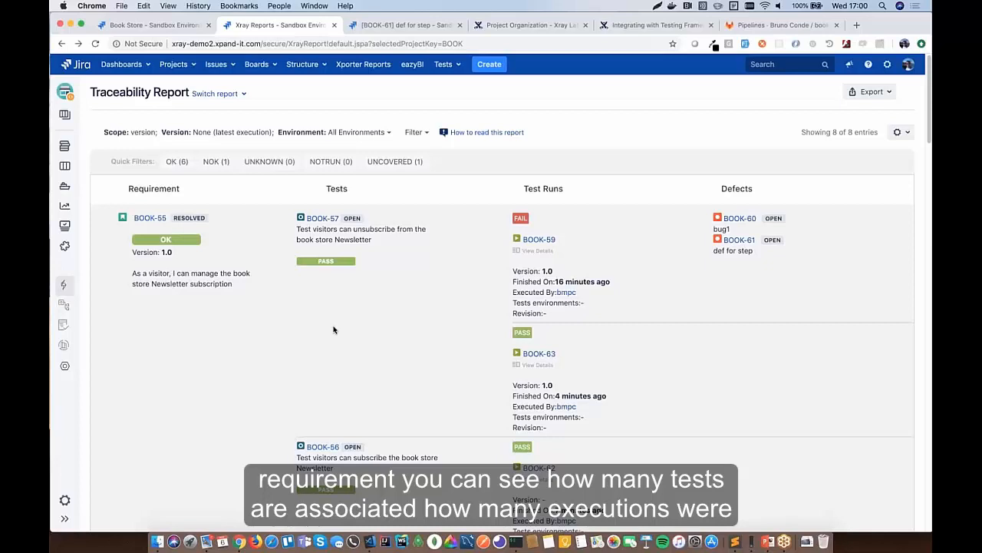
pyautogui.scroll(-5, 375, 176)
pyautogui.scroll(2, 402, 318)
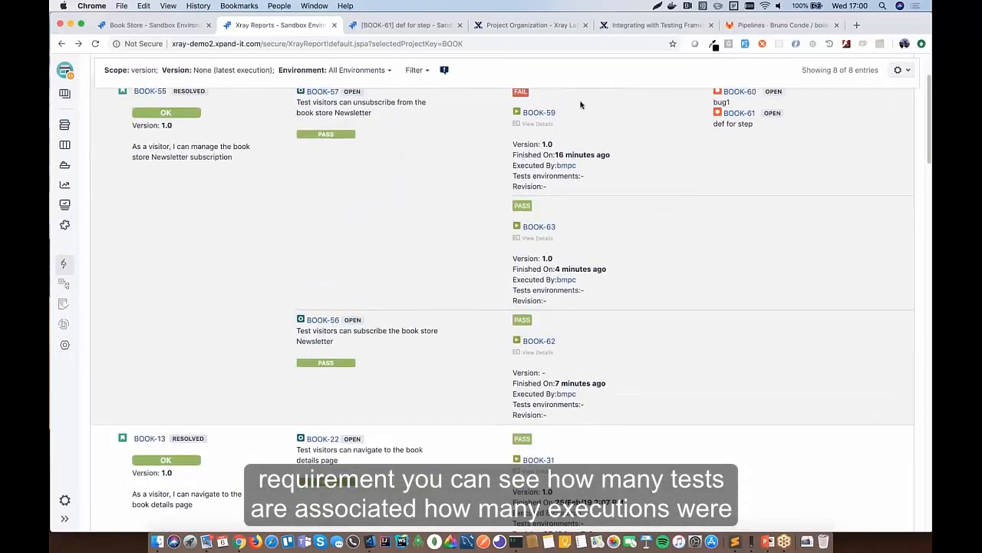
pyautogui.scroll(1, 614, 187)
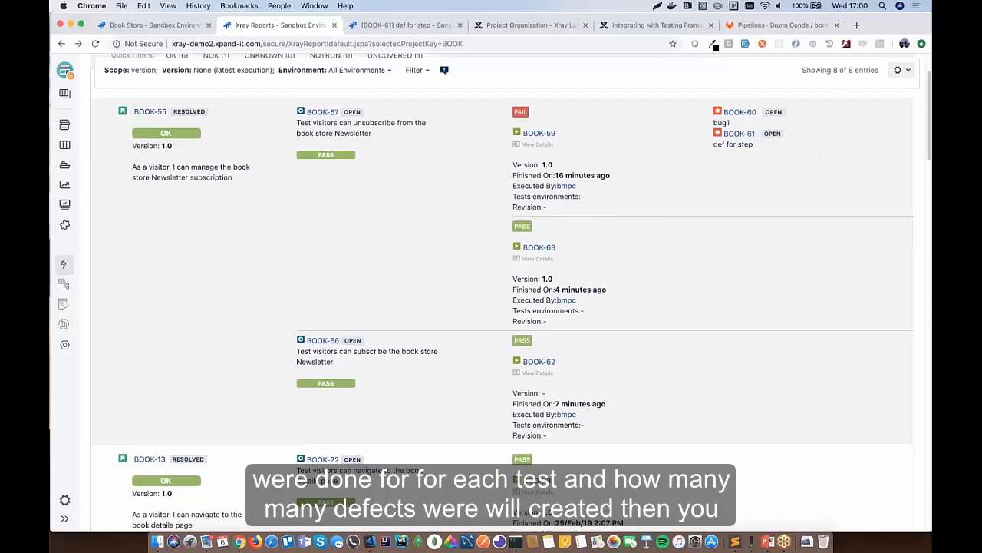
pyautogui.scroll(3, 318, 192)
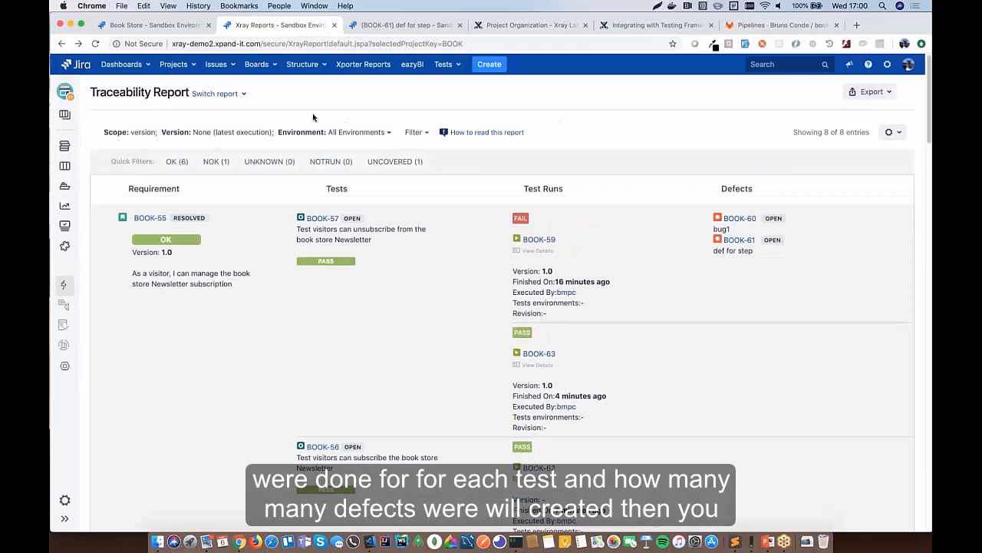
# - Switch to the Test Plans Report and generate it
pyautogui.click(218, 93)
pyautogui.click(223, 143)
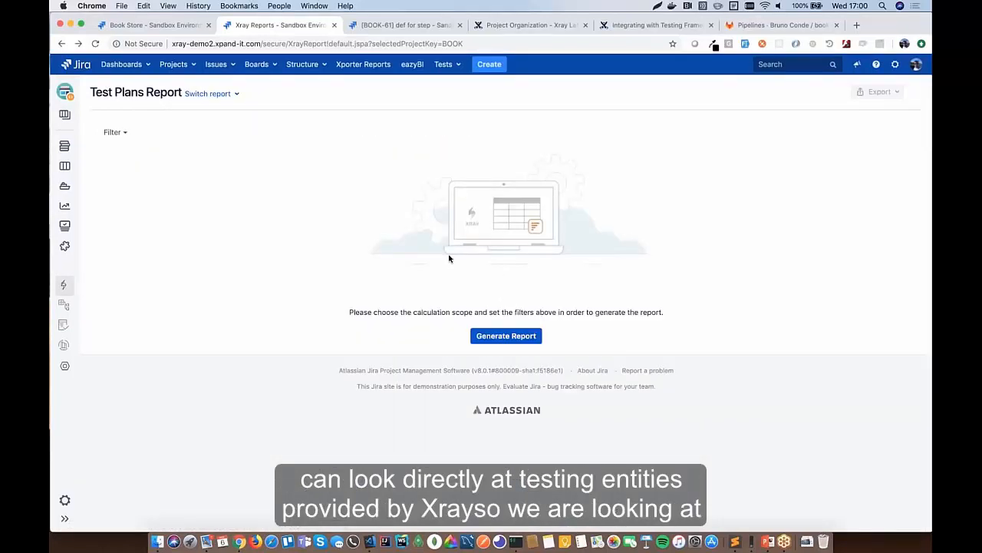
pyautogui.click(490, 334)
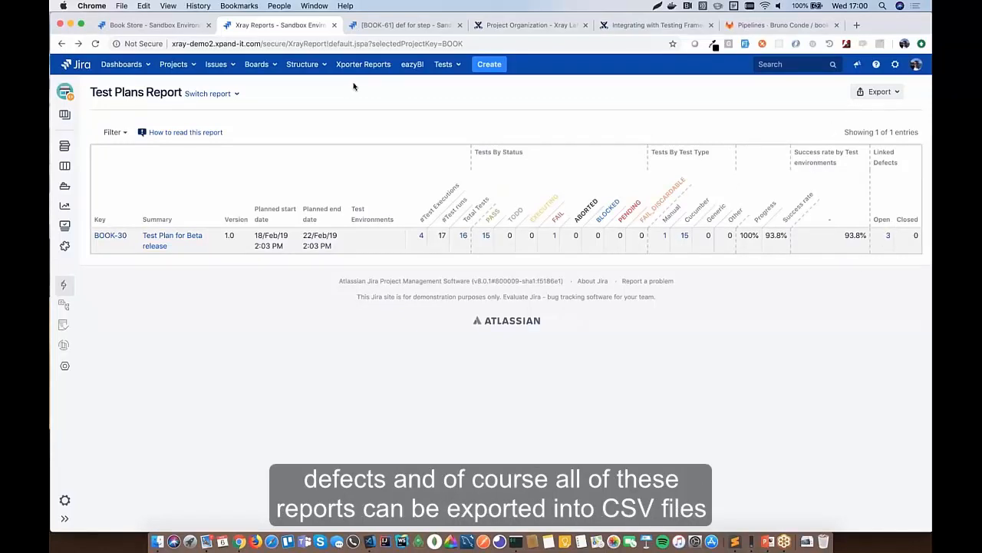
# - Generate the Test Executions Report listing BOOK-63, BOOK-62, BOOK-59 and BOOK-31
pyautogui.click(226, 96)
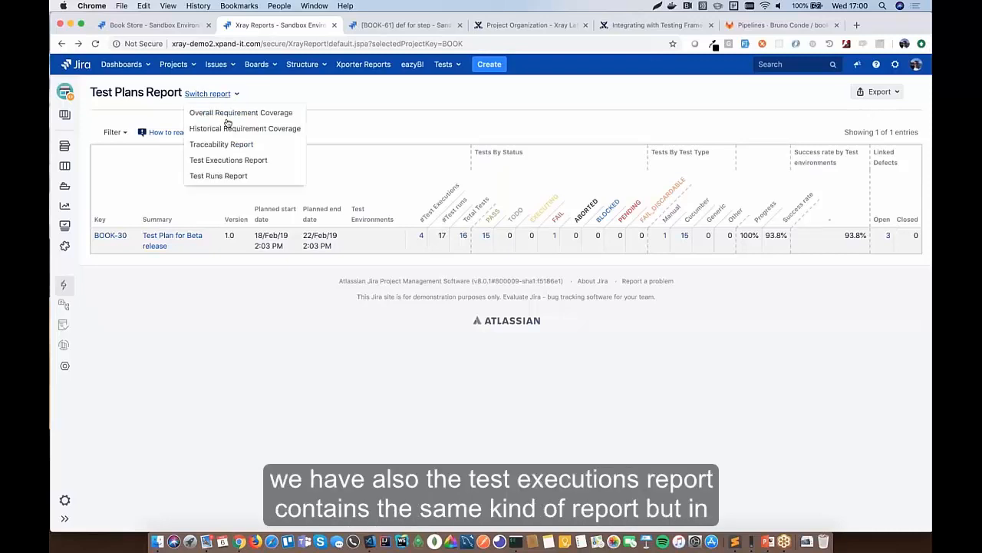
pyautogui.click(219, 162)
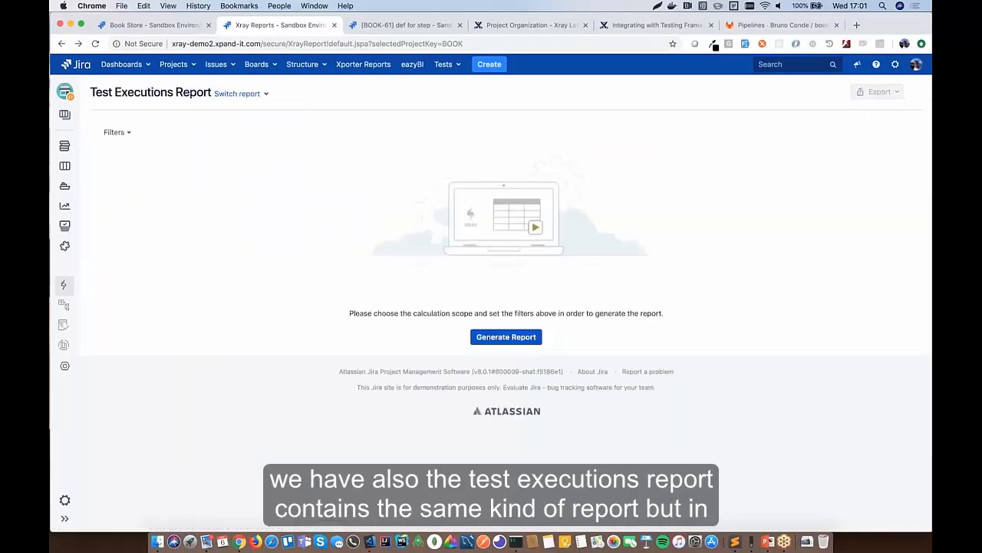
pyautogui.click(511, 337)
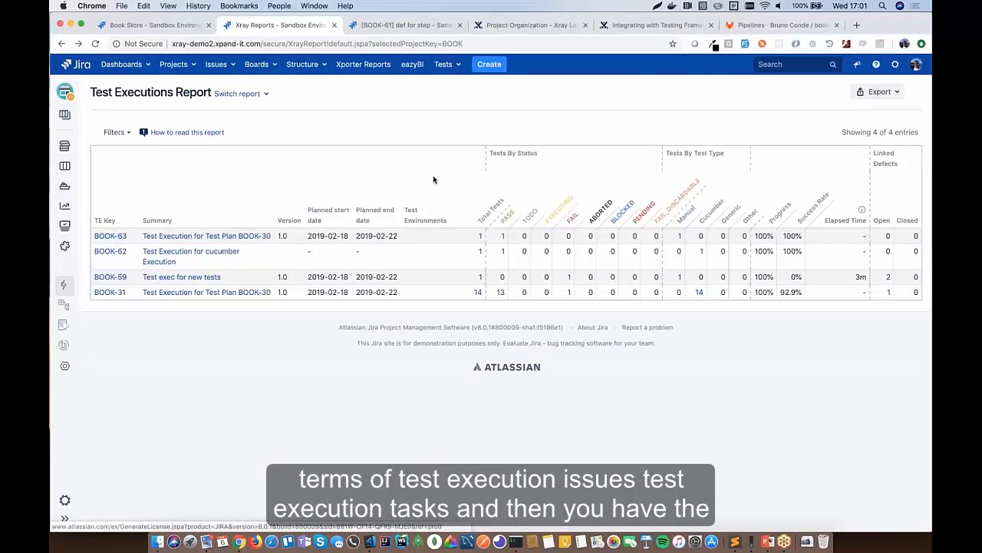
pyautogui.click(239, 93)
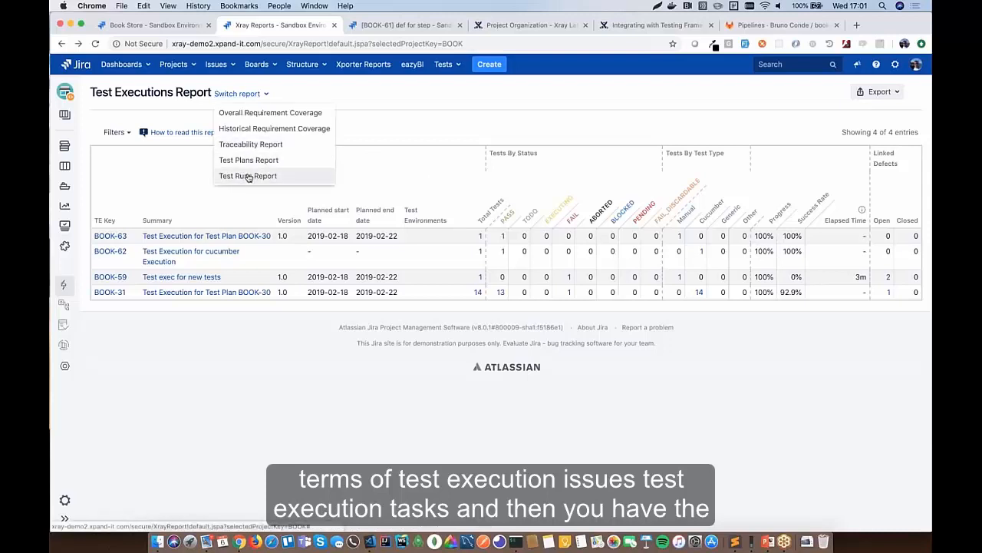
# - Generate the Test Runs Report showing all 17 runs, including BOOK-57's FAIL in BOOK-59, without filtering
pyautogui.click(247, 176)
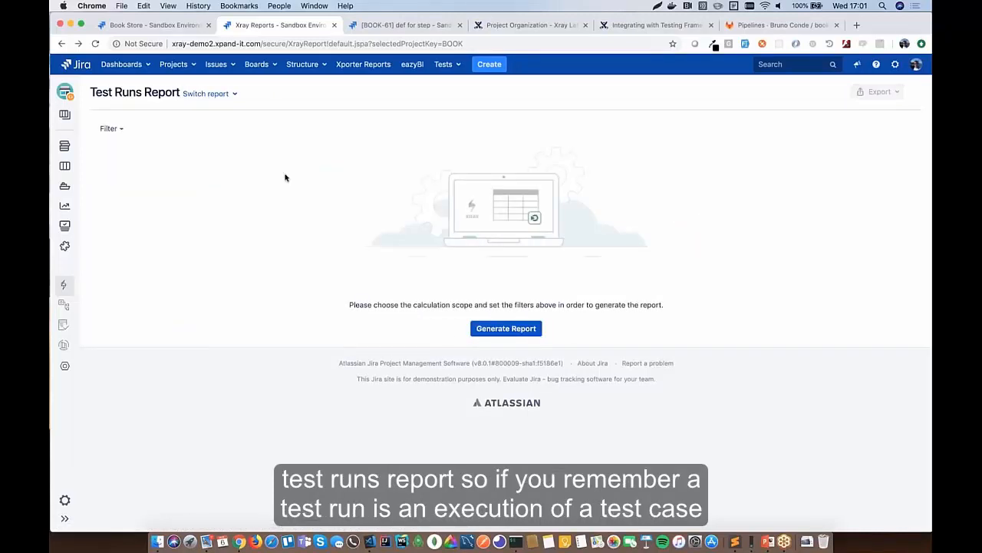
pyautogui.click(502, 329)
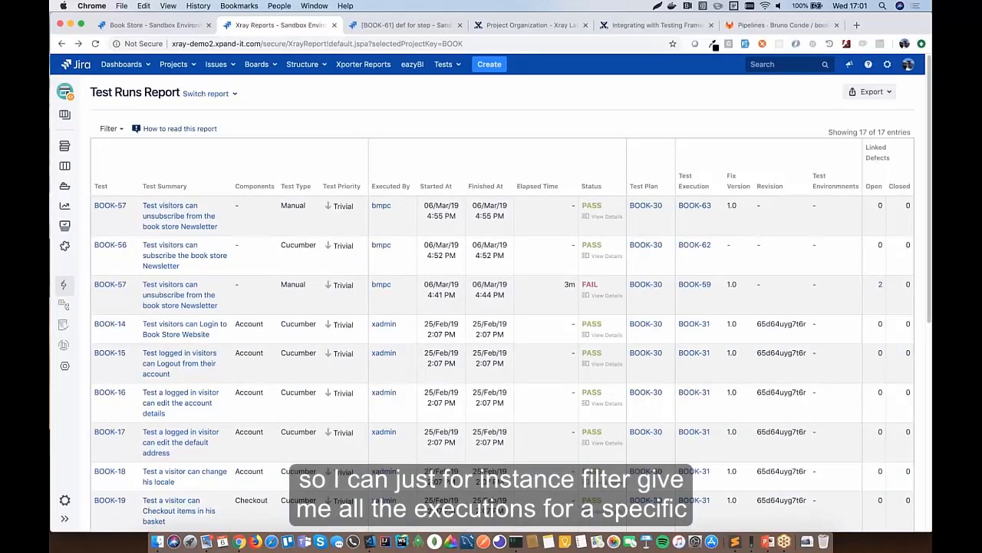
pyautogui.click(110, 129)
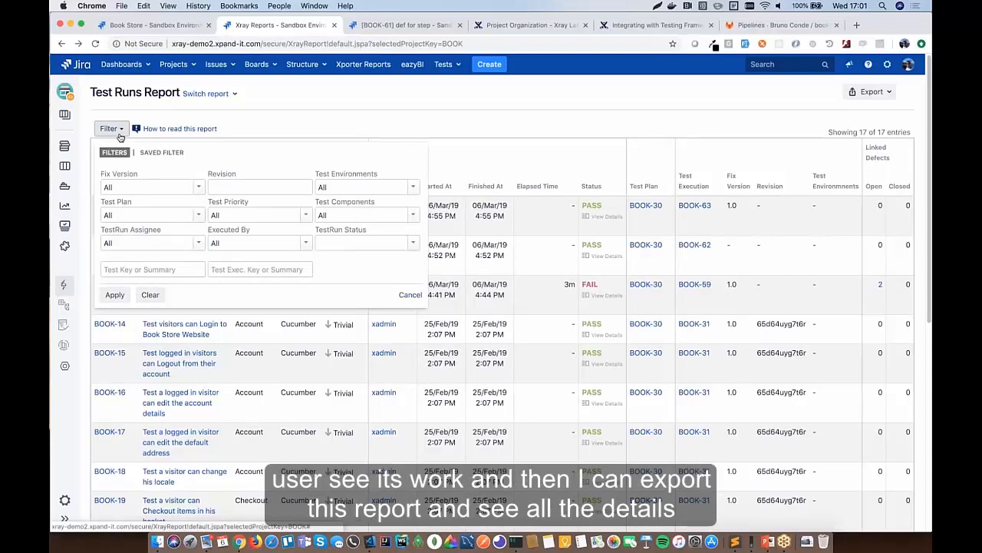
pyautogui.click(796, 215)
pyautogui.scroll(-5, 514, 159)
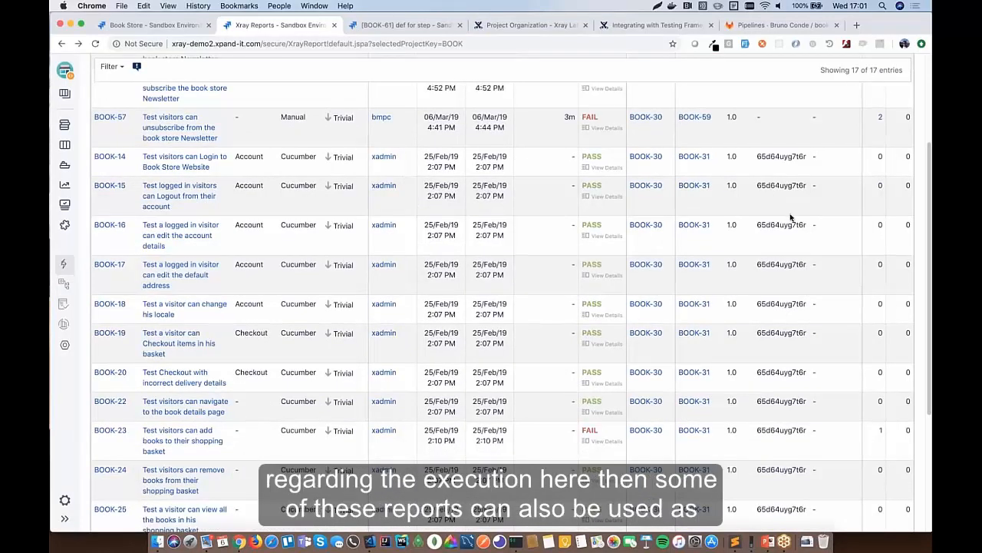
pyautogui.scroll(5, 790, 218)
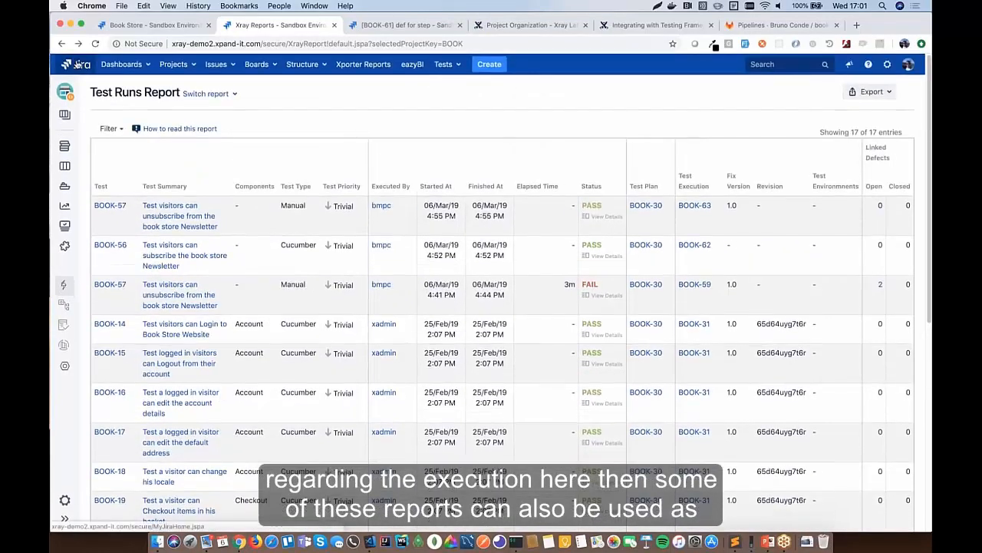
# - Open the Book Store dashboard and scroll through its coverage, test runs, tests and requirements gadgets
pyautogui.click(77, 64)
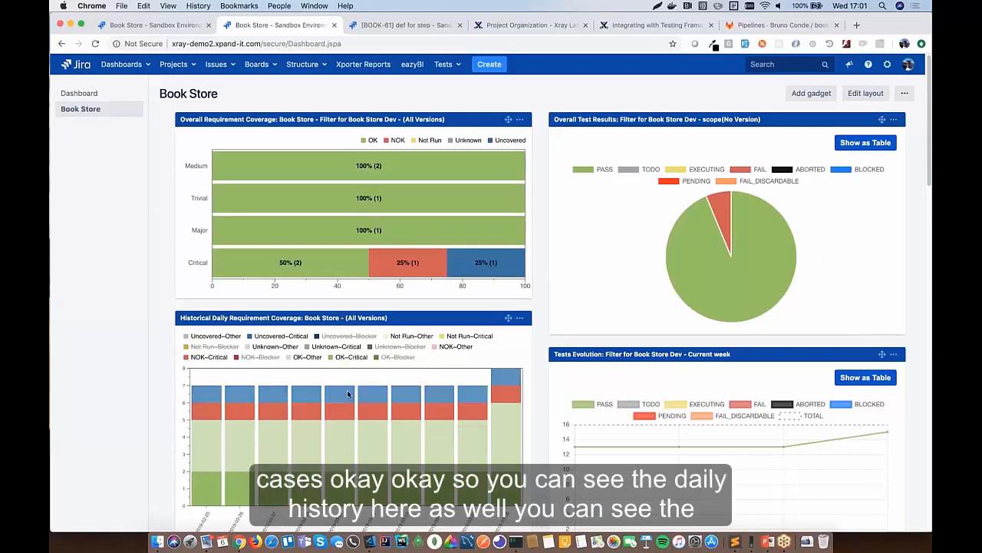
pyautogui.scroll(-2, 346, 393)
pyautogui.scroll(-1, 347, 394)
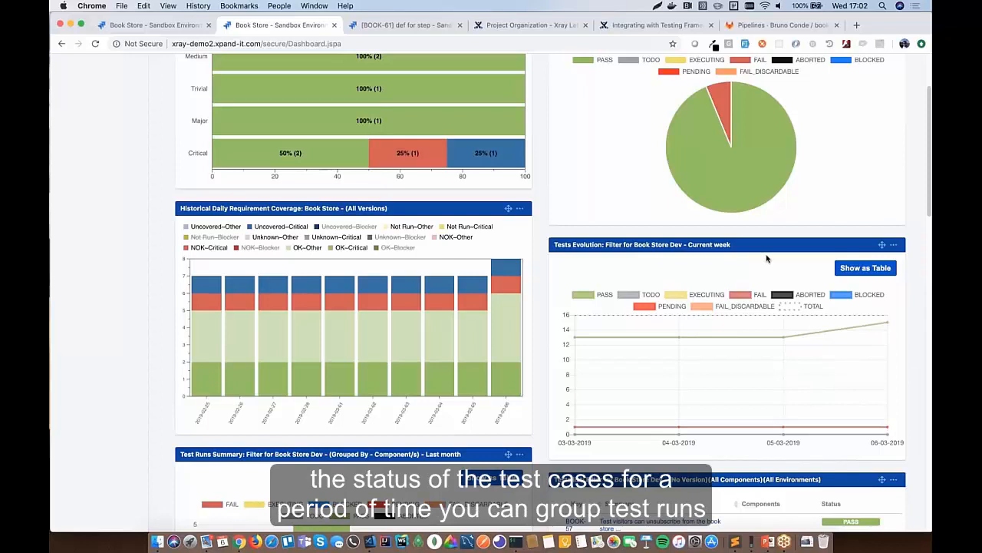
pyautogui.scroll(-5, 766, 259)
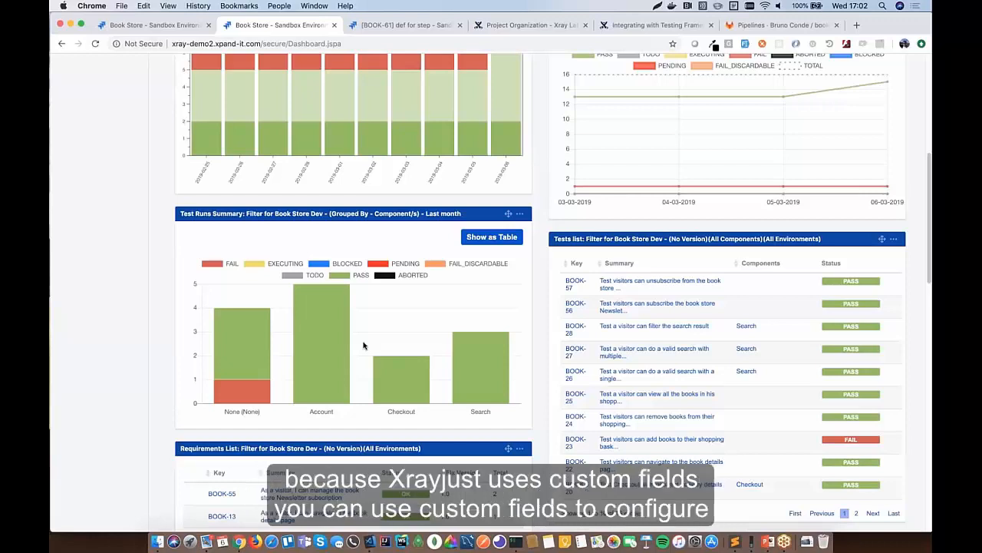
pyautogui.scroll(-1, 363, 345)
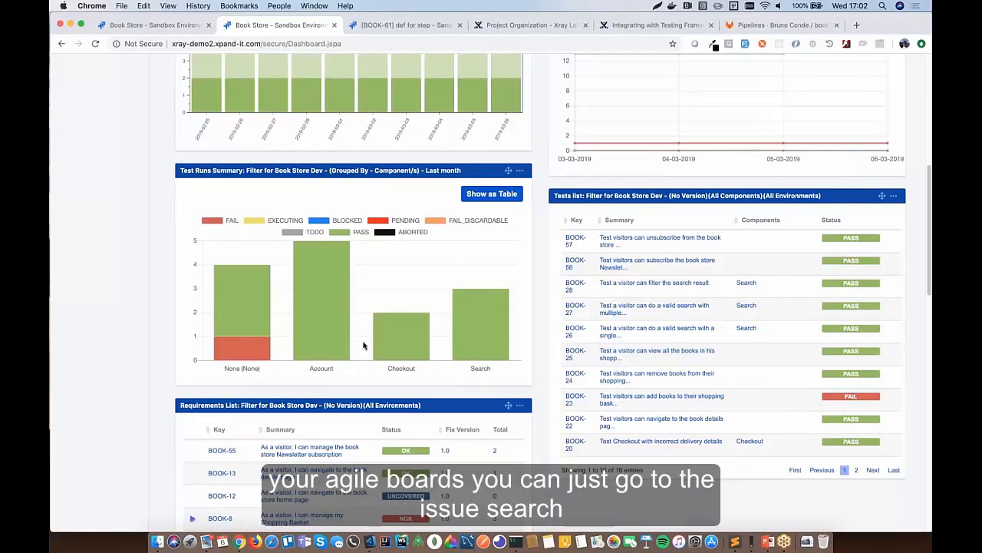
pyautogui.scroll(10, 364, 347)
# - Search the Book Store issues and open test BOOK-57 on newsletter unsubscription
pyautogui.click(223, 64)
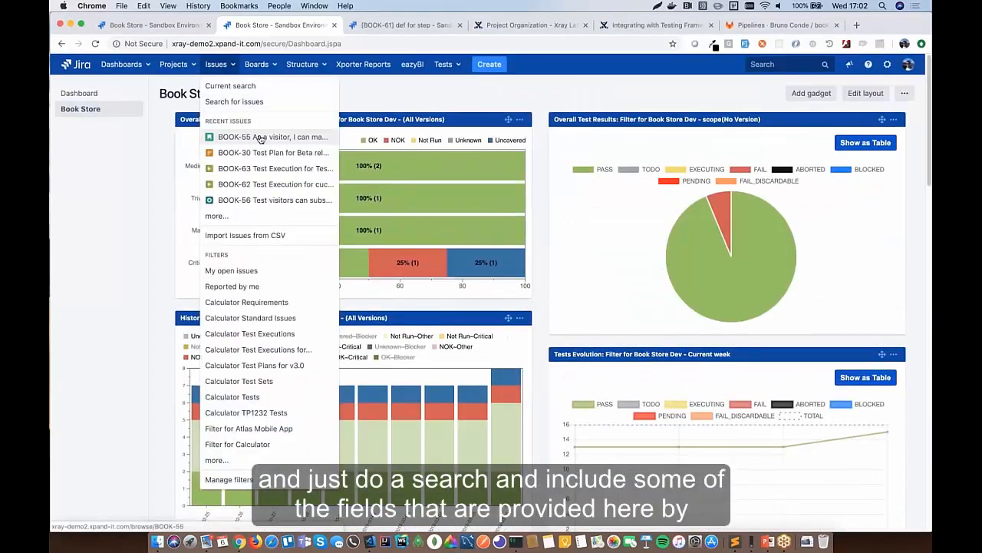
pyautogui.click(238, 86)
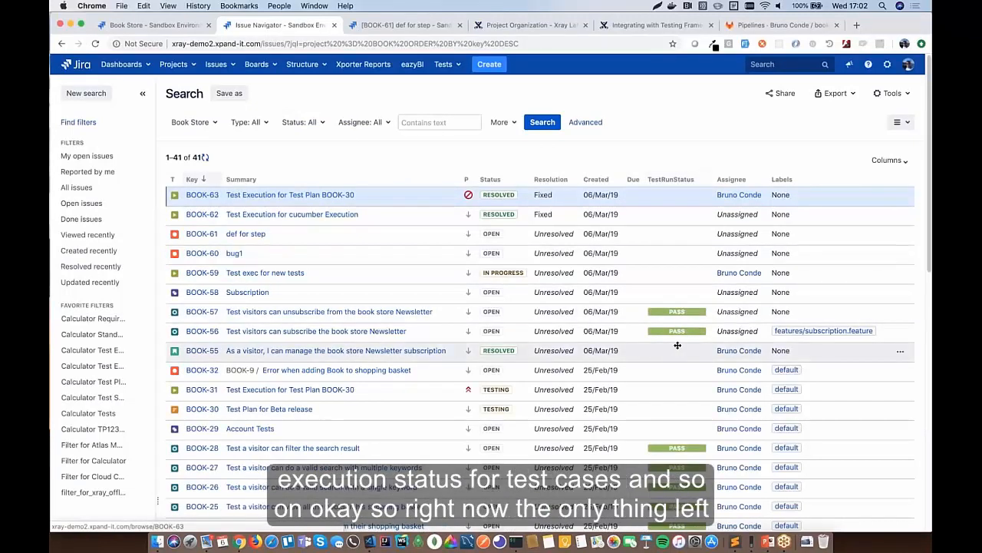
pyautogui.scroll(-2, 677, 345)
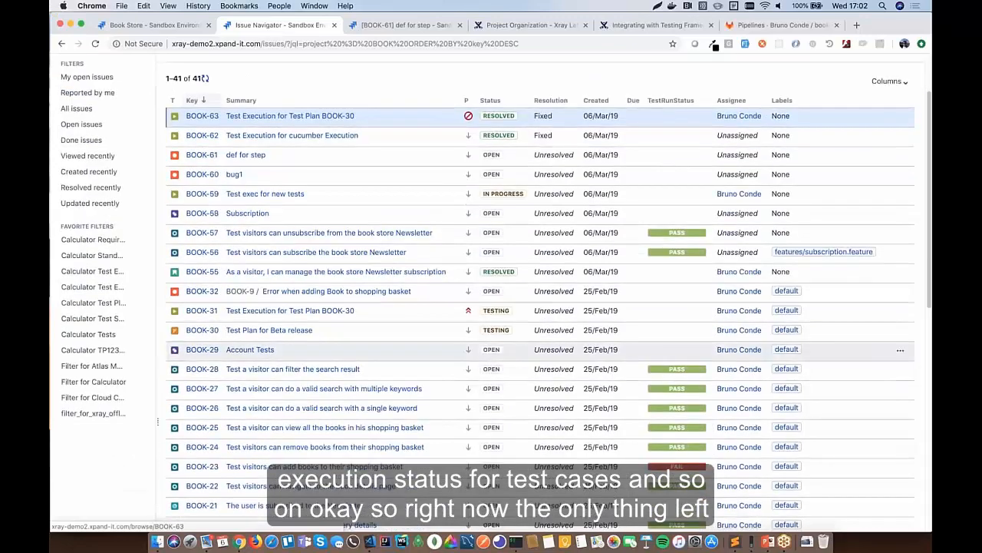
pyautogui.click(350, 234)
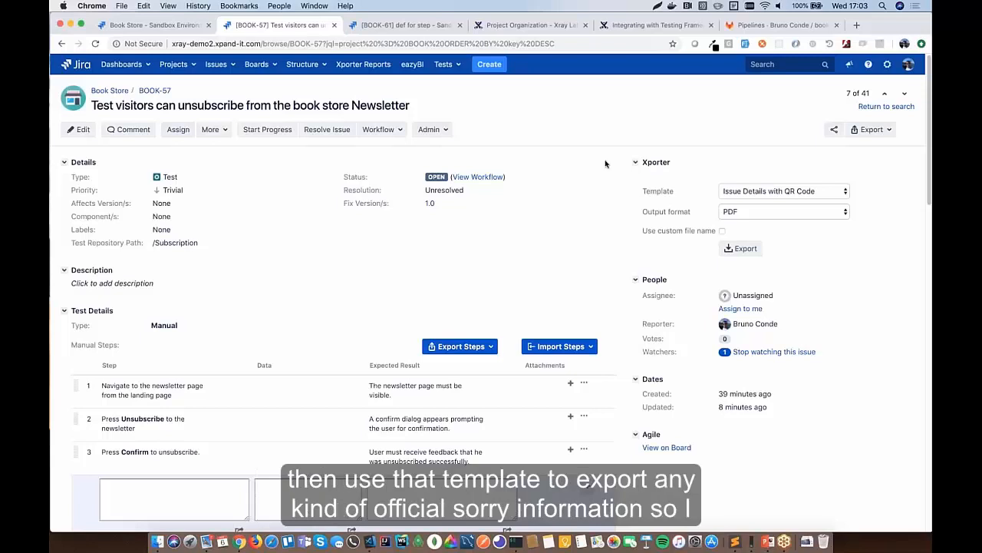
# - Export BOOK-57 as a PDF using the Xray Test Report template
pyautogui.click(786, 186)
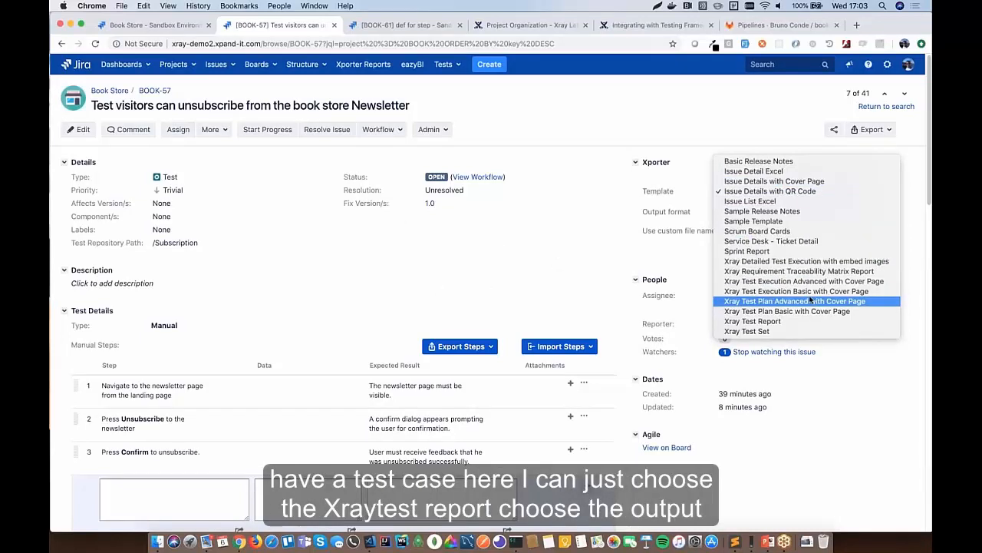
pyautogui.click(798, 321)
pyautogui.click(742, 248)
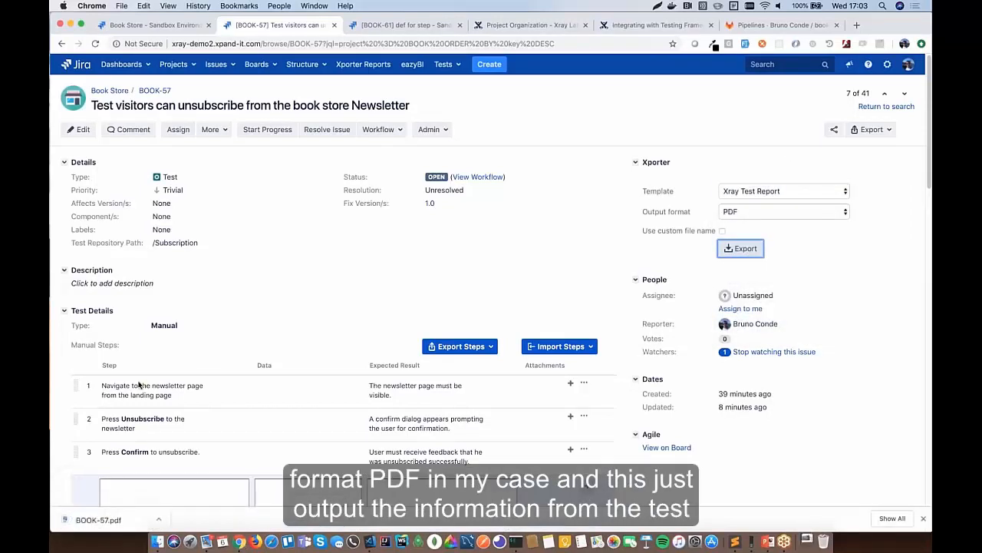
# - Open BOOK-57.pdf and review test set BOOK-58 and plan BOOK-30 'Test Plan for Beta release'
pyautogui.click(96, 520)
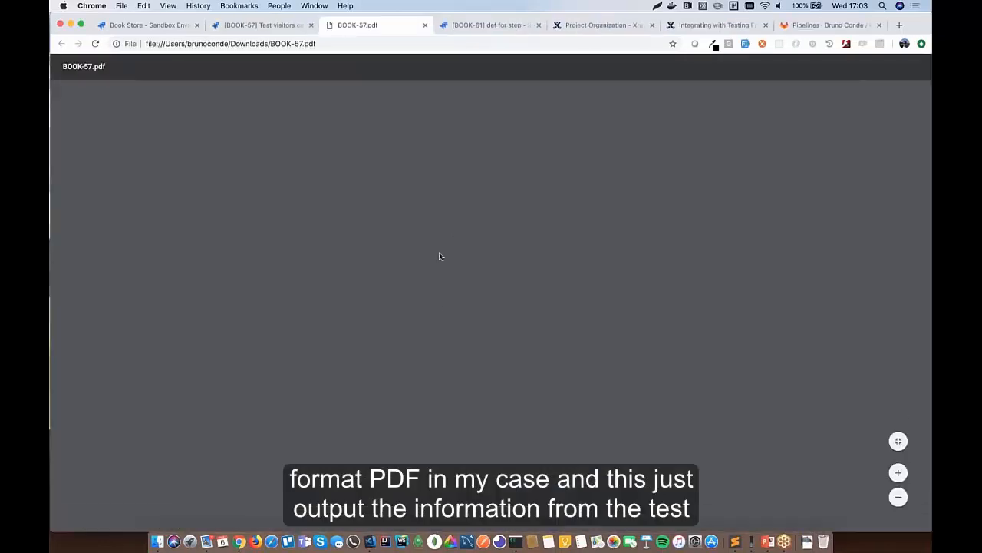
pyautogui.scroll(-15, 451, 269)
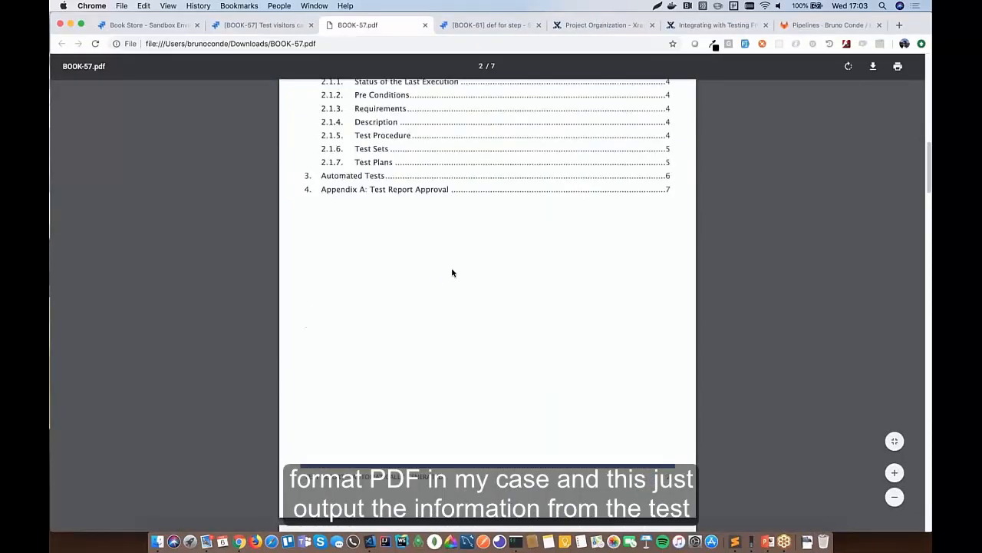
pyautogui.scroll(-12, 452, 272)
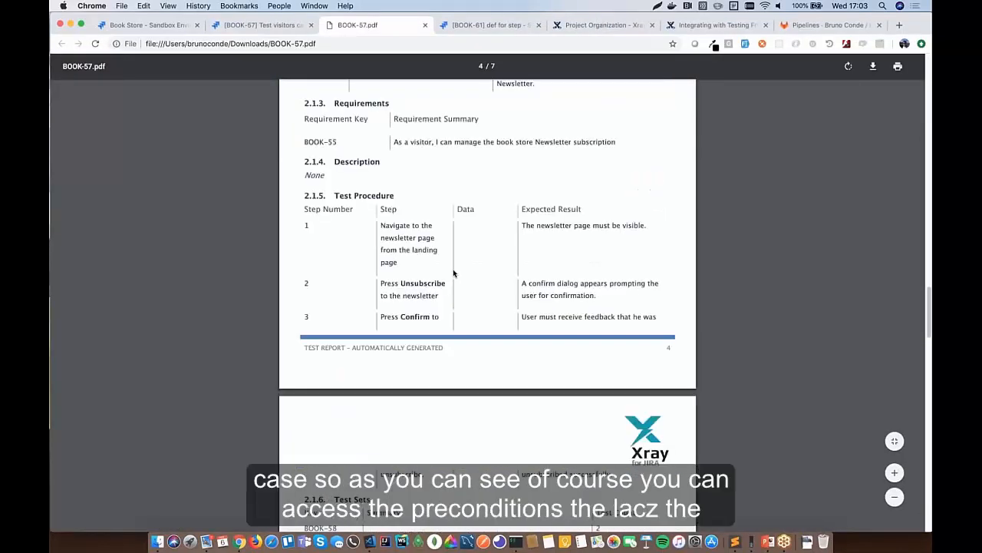
pyautogui.scroll(3, 454, 273)
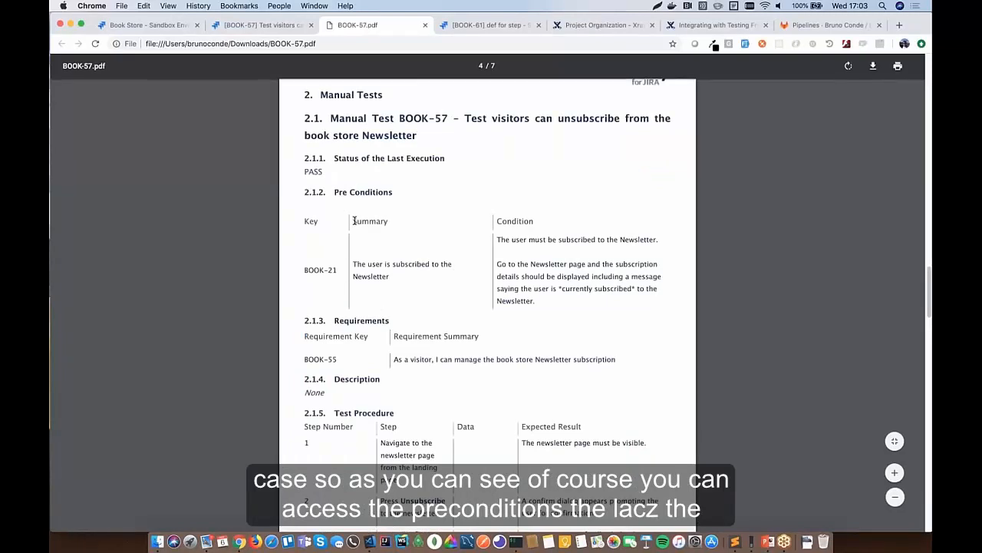
pyautogui.scroll(-2, 404, 269)
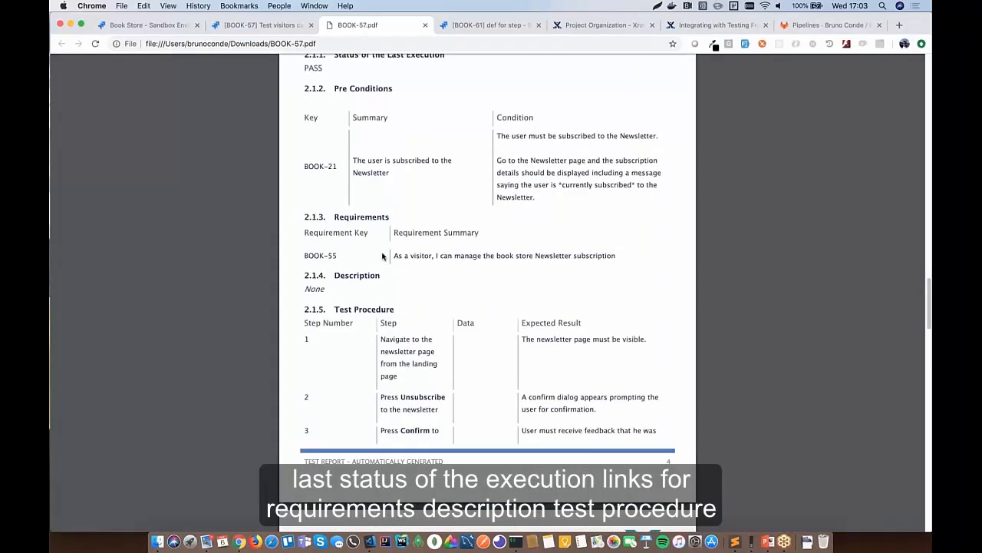
pyautogui.scroll(-6, 412, 352)
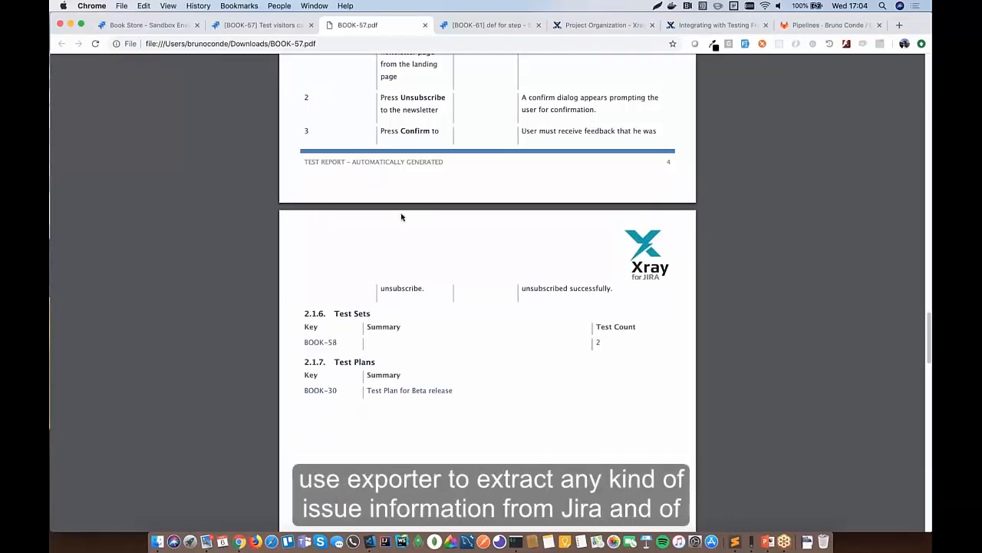
# - Open the Book Store structure from the BOOK-57 issue page
pyautogui.click(291, 26)
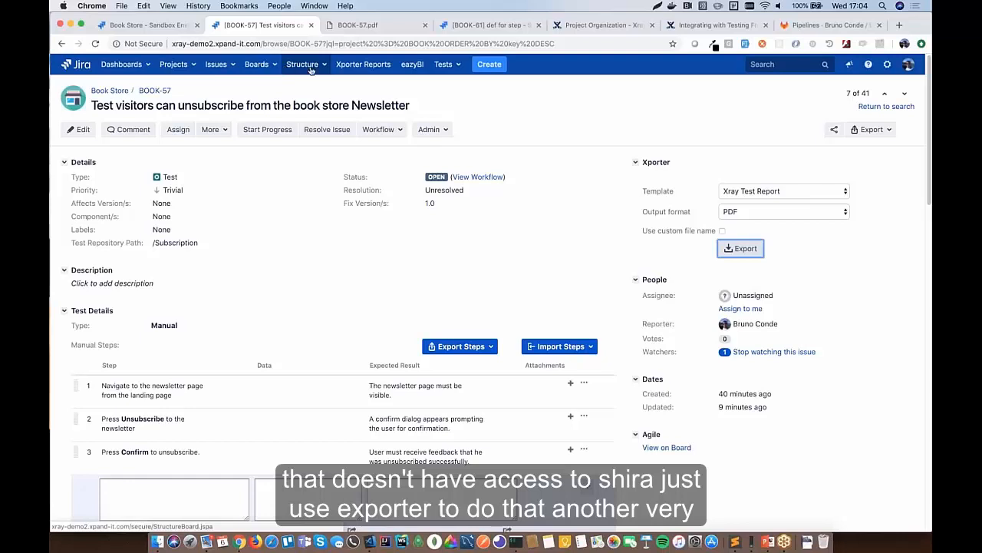
pyautogui.click(310, 67)
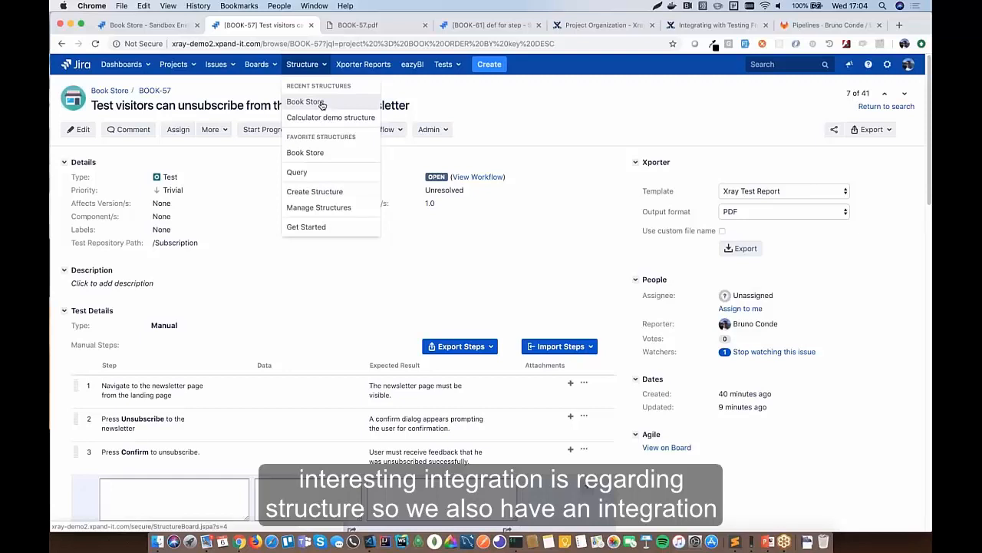
pyautogui.click(322, 104)
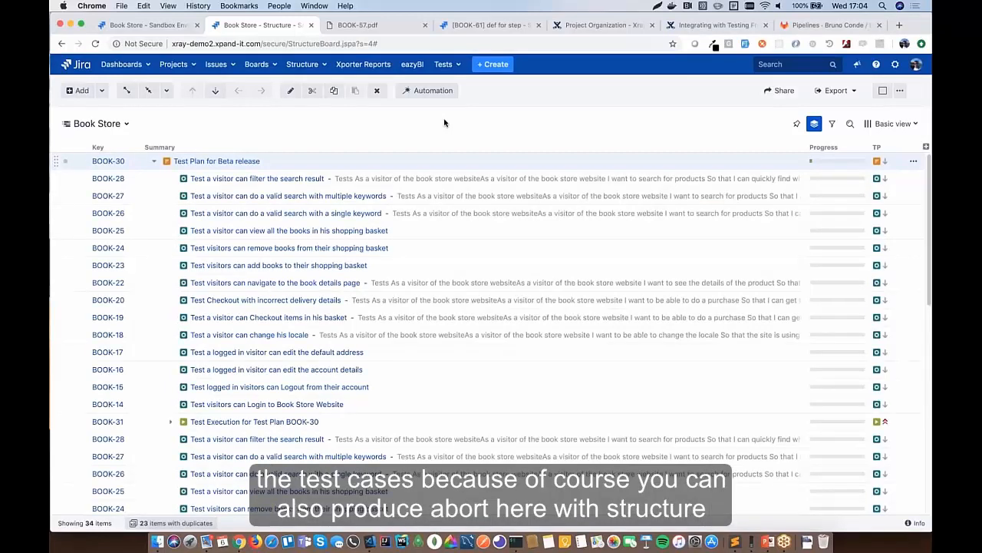
# - Collapse BOOK-30 and expand BOOK-13, BOOK-8 and BOOK-11 to reveal tests BOOK-22 and BOOK-25
pyautogui.scroll(-1, 307, 196)
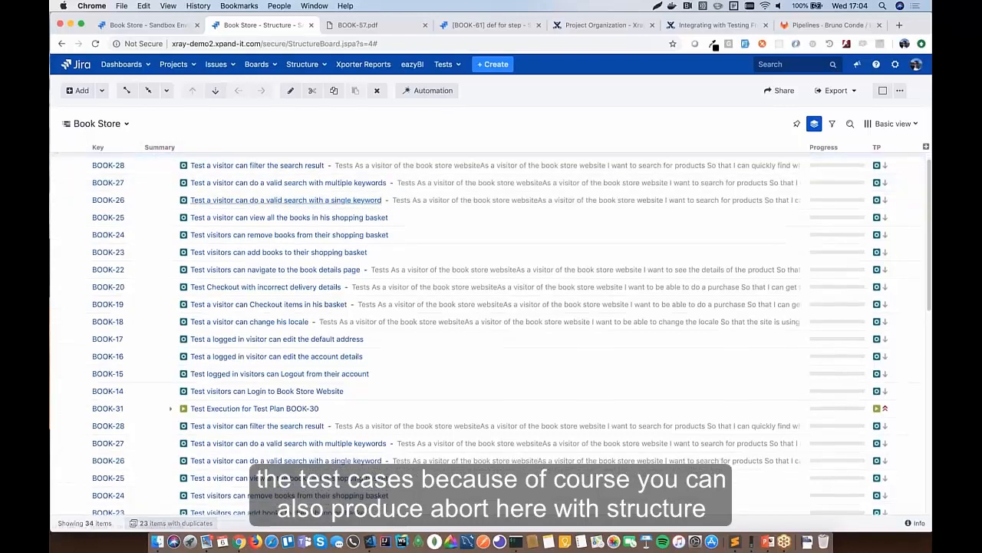
pyautogui.scroll(1, 291, 200)
pyautogui.click(155, 161)
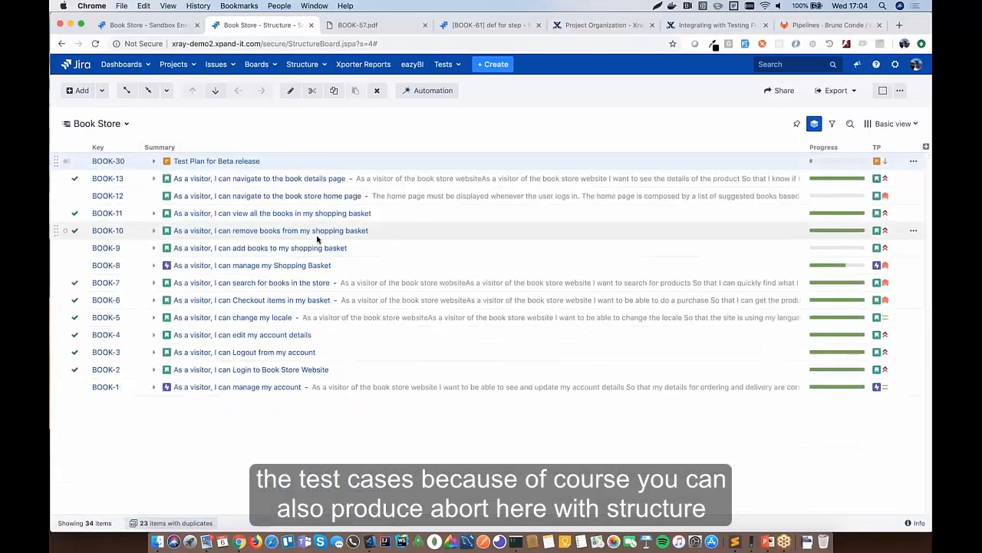
pyautogui.click(155, 179)
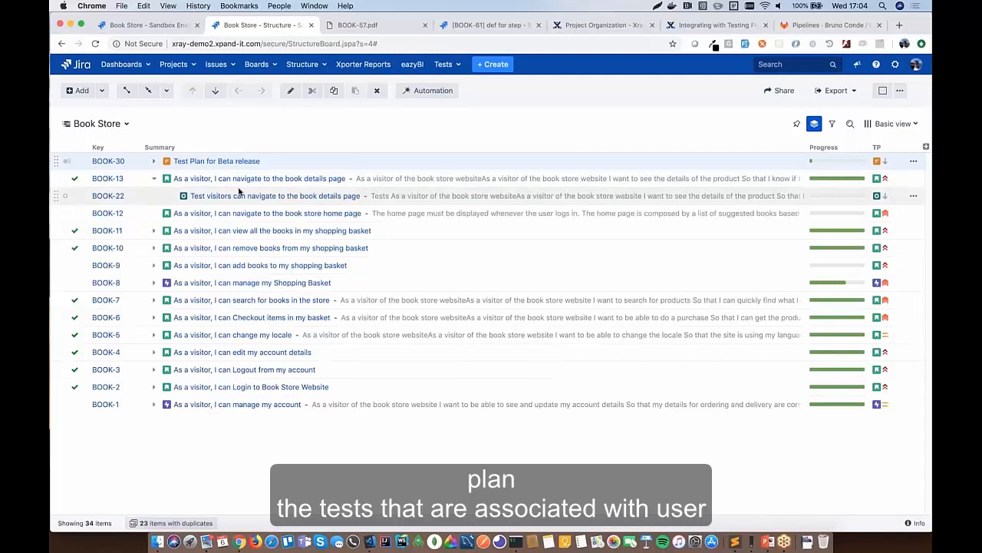
pyautogui.click(153, 282)
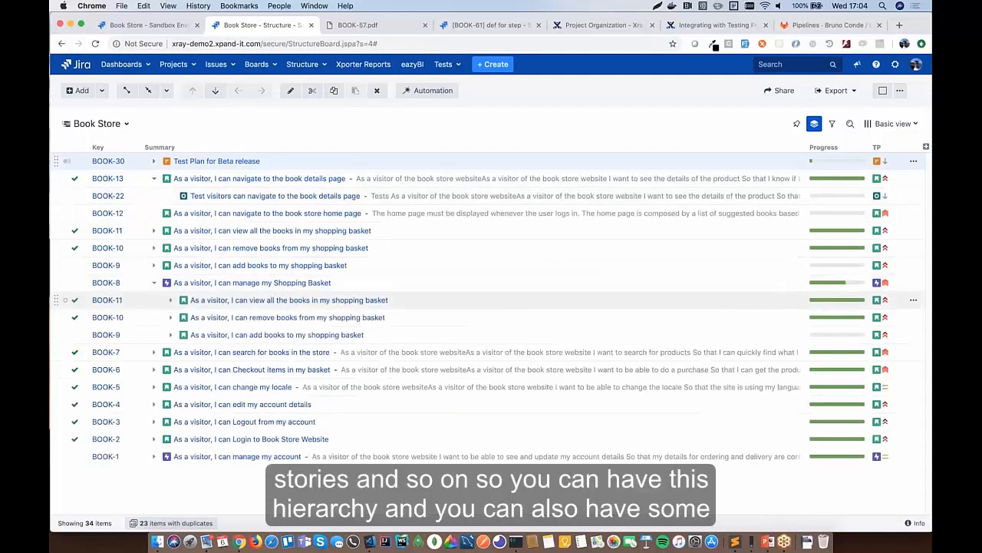
pyautogui.click(170, 301)
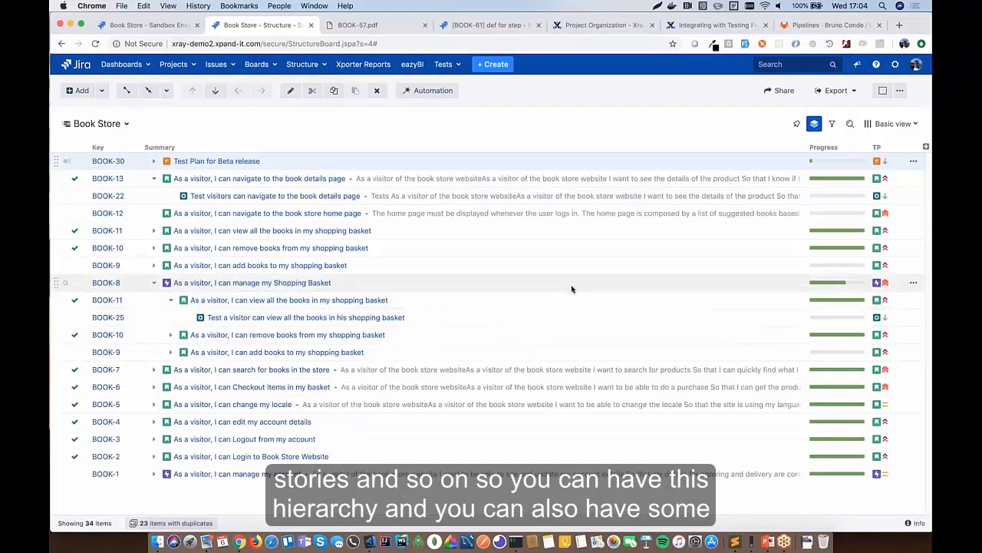